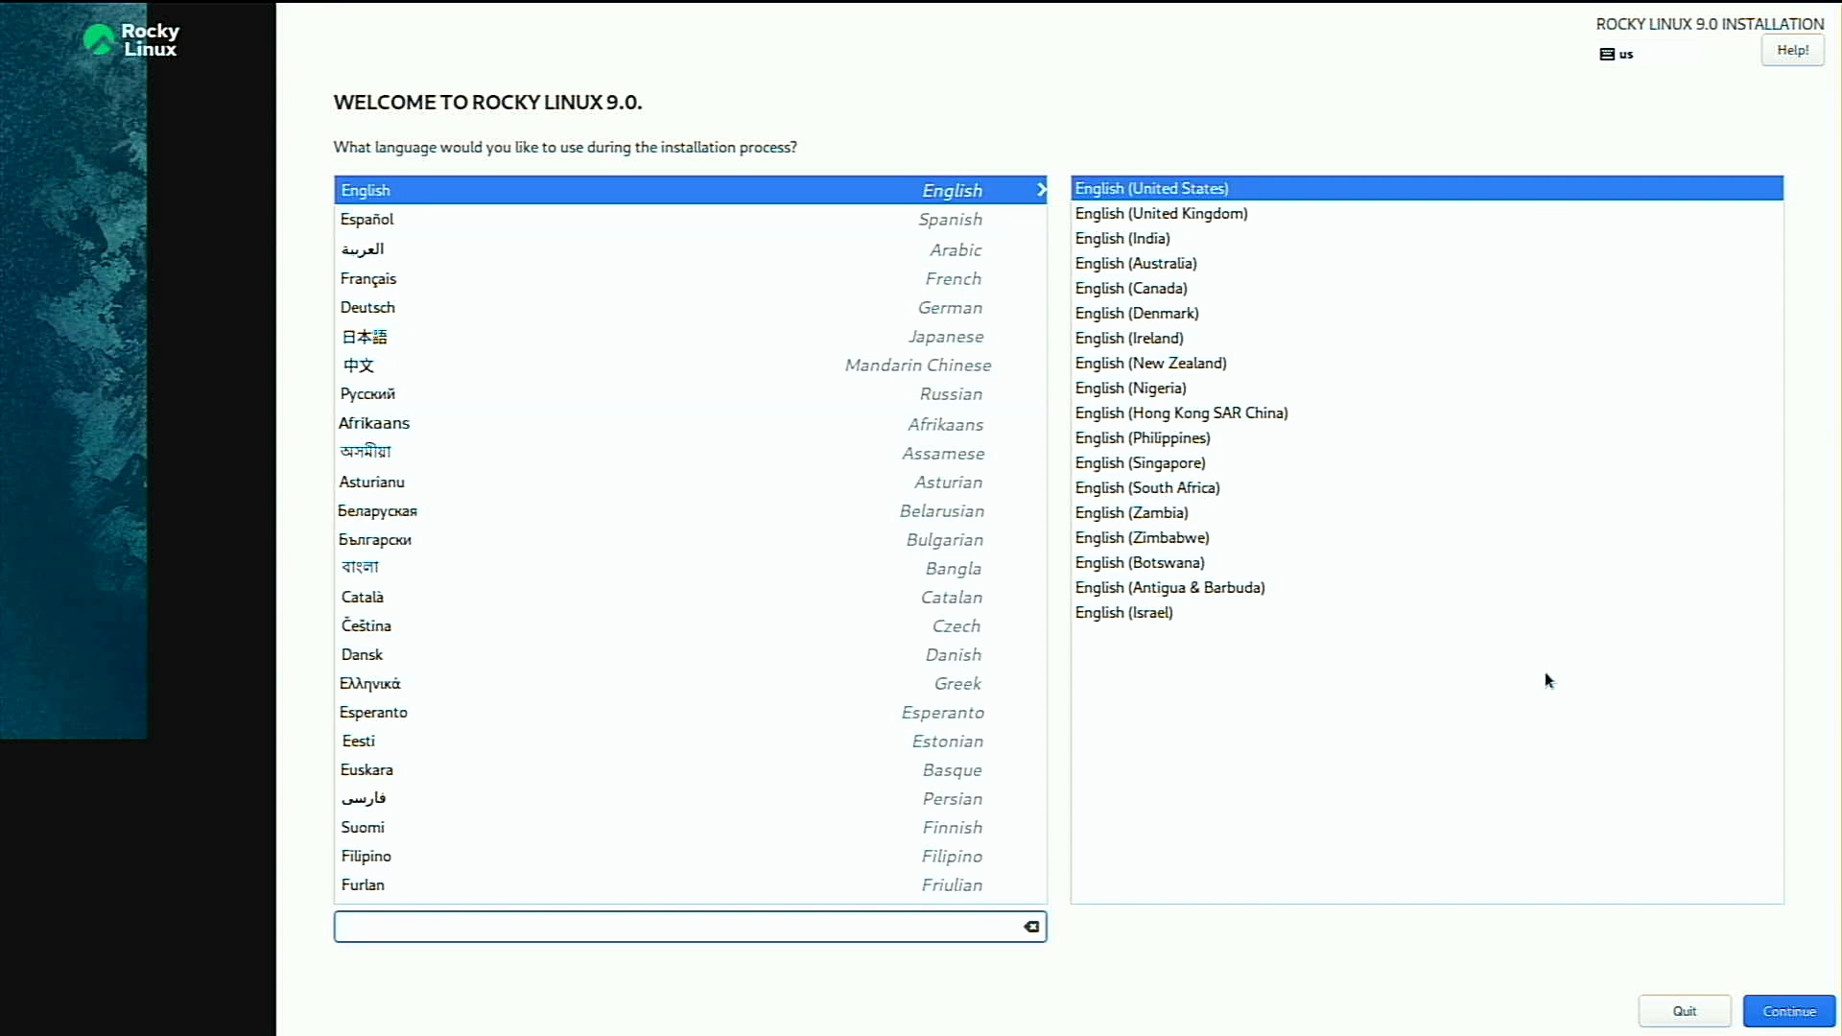
- Continue with English and choose the Workstation base environment in Software Selection
{"action": "left_click", "coordinate": [1789, 1012]}
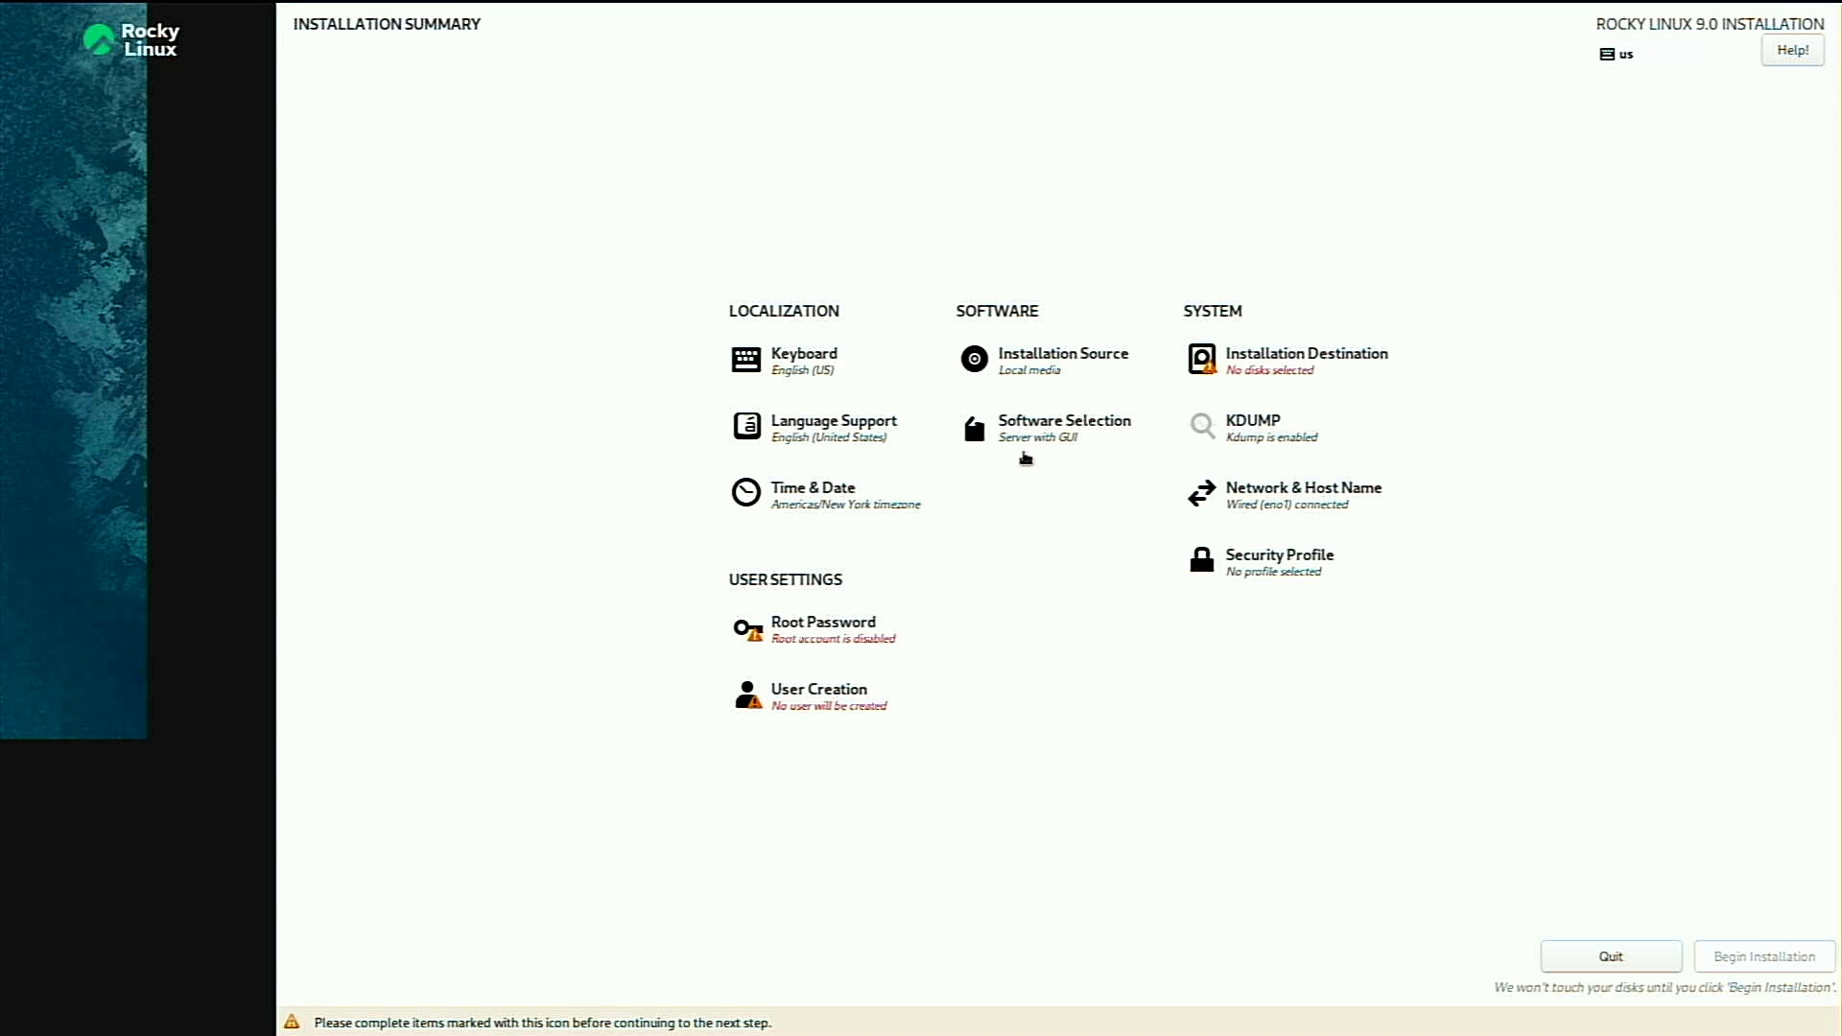
{"action": "left_click", "coordinate": [1045, 439]}
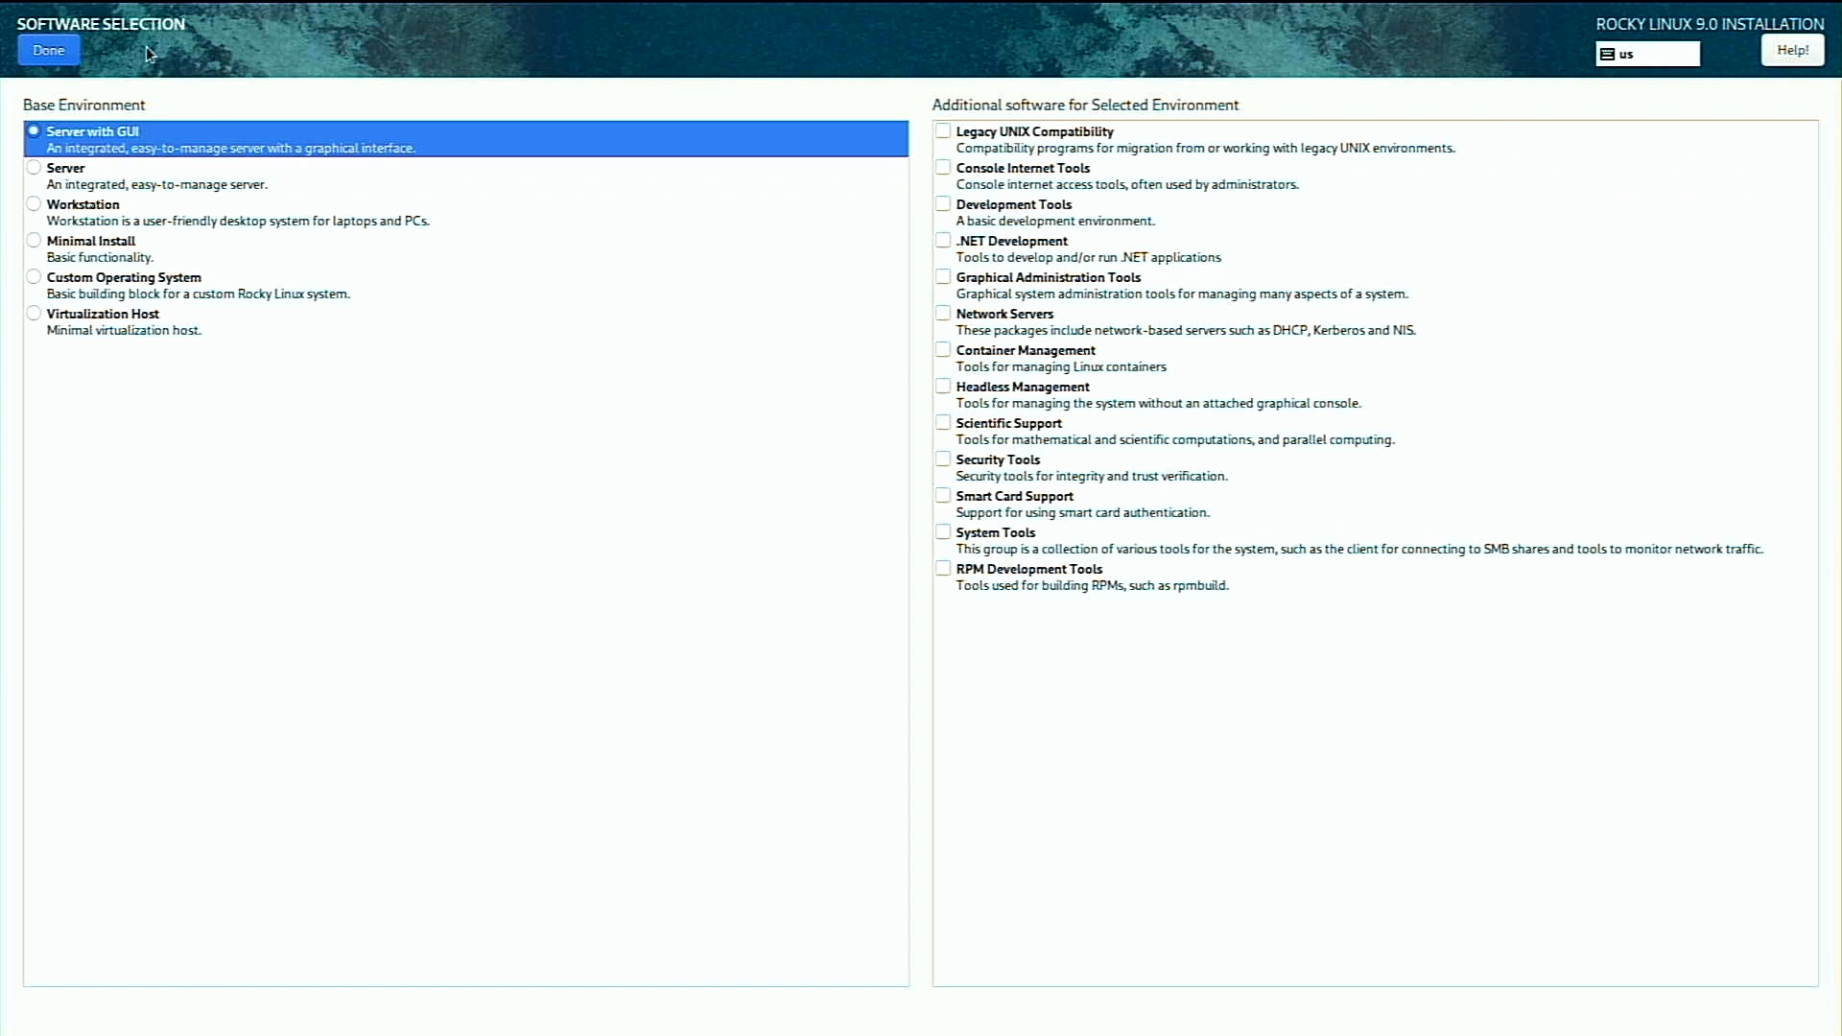
{"action": "left_click", "coordinate": [37, 212]}
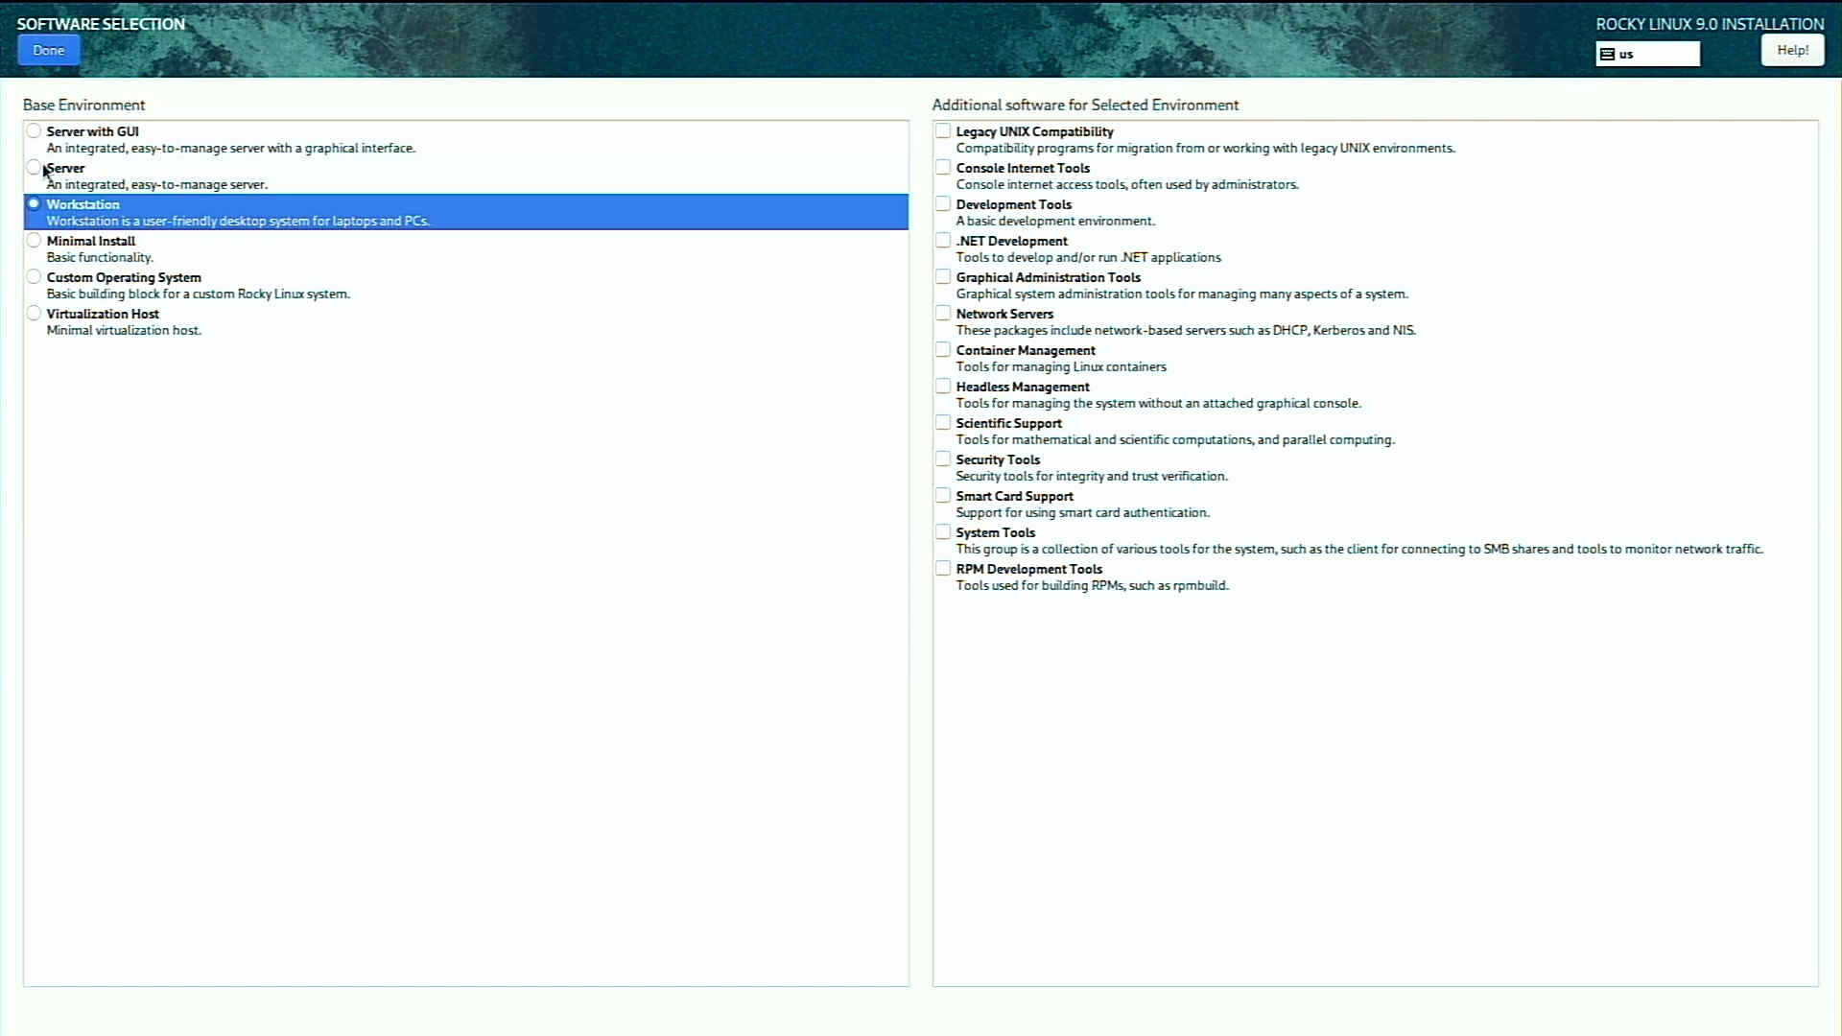
{"action": "left_click", "coordinate": [47, 47]}
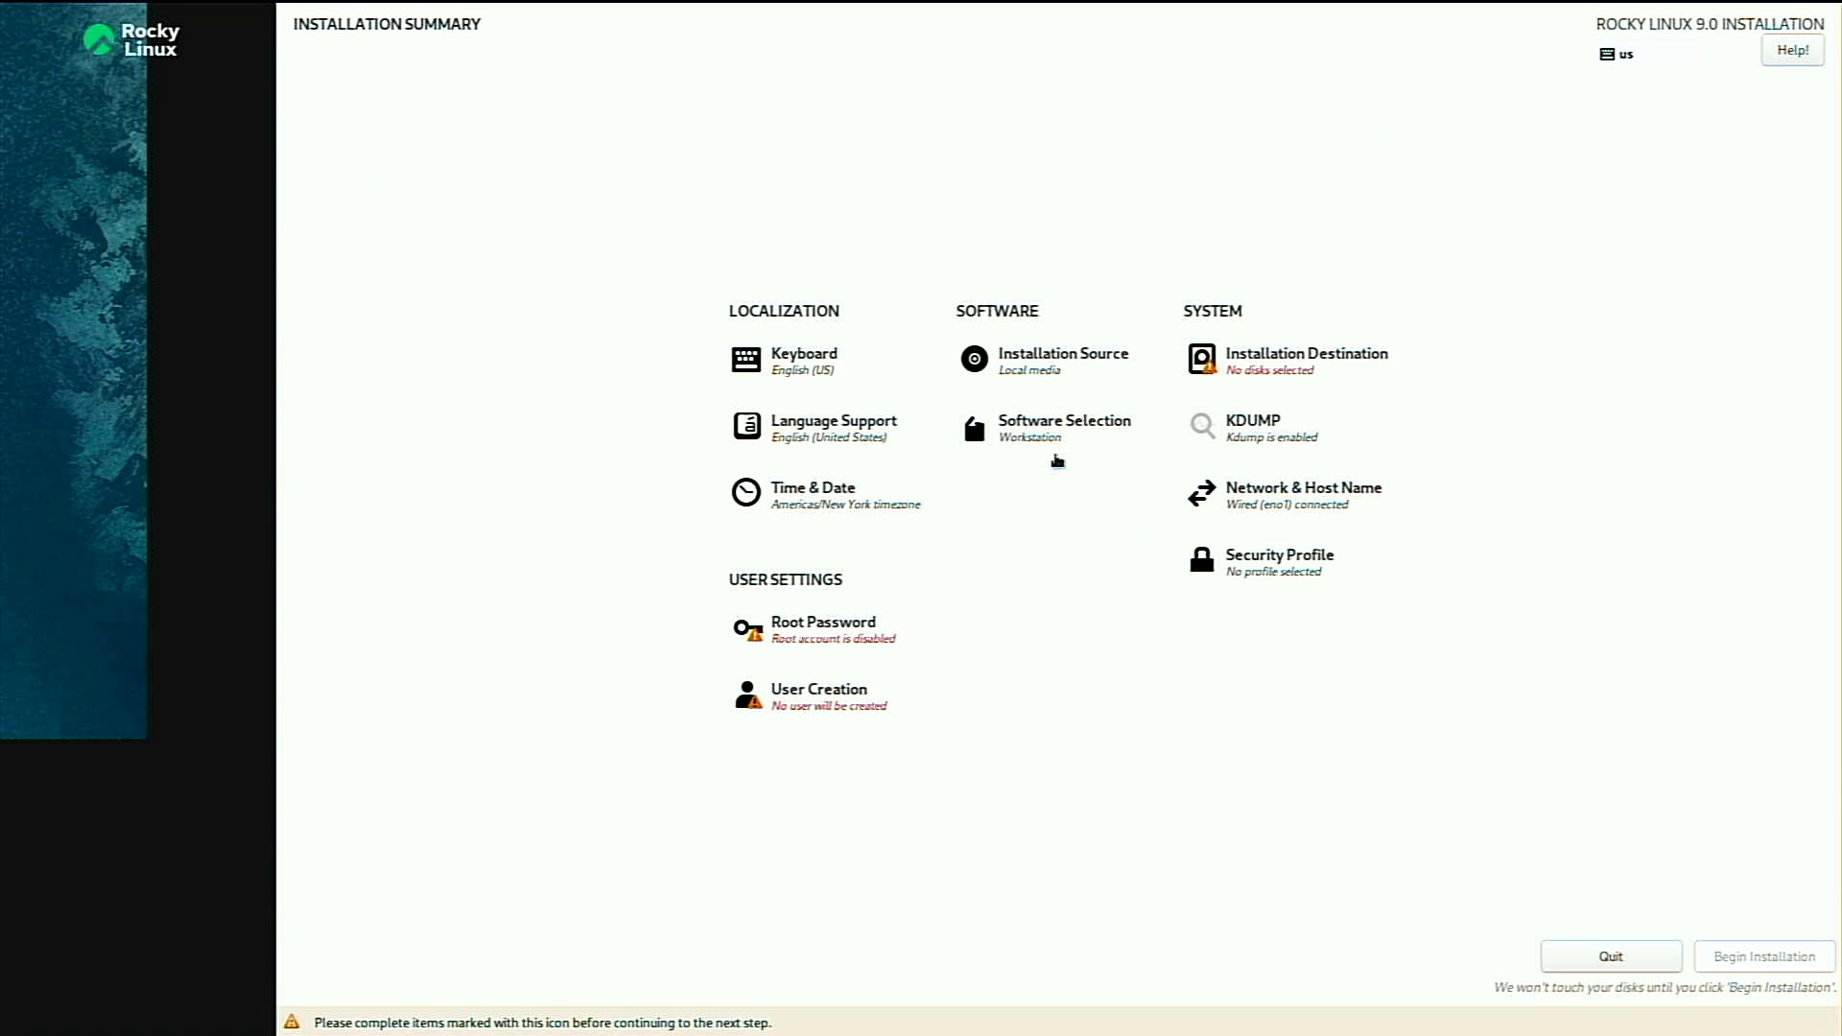
- Target the TOSHIBA-RD400 disk and reclaim its space by deleting all existing partitions
{"action": "left_click", "coordinate": [1271, 368]}
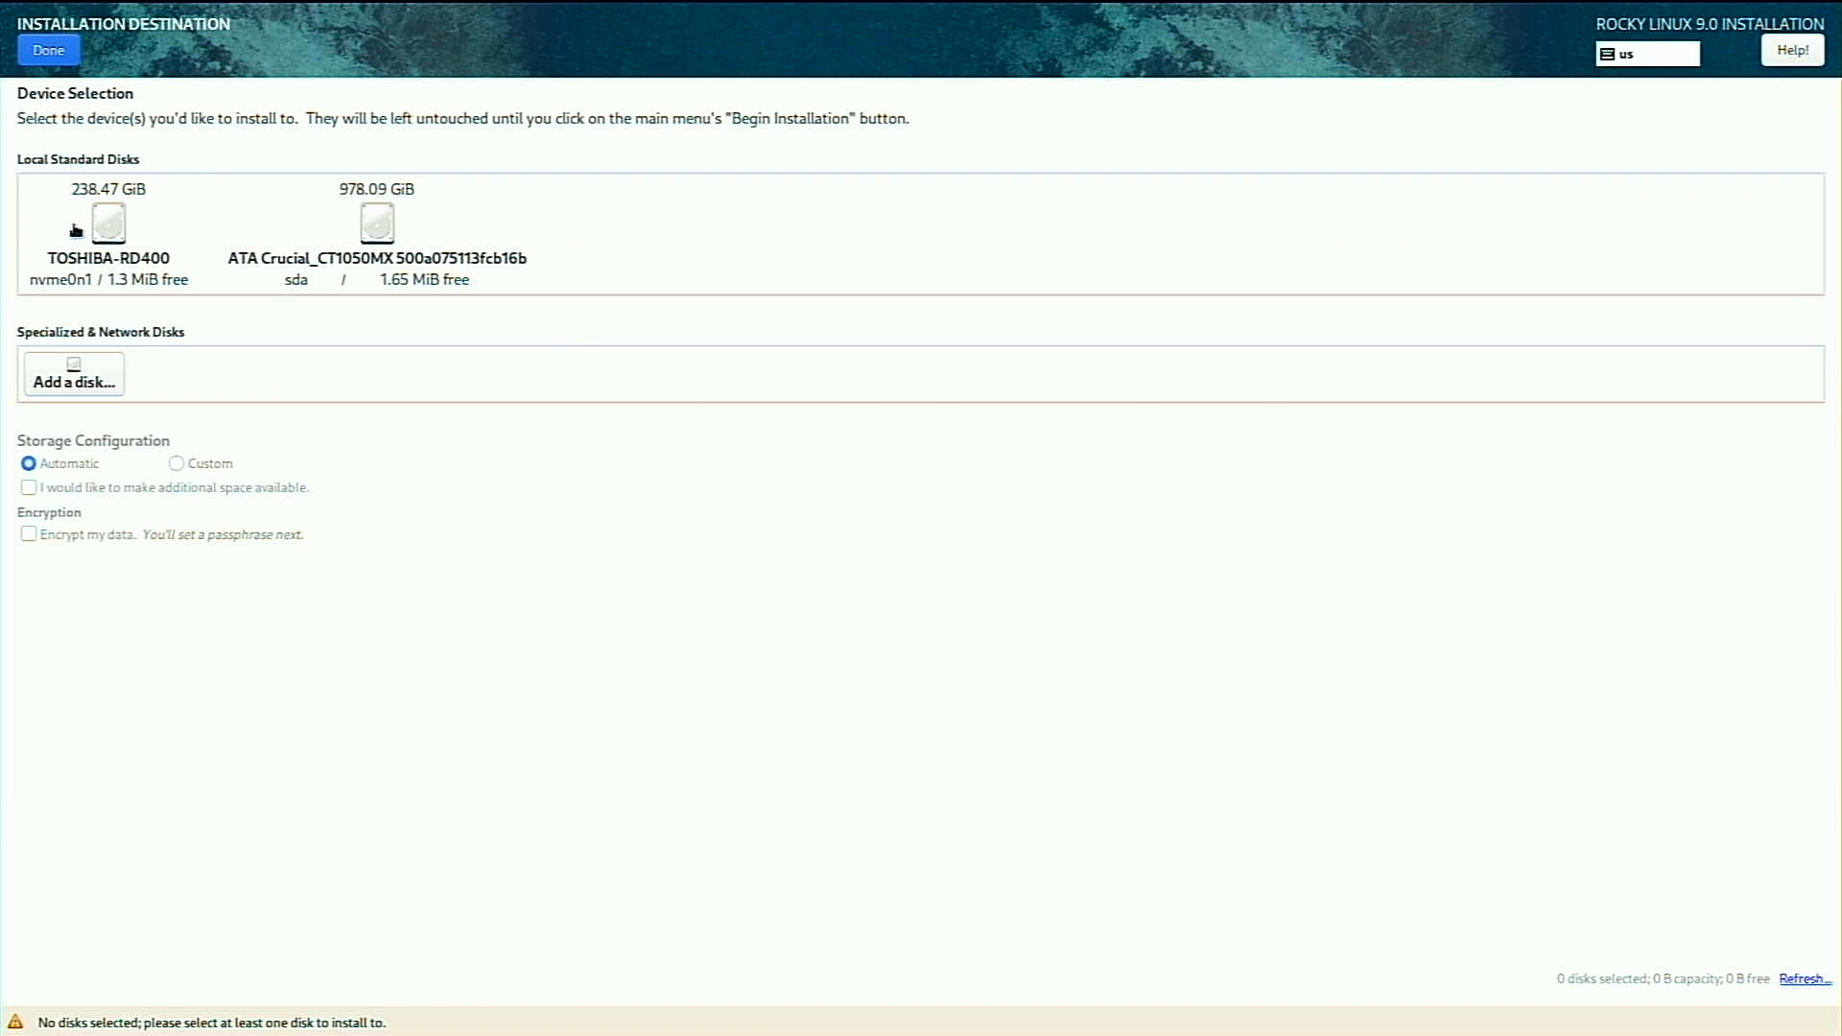
{"action": "left_click", "coordinate": [112, 230]}
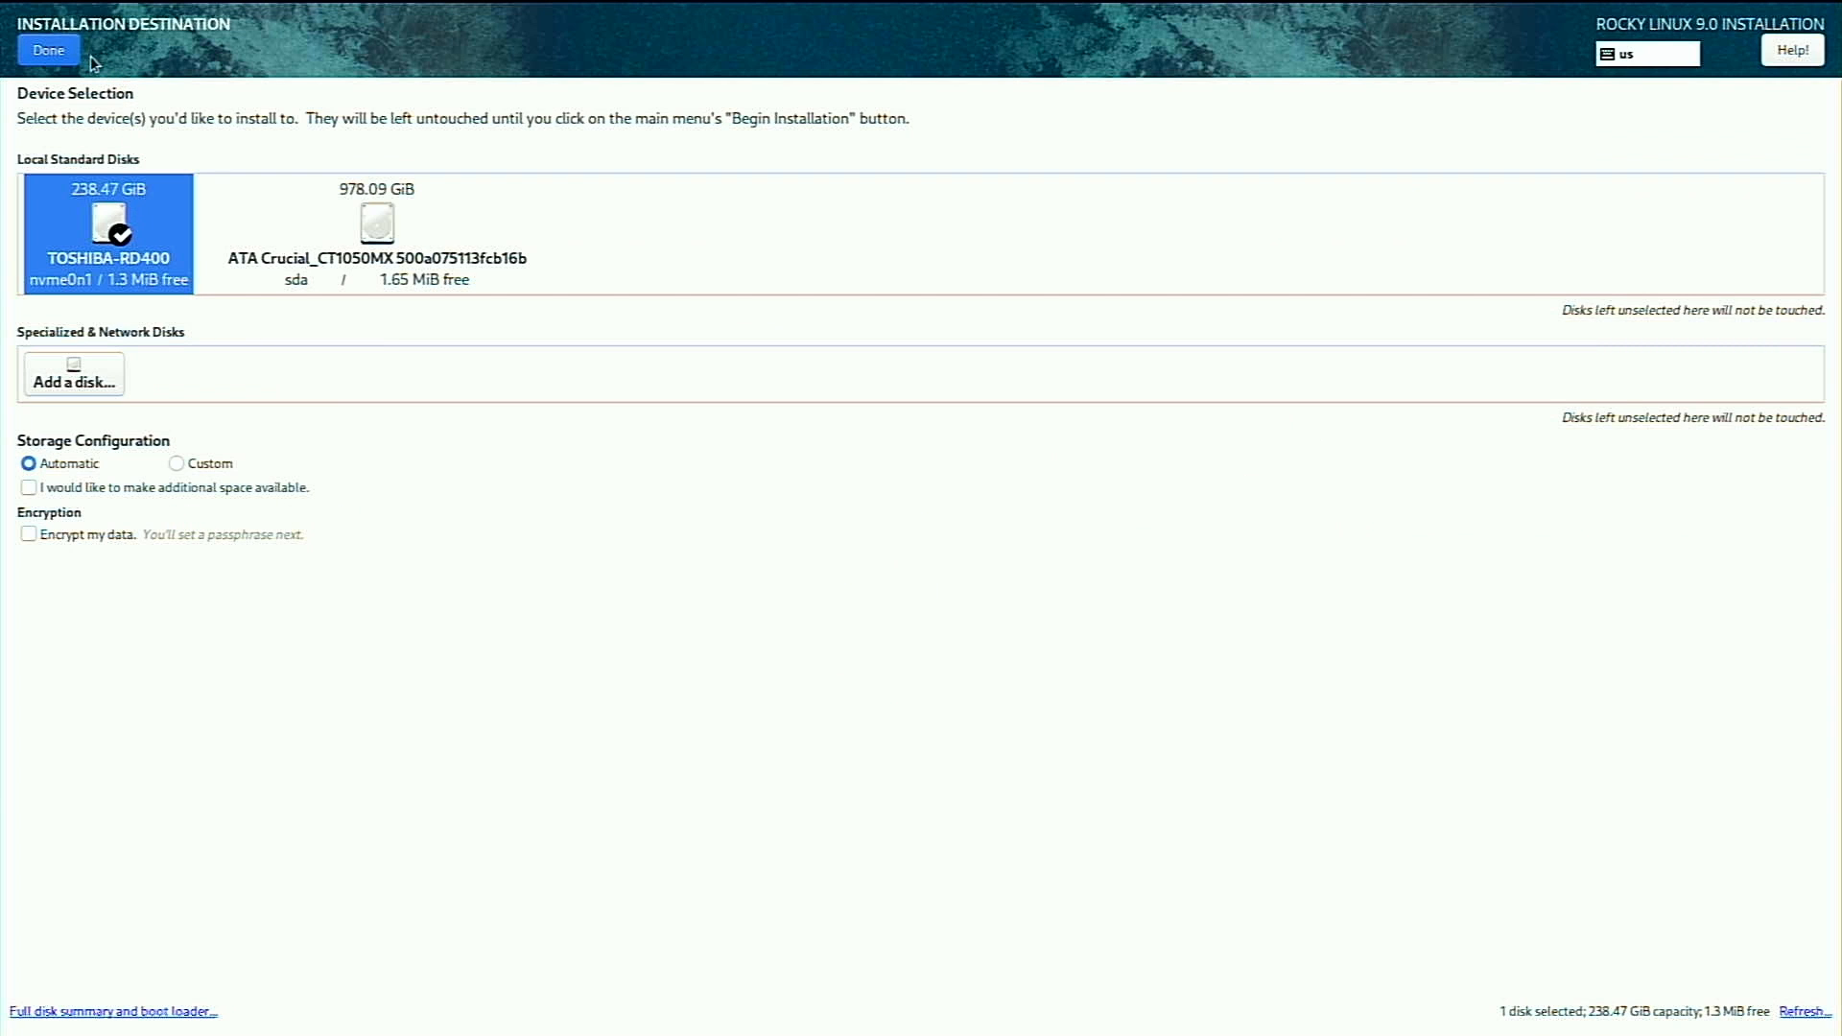
{"action": "left_click", "coordinate": [49, 51]}
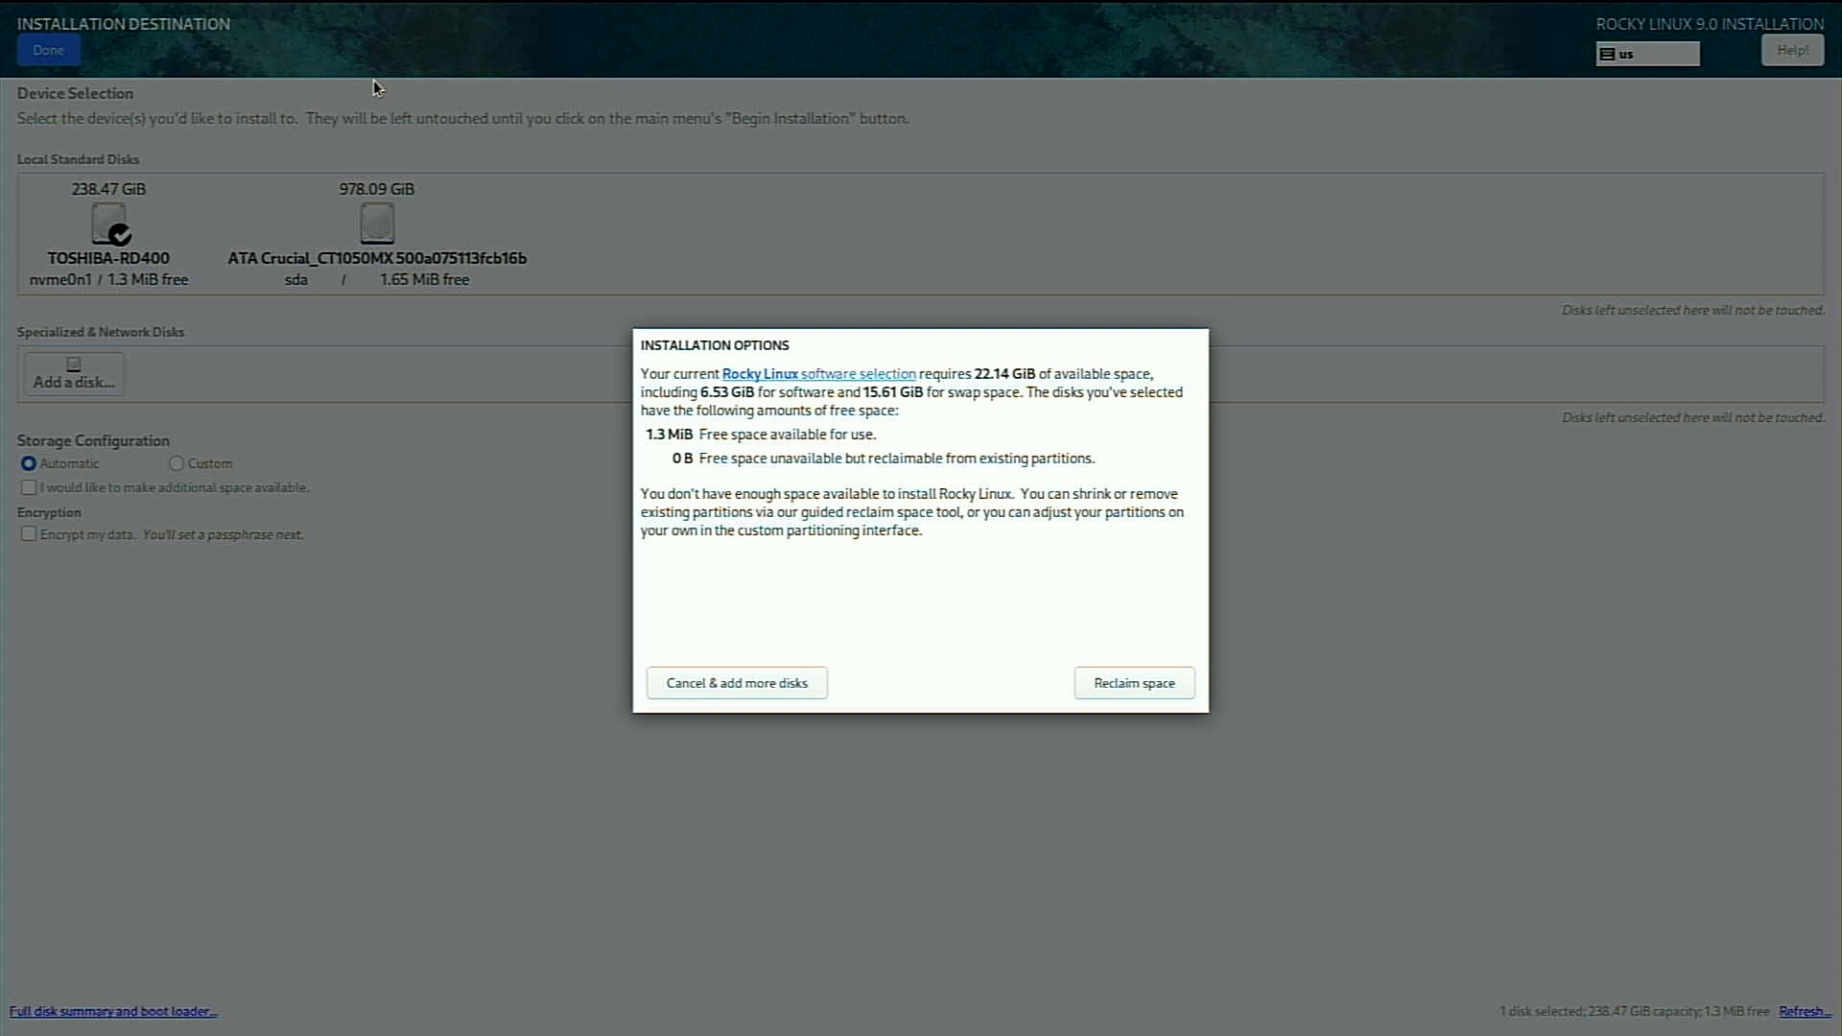
{"action": "left_click", "coordinate": [1156, 685]}
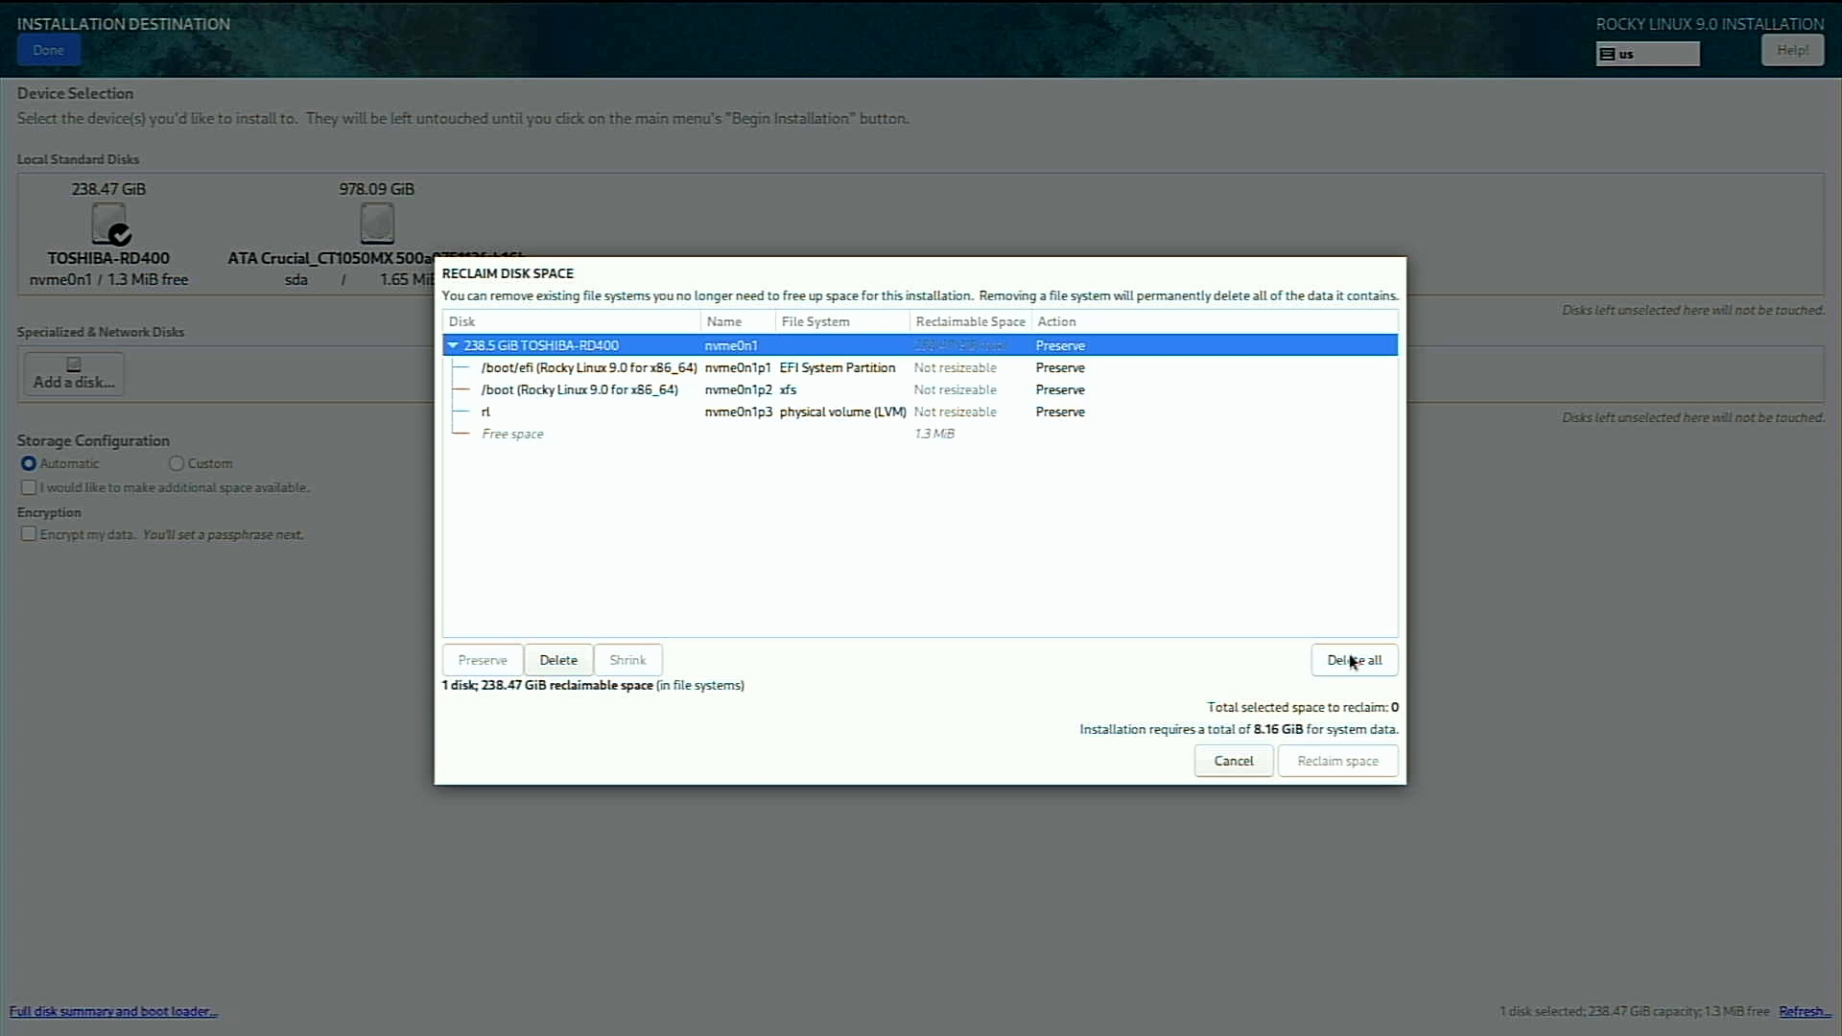
{"action": "left_click", "coordinate": [1353, 659]}
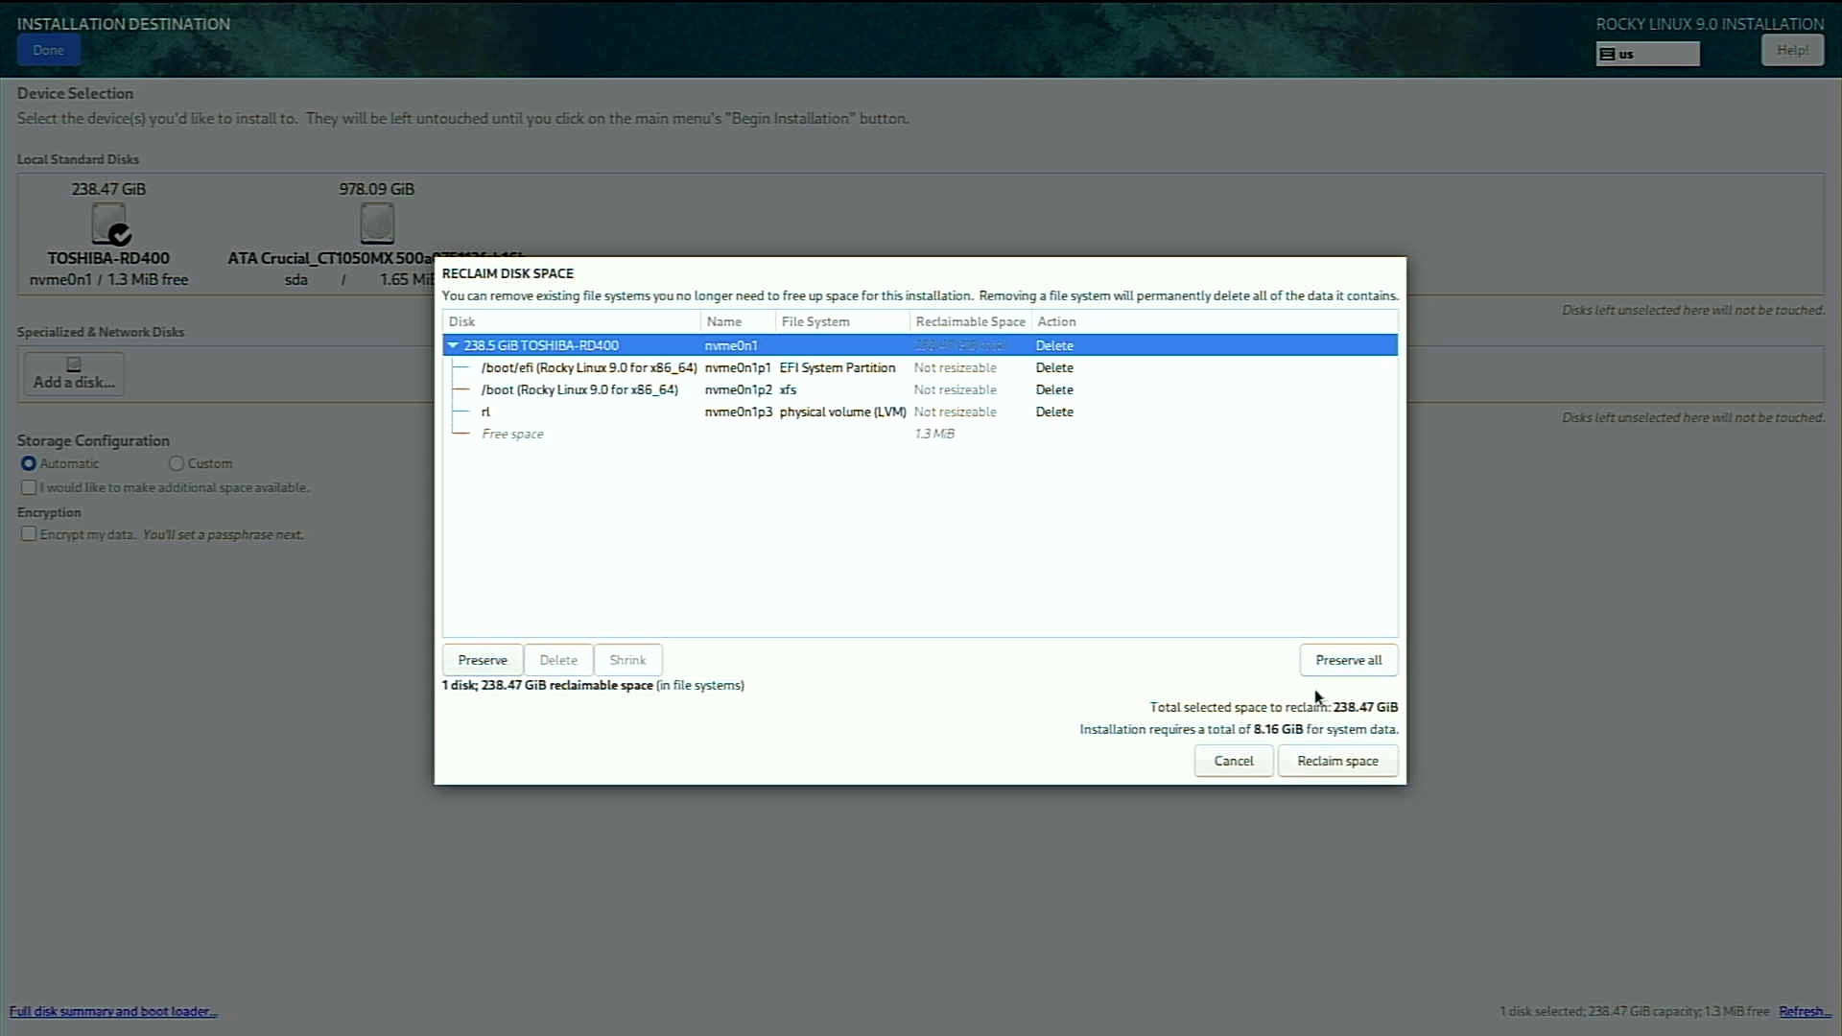
{"action": "left_click", "coordinate": [1311, 765]}
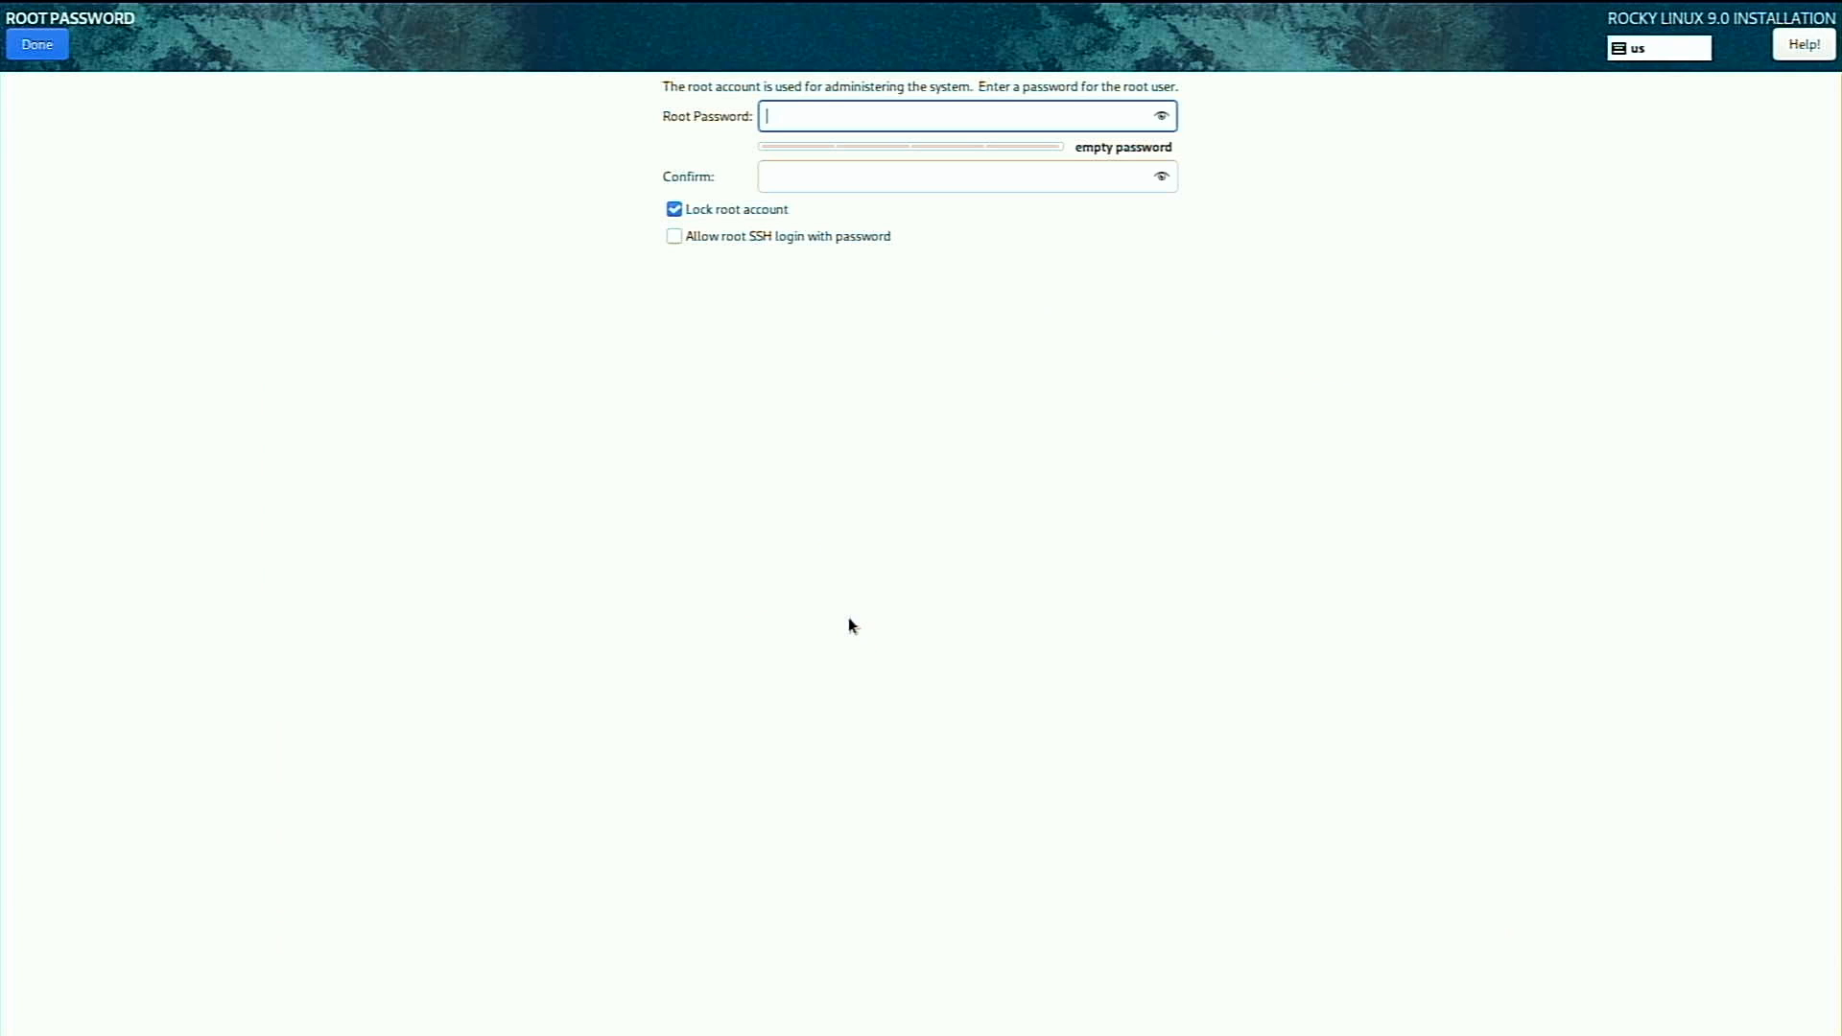
{"action": "type", "text": "••••••••"}
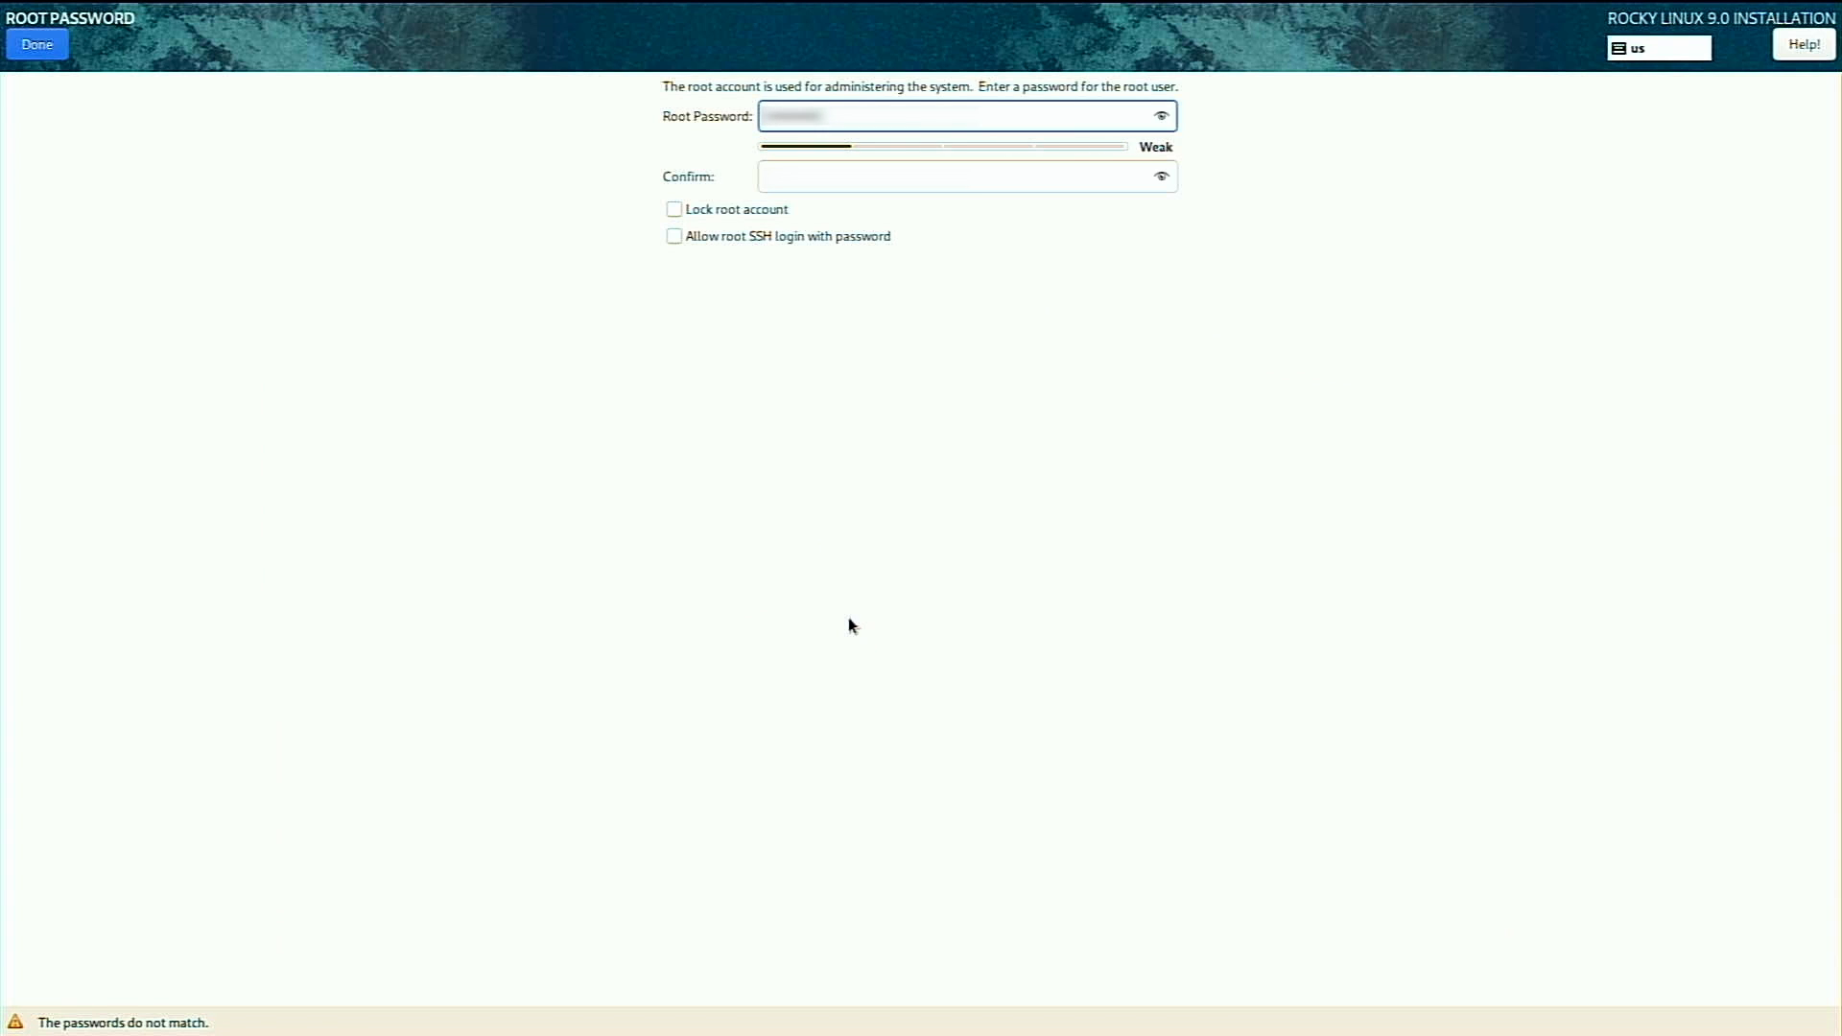
- Set a root password with SSH root login allowed, accepting the weak-password warning
{"action": "key", "text": "Tab"}
{"action": "type", "text": "••••••••"}
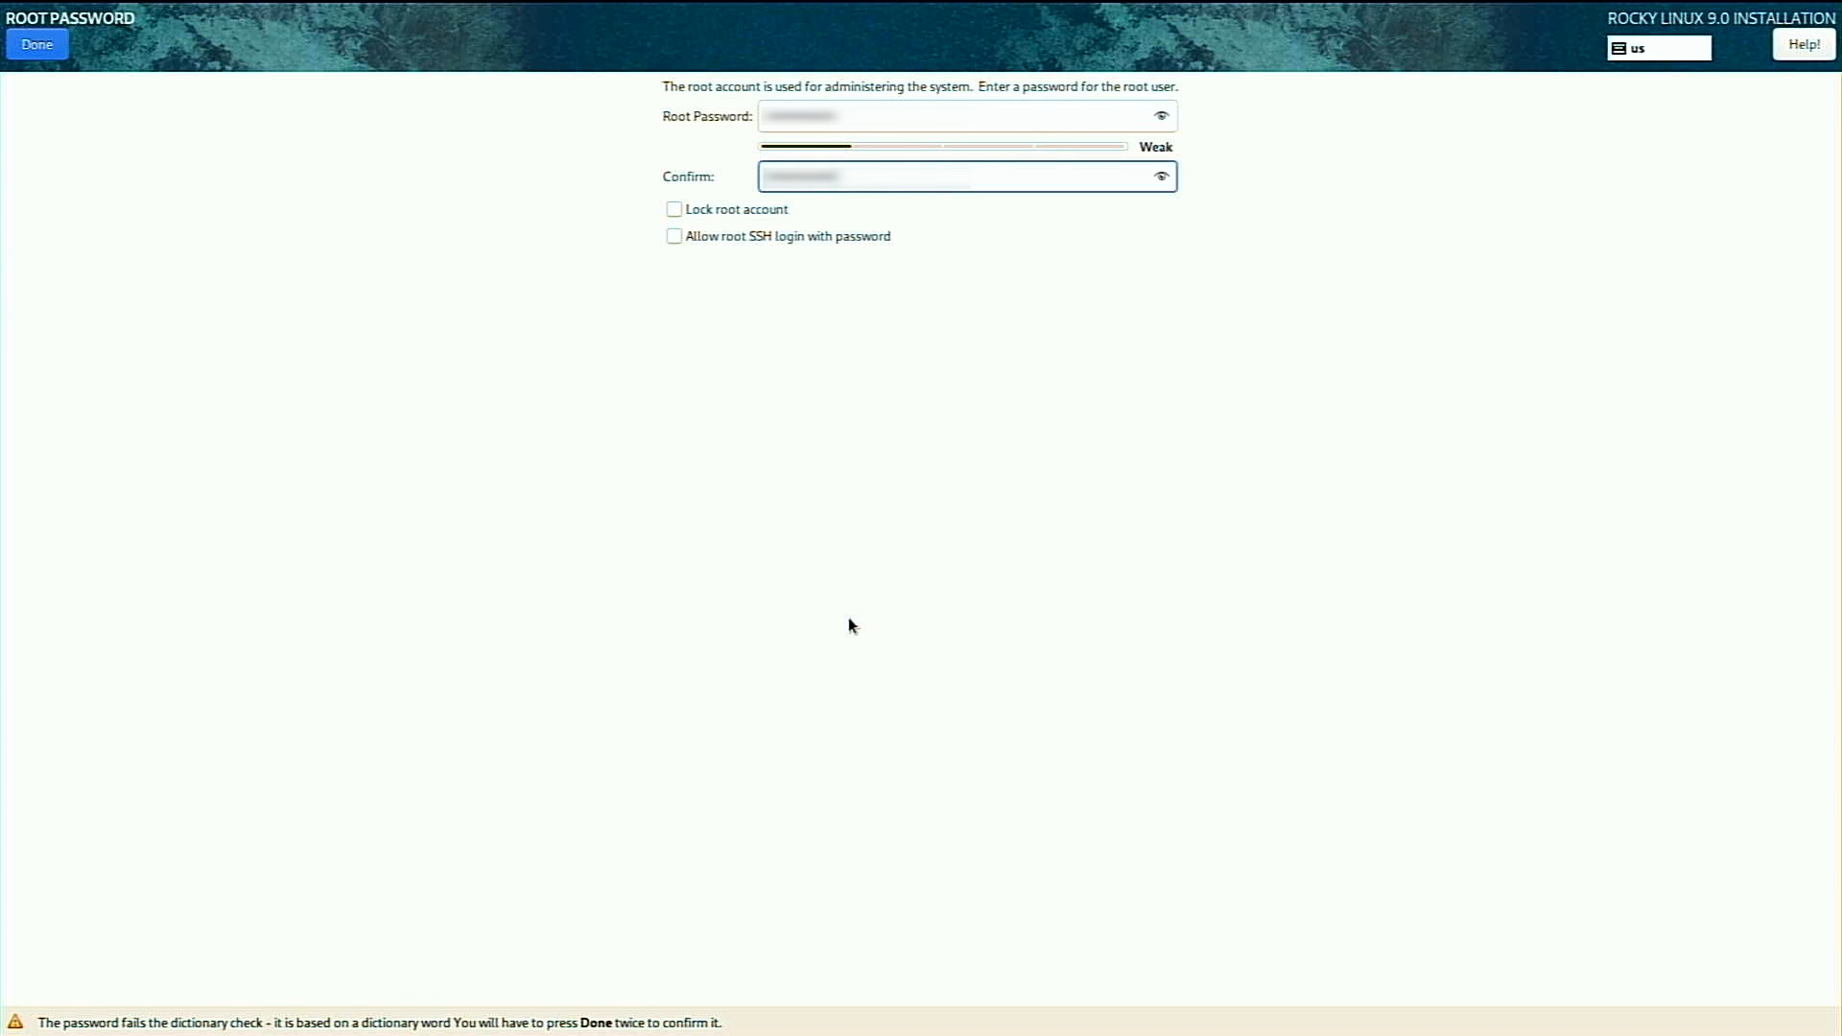
{"action": "left_click", "coordinate": [674, 236]}
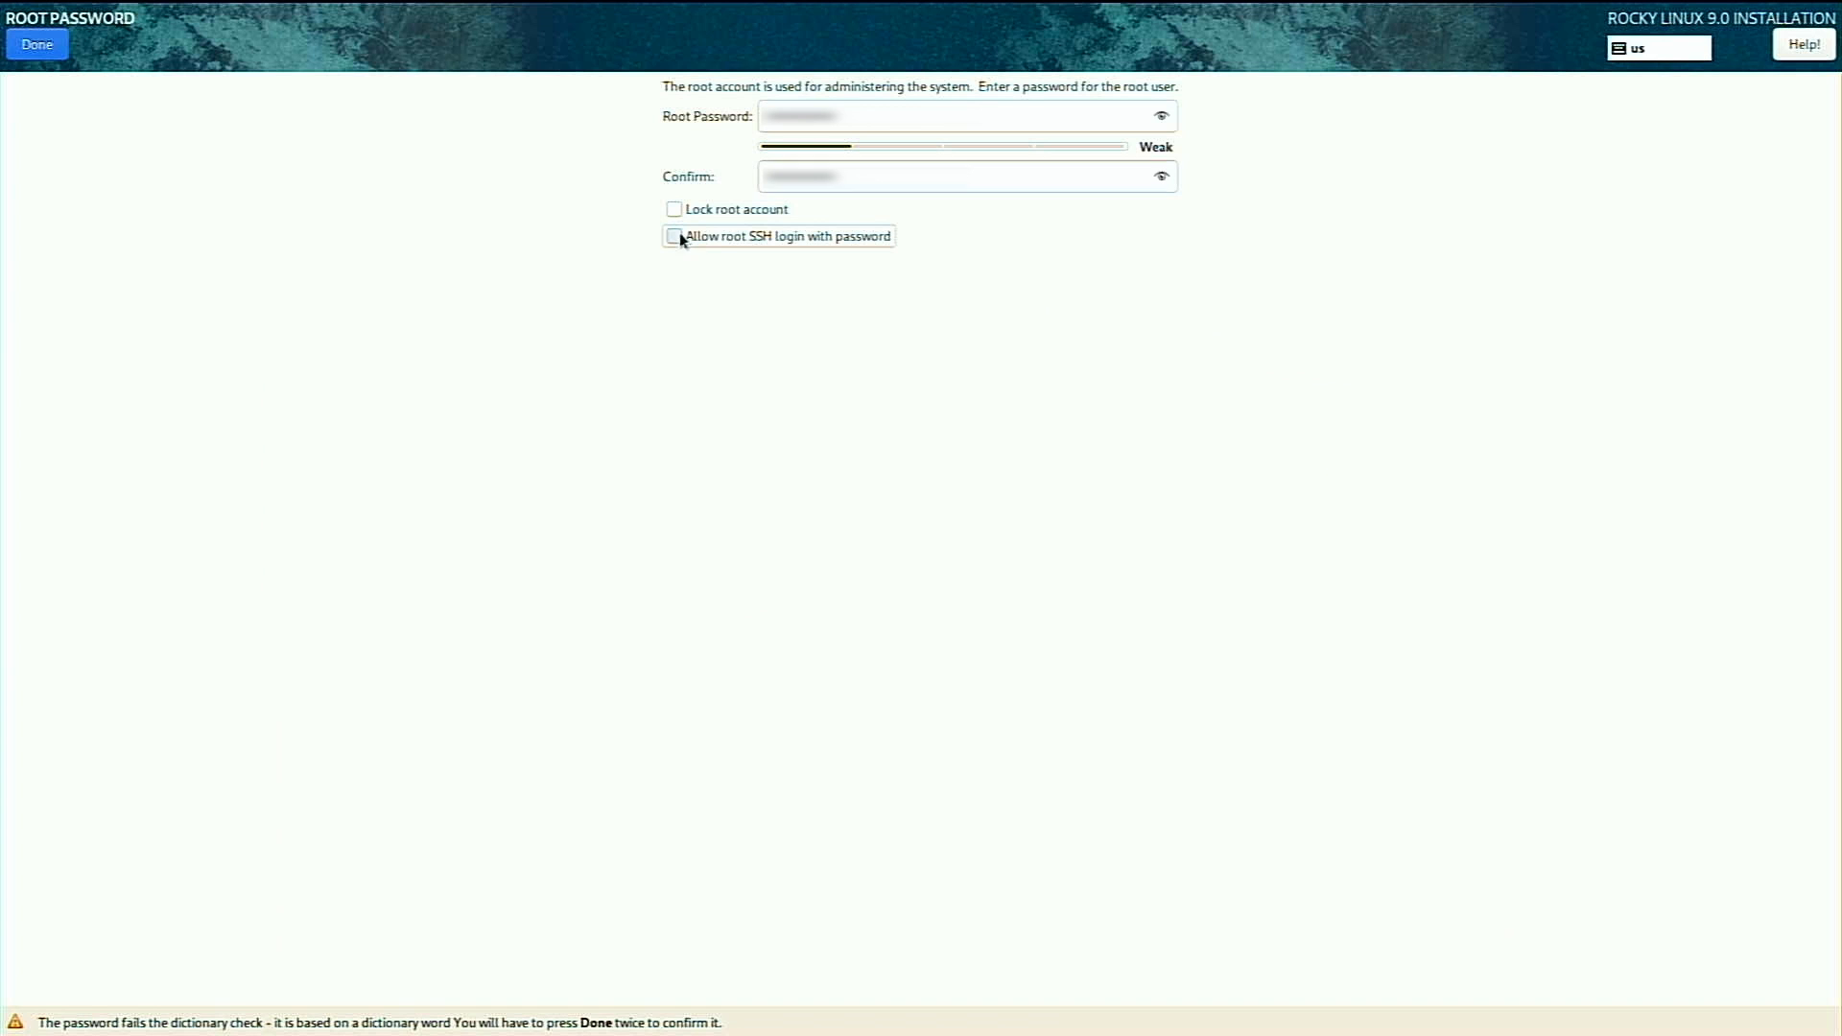
{"action": "left_click", "coordinate": [40, 43]}
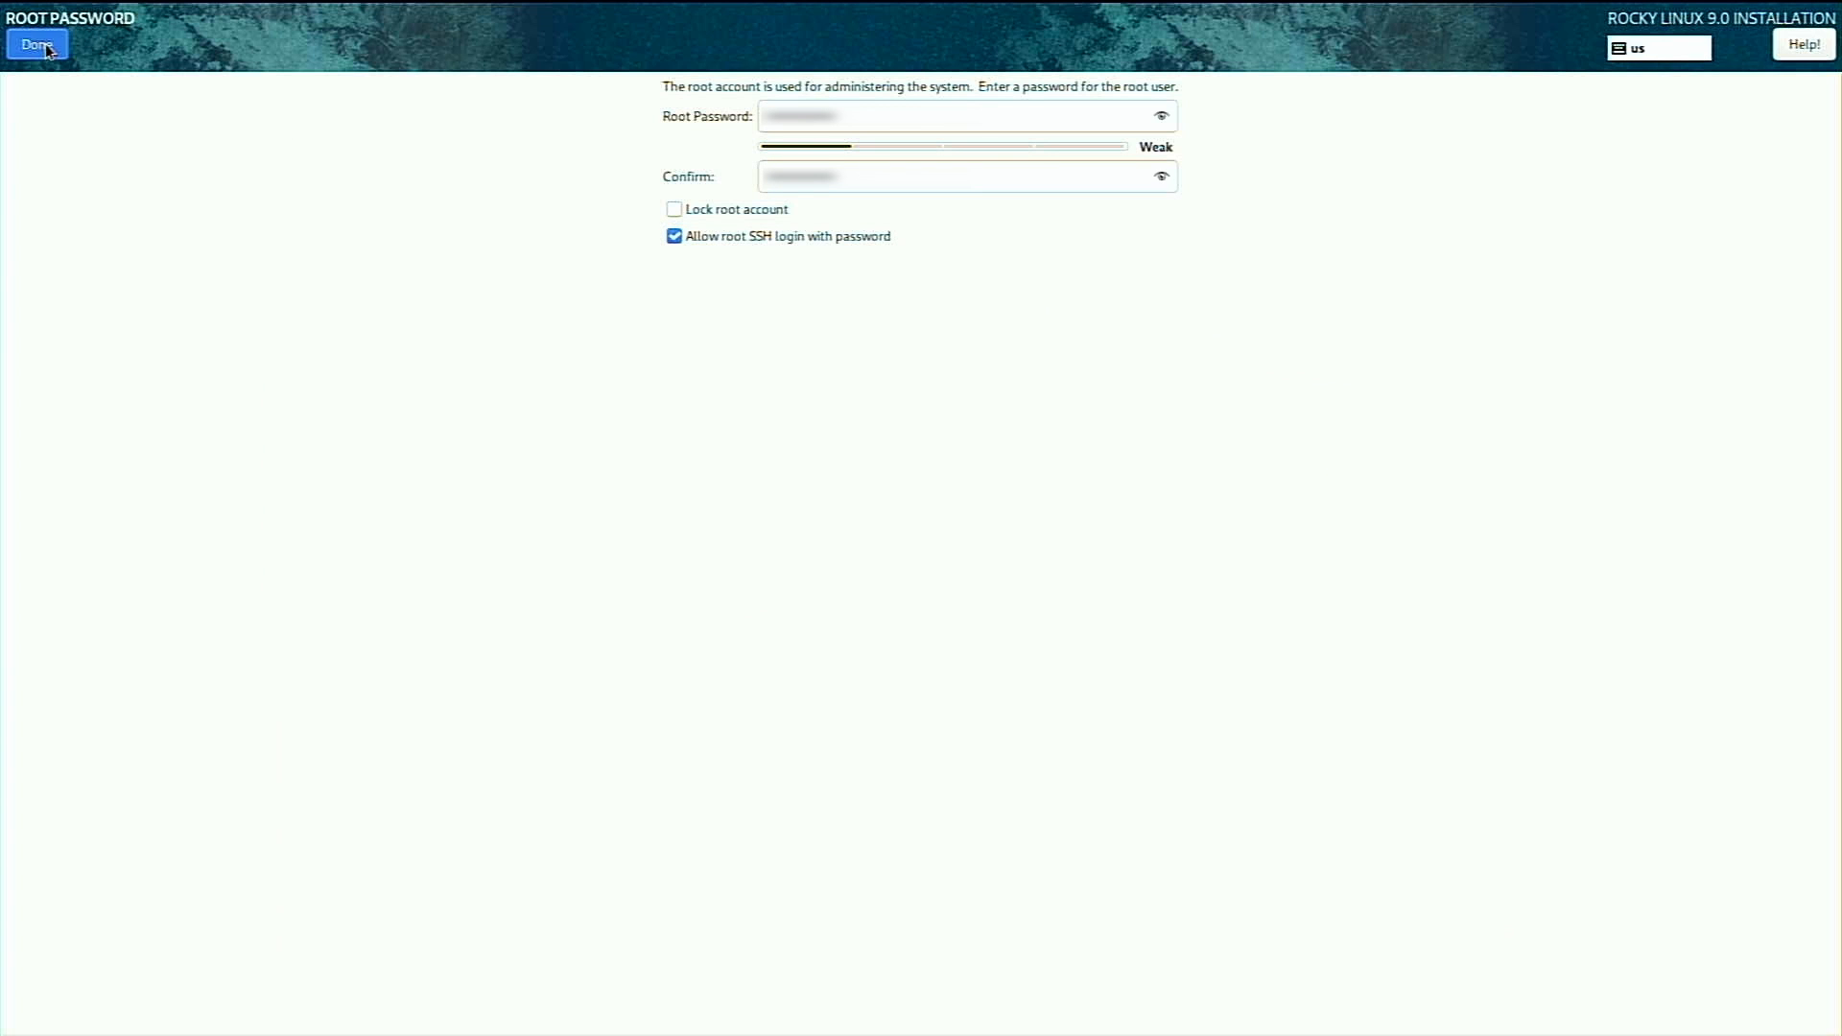
{"action": "left_click", "coordinate": [42, 46]}
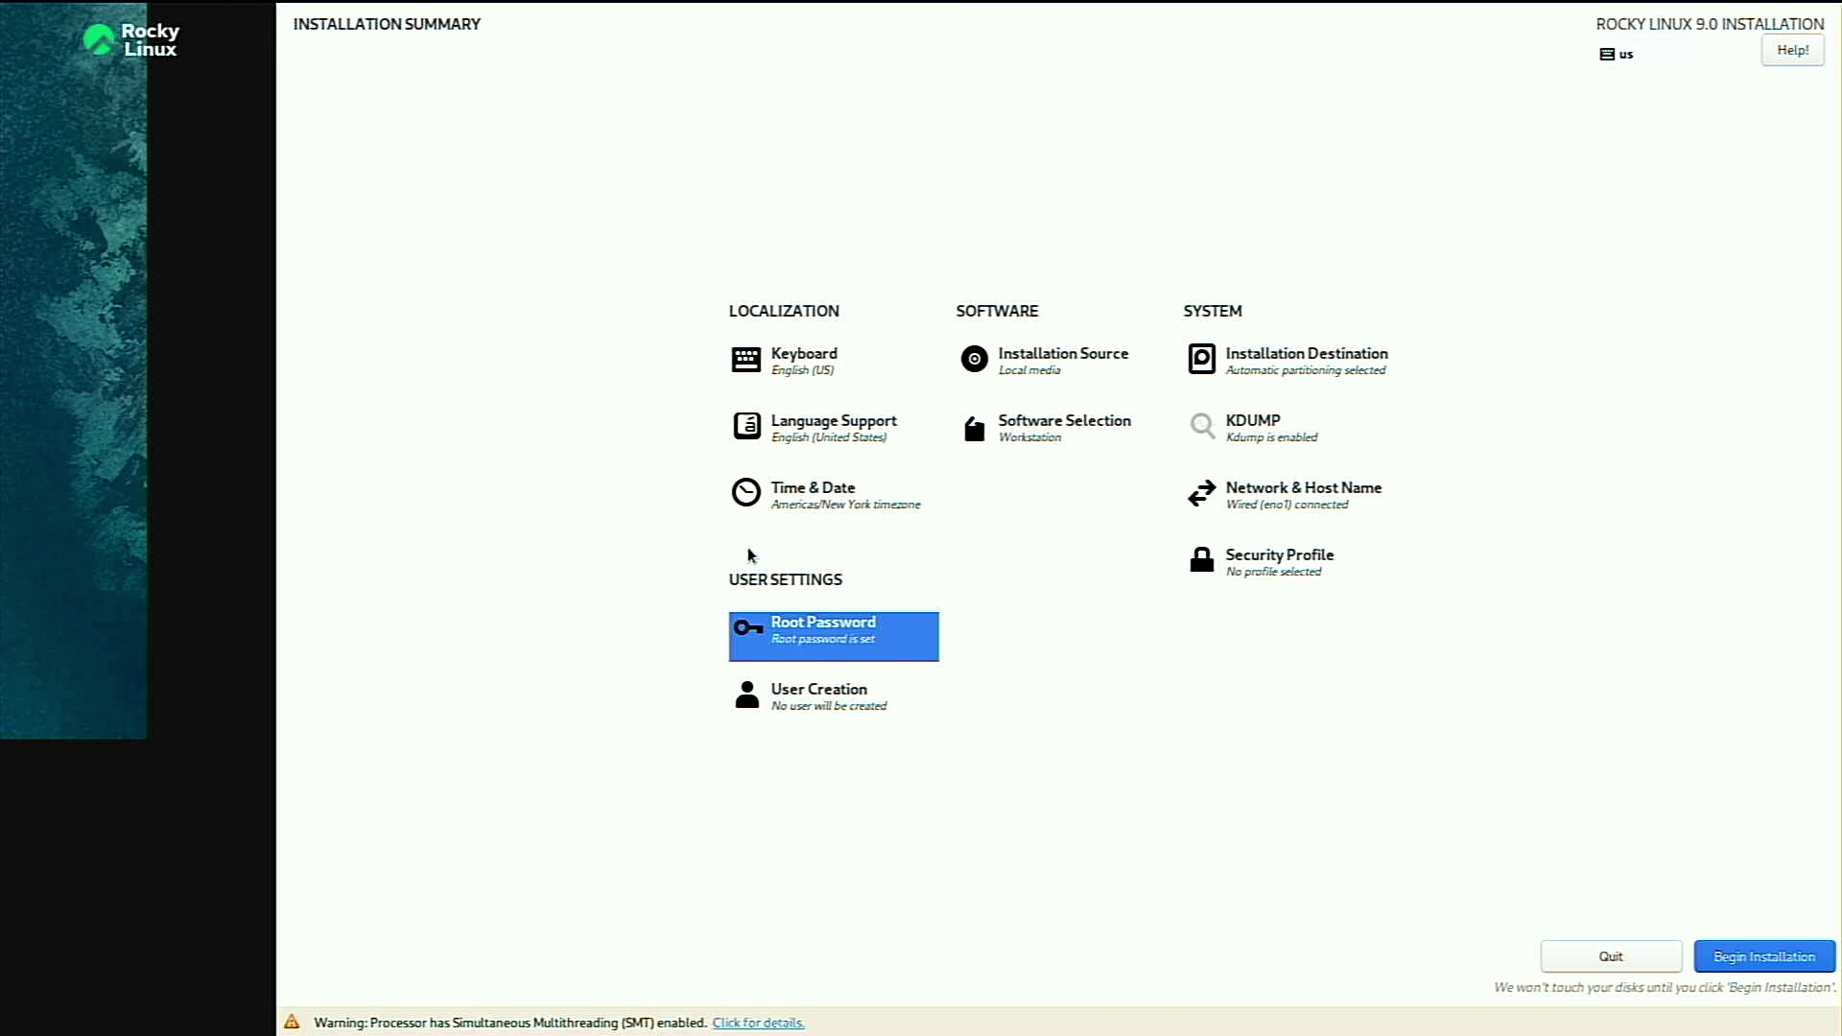
- Create an administrator user account with a password, accepting the weak-password warning
{"action": "left_click", "coordinate": [825, 715]}
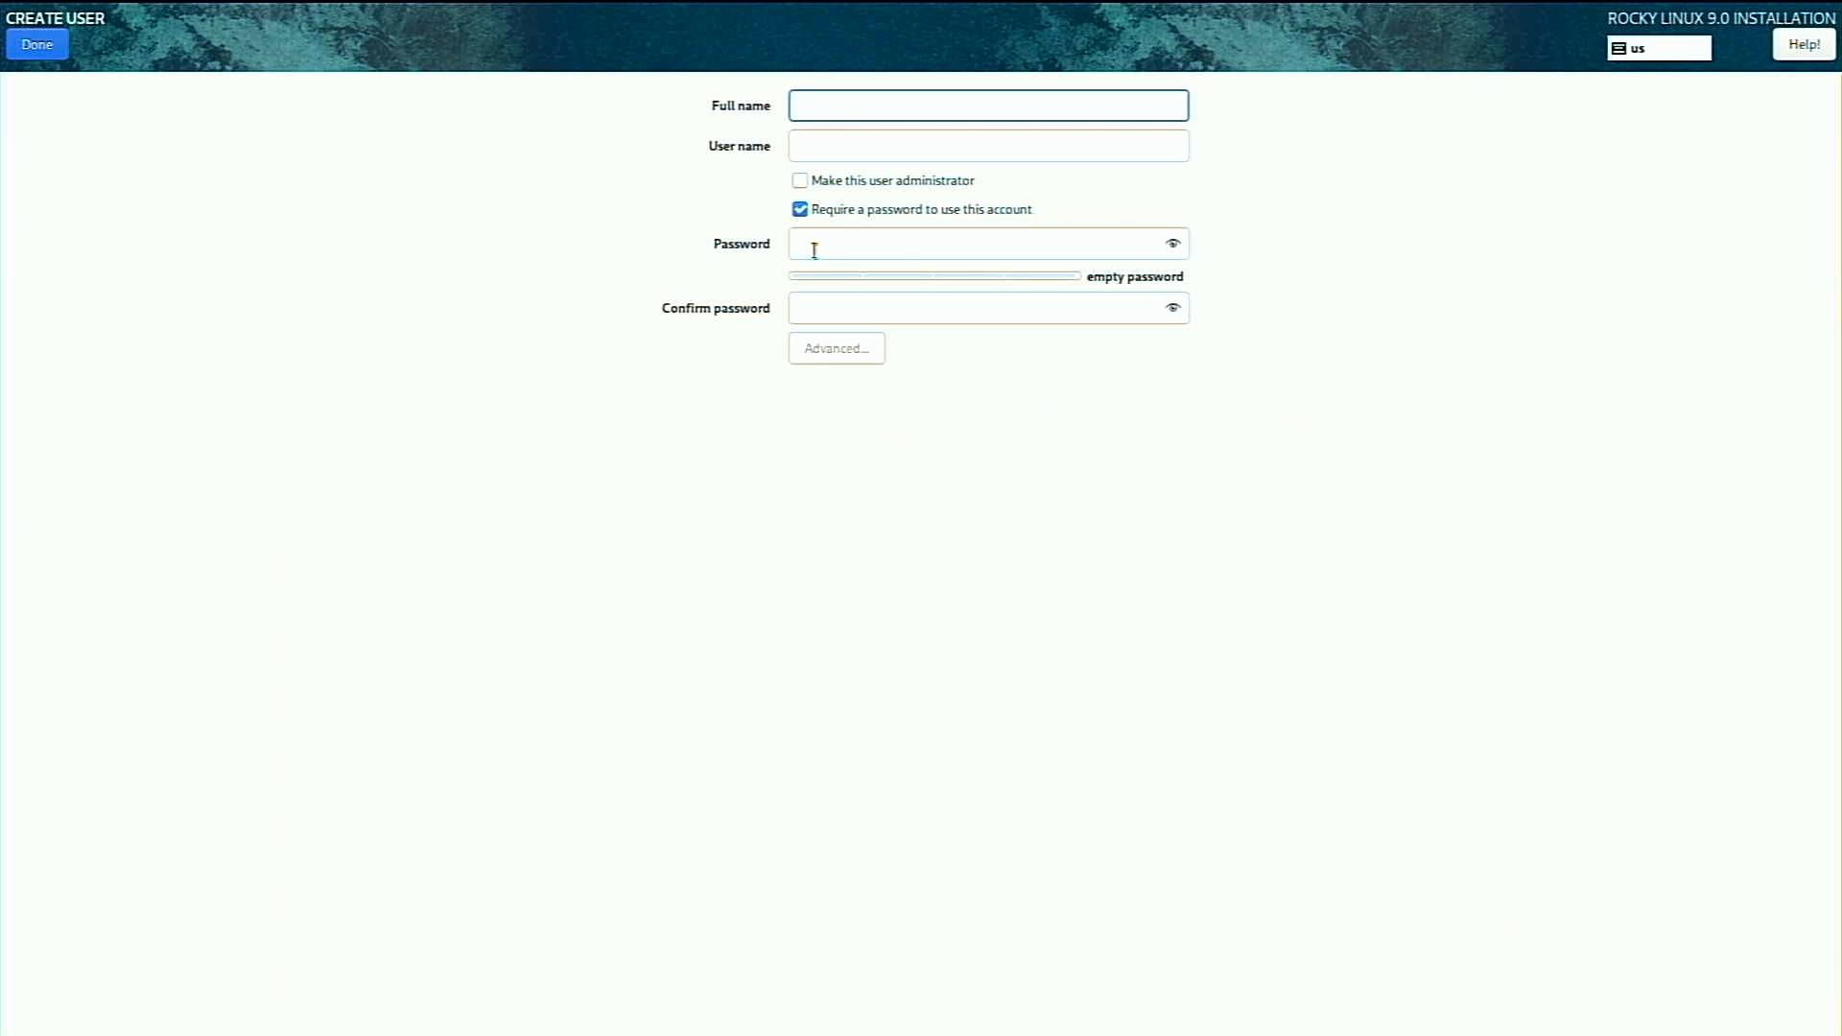
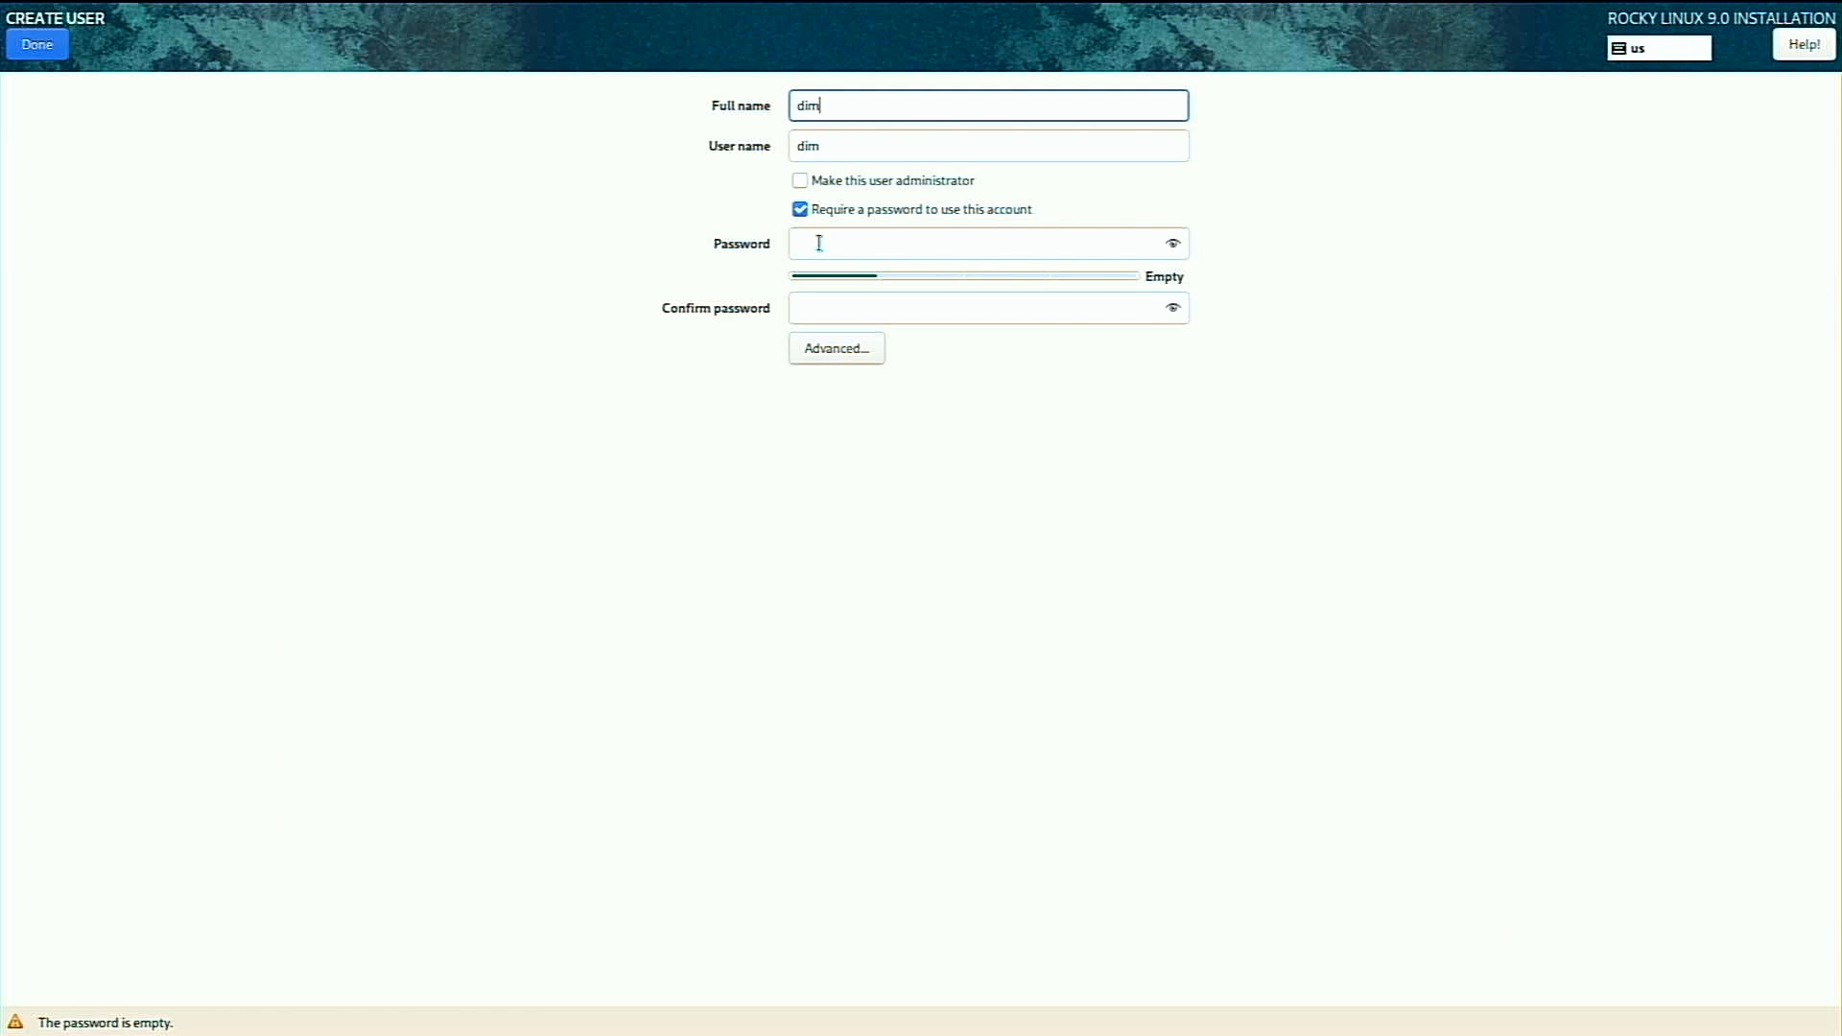
{"action": "key", "text": "Tab"}
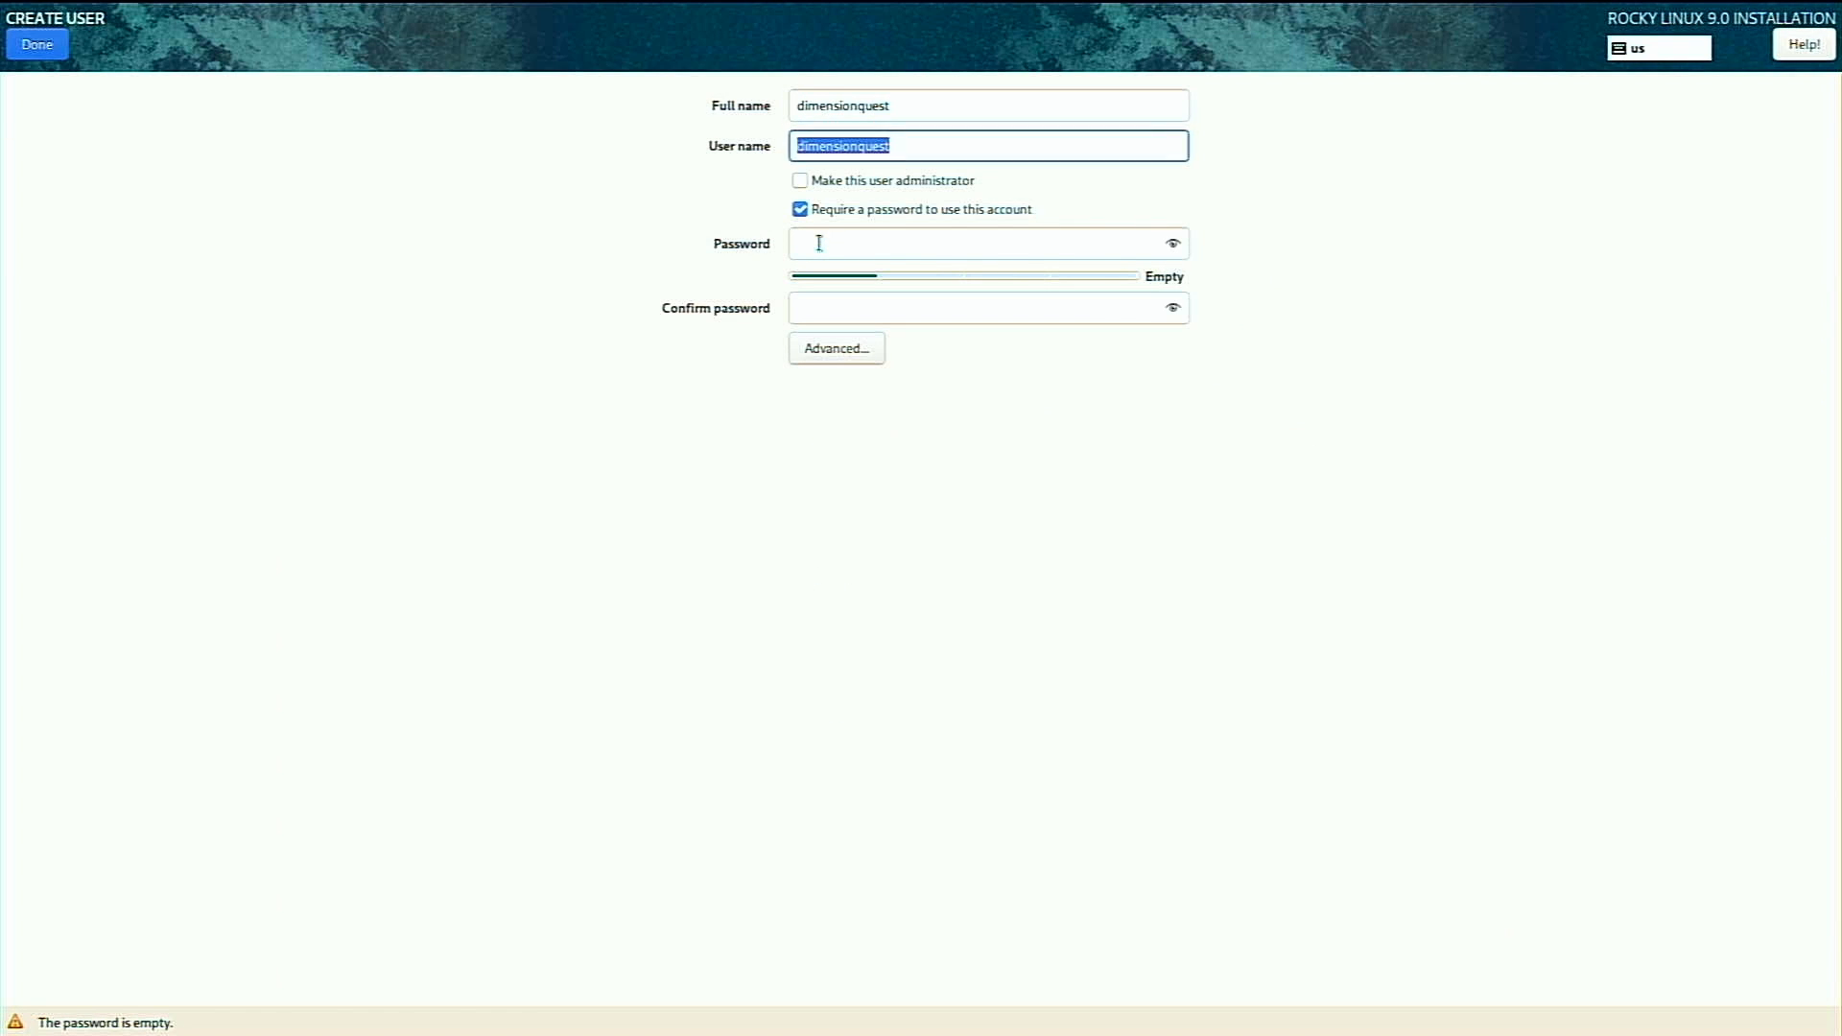
{"action": "key", "text": "Tab"}
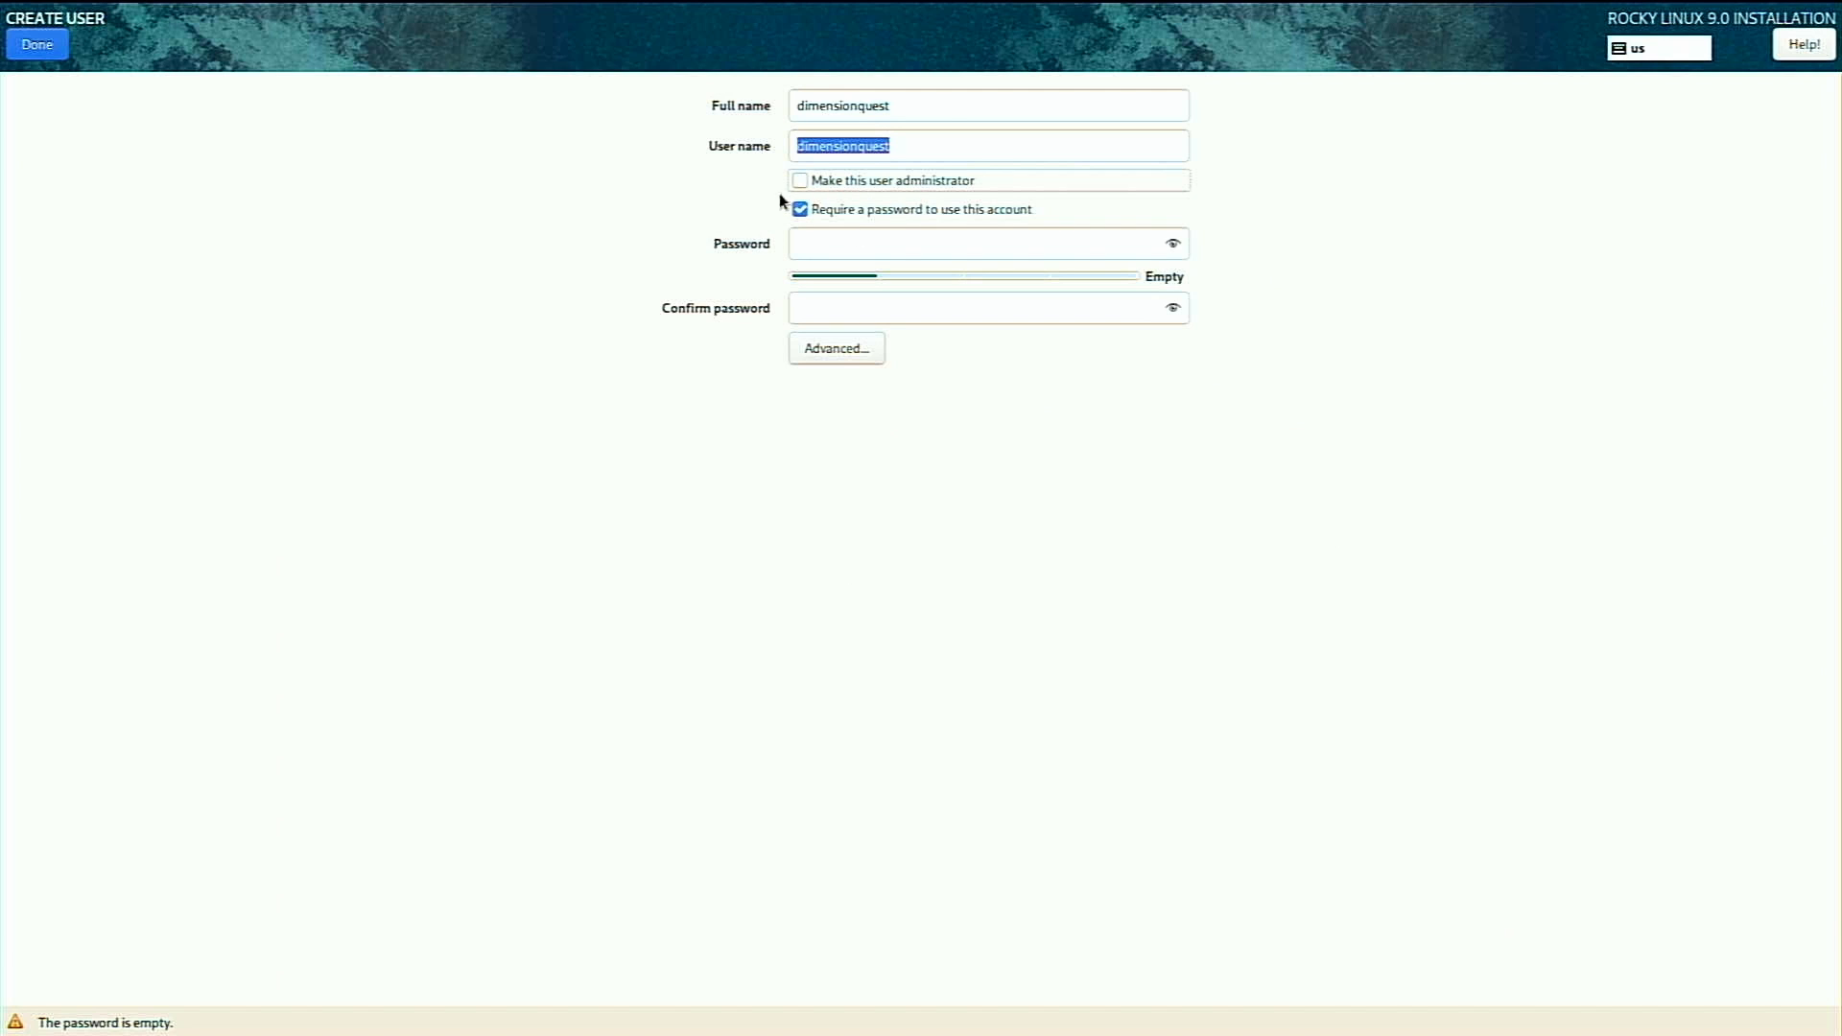
{"action": "left_click", "coordinate": [888, 184]}
{"action": "left_click", "coordinate": [908, 248]}
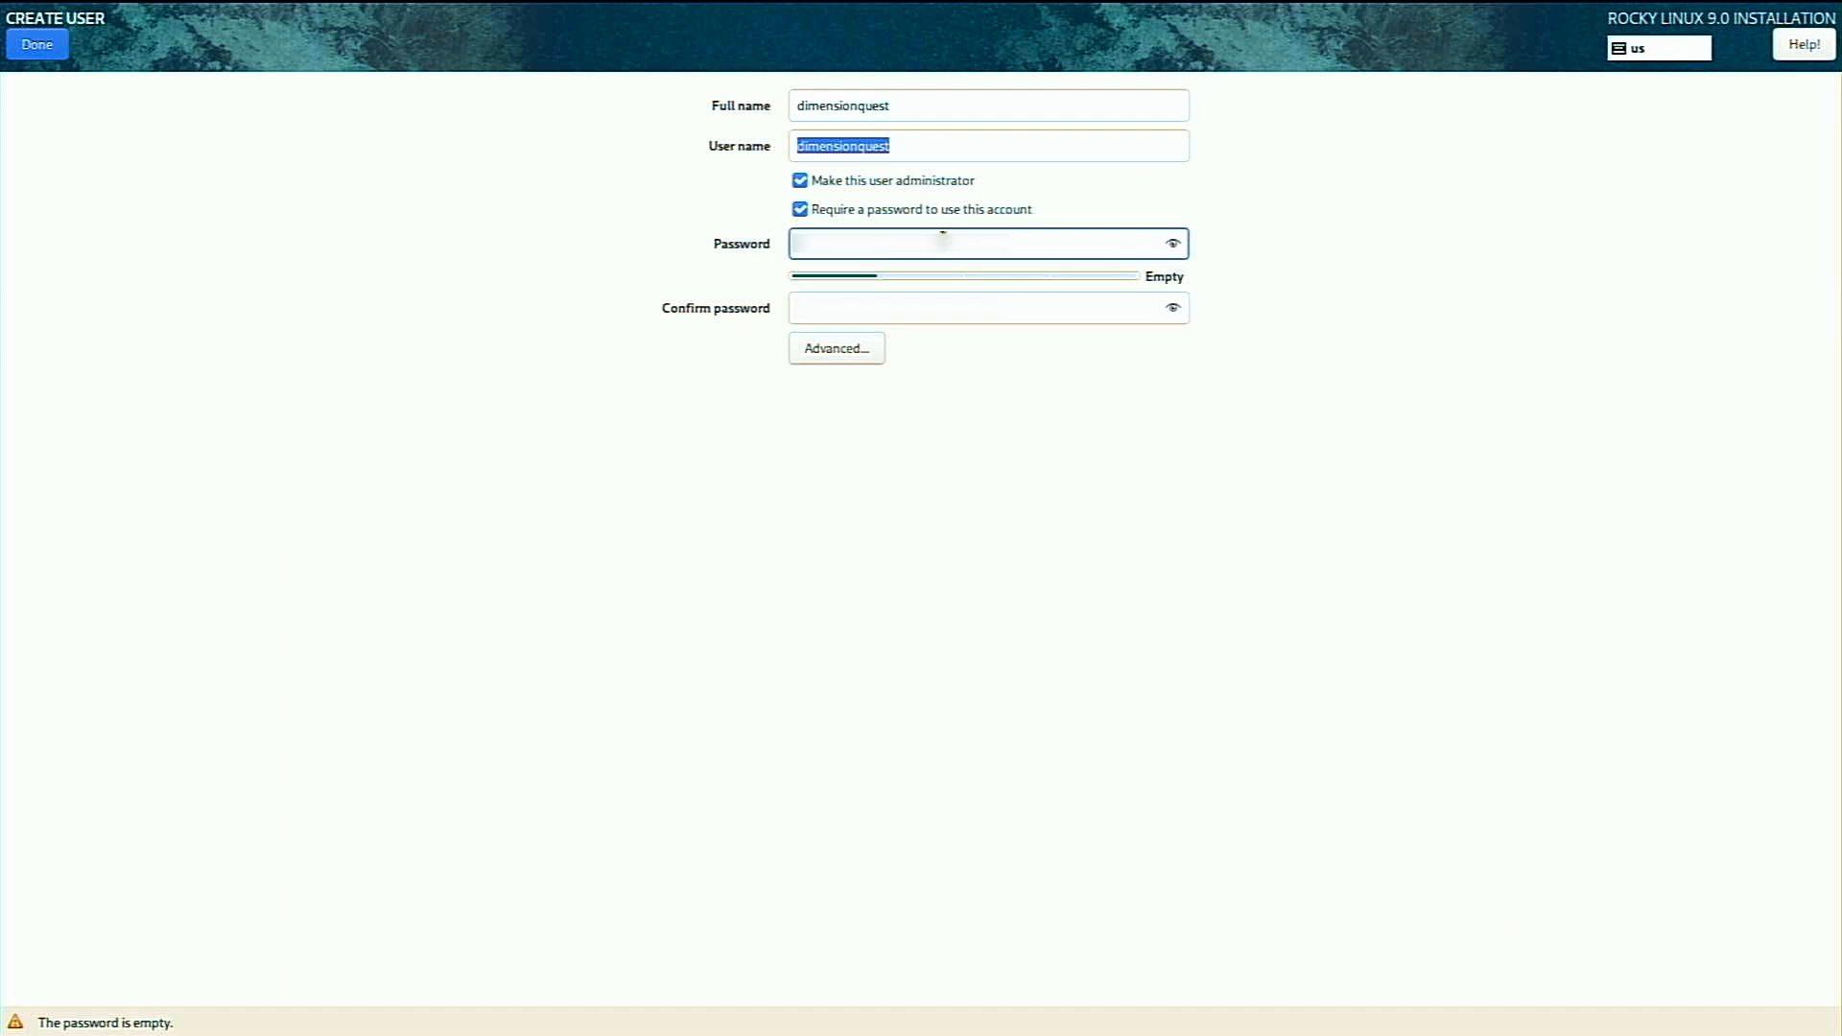
{"action": "key", "text": "Tab"}
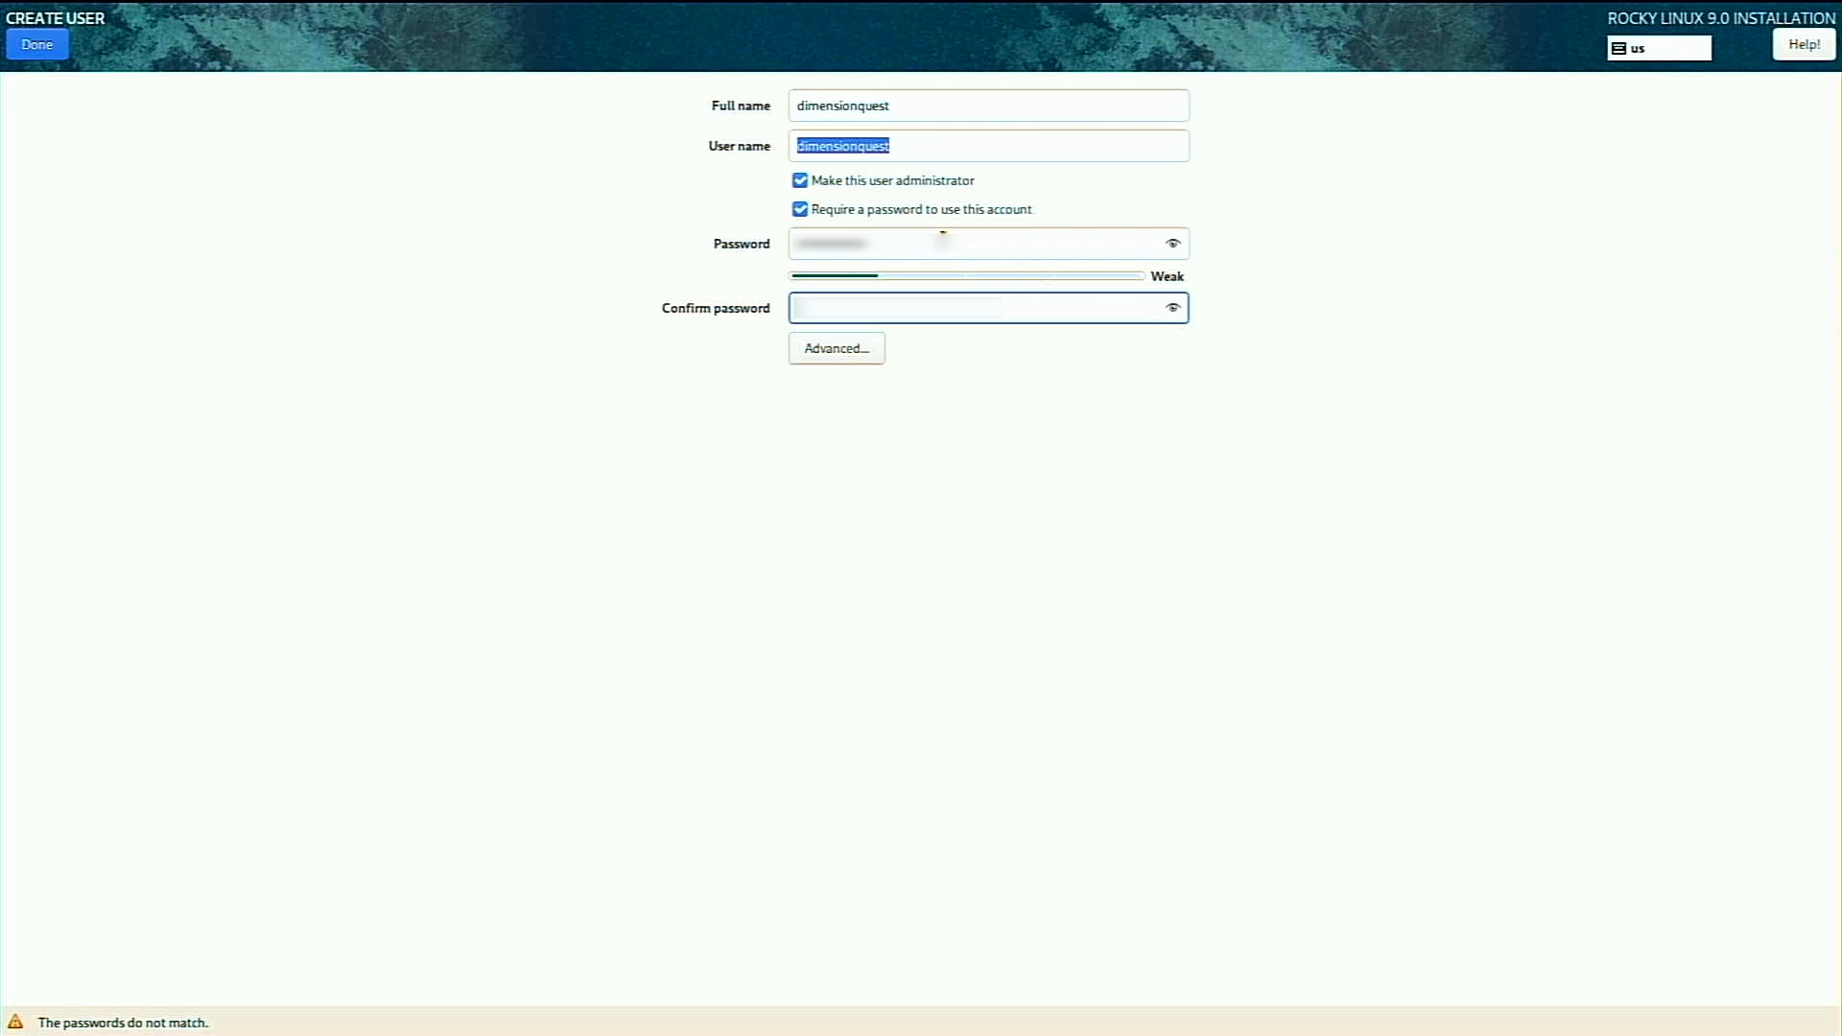
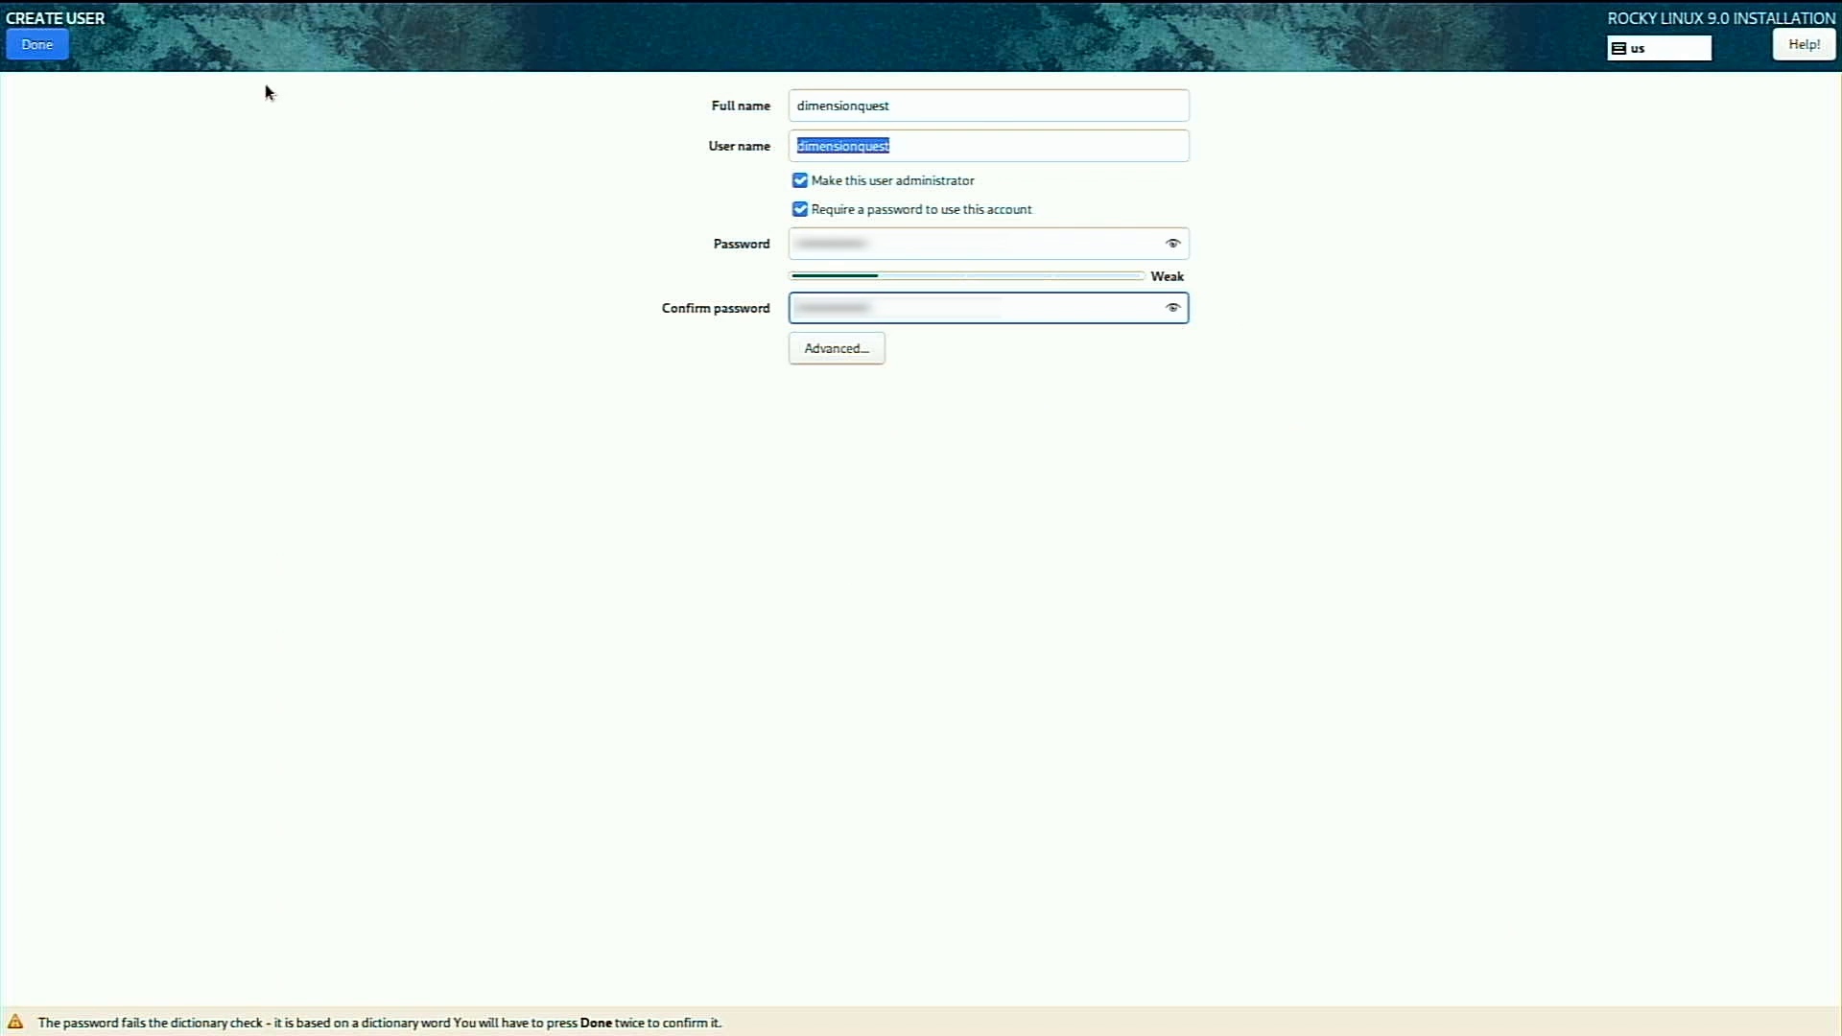
{"action": "left_click", "coordinate": [38, 46]}
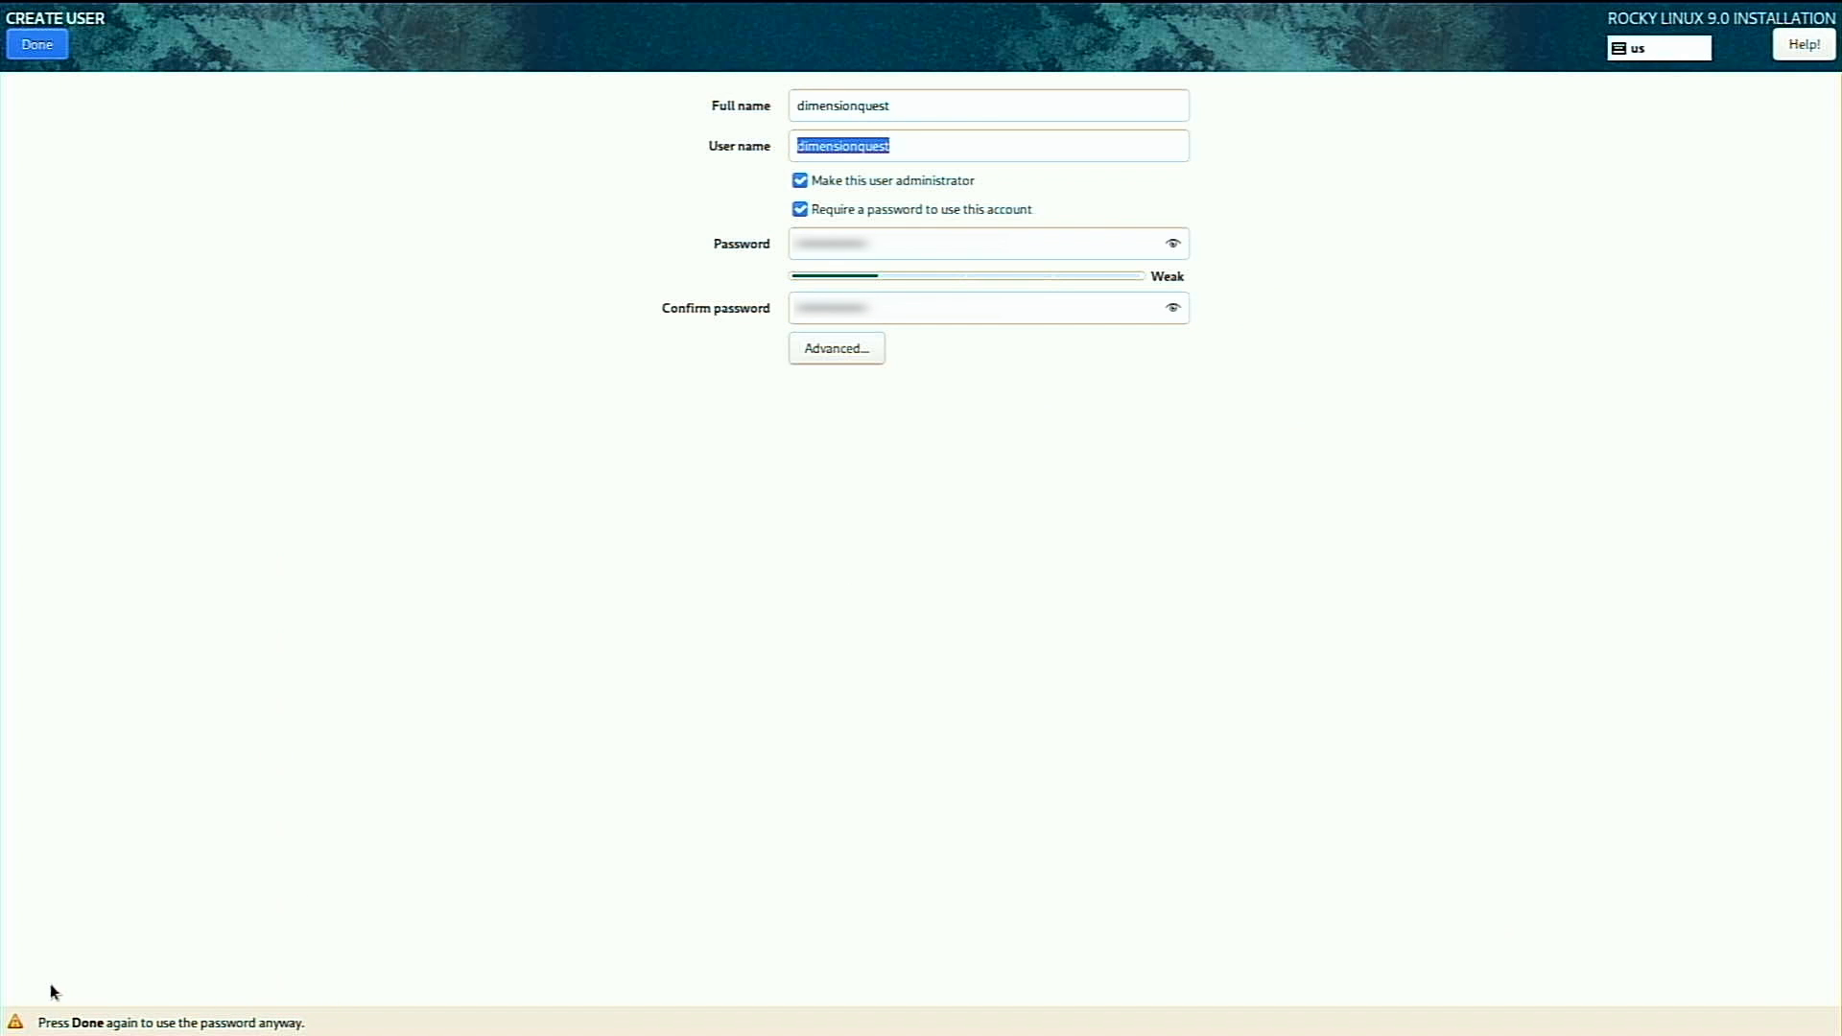
{"action": "left_click", "coordinate": [37, 45]}
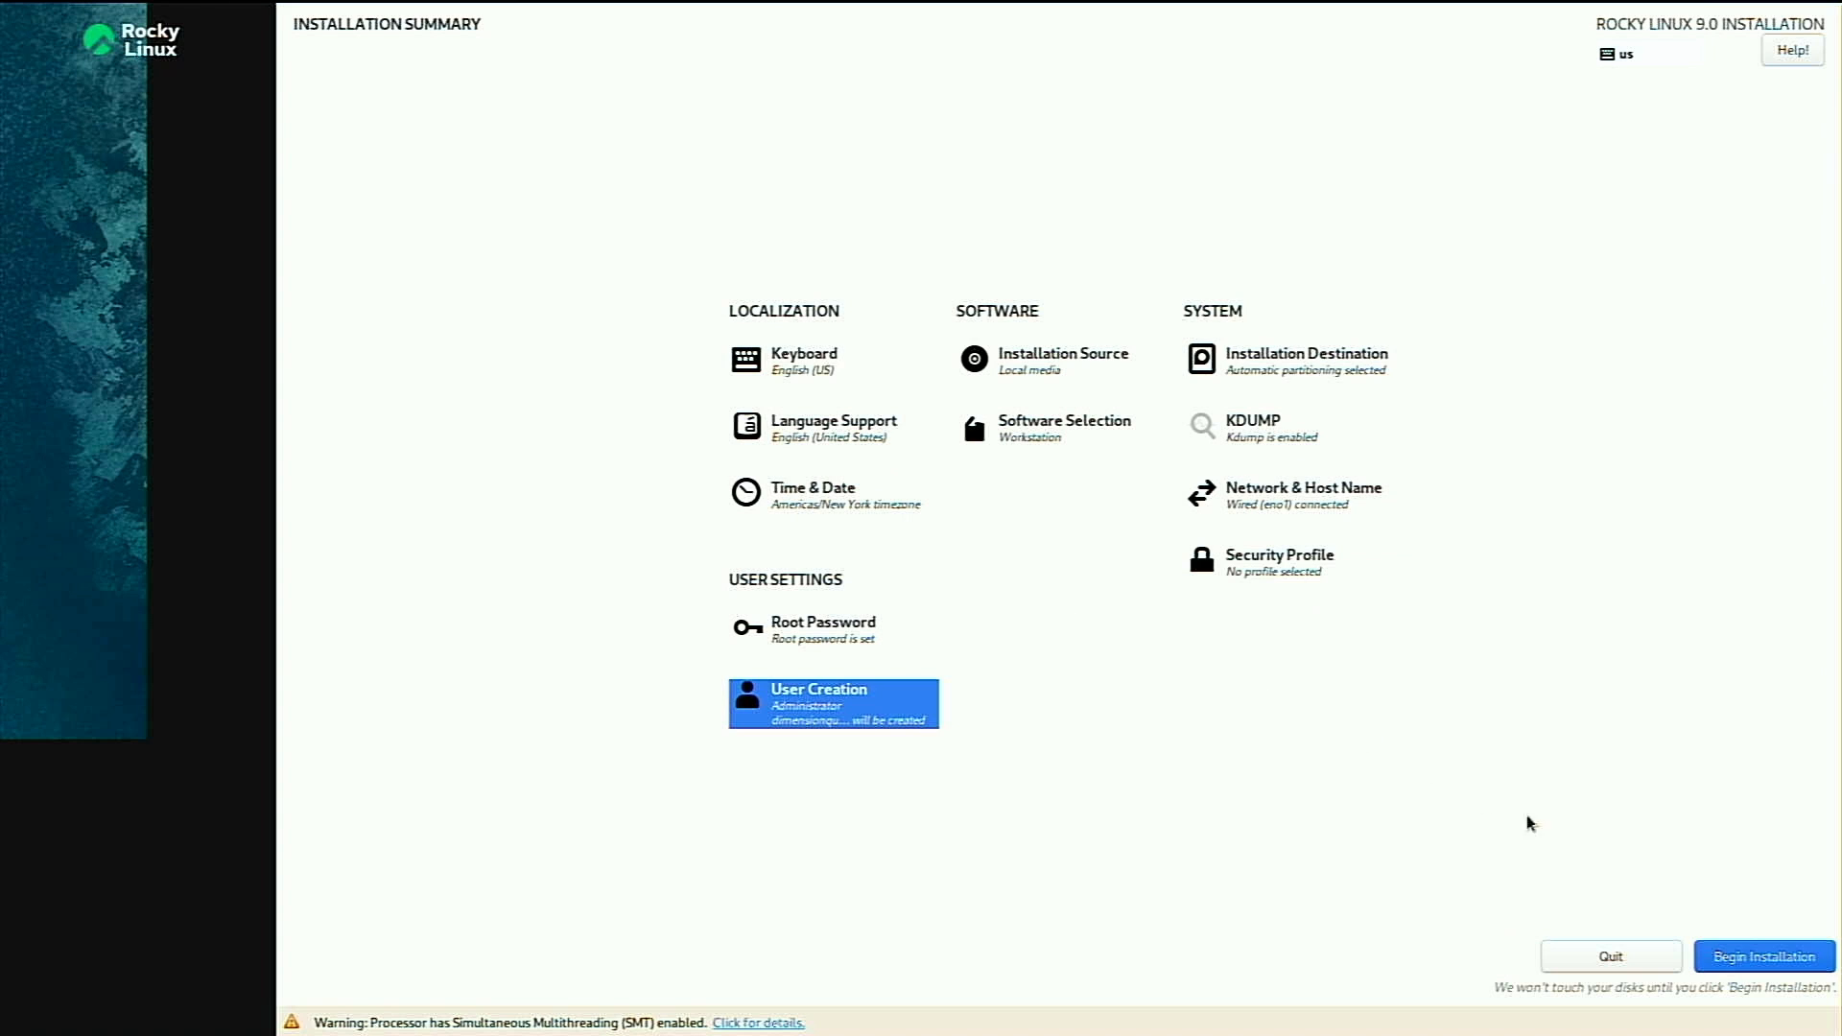
- Begin the installation and let it run to completion
{"action": "left_click", "coordinate": [1758, 957]}
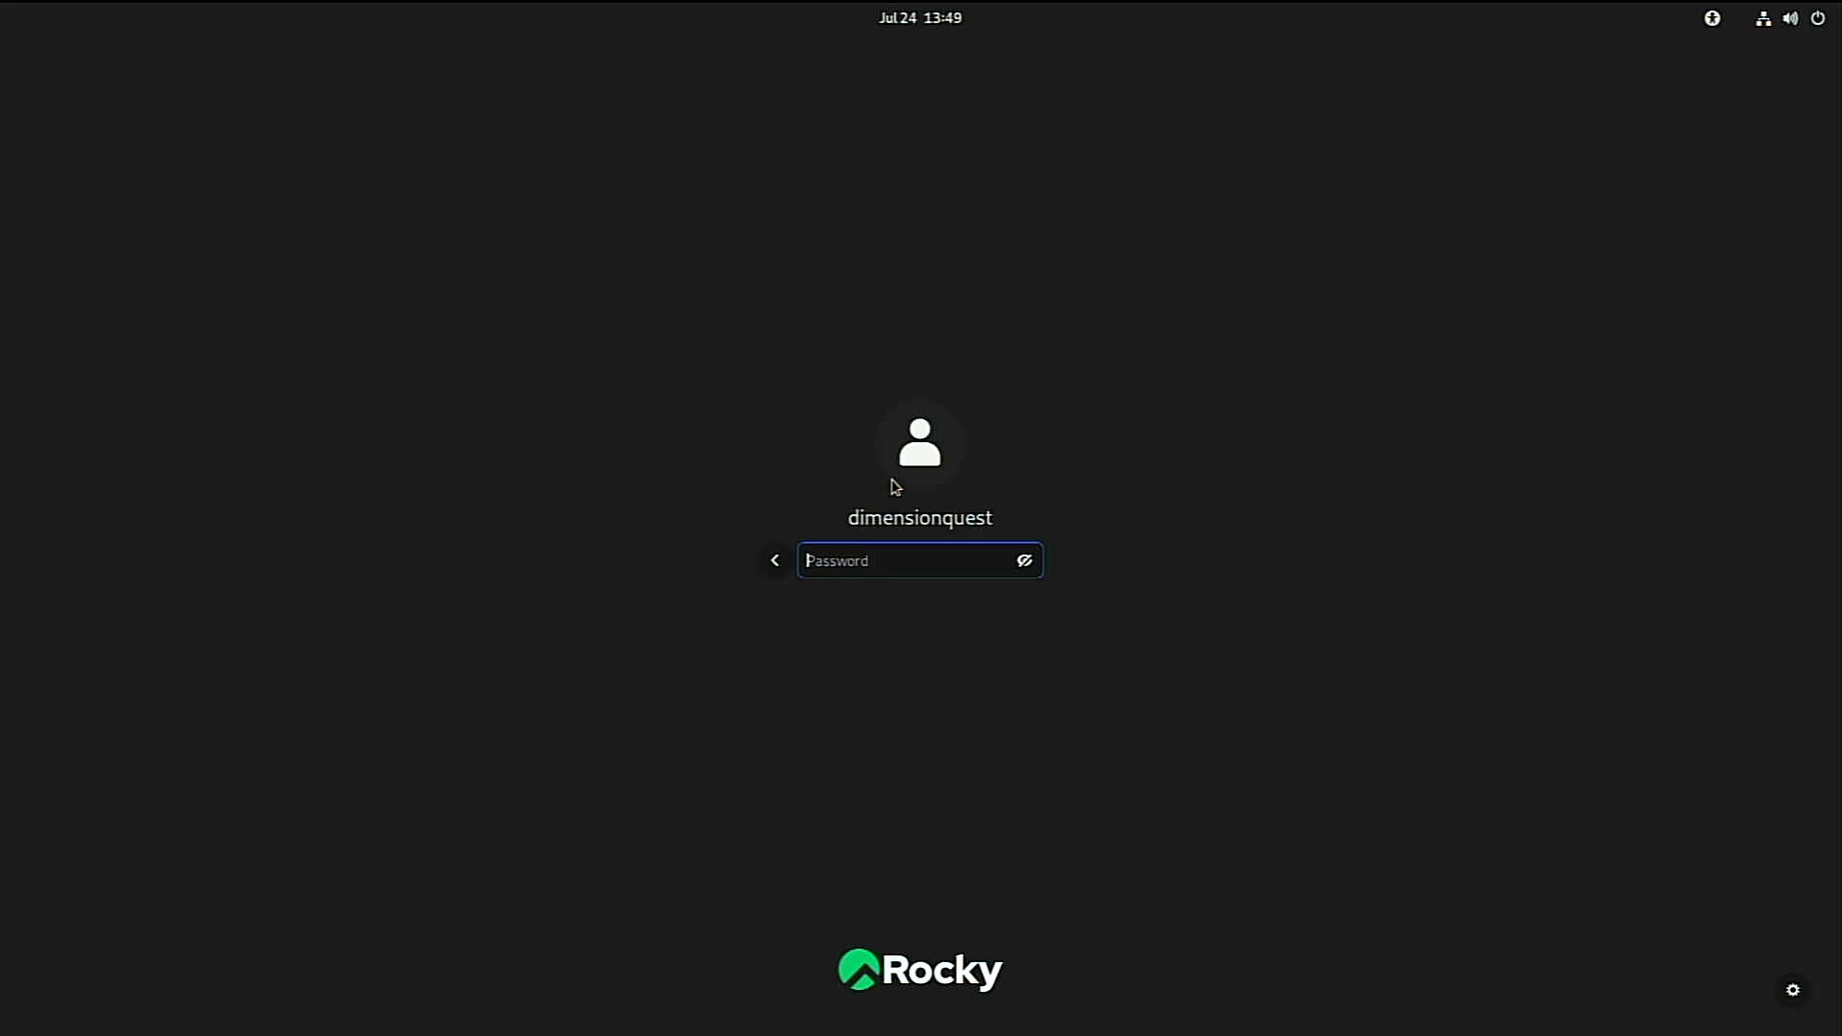
{"action": "type", "text": "password"}
- Log in to the new system and step through the GNOME welcome tour to its end
{"action": "key", "text": "Return"}
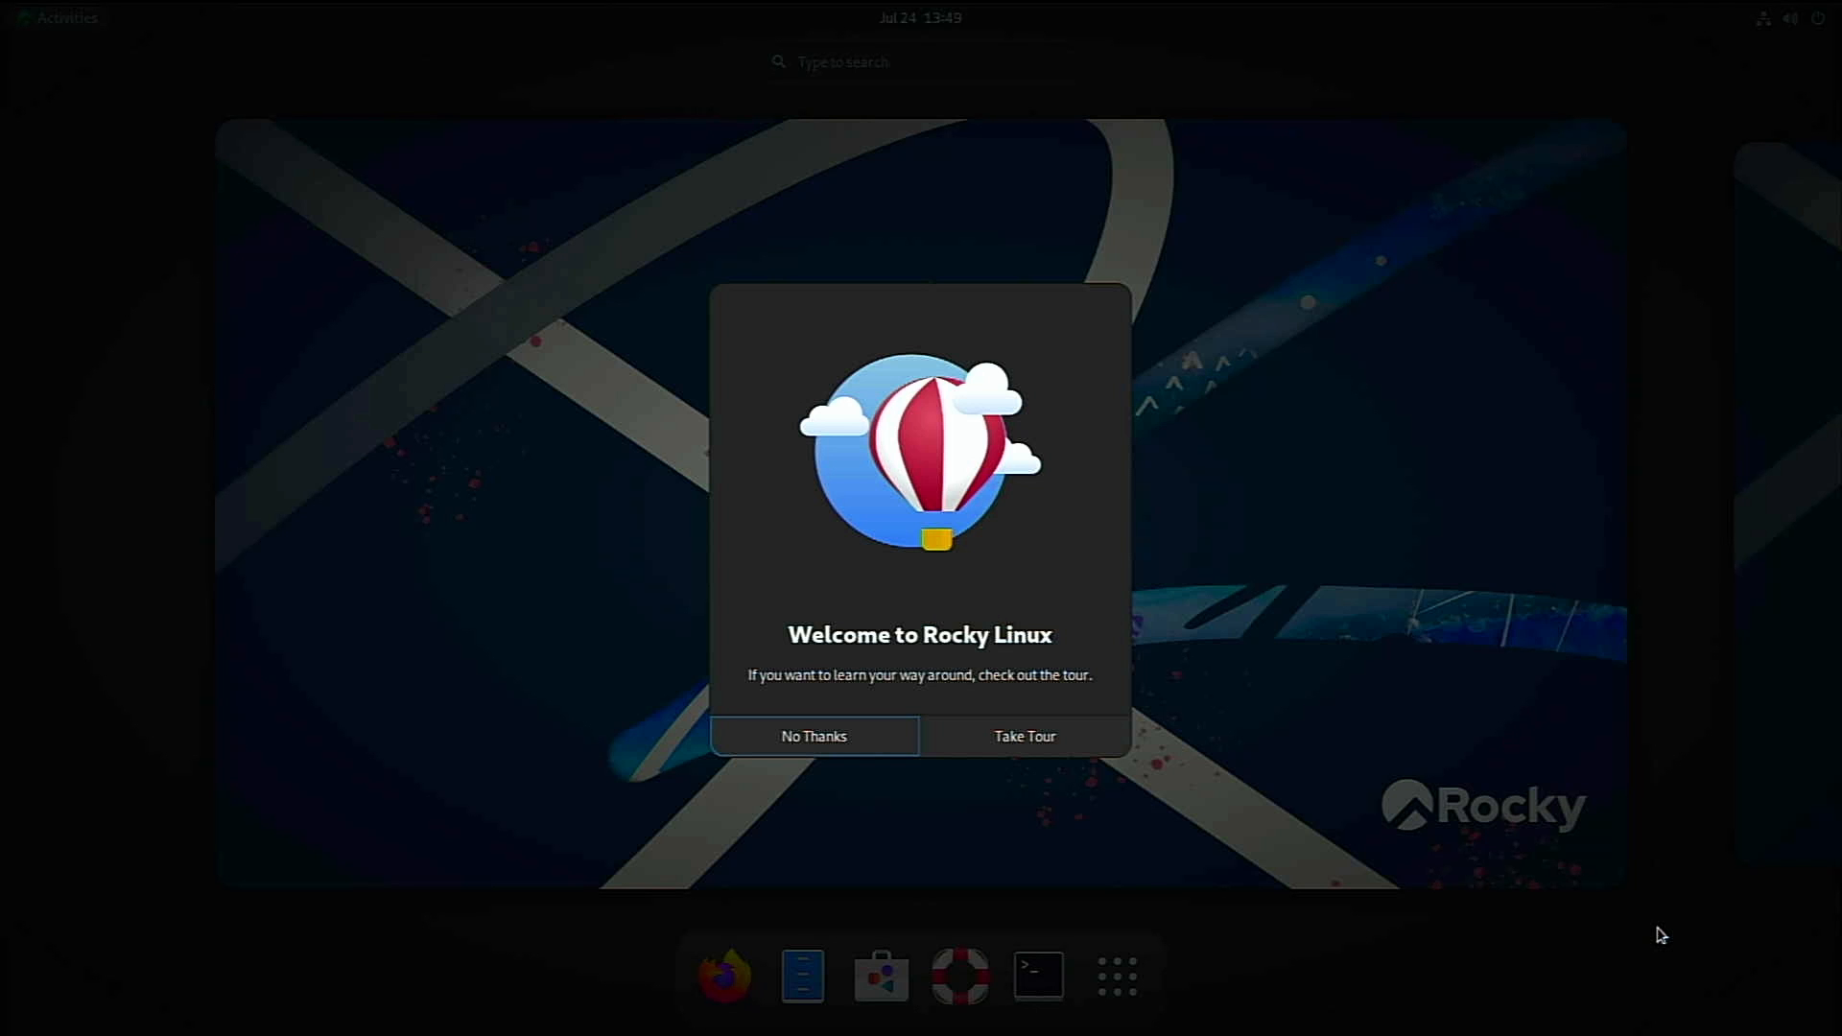
{"action": "left_click", "coordinate": [1024, 736]}
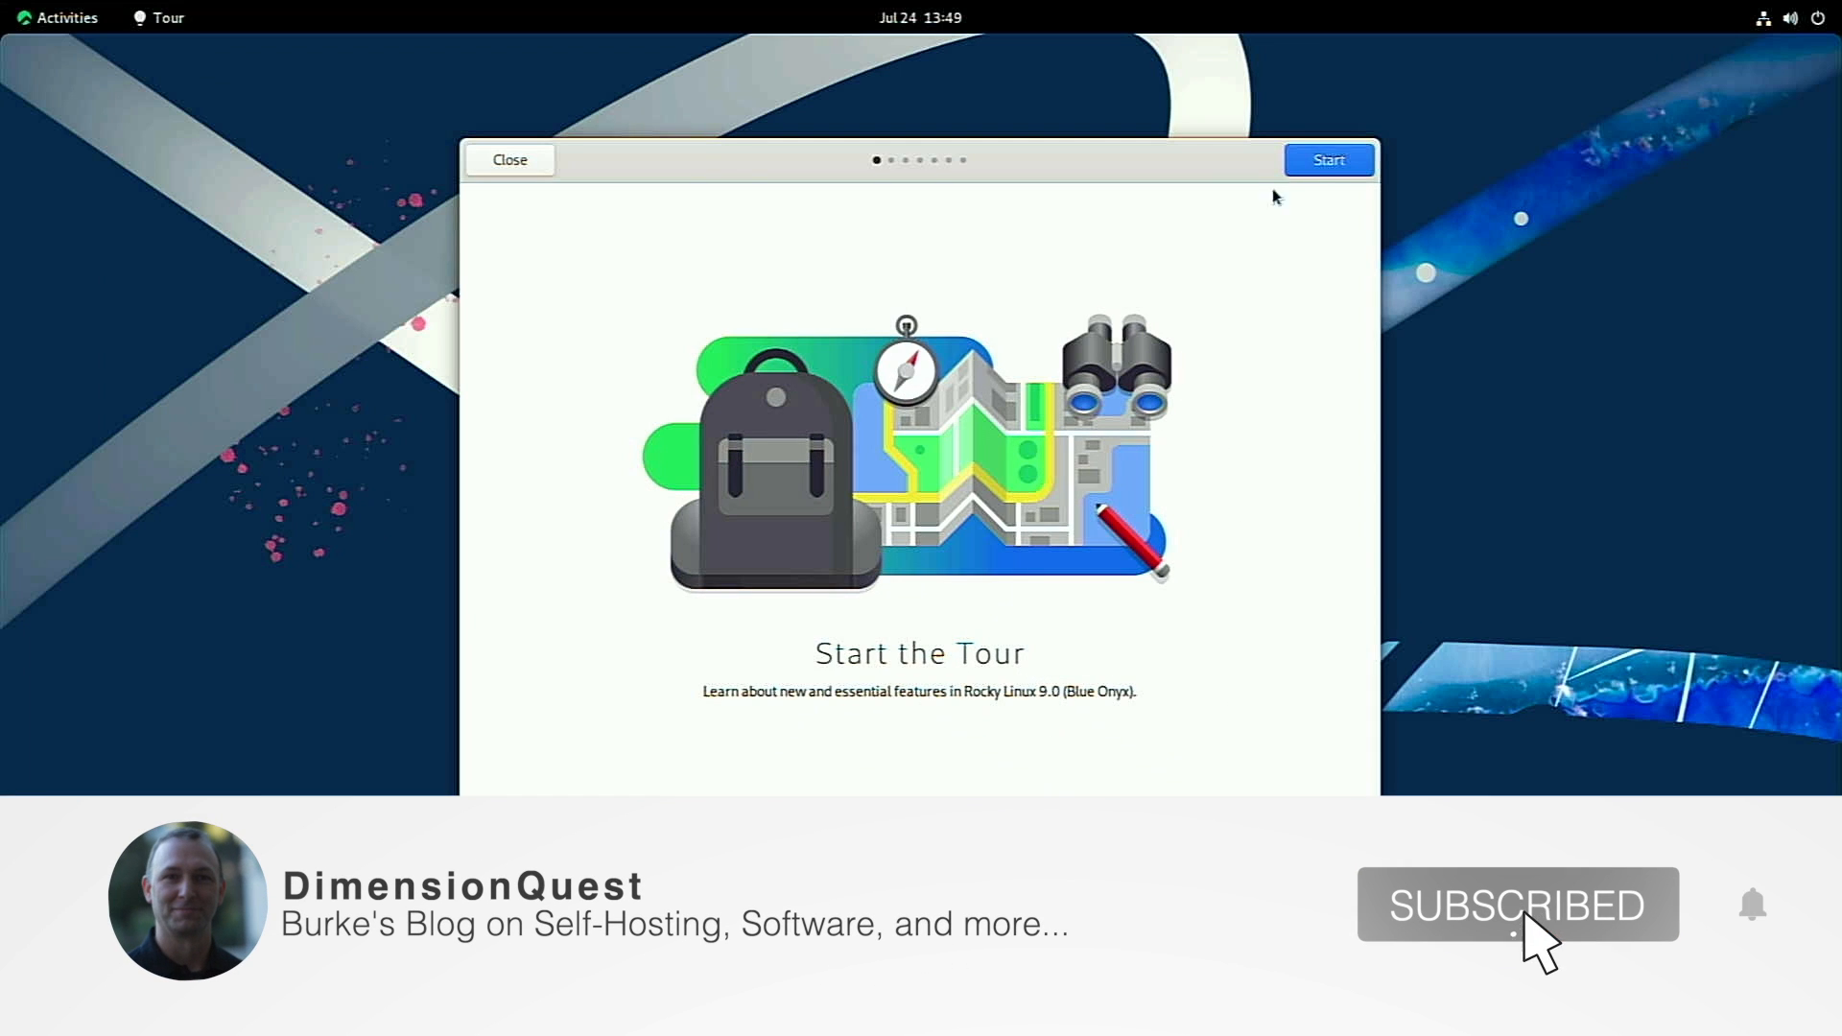
{"action": "left_click", "coordinate": [1327, 159]}
{"action": "left_click", "coordinate": [1329, 160]}
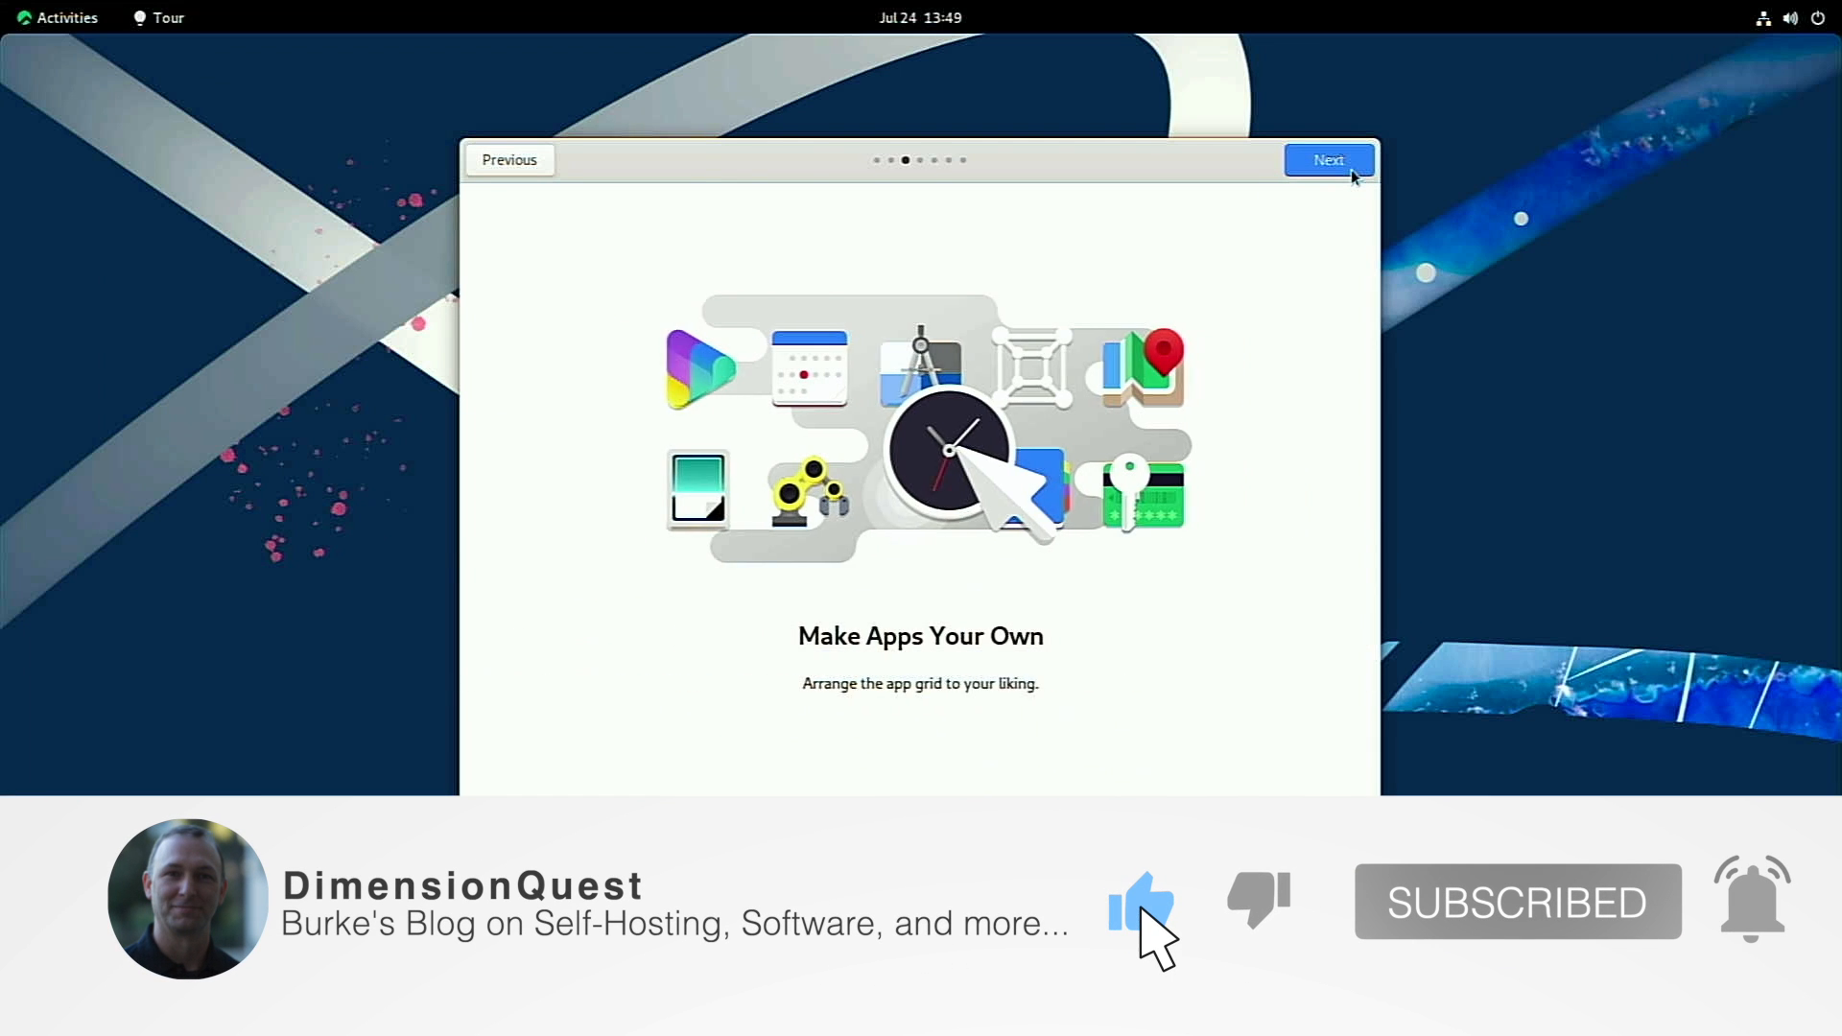
{"action": "left_click", "coordinate": [1328, 160]}
{"action": "left_click", "coordinate": [1329, 160]}
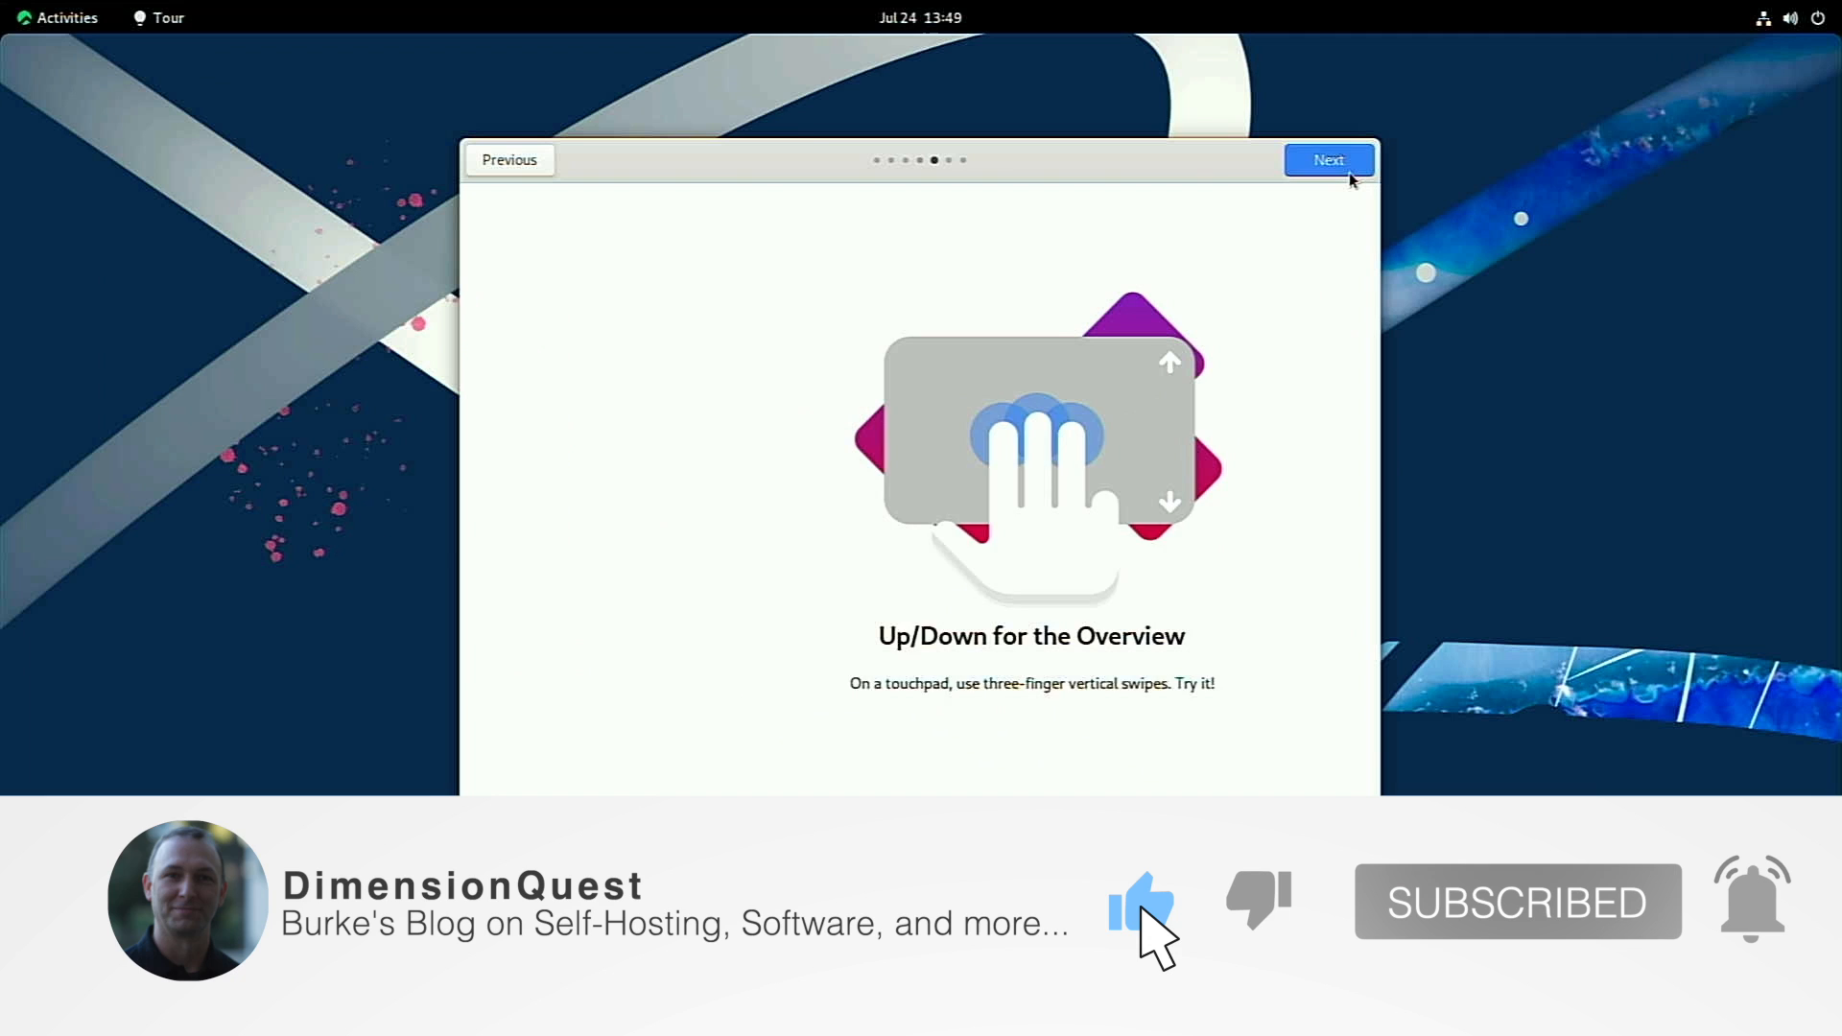
{"action": "left_click", "coordinate": [1348, 171]}
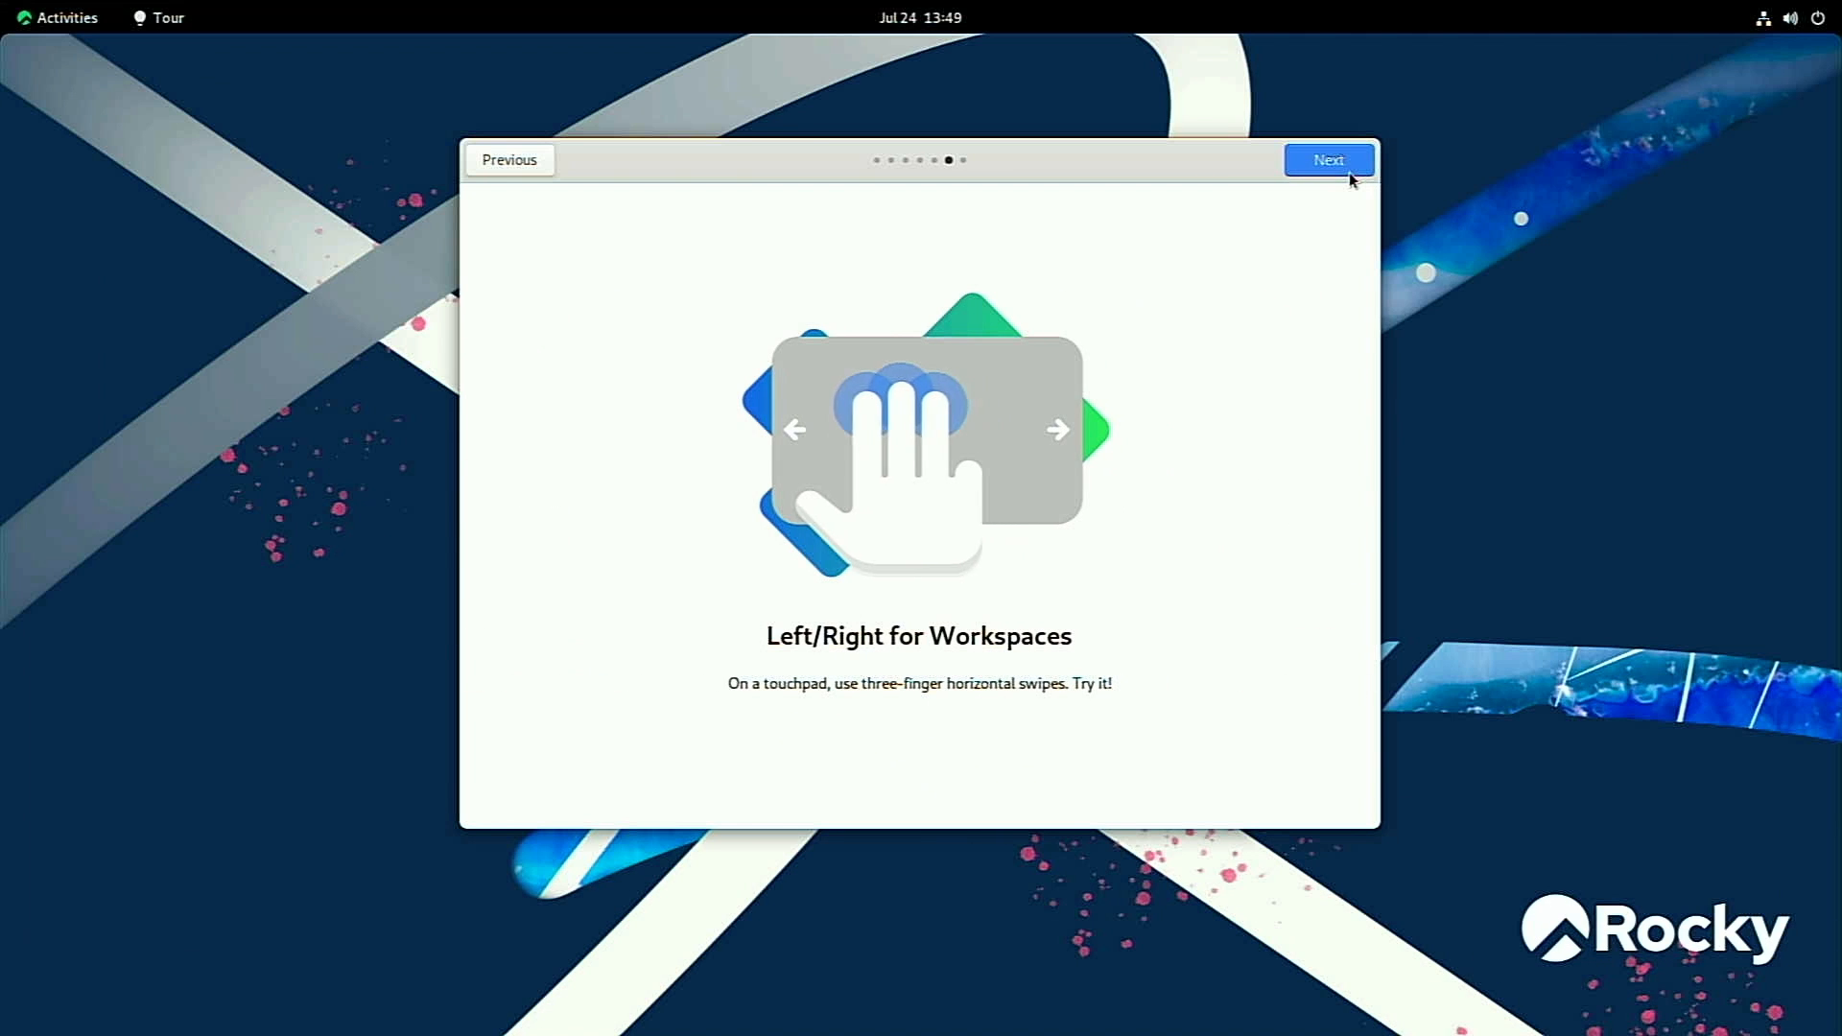
{"action": "left_click", "coordinate": [1349, 172]}
{"action": "left_click", "coordinate": [1348, 171]}
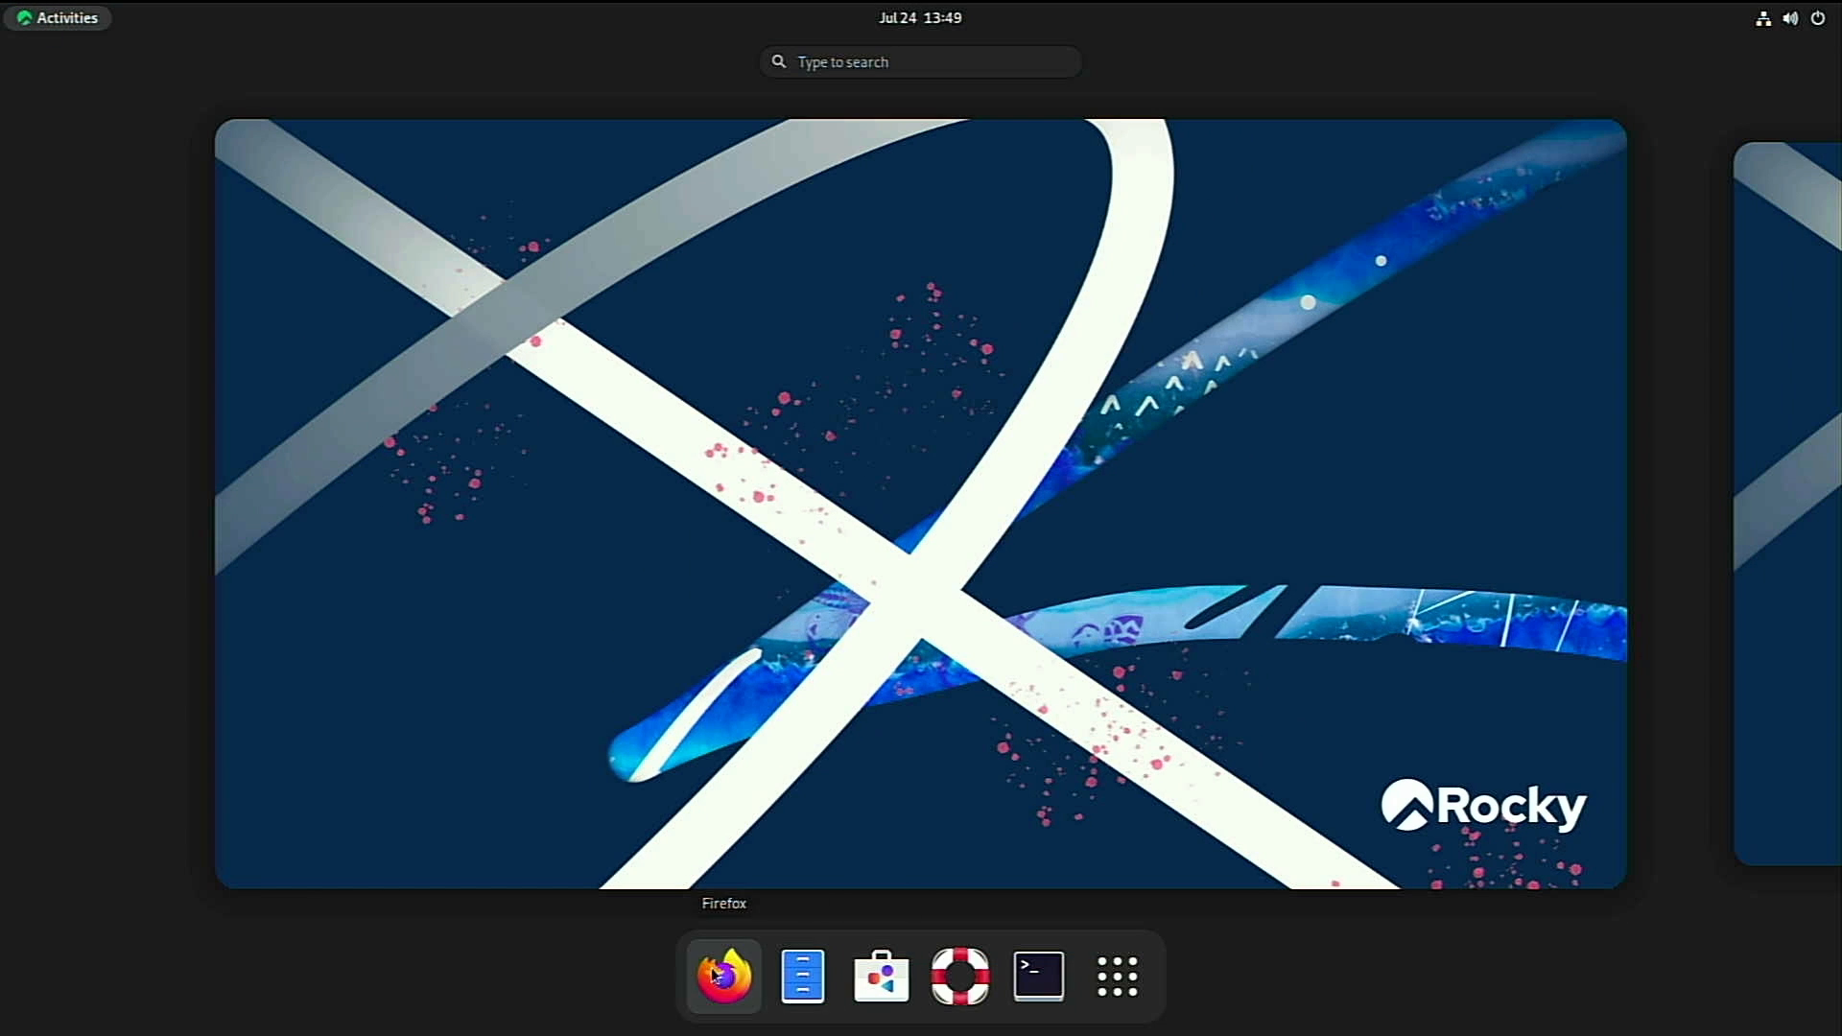
- Launch Software, dismiss its welcome and download the pending updates from the Updates view
{"action": "left_click", "coordinate": [881, 977]}
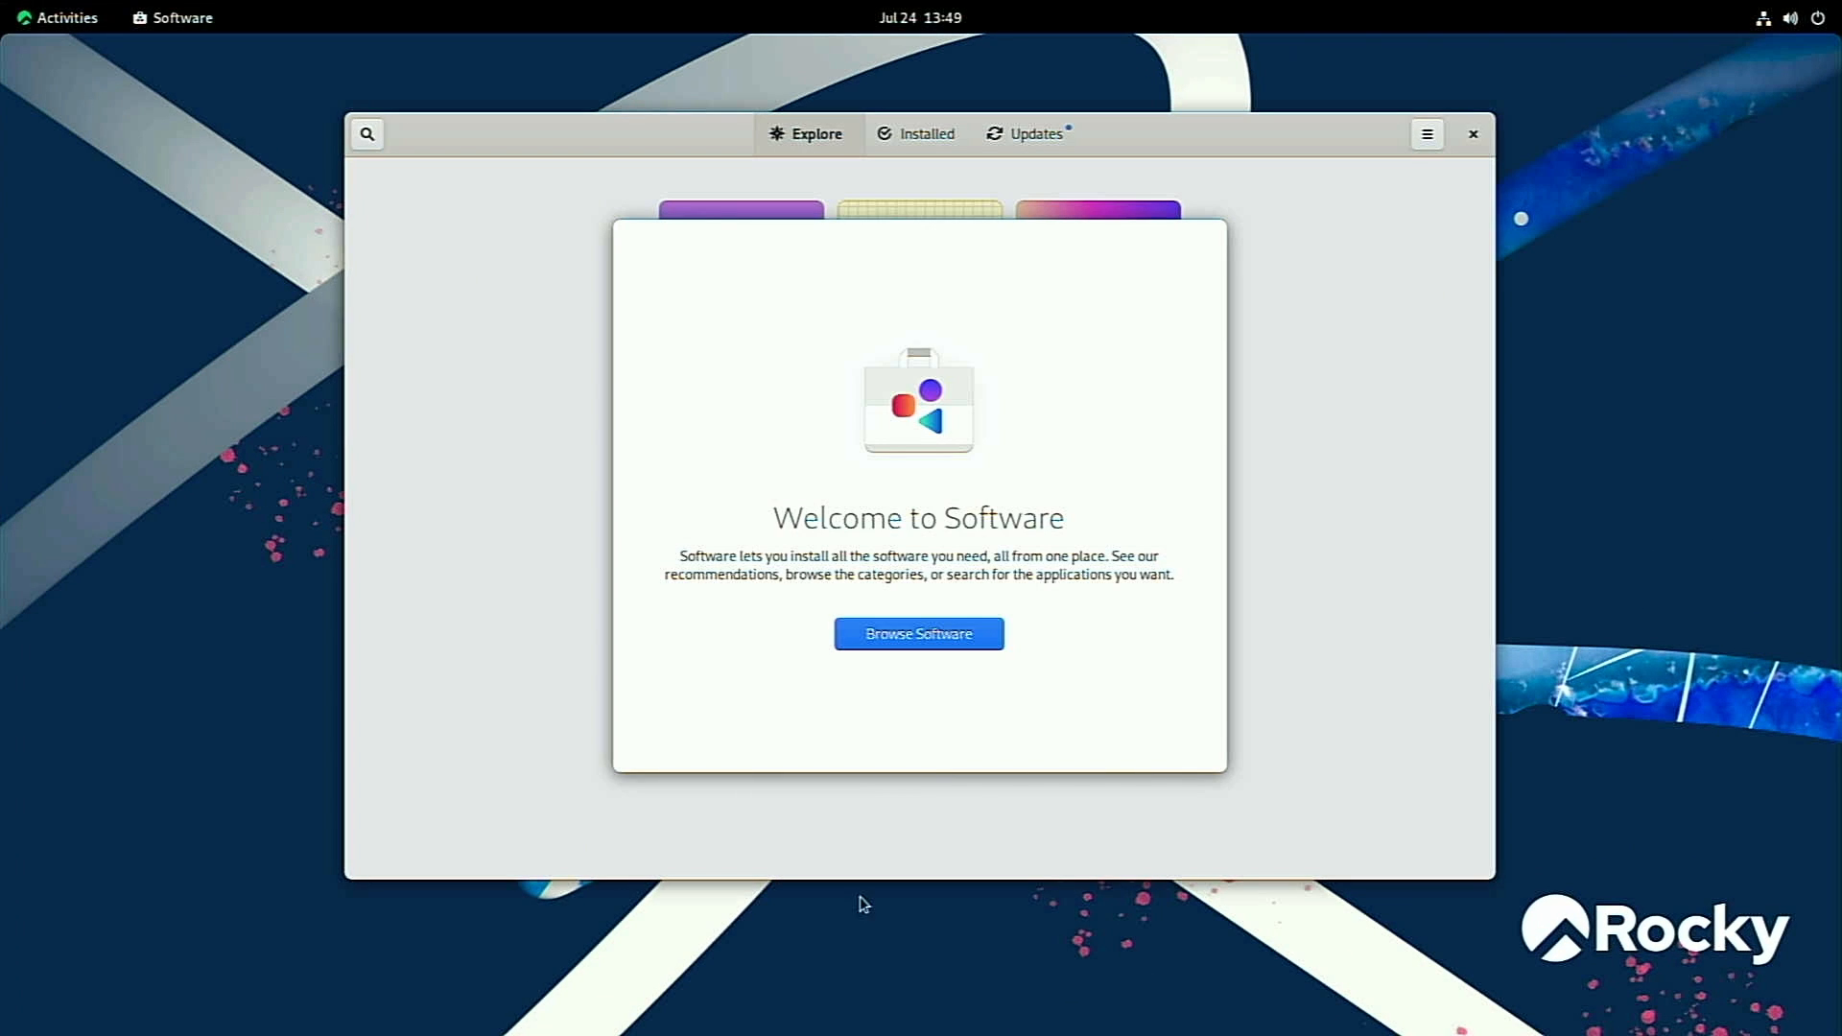
{"action": "left_click", "coordinate": [945, 634]}
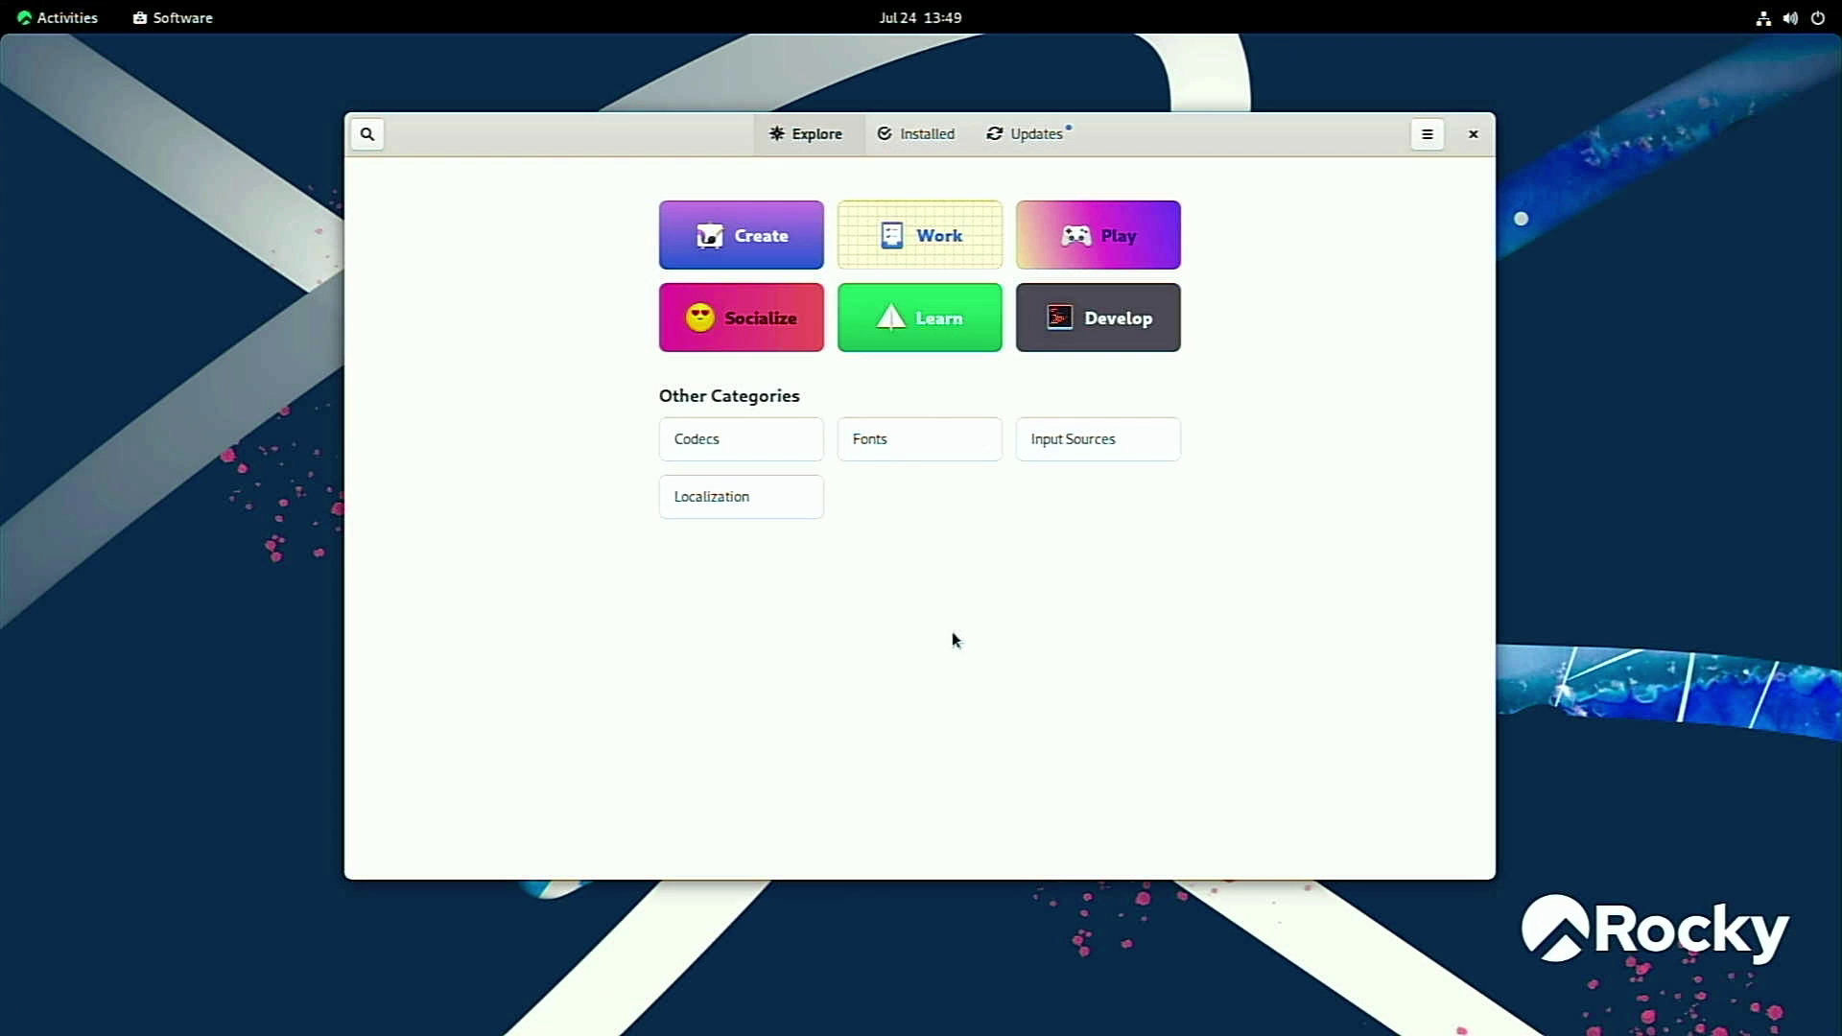
{"action": "left_click", "coordinate": [1037, 134]}
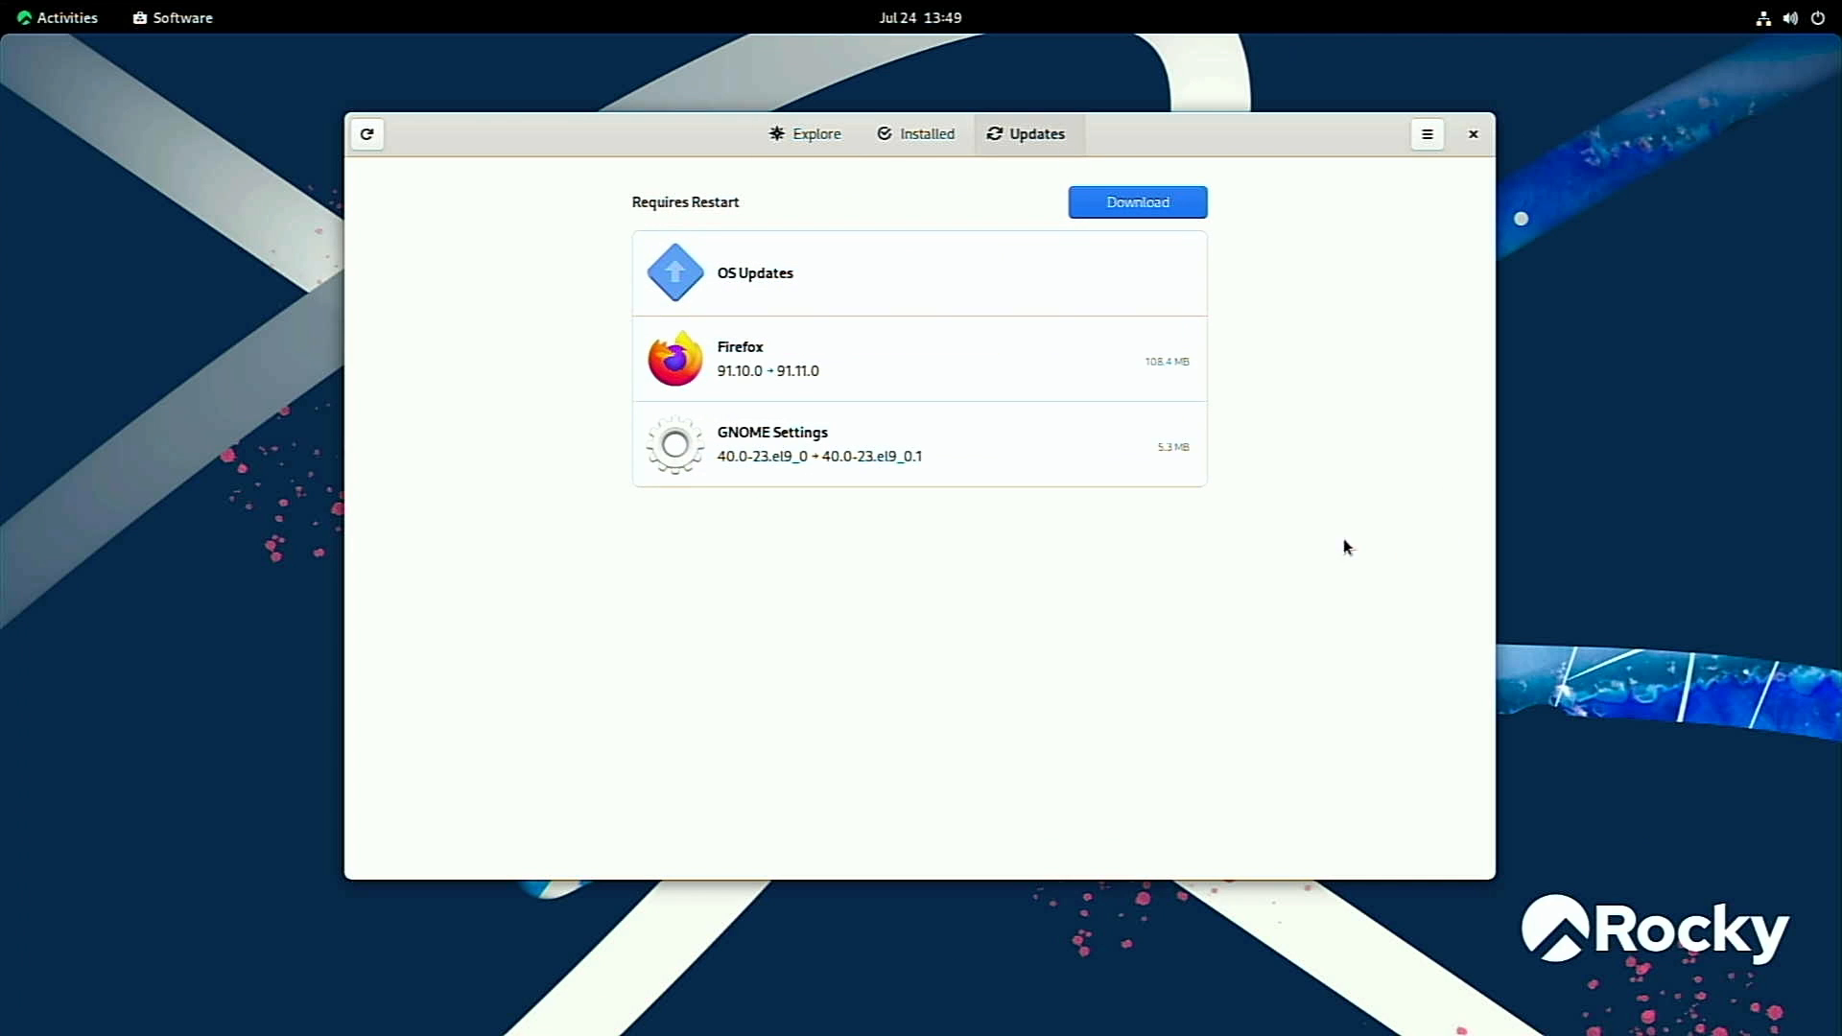
{"action": "left_click", "coordinate": [1128, 206]}
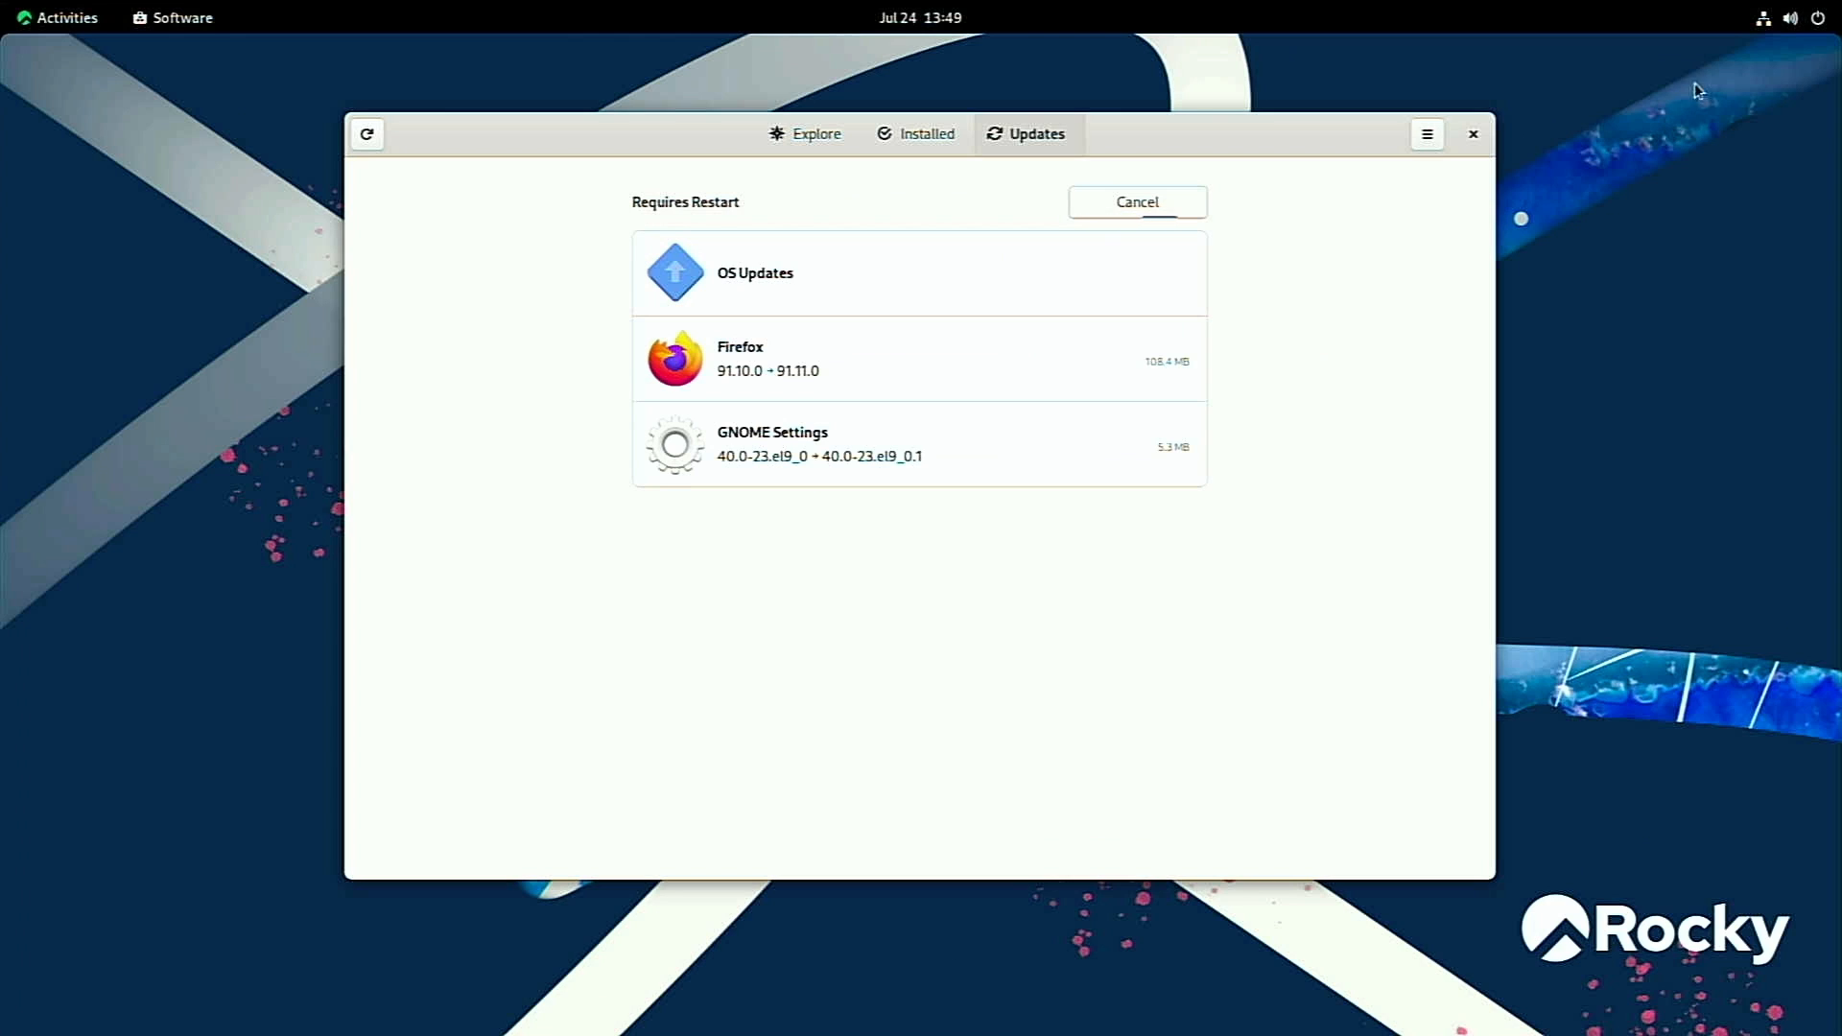
- Check the Wi-Fi connection from the system status menu's network chooser
{"action": "left_click", "coordinate": [1781, 19]}
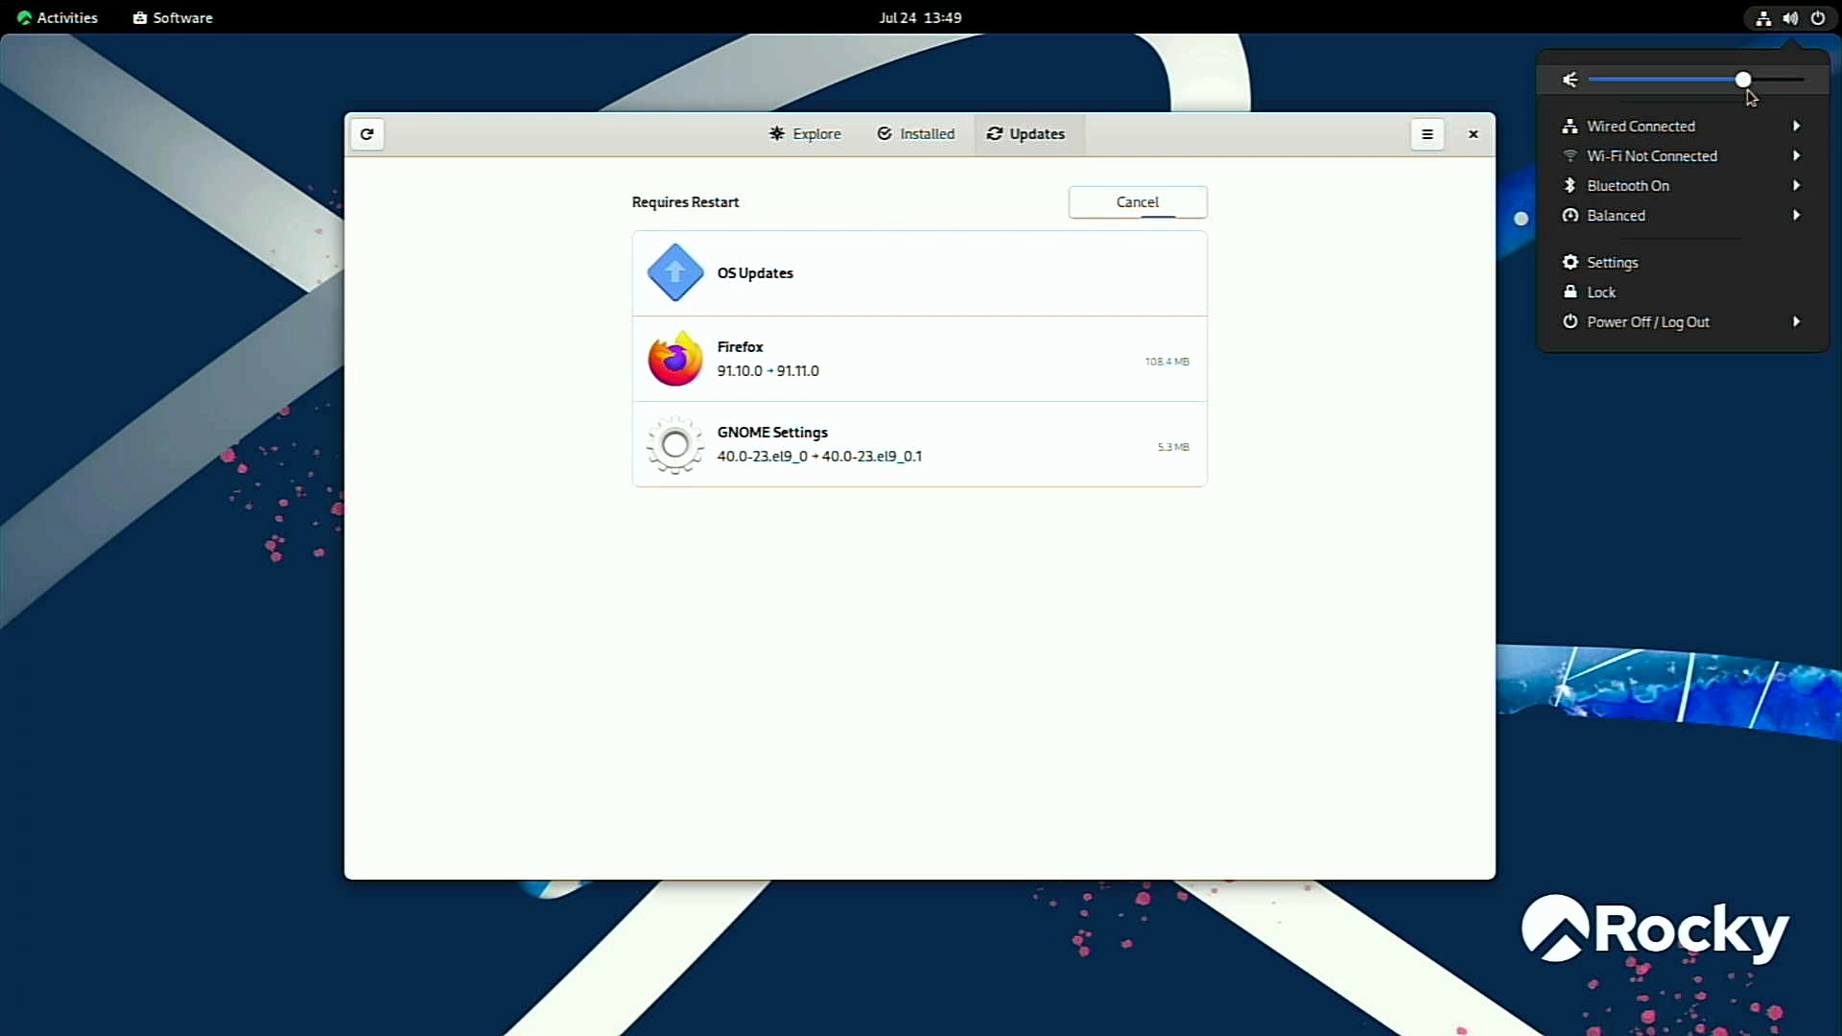
{"action": "left_click", "coordinate": [1652, 157]}
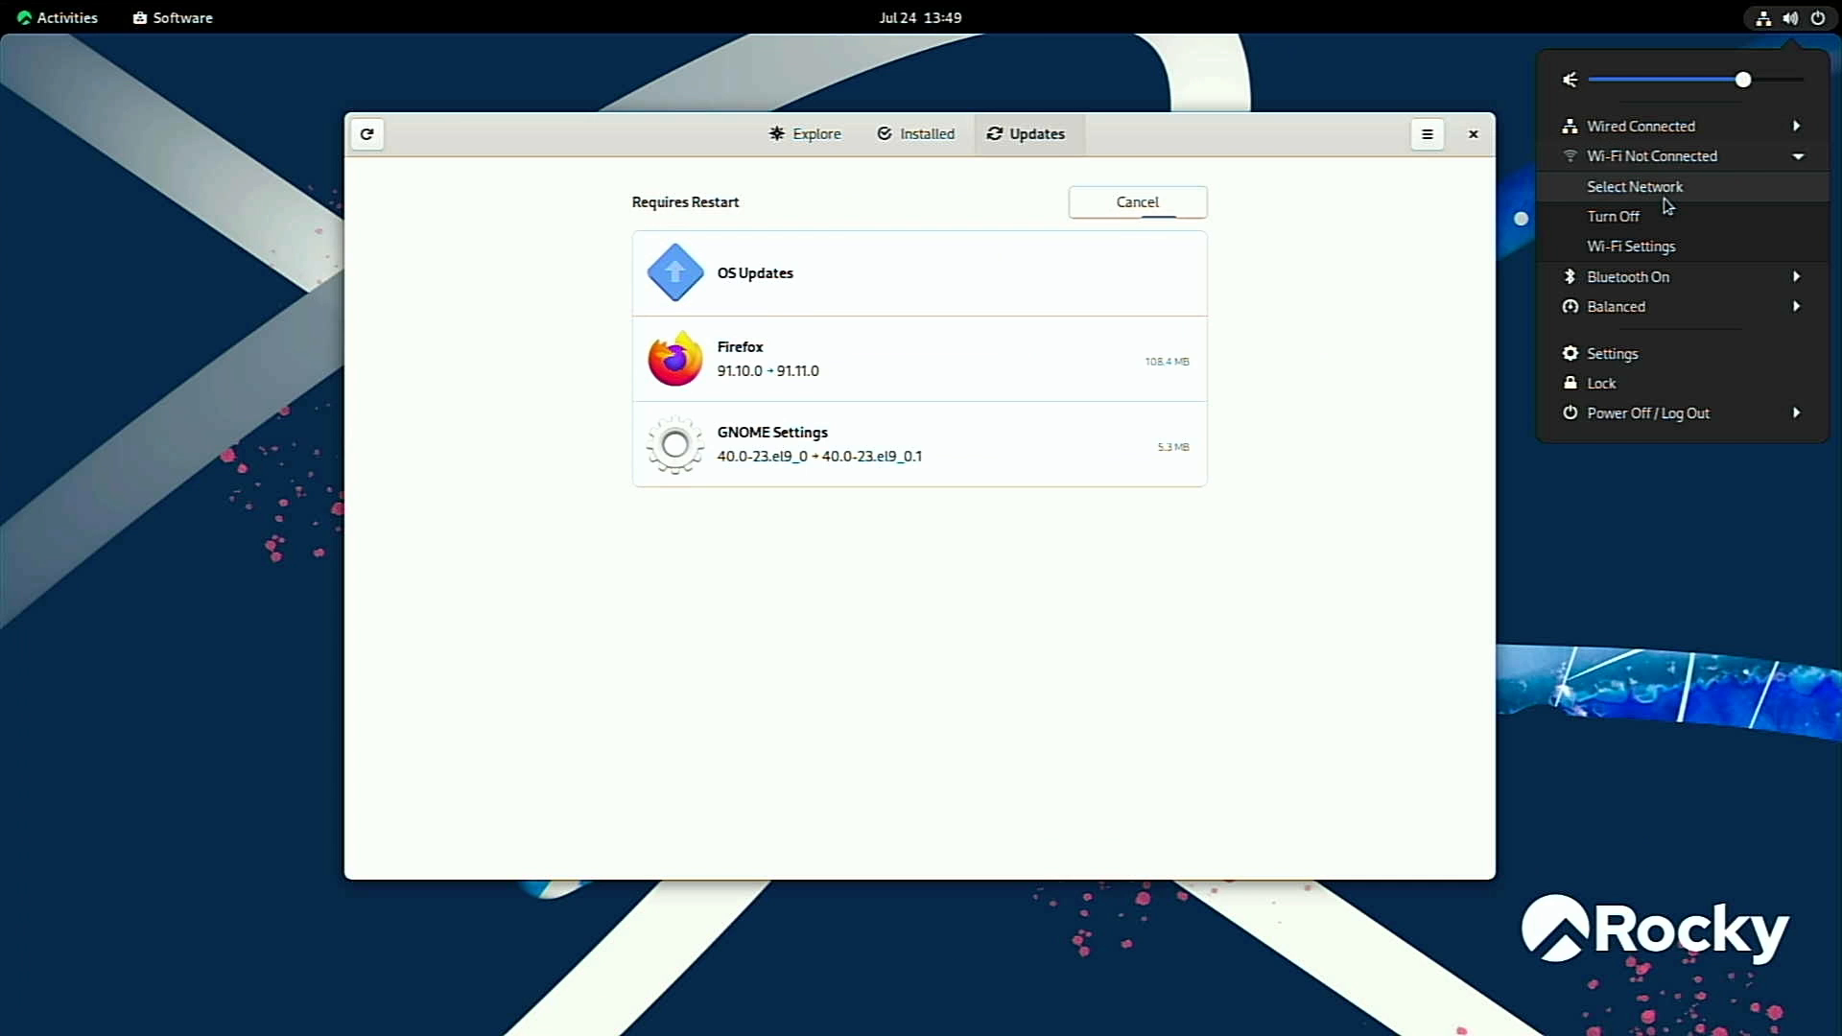
{"action": "left_click", "coordinate": [1635, 187]}
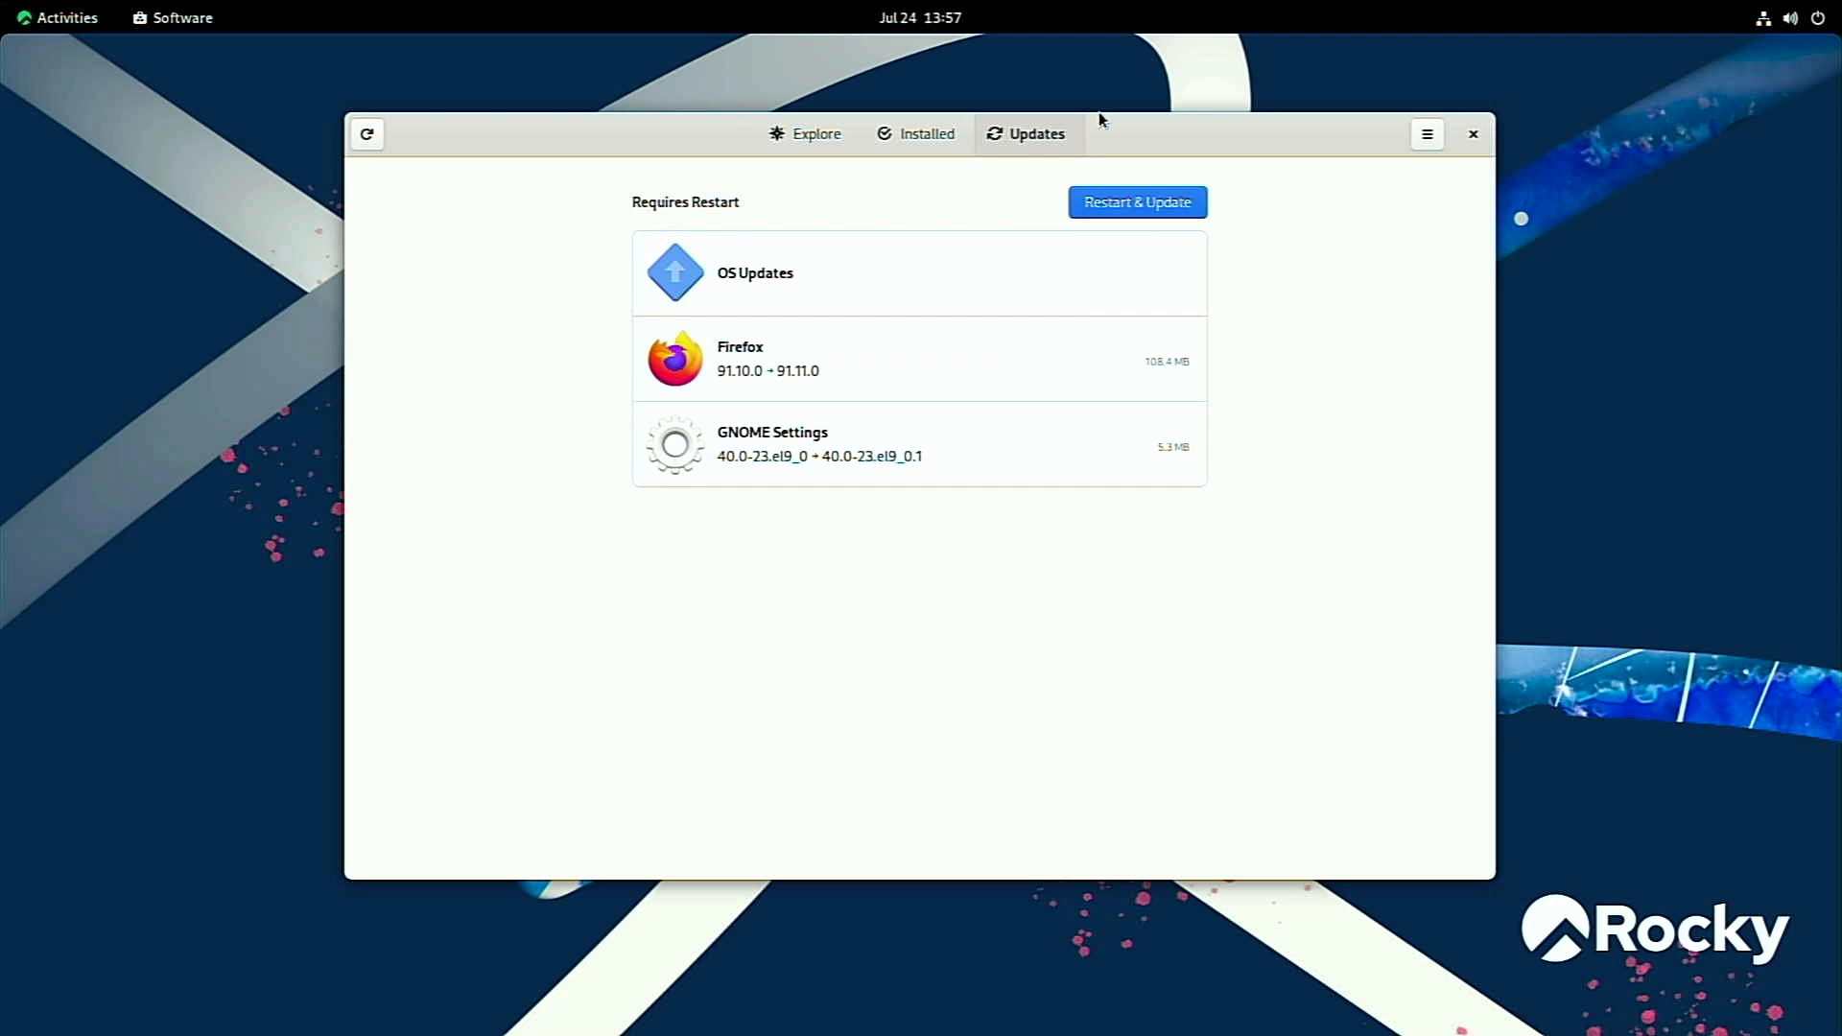
- Restart to install the updates, sign back in and review the Installed Updates summary
{"action": "left_click", "coordinate": [1173, 208]}
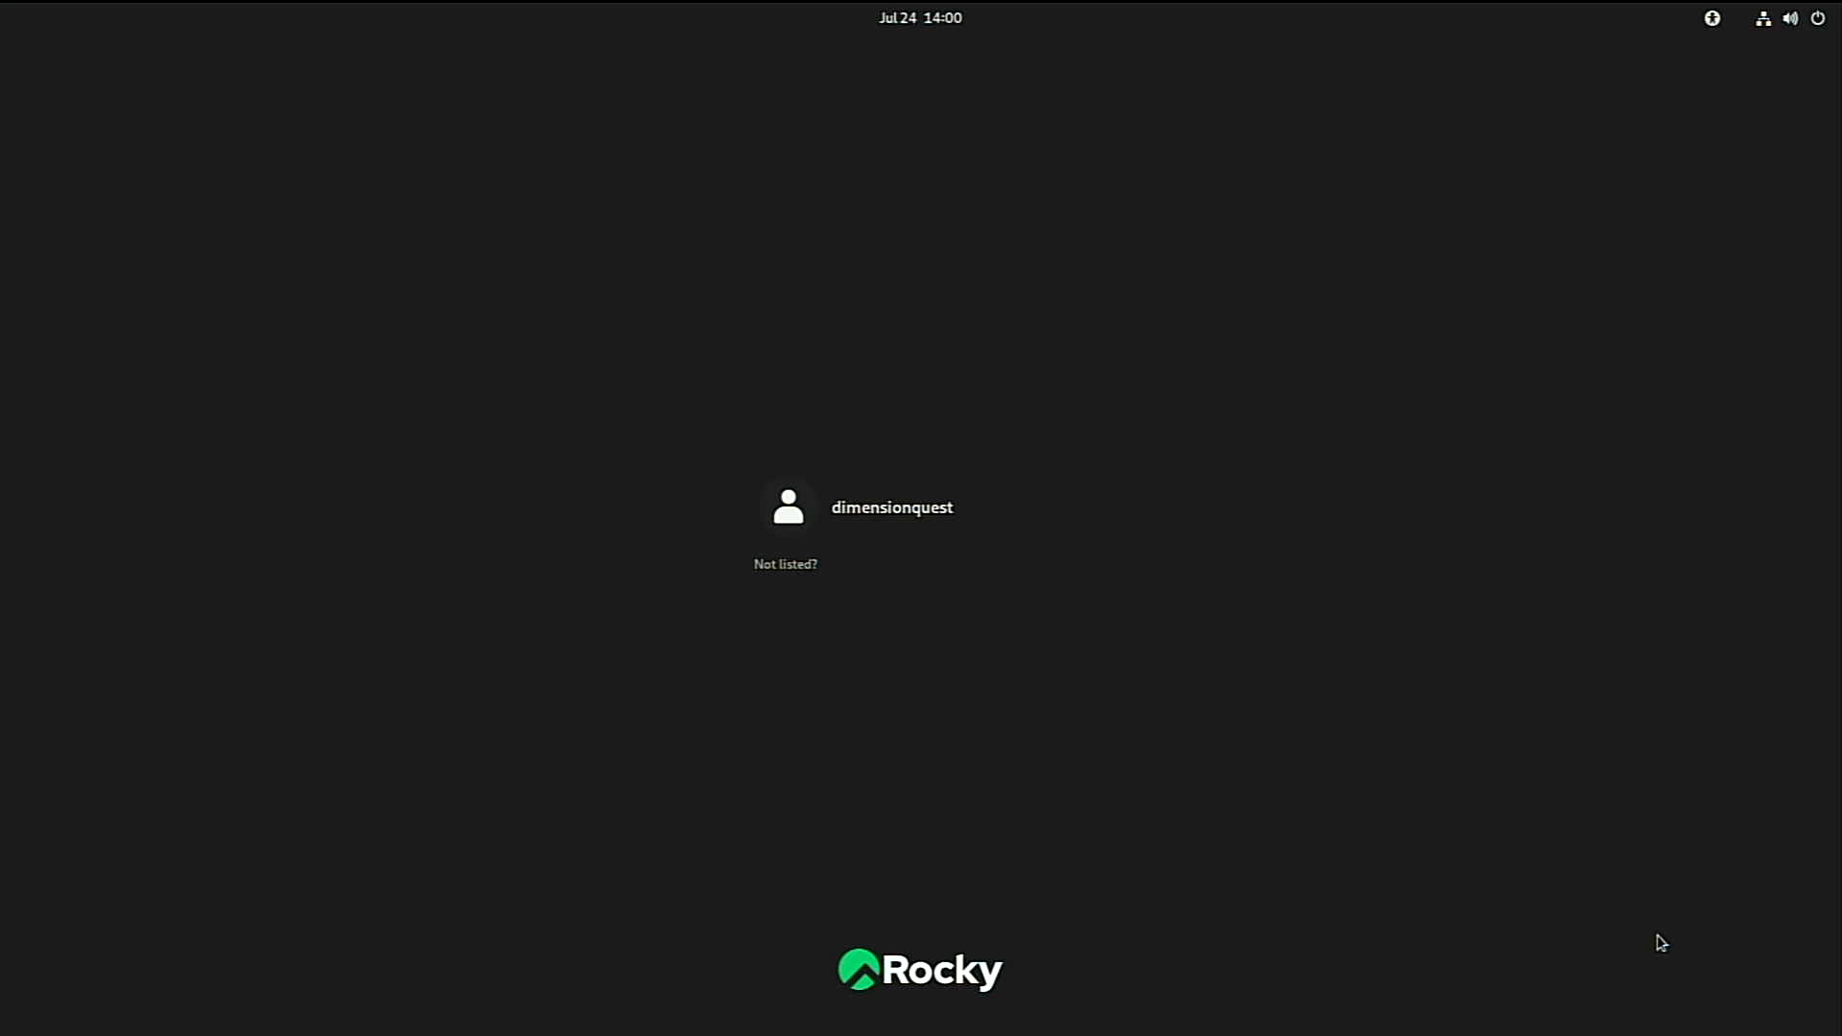
{"action": "left_click", "coordinate": [915, 505]}
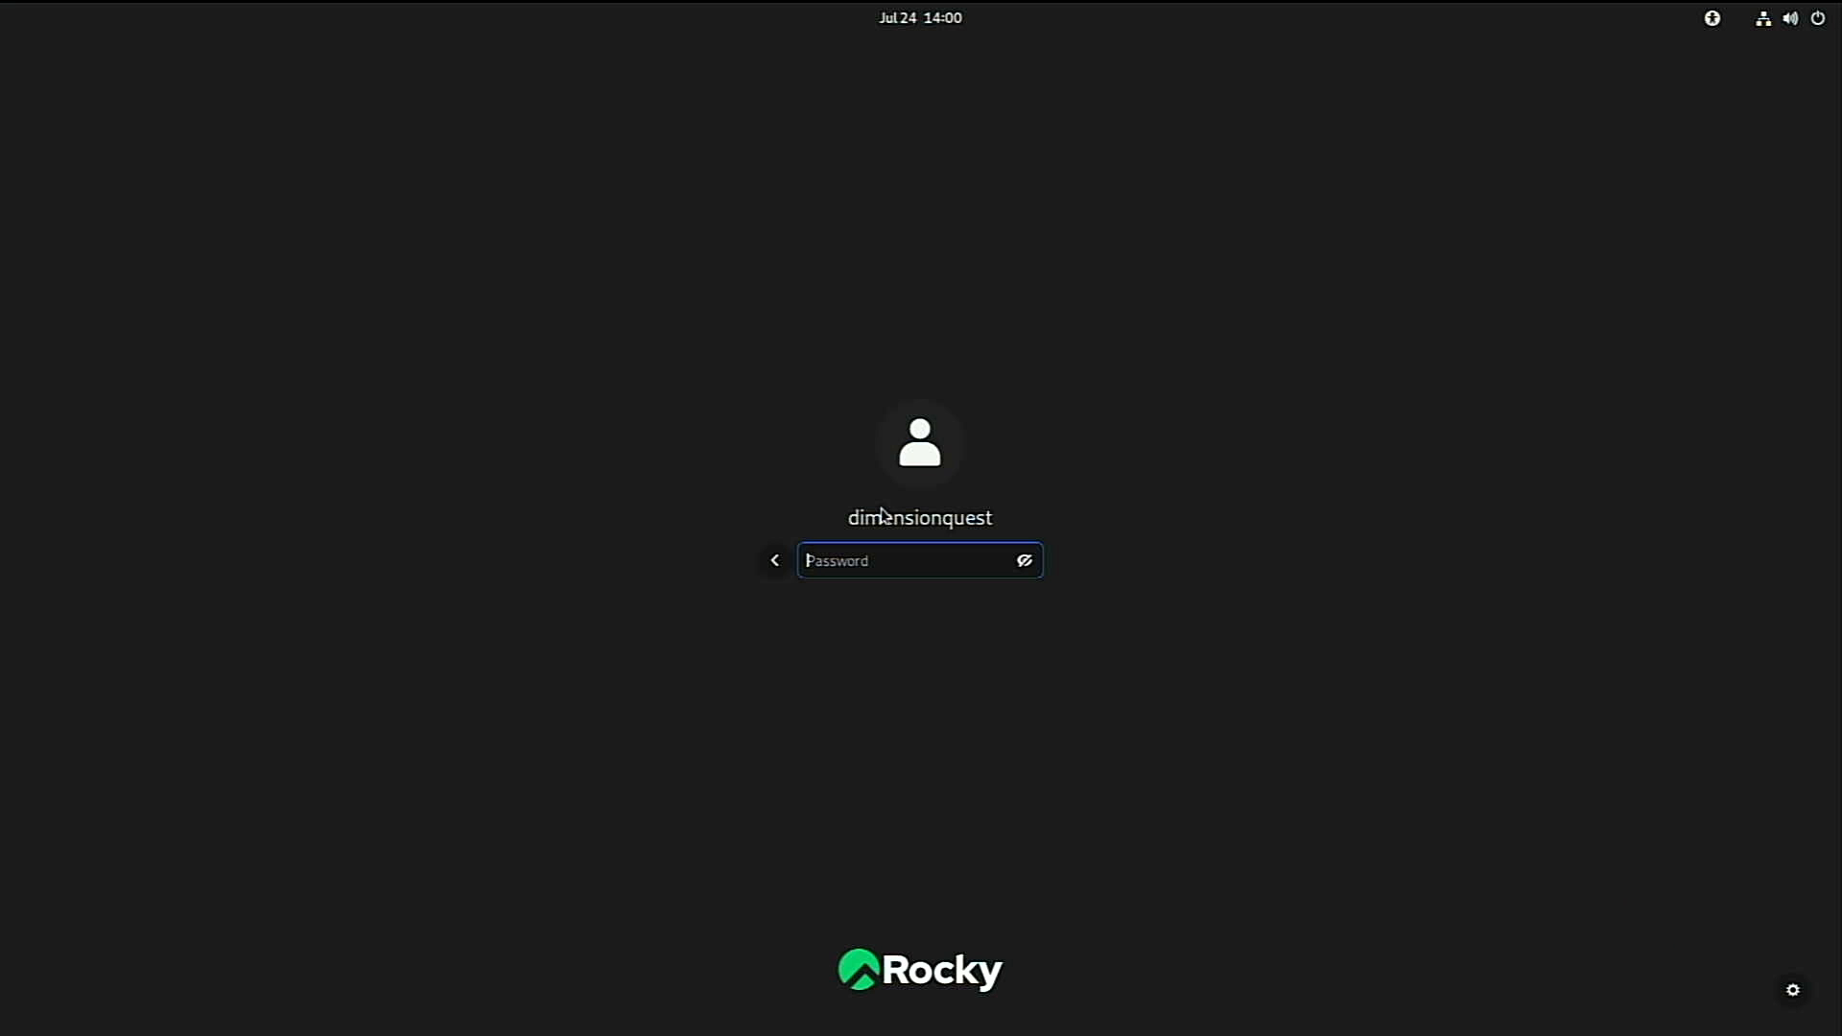
{"action": "type", "text": "••"}
{"action": "key", "text": "Return"}
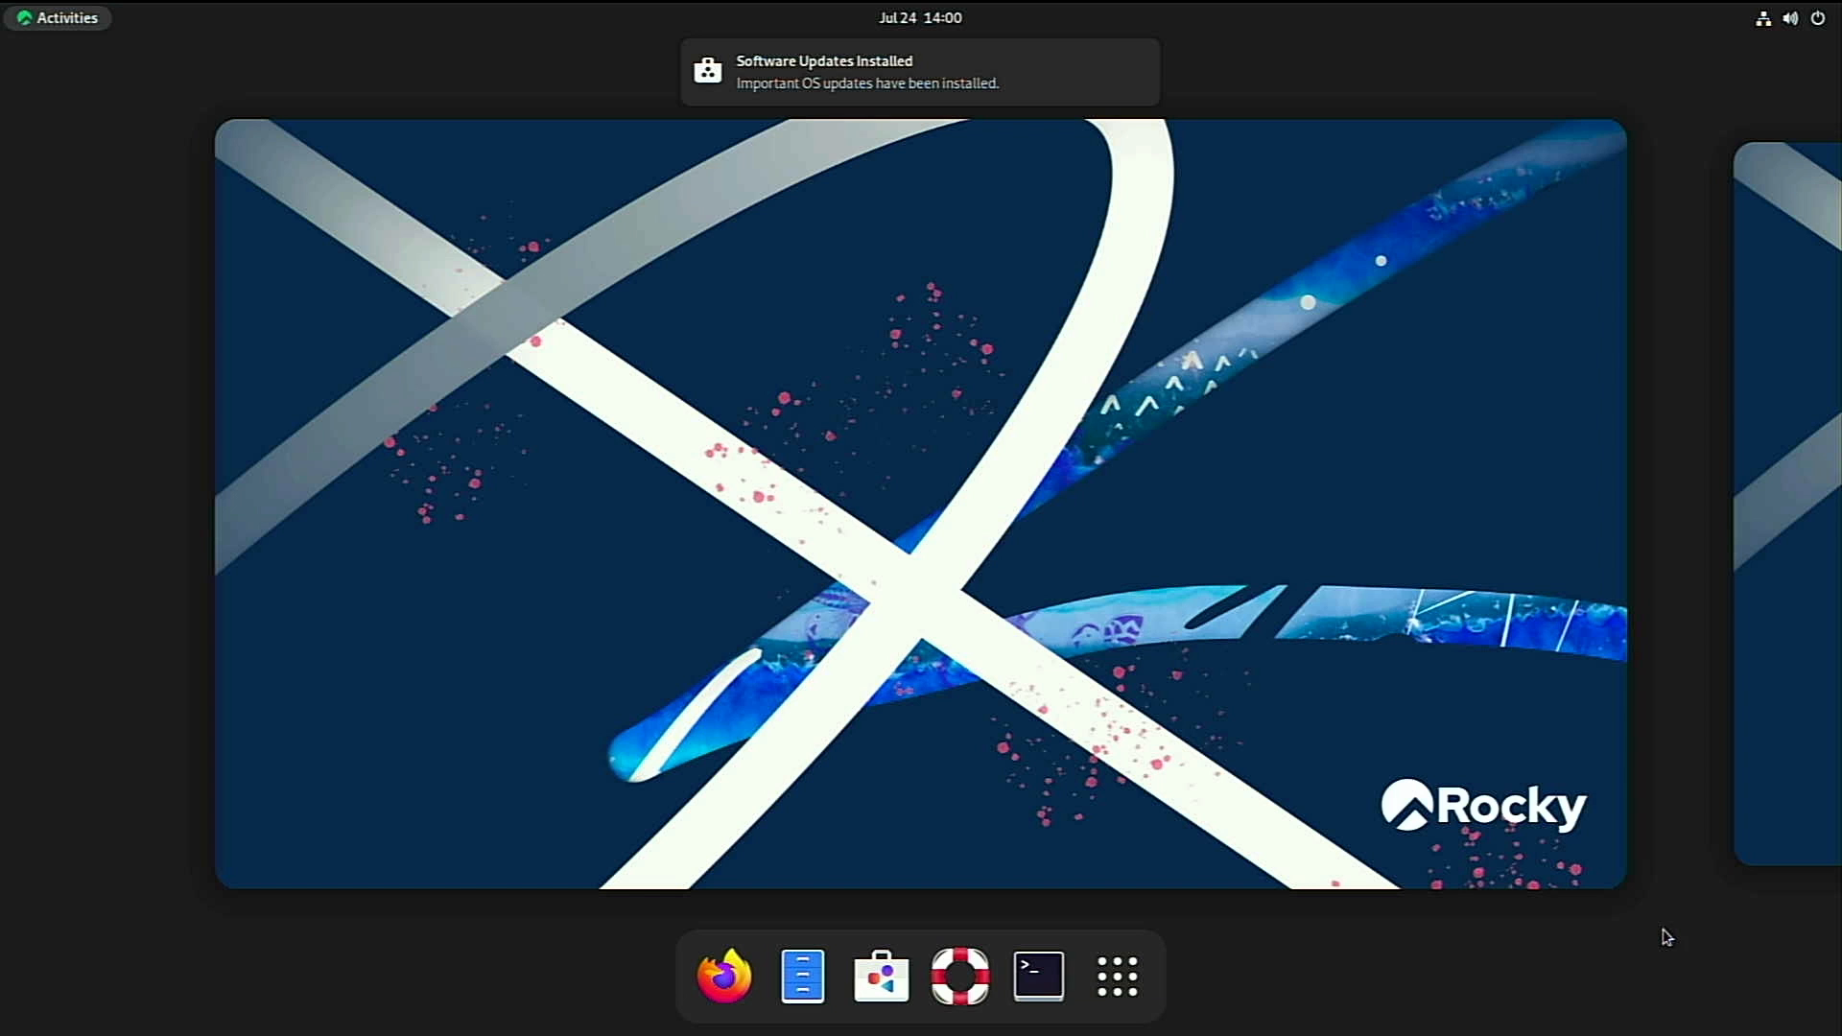
{"action": "mouse_move", "coordinate": [922, 72]}
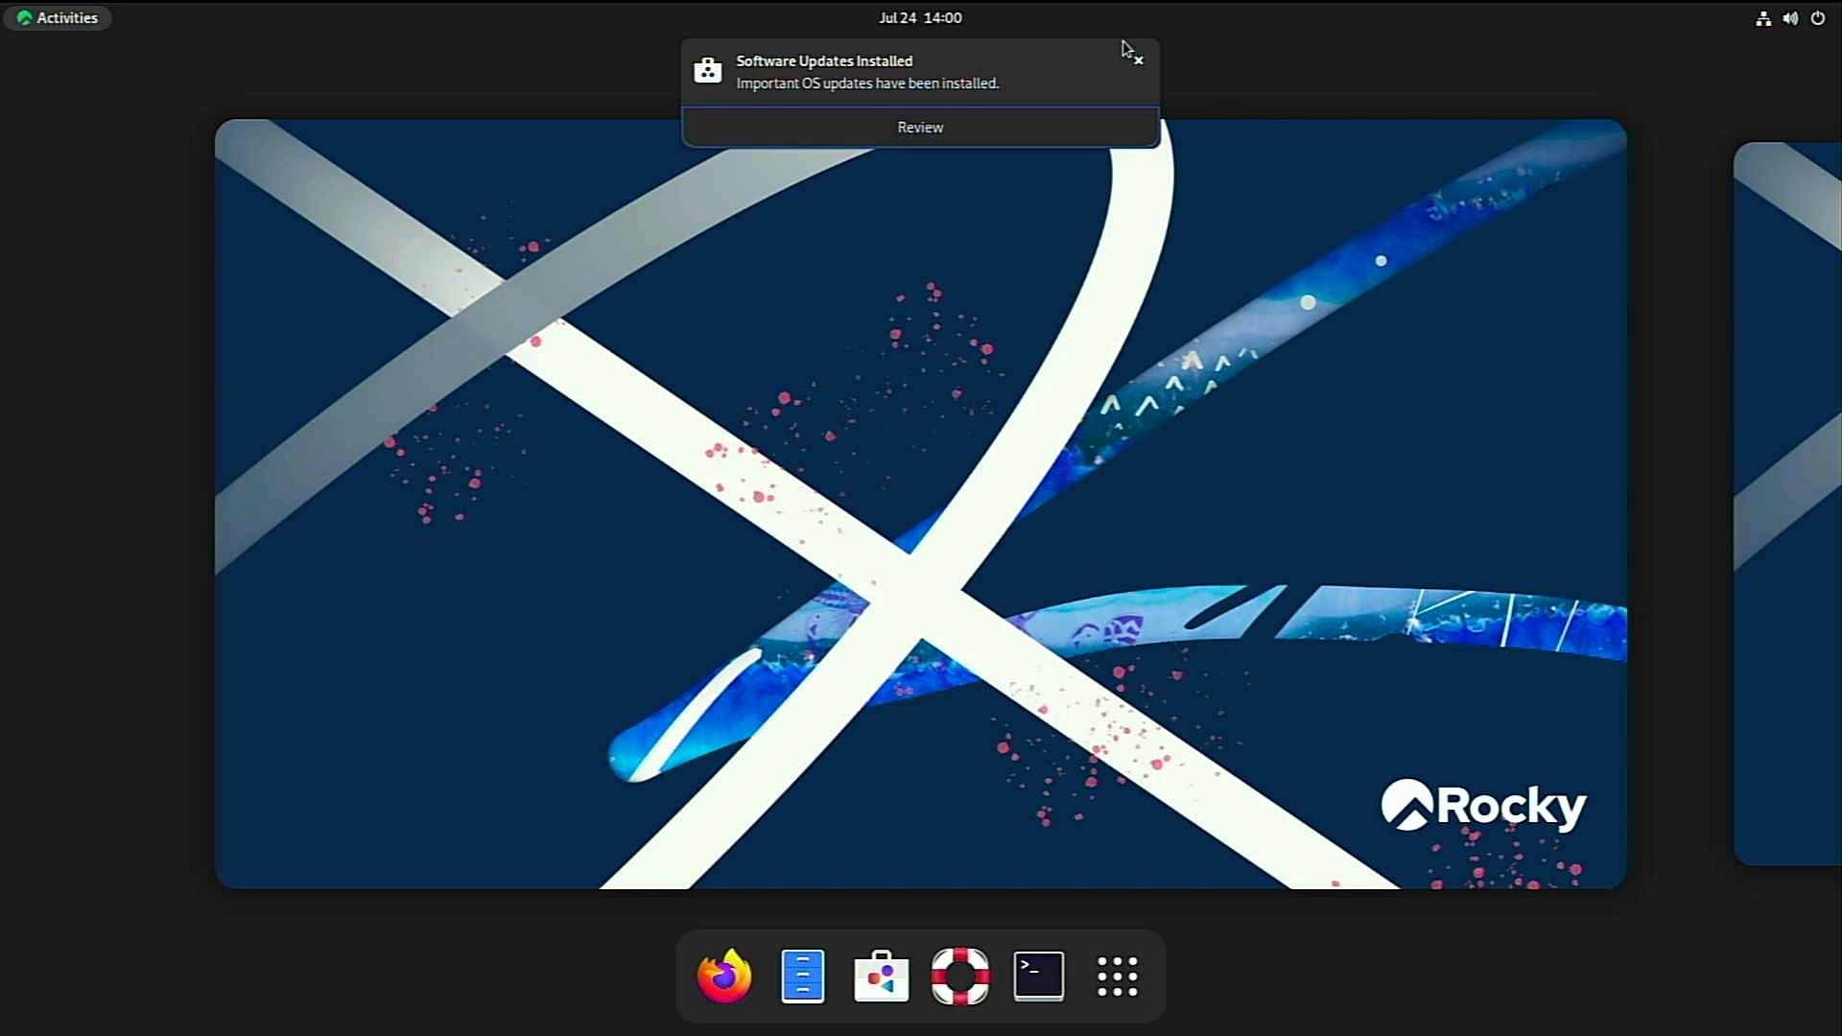
{"action": "left_click", "coordinate": [1129, 67]}
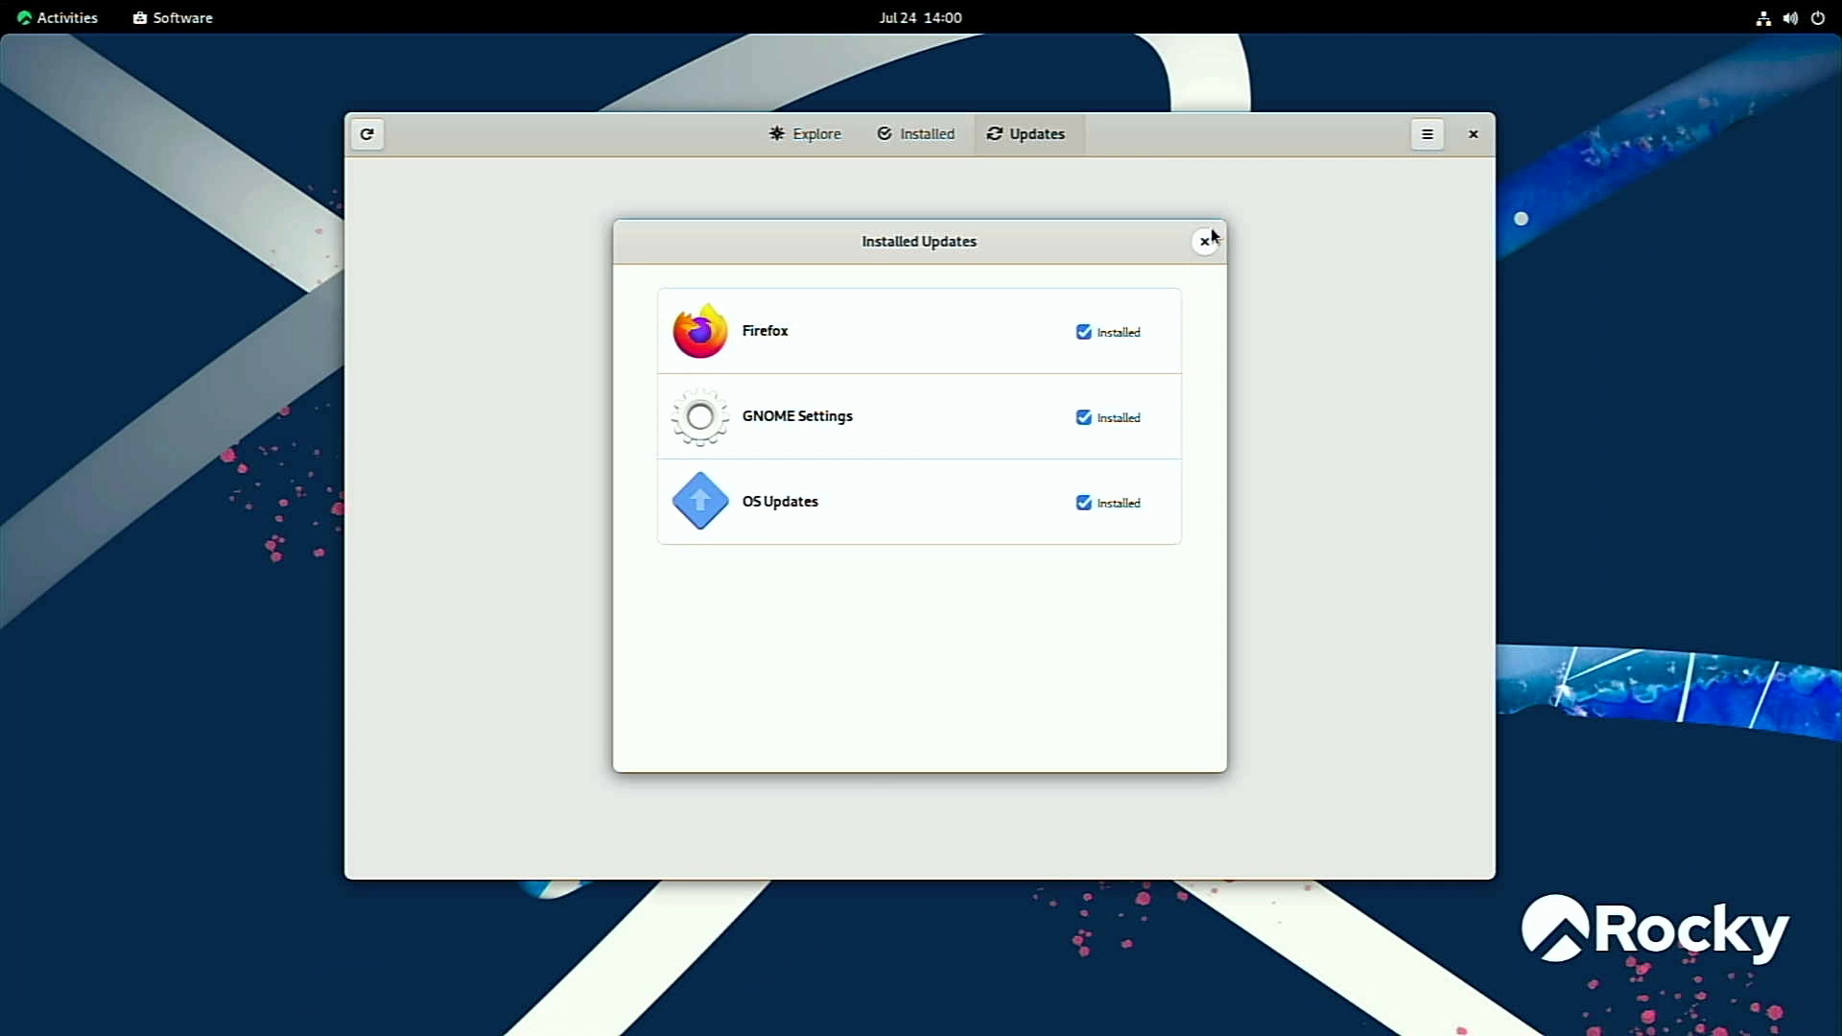
{"action": "left_click", "coordinate": [1206, 241]}
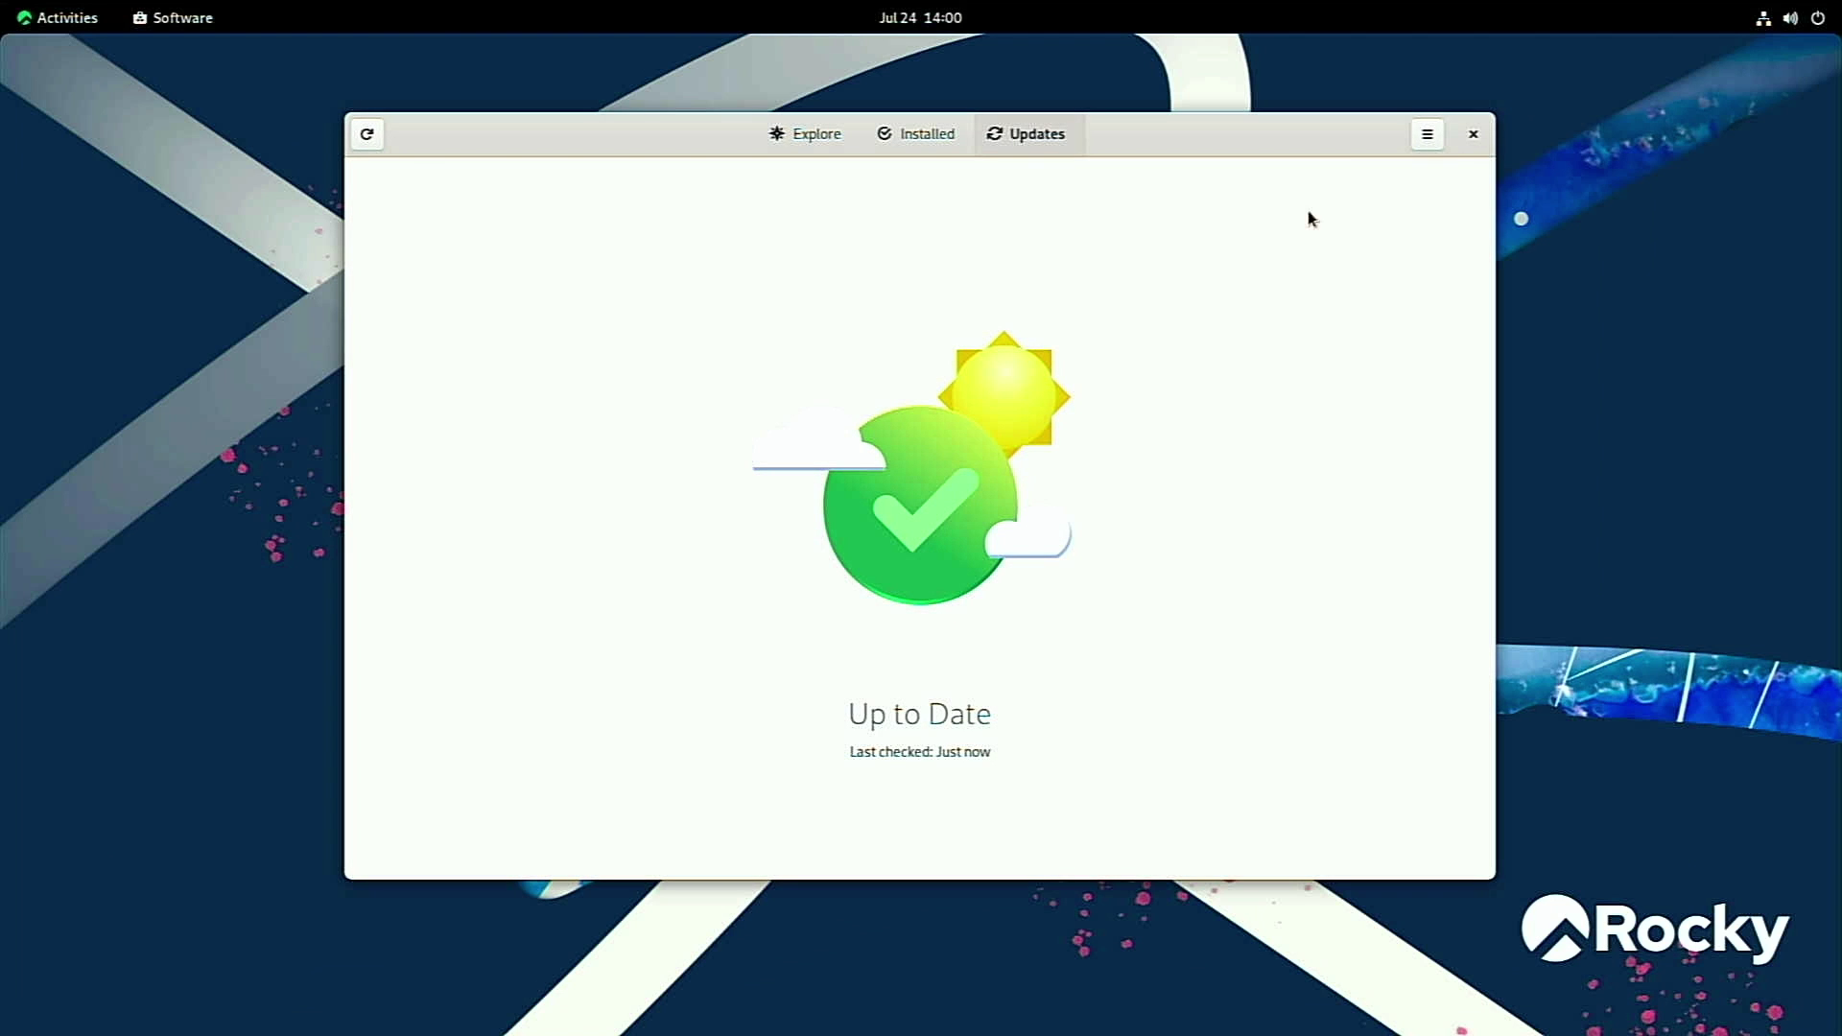
- Close Software, launch a maximized Terminal and enlarge its text
{"action": "left_click", "coordinate": [1470, 137]}
{"action": "key", "text": "super"}
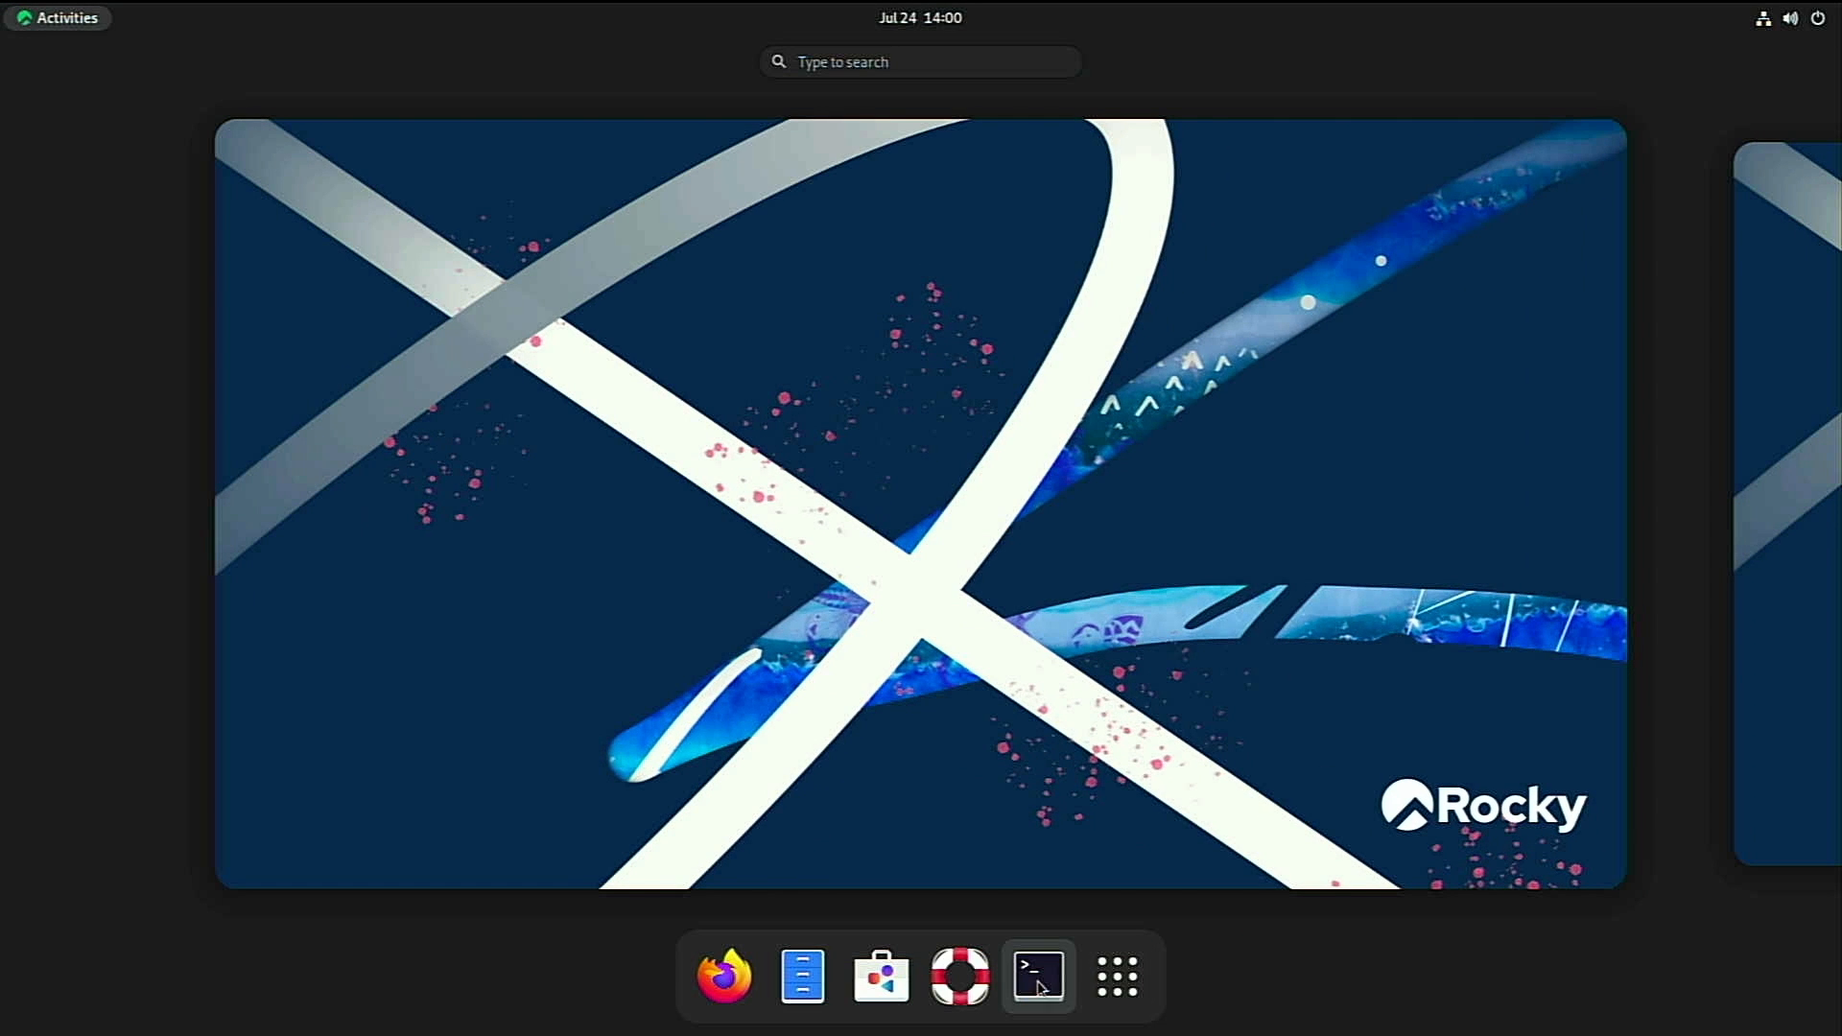
{"action": "left_click", "coordinate": [1039, 976]}
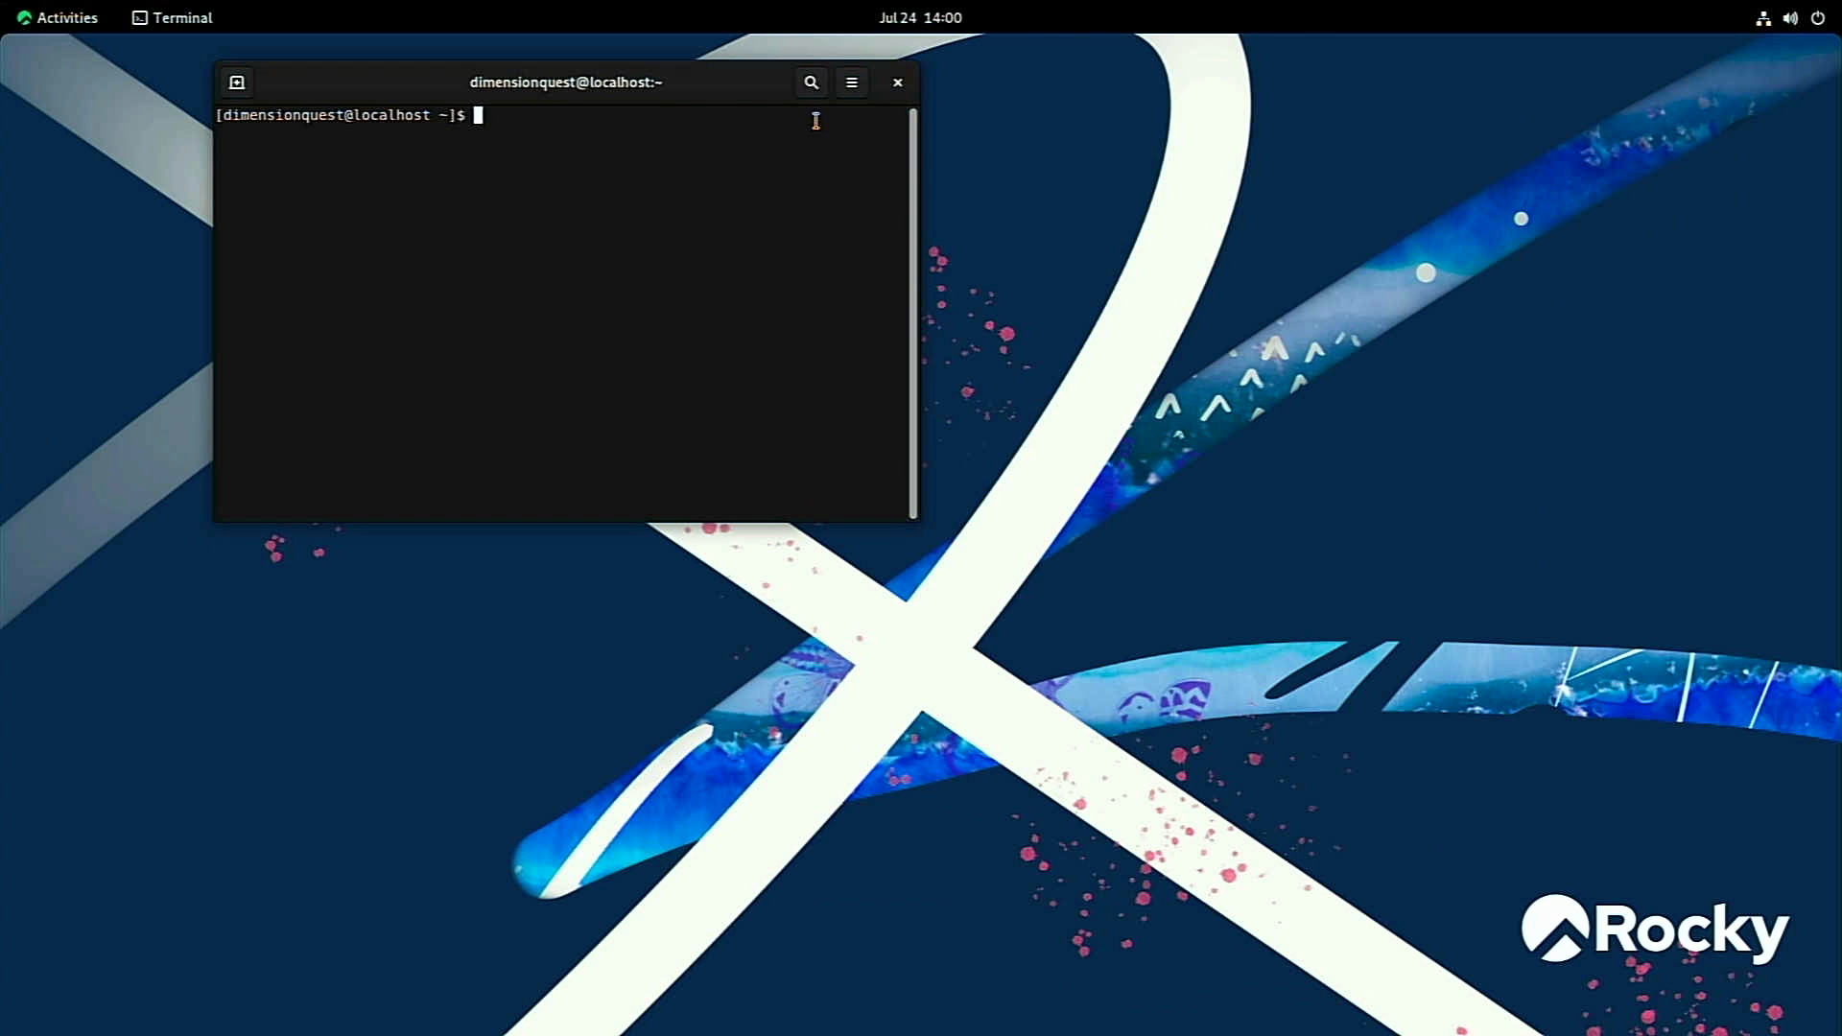
{"action": "key", "text": "super+Up"}
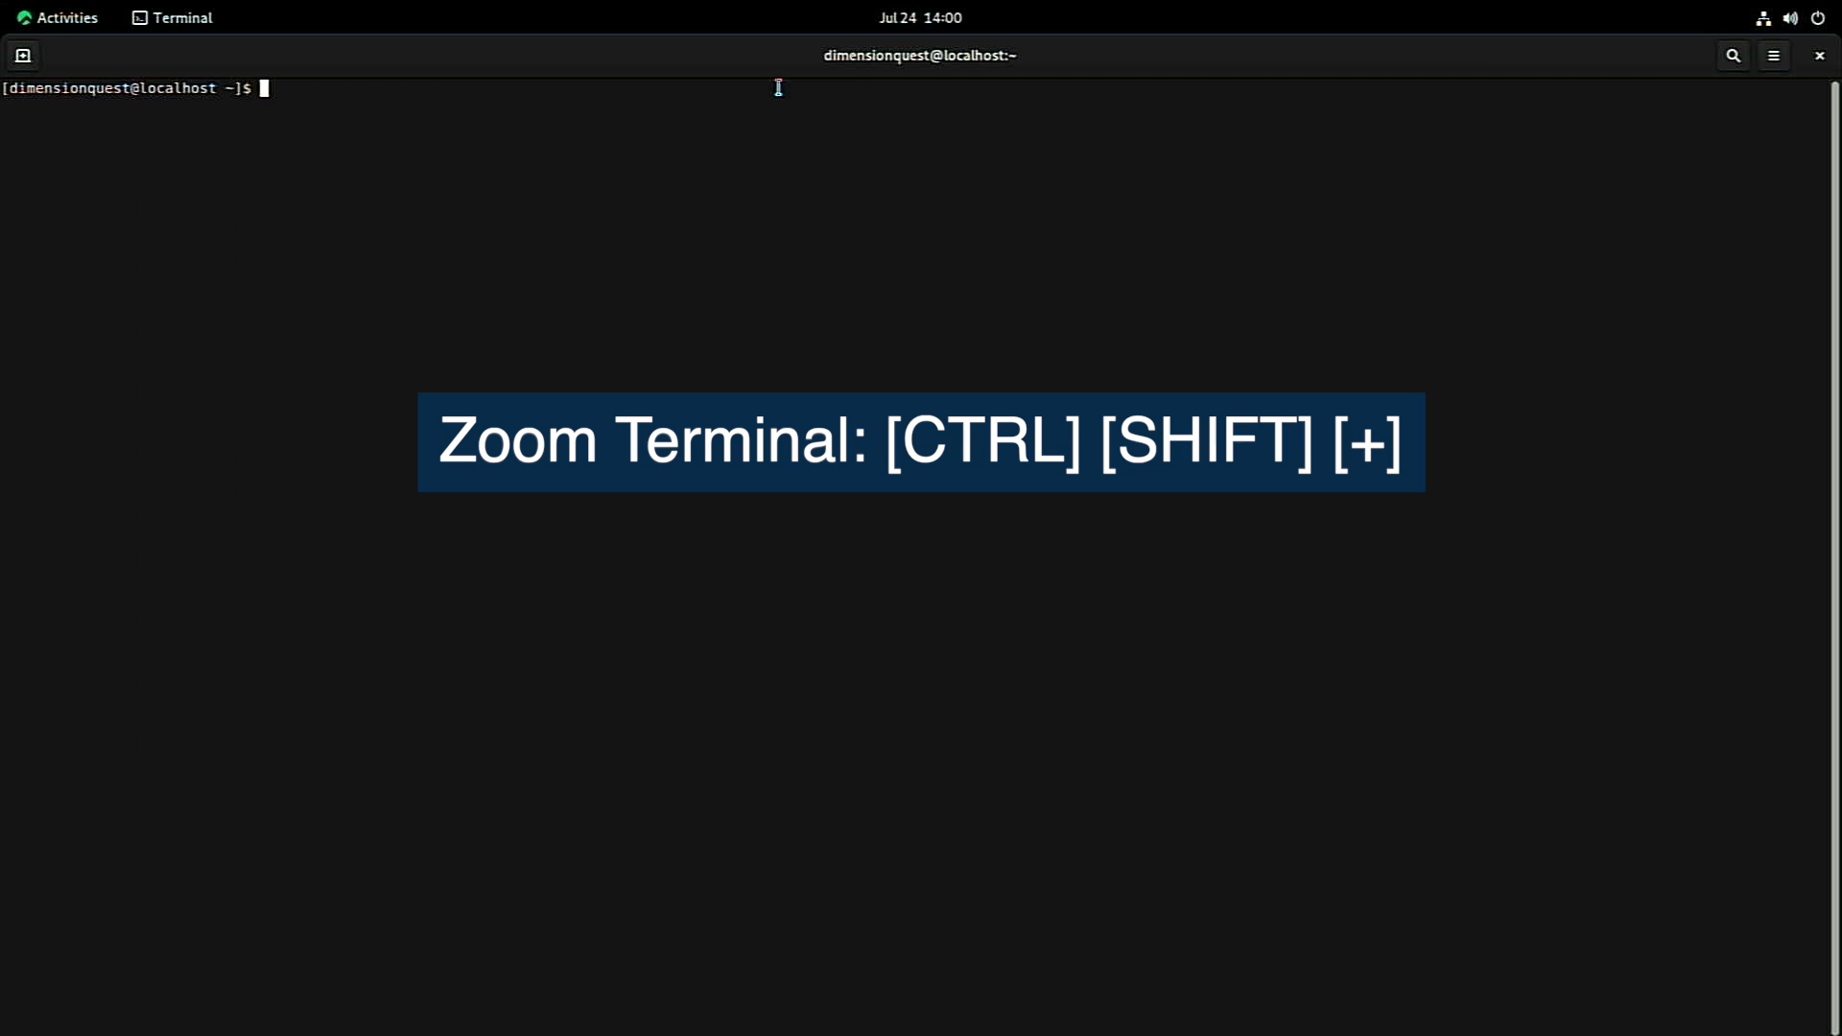
{"action": "key", "text": "ctrl+shift+plus"}
{"action": "key", "text": "ctrl+shift+plus"}
{"action": "key", "text": "ctrl+shift+plus"}
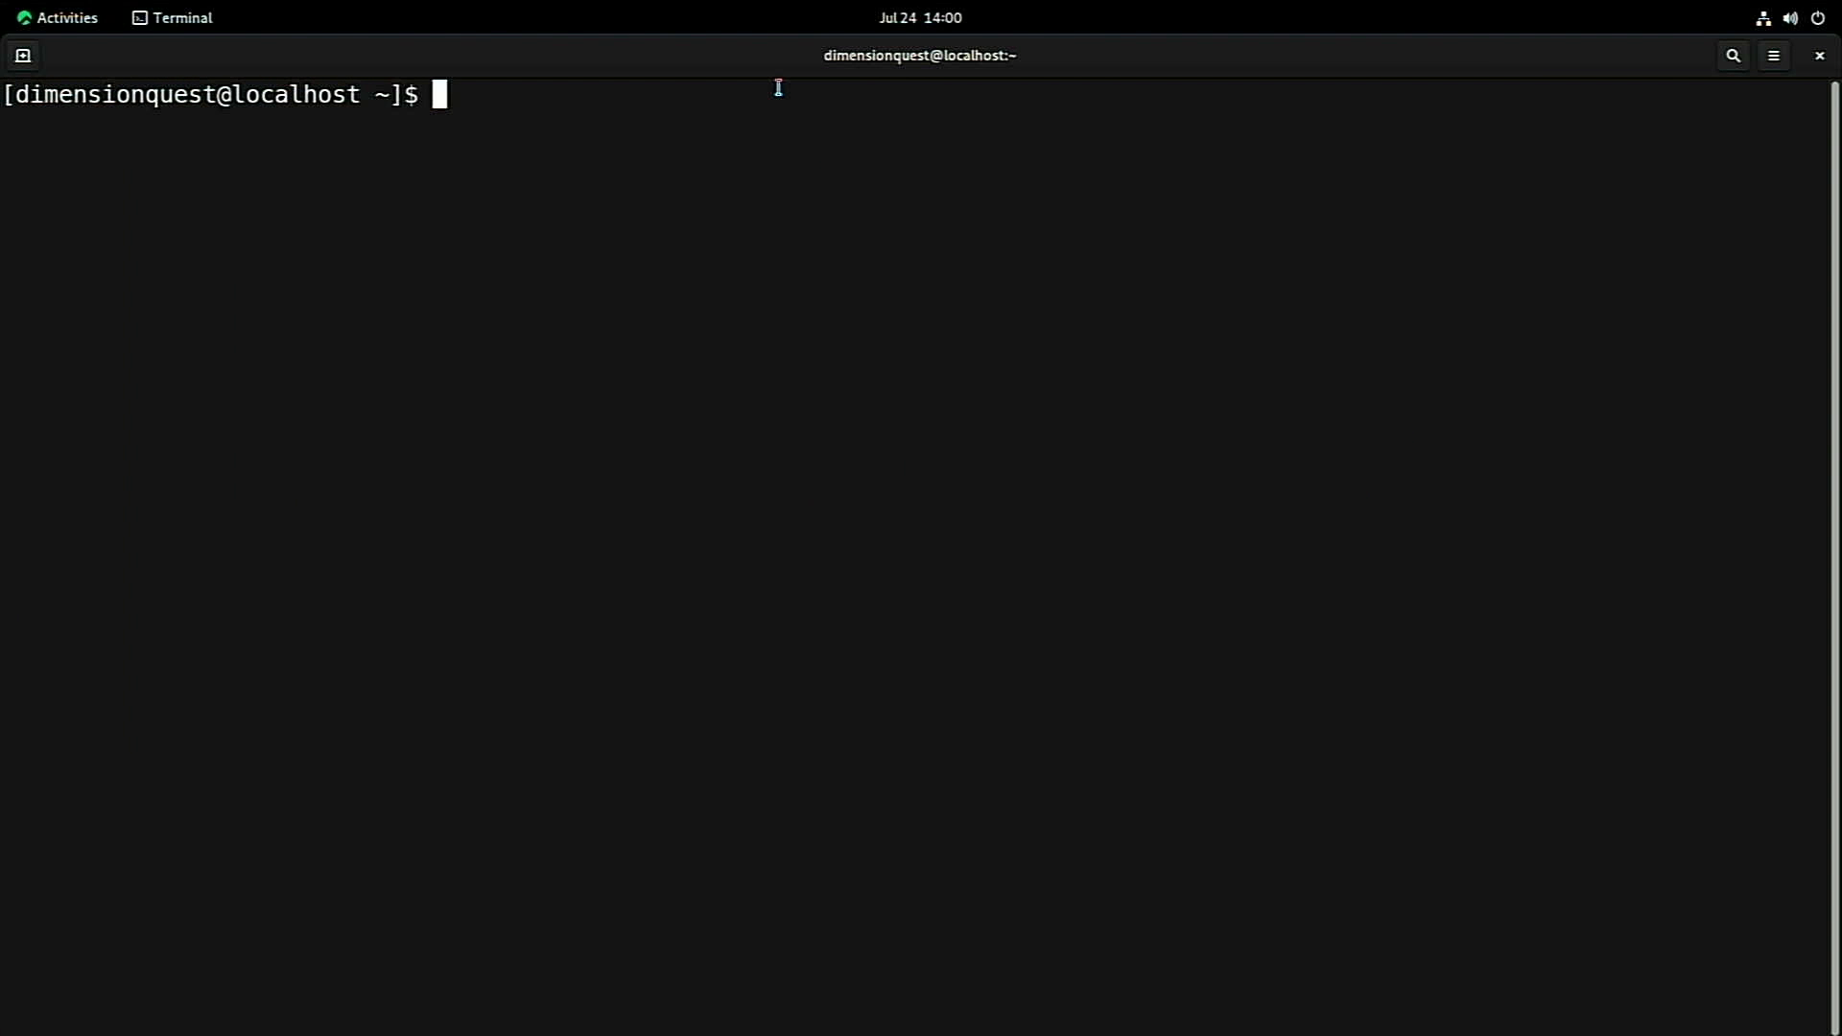
{"action": "type", "text": "which git"}
- Confirm git is present, clone David-Else/developer-workstation-setup-script, enter it and list its files
{"action": "key", "text": "Return"}
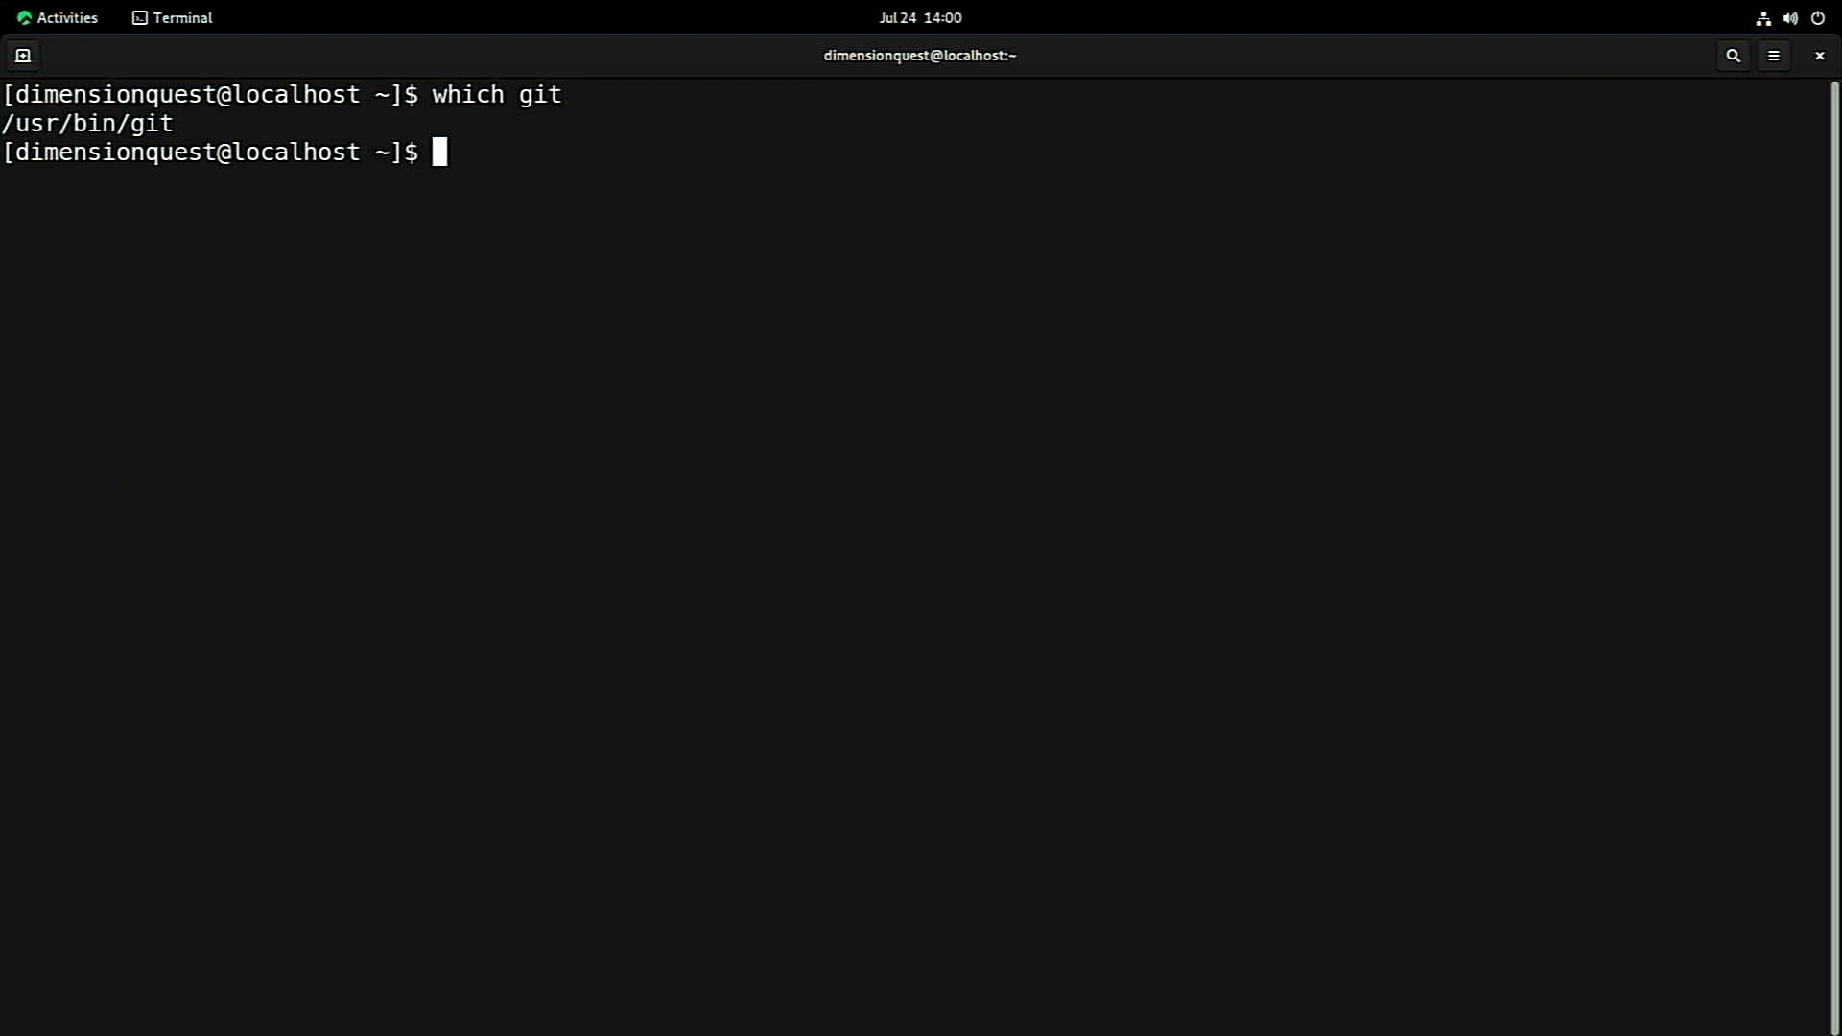
{"action": "type", "text": "git cl"}
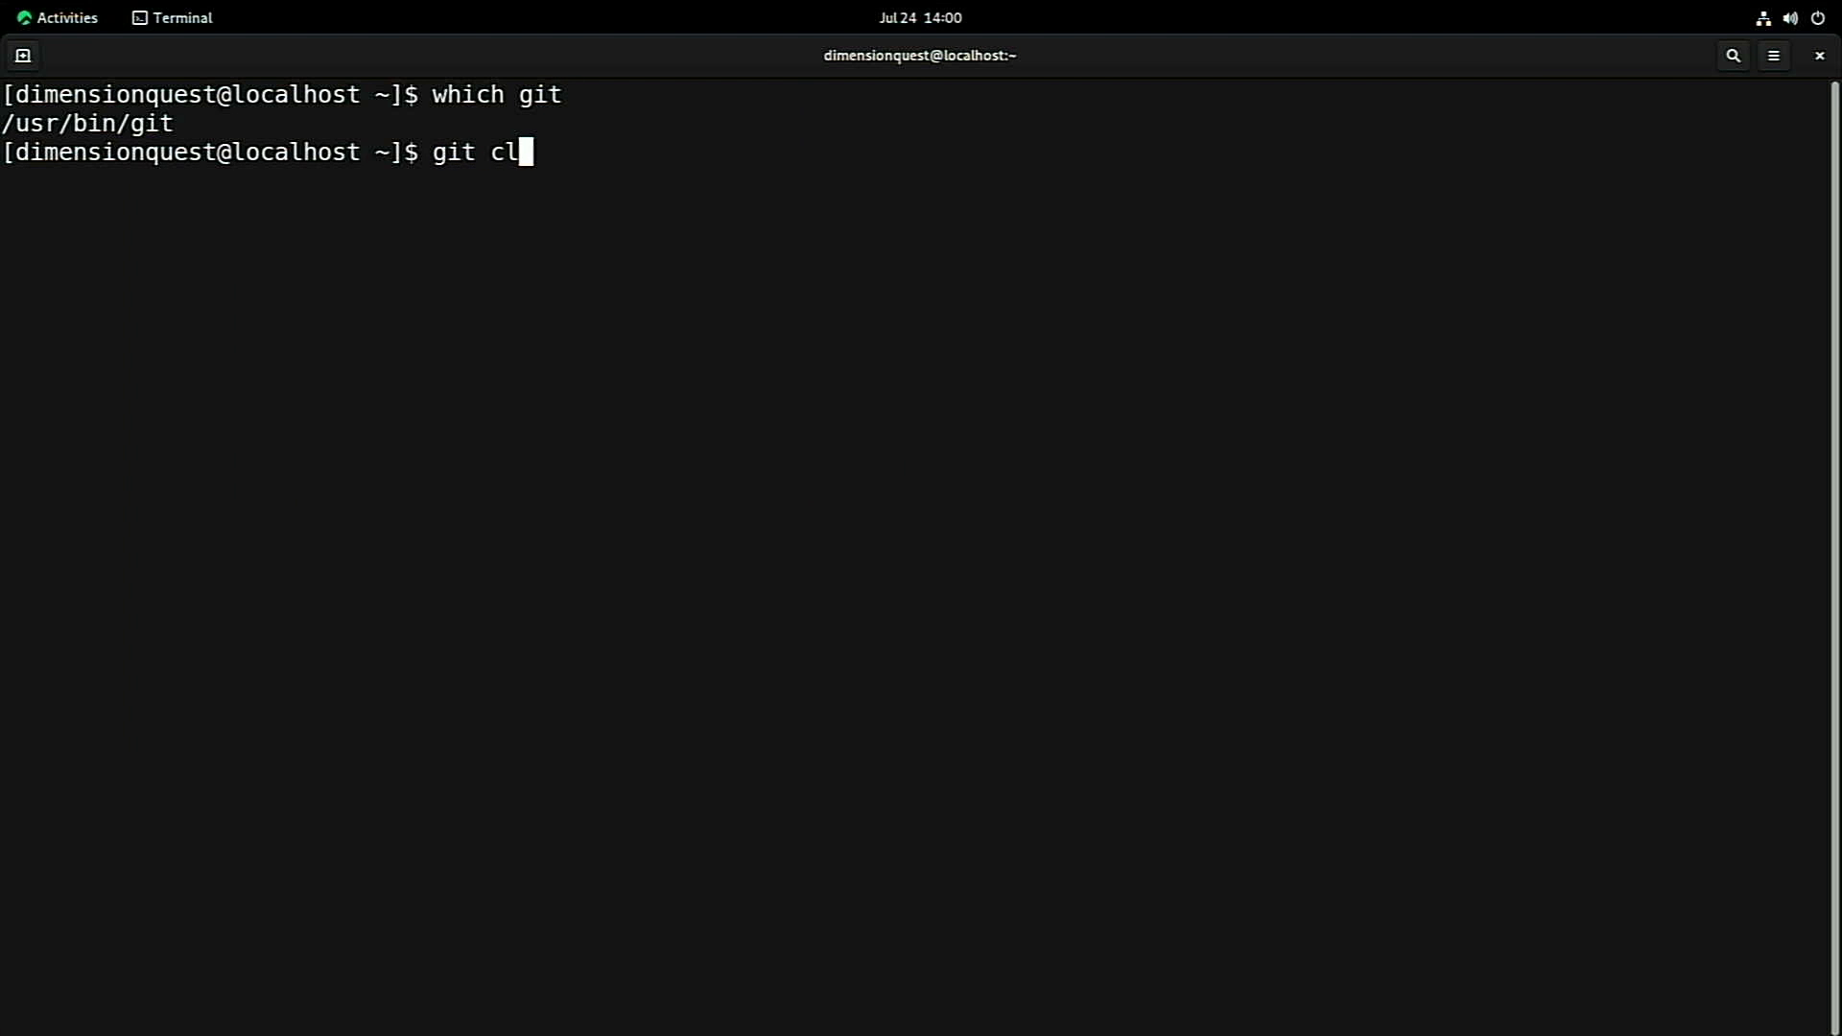
{"action": "type", "text": "one https:/"}
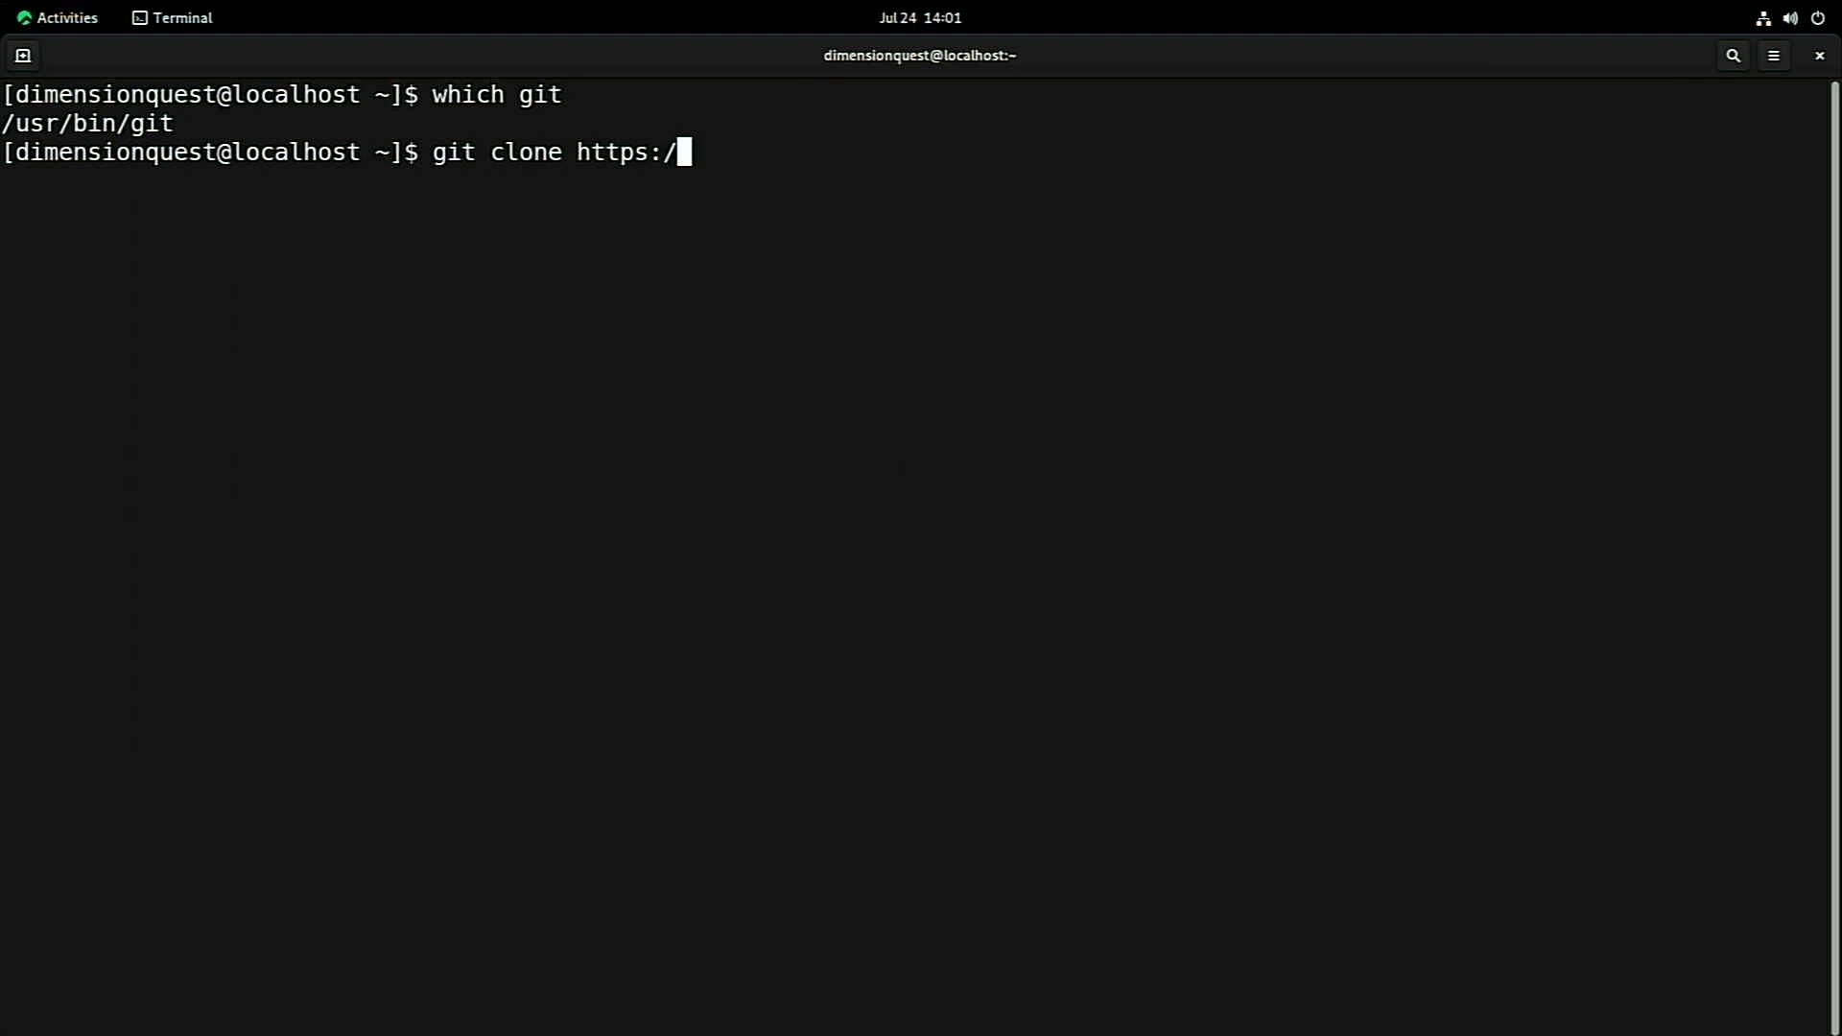
{"action": "type", "text": "/github.c"}
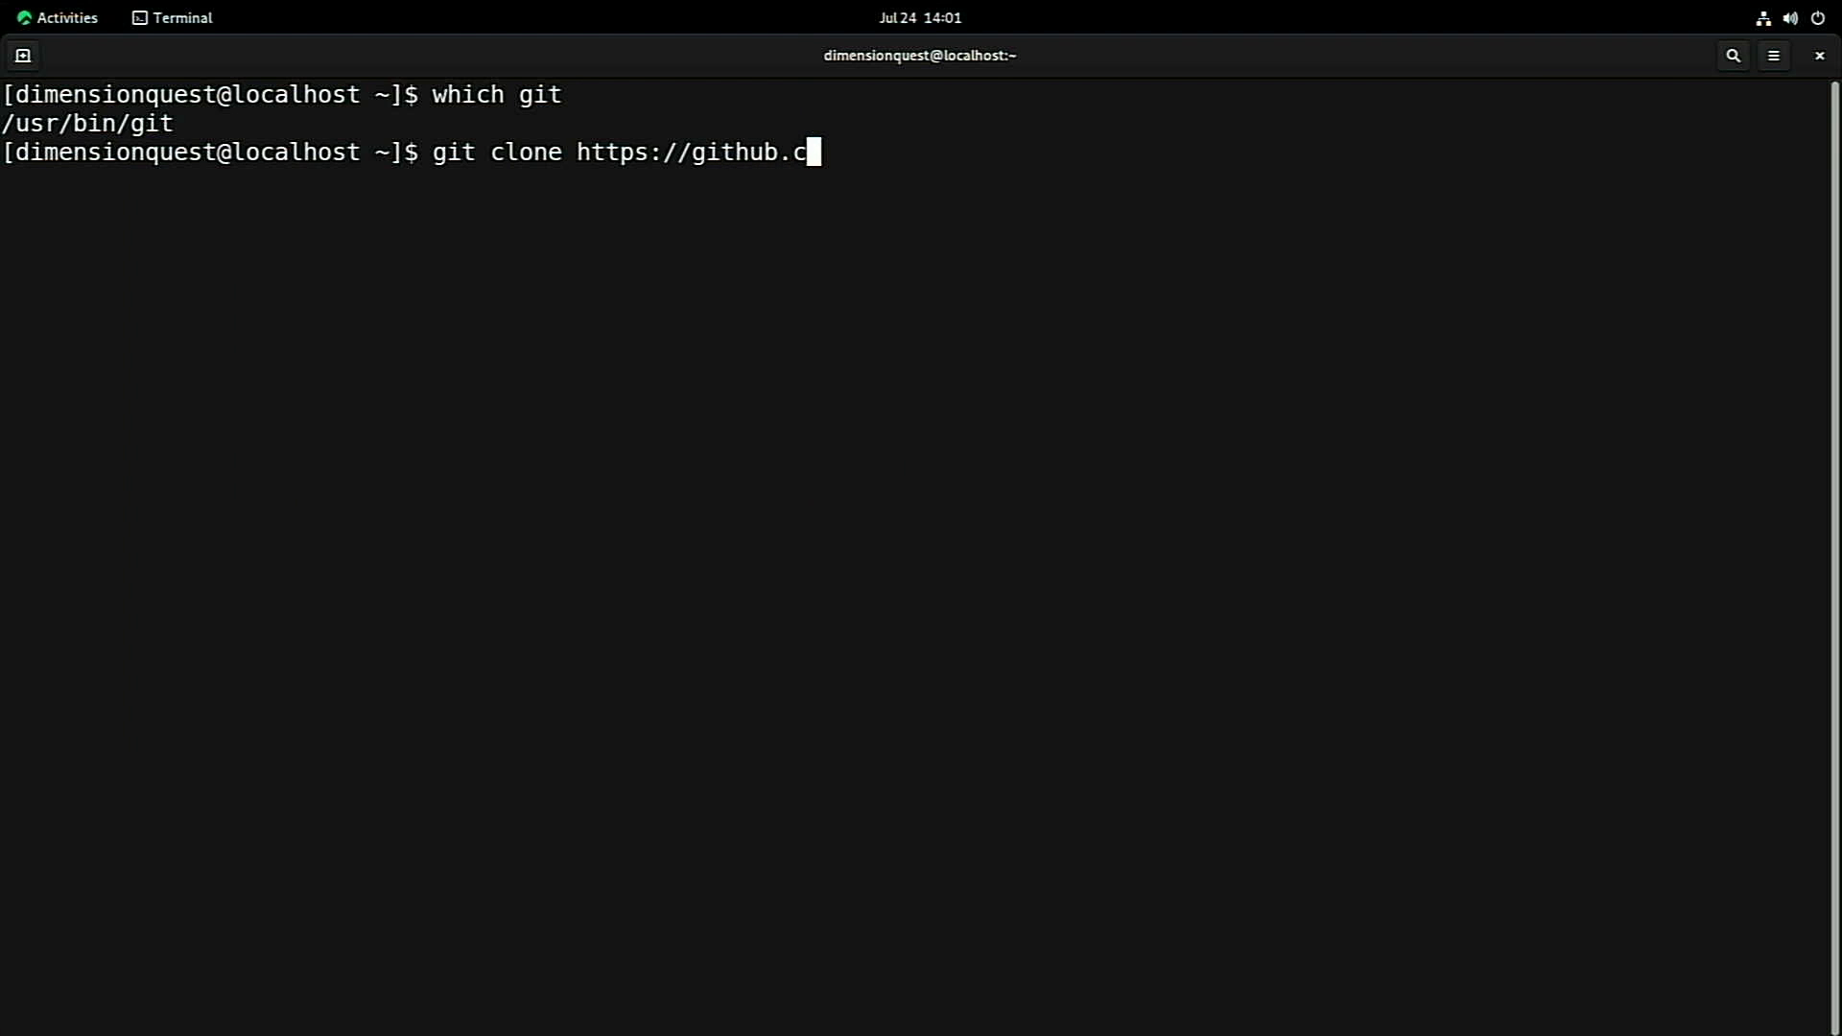
{"action": "type", "text": "om/Dav"}
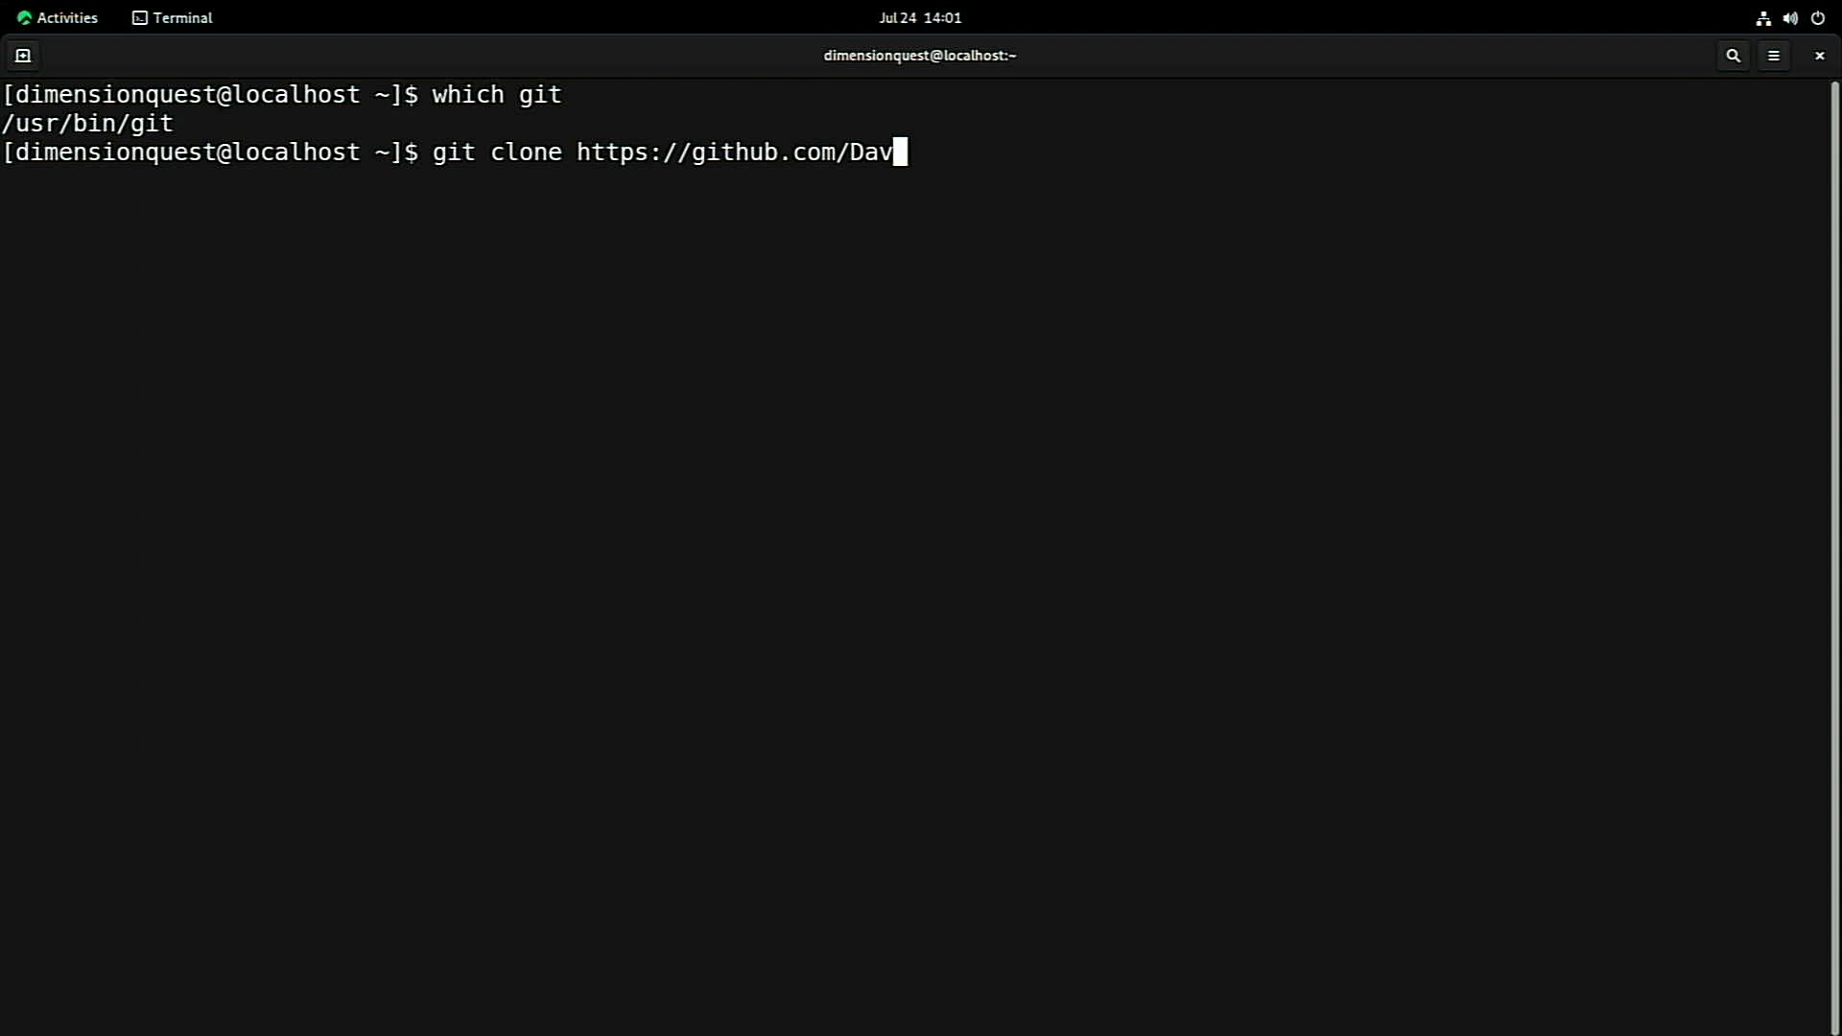
{"action": "type", "text": "id-Else/de"}
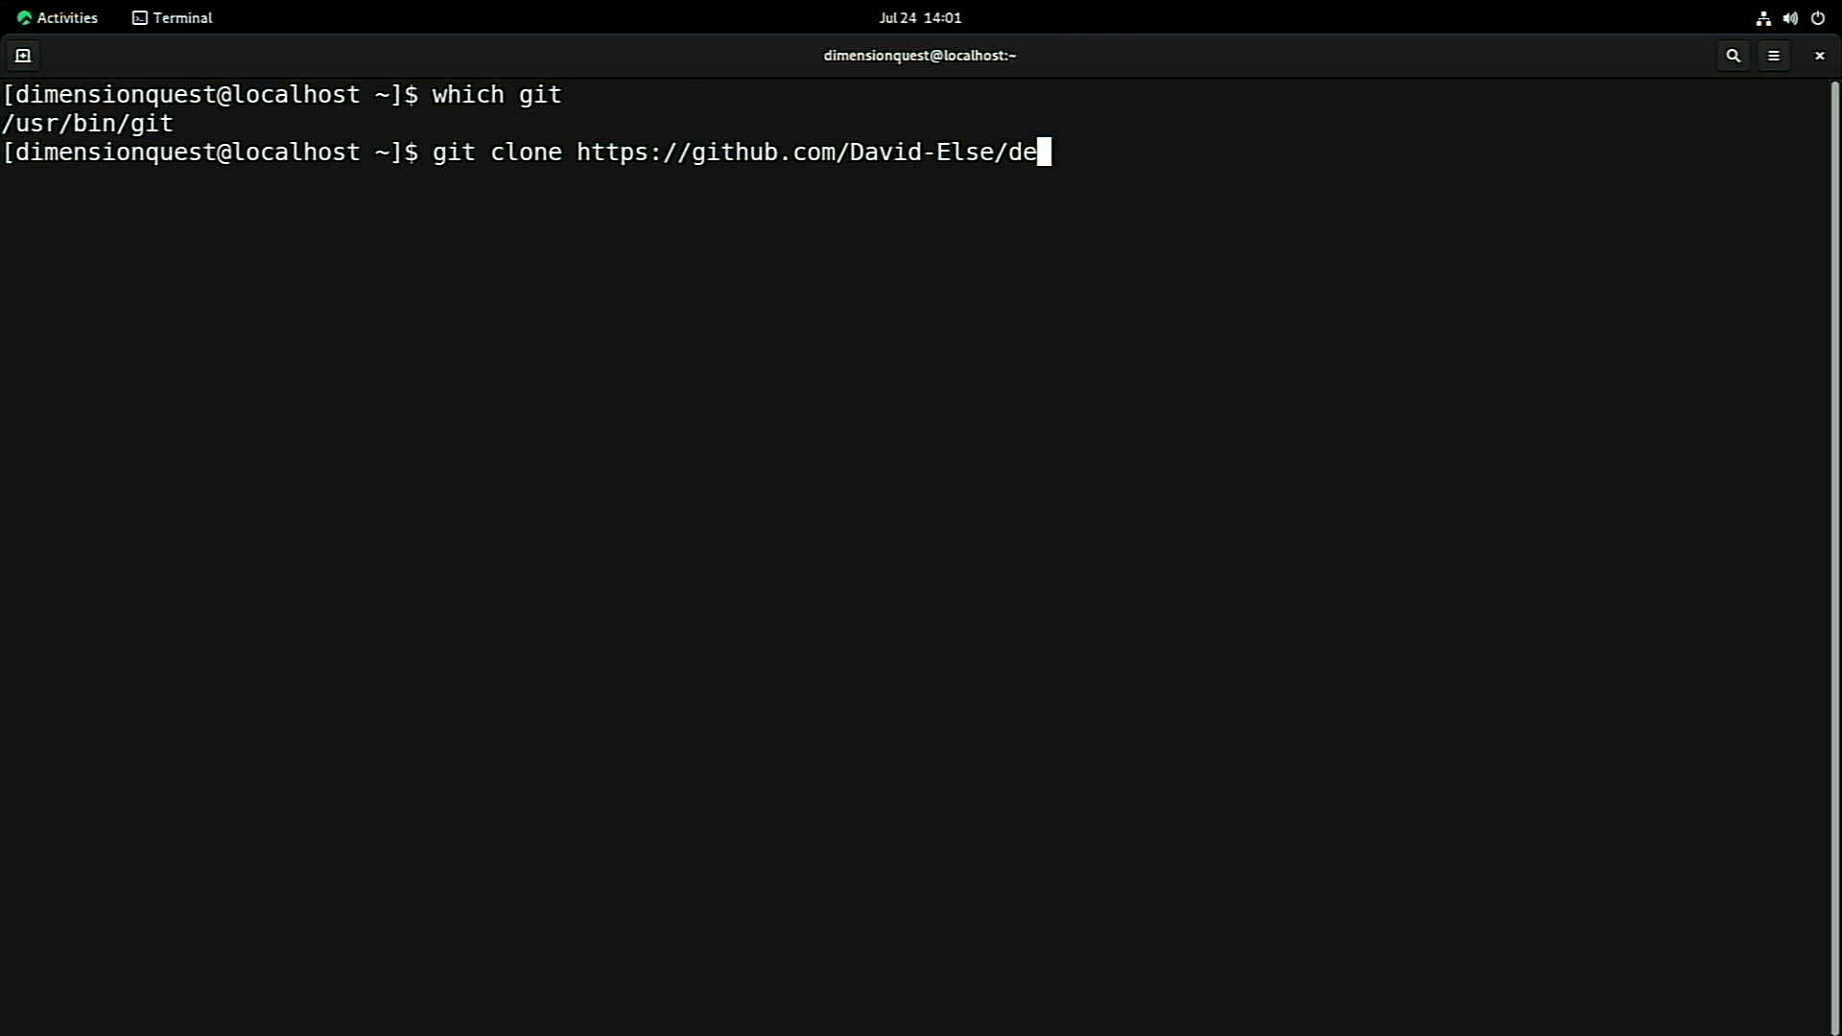
{"action": "type", "text": "veloper-workst"}
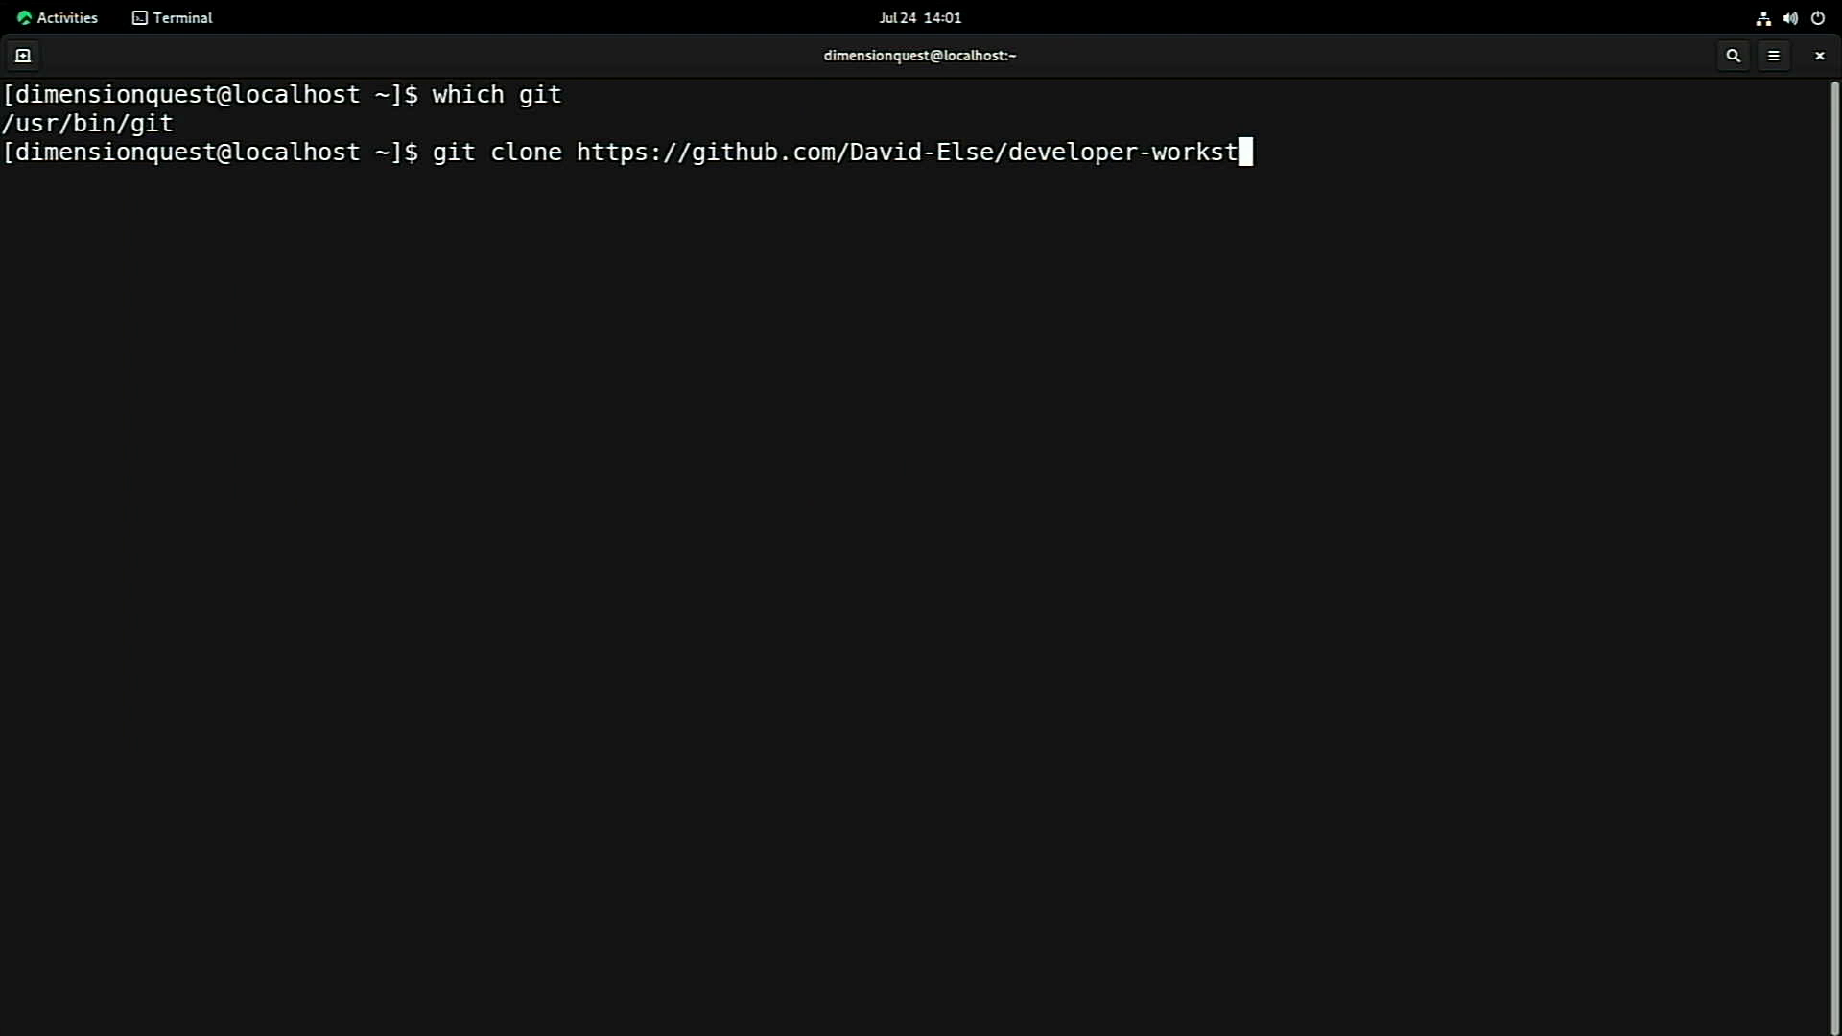
{"action": "type", "text": "ation-setup-sc"}
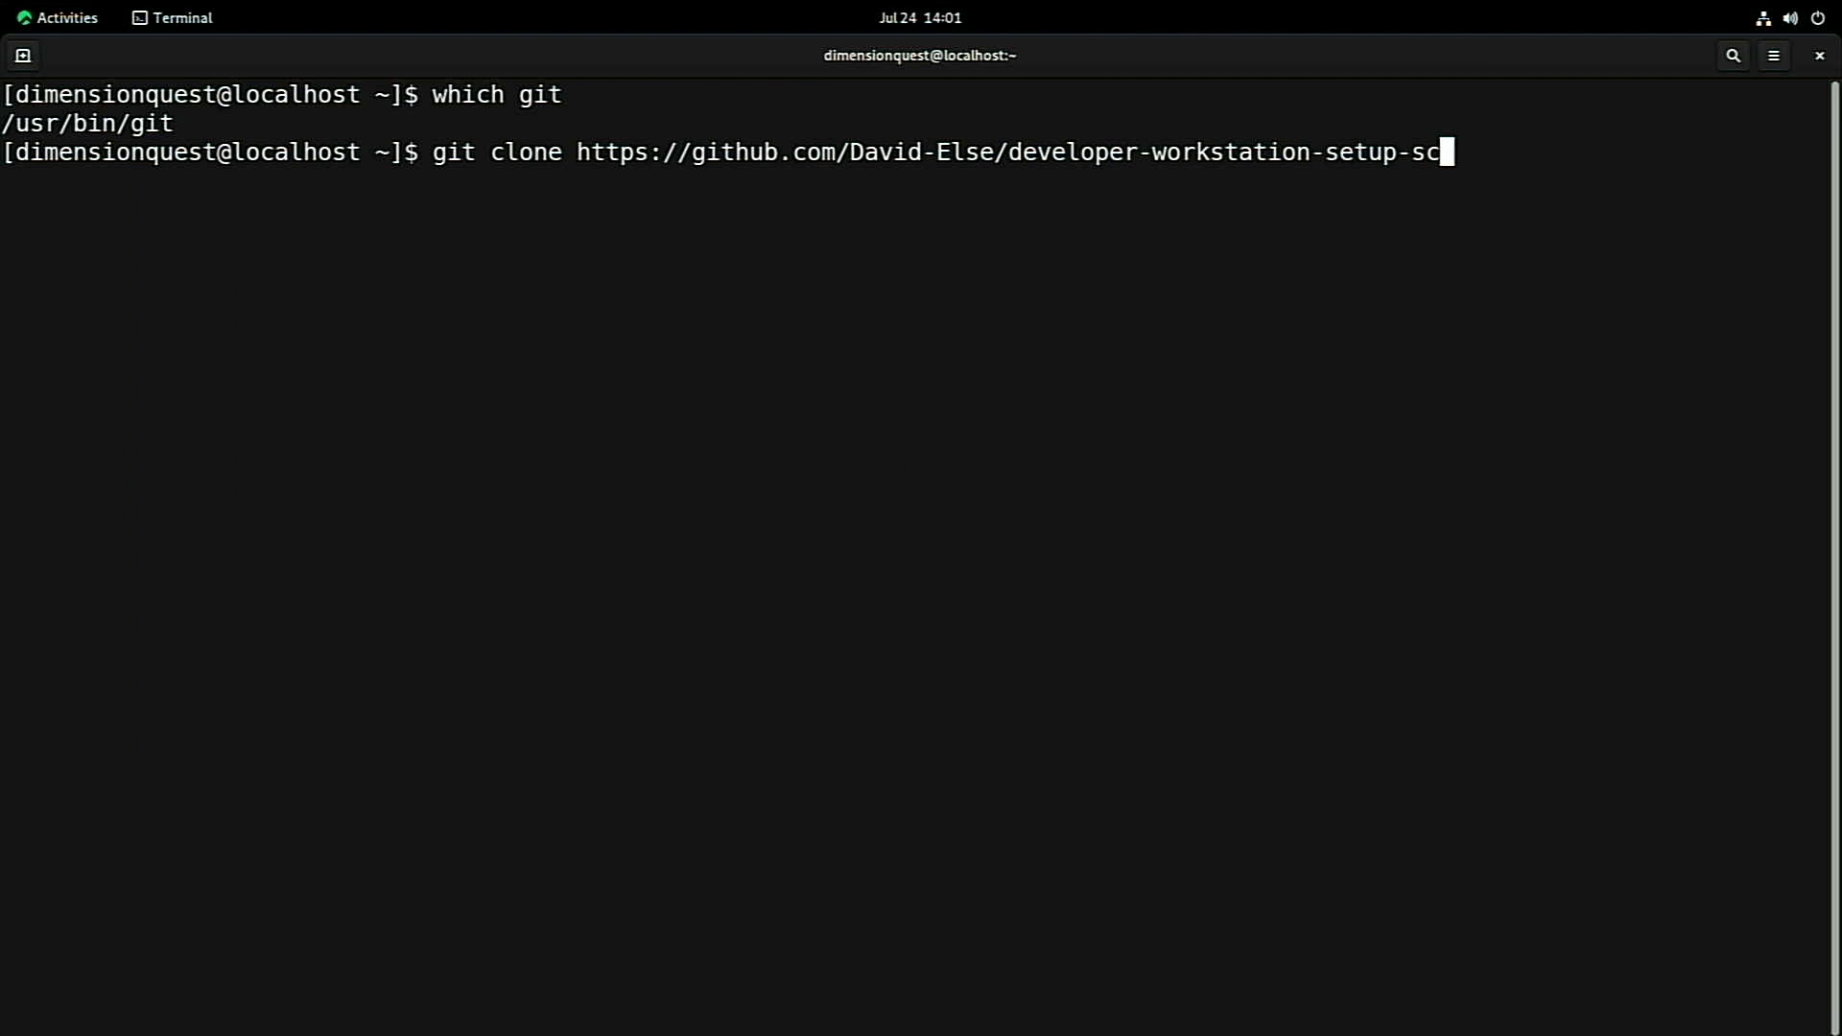
{"action": "type", "text": "ript"}
{"action": "key", "text": "Return"}
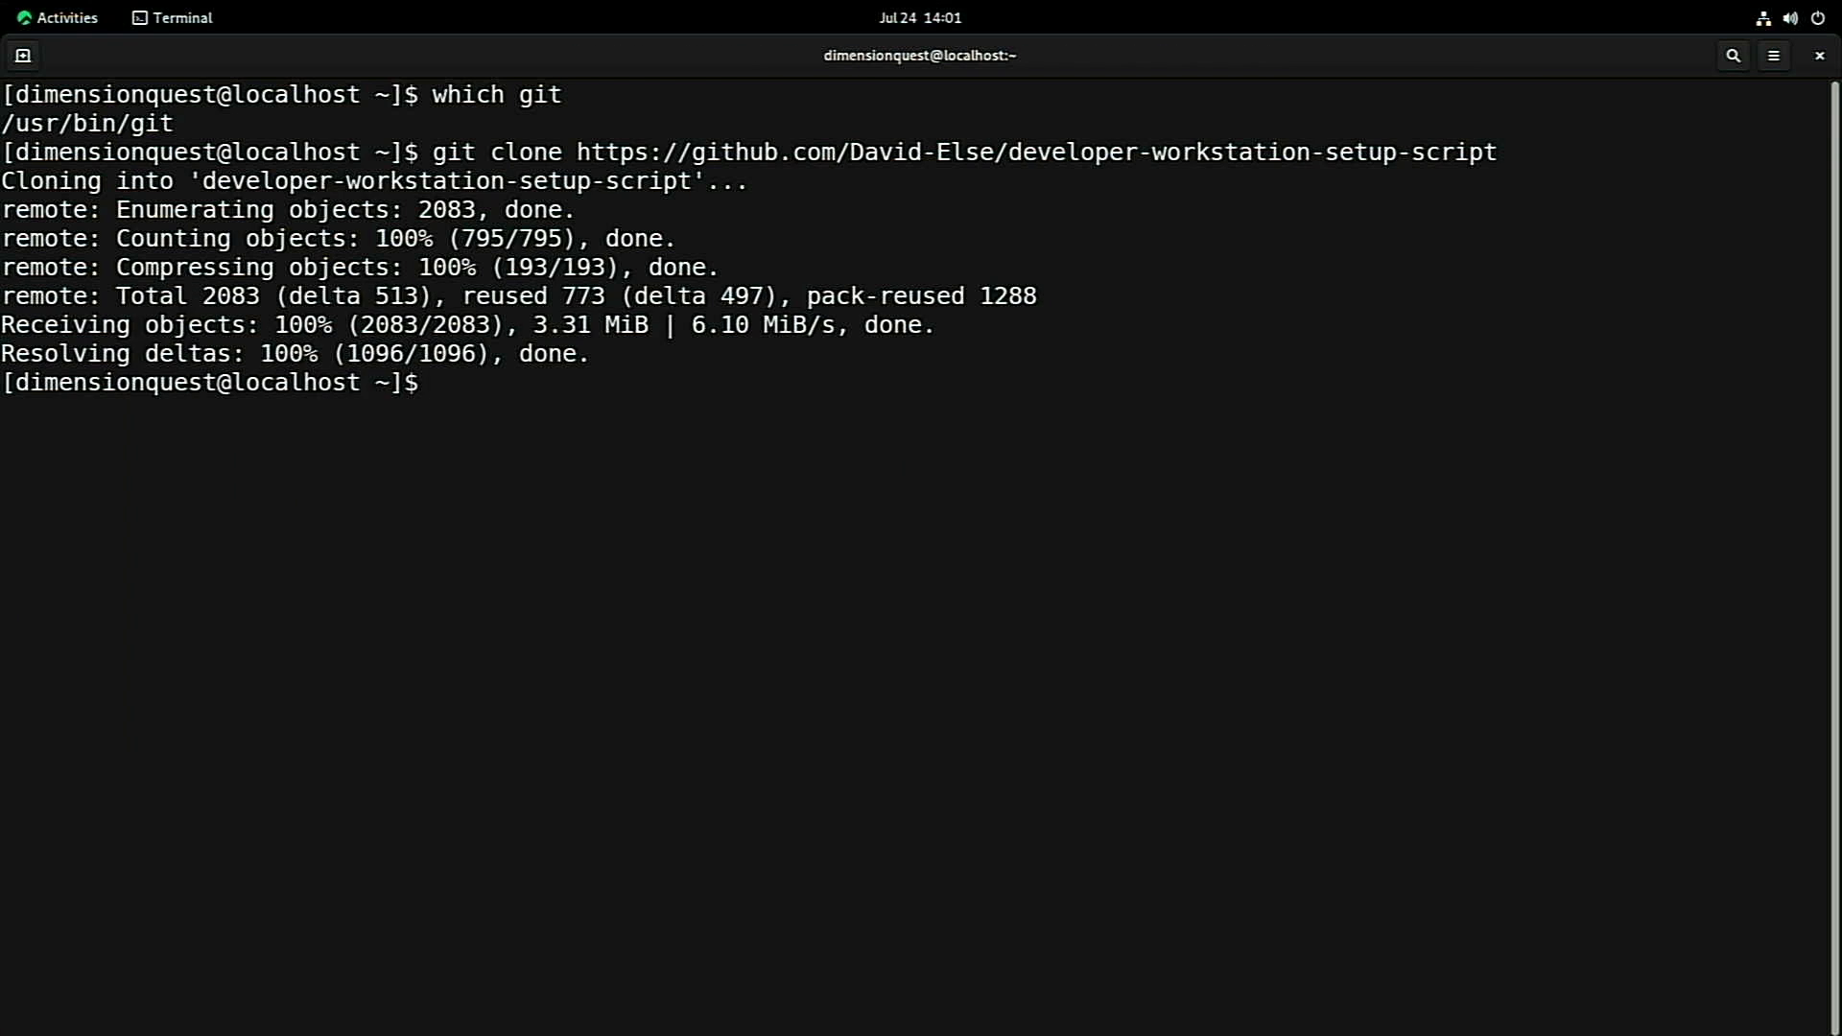
{"action": "type", "text": "cd d"}
{"action": "type", "text": "ev"}
{"action": "key", "text": "Tab"}
{"action": "key", "text": "Return"}
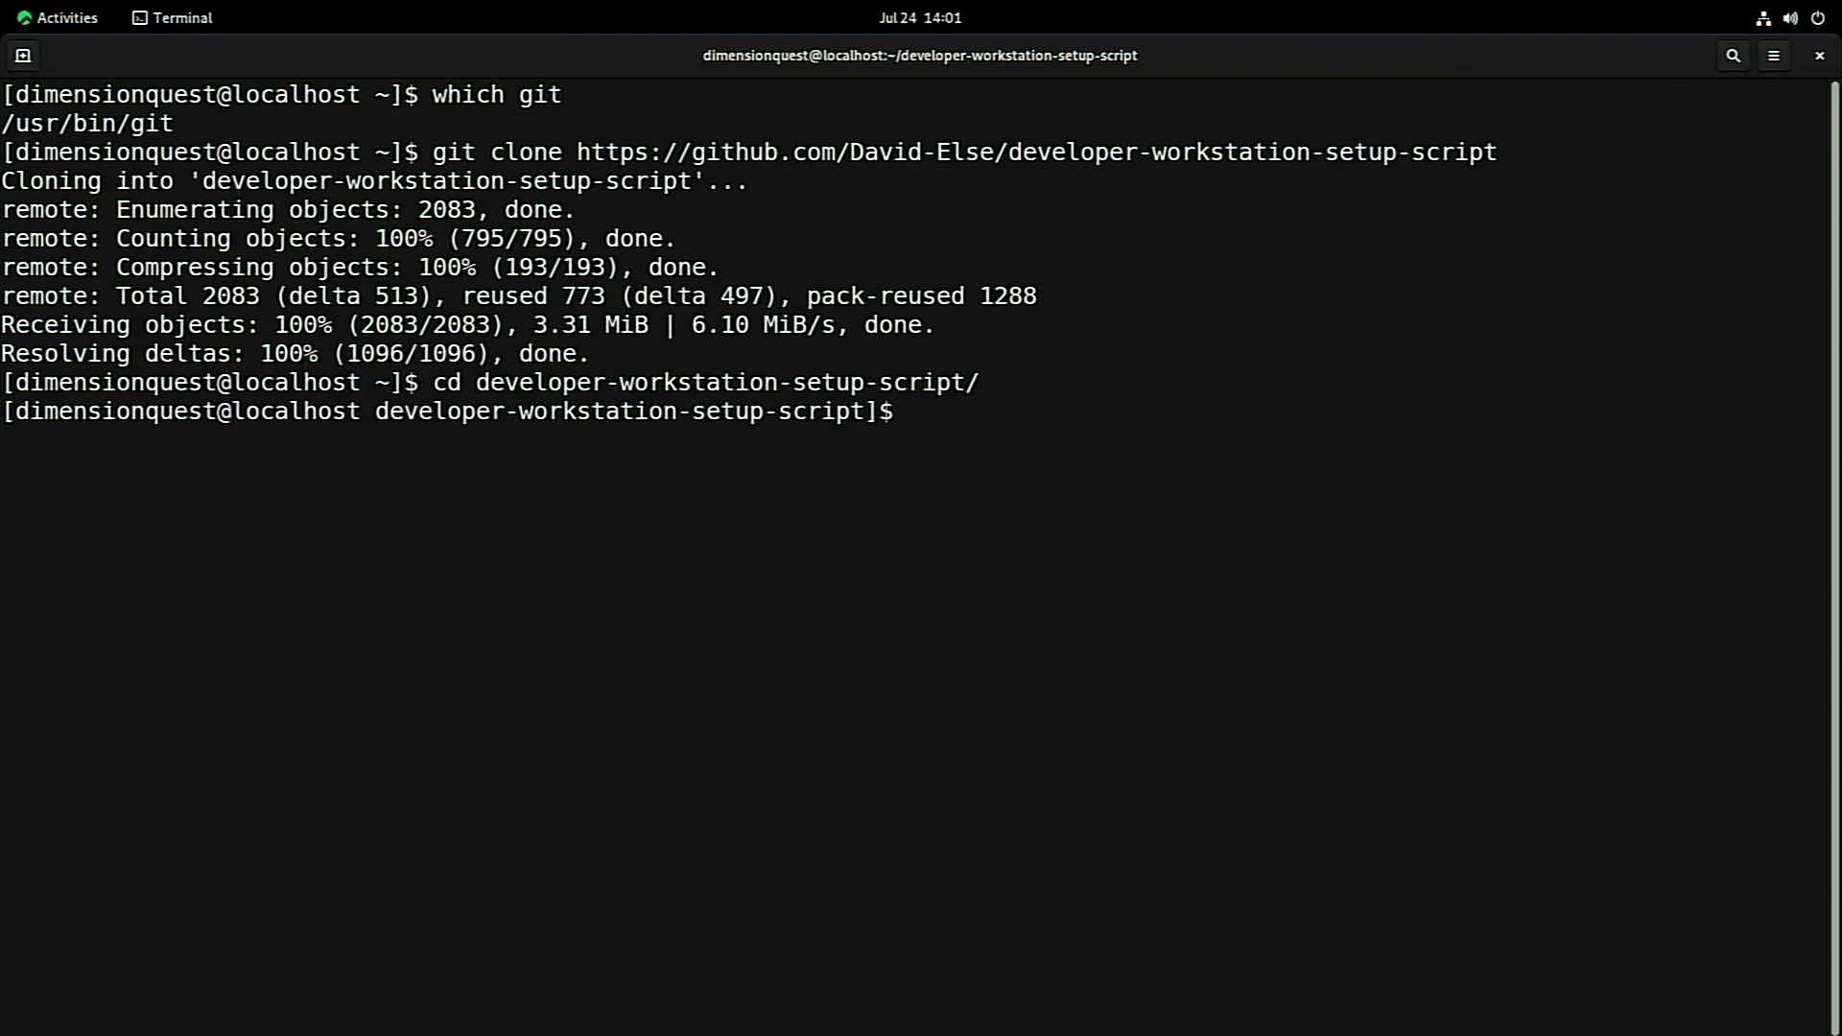
{"action": "type", "text": "ls"}
{"action": "key", "text": "Return"}
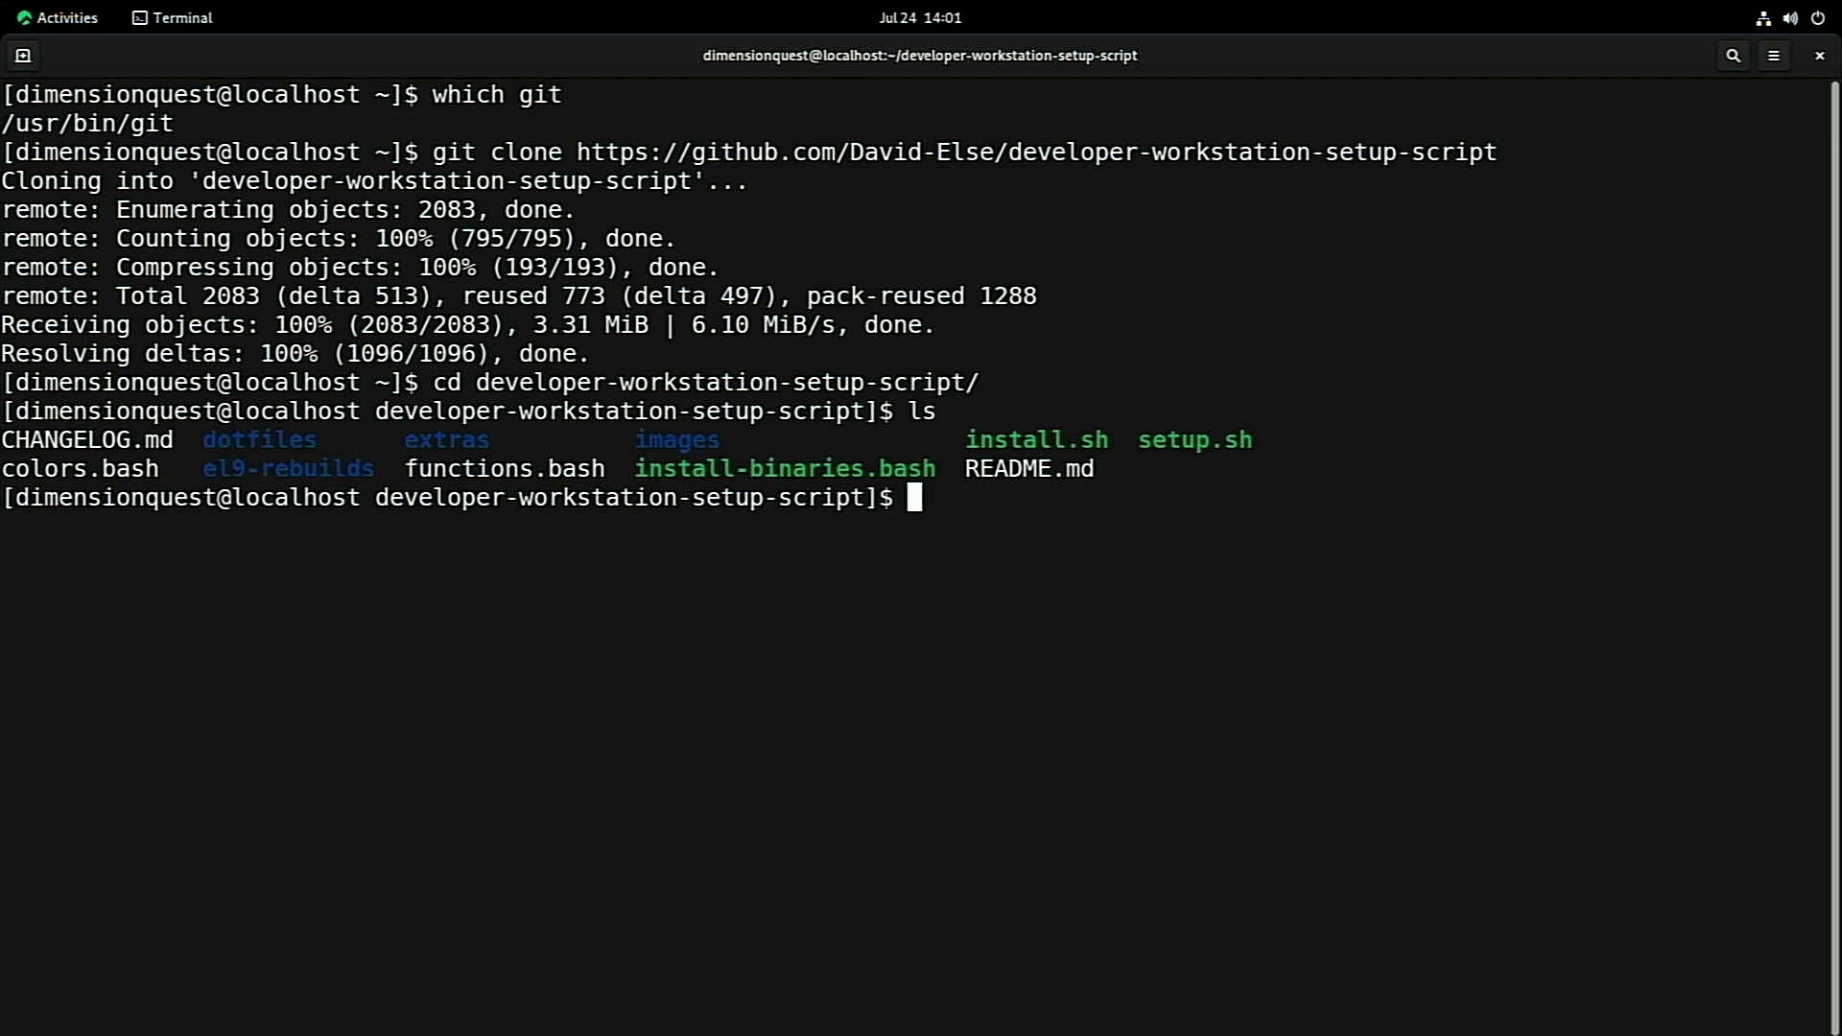
{"action": "type", "text": "vi inst"}
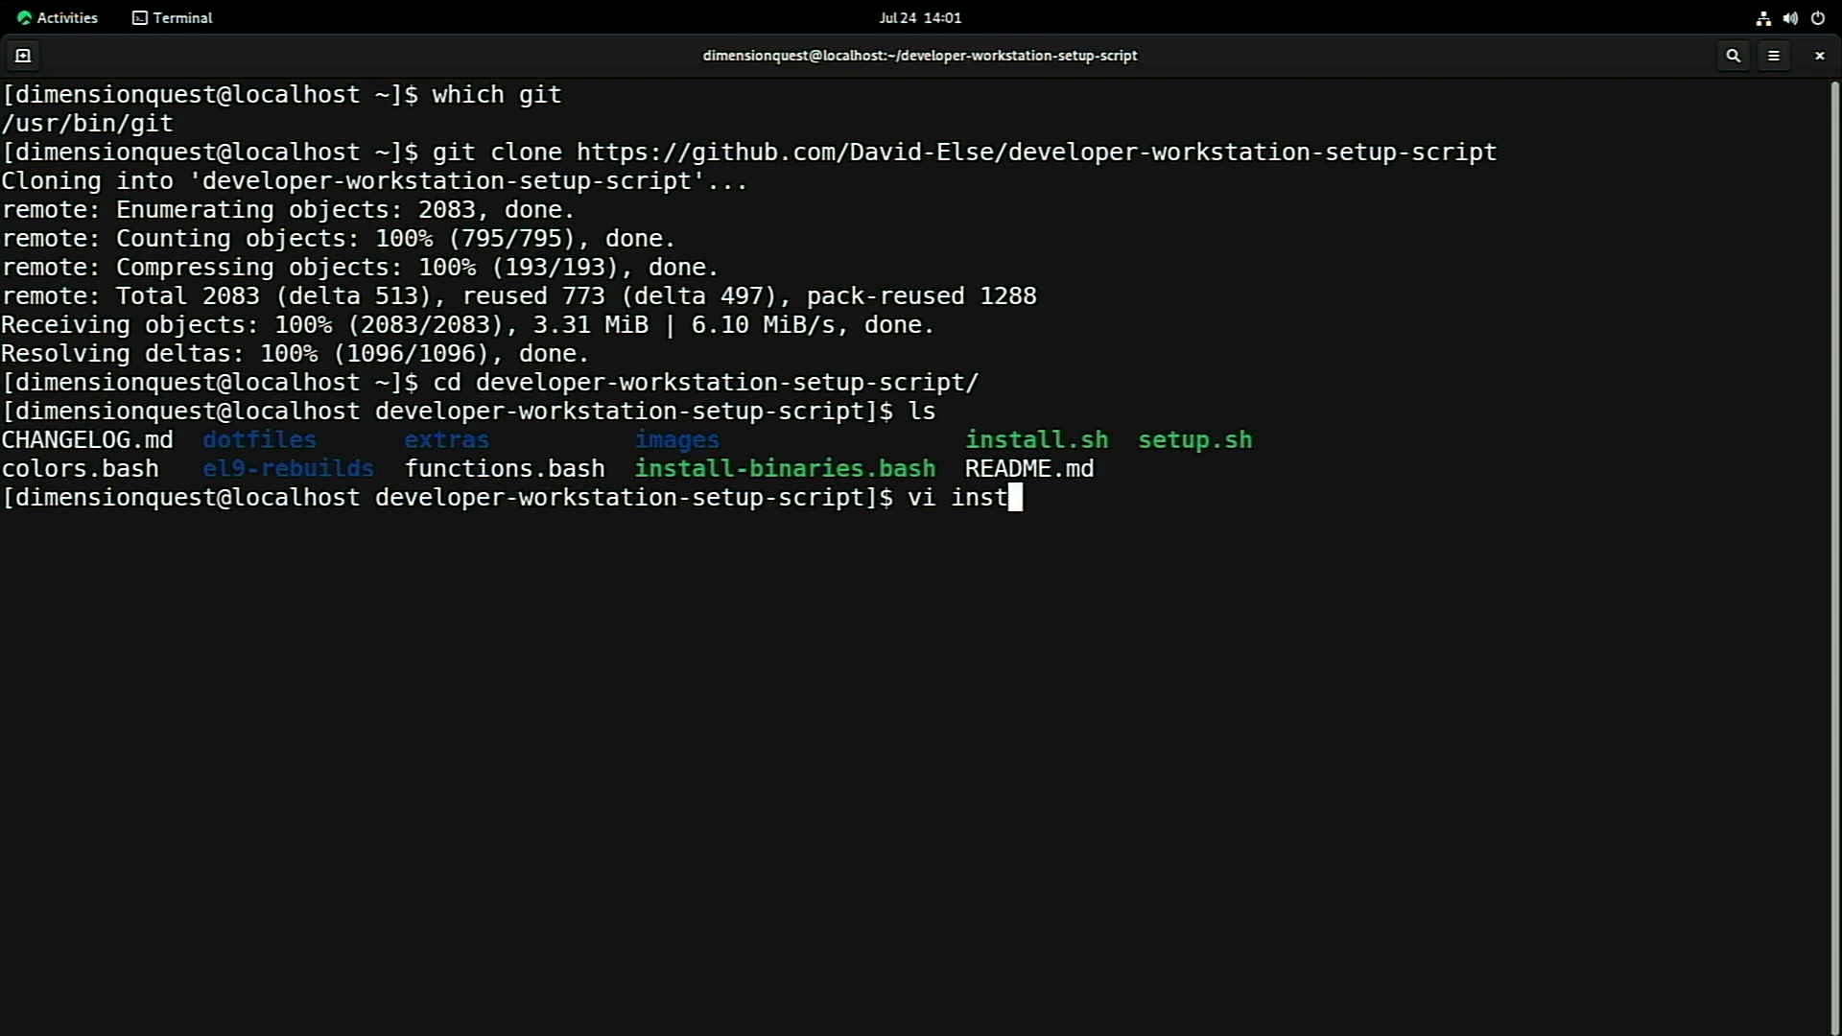
{"action": "type", "text": "all.sh"}
- In install.sh, uncomment the code package entry in the RPM install list
{"action": "key", "text": "Return"}
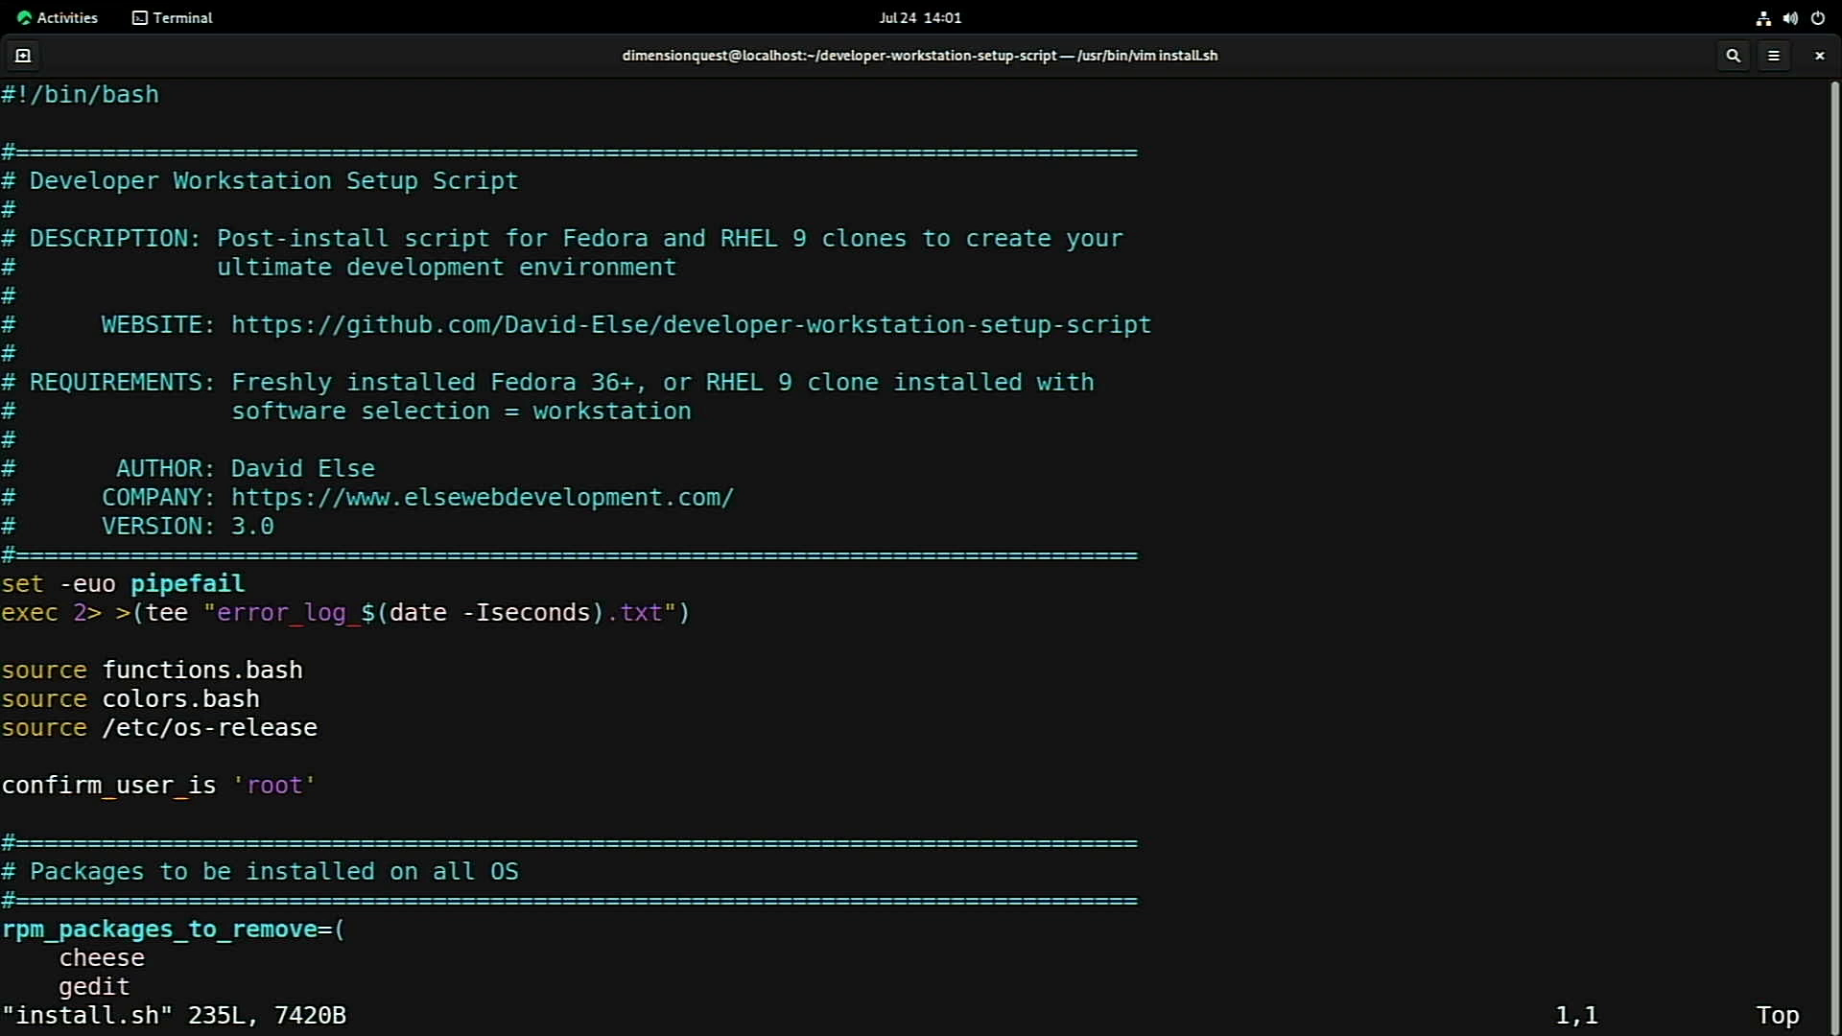
{"action": "key", "text": "j"}
{"action": "key", "text": "j"}
{"action": "key", "text": "j"}
{"action": "key", "text": "j"}
{"action": "key", "text": "j"}
{"action": "key", "text": "j"}
{"action": "key", "text": "j"}
{"action": "key", "text": "j"}
{"action": "key", "text": "j"}
{"action": "key", "text": "j"}
{"action": "key", "text": "j"}
{"action": "key", "text": "j"}
{"action": "key", "text": "j"}
{"action": "key", "text": "j"}
{"action": "key", "text": "j"}
{"action": "key", "text": "j"}
{"action": "key", "text": "j"}
{"action": "key", "text": "j"}
{"action": "key", "text": "j"}
{"action": "key", "text": "j"}
{"action": "key", "text": "j"}
{"action": "key", "text": "j"}
{"action": "key", "text": "j"}
{"action": "key", "text": "j"}
{"action": "key", "text": "j"}
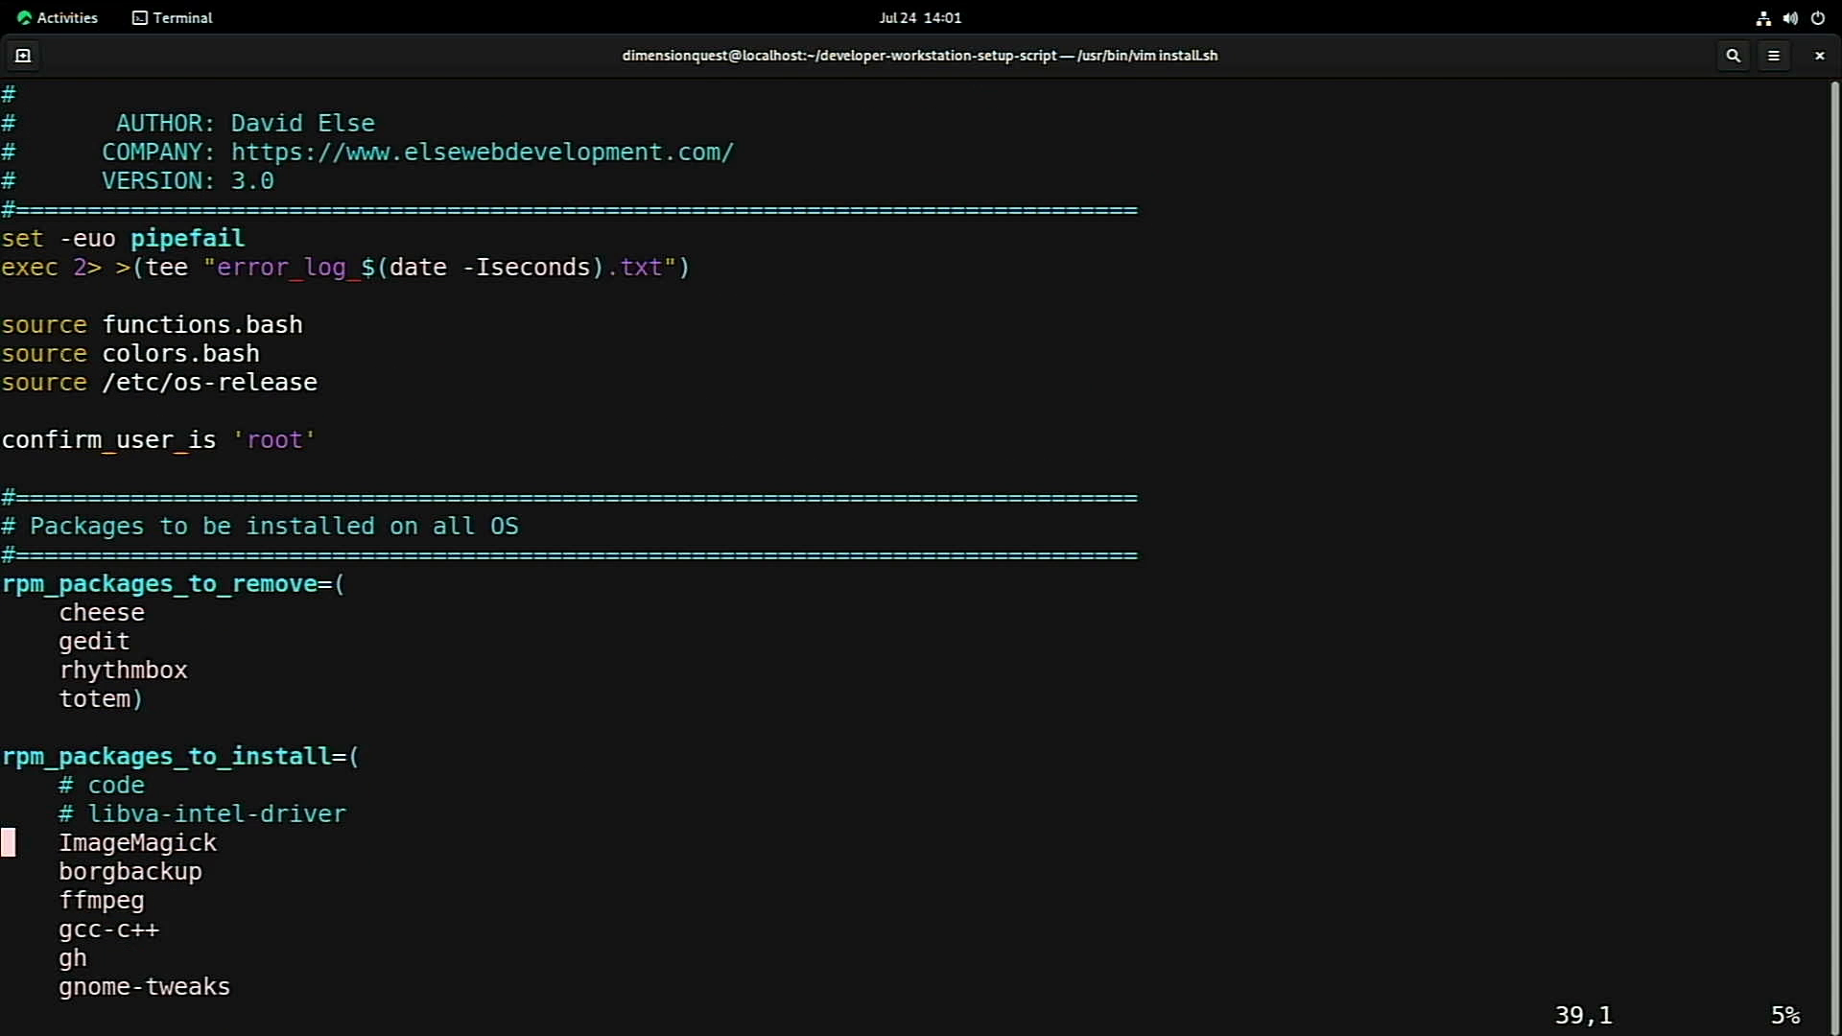
{"action": "key", "text": "j"}
{"action": "key", "text": "j"}
{"action": "key", "text": "k"}
{"action": "key", "text": "k"}
{"action": "key", "text": "k"}
{"action": "key", "text": "k"}
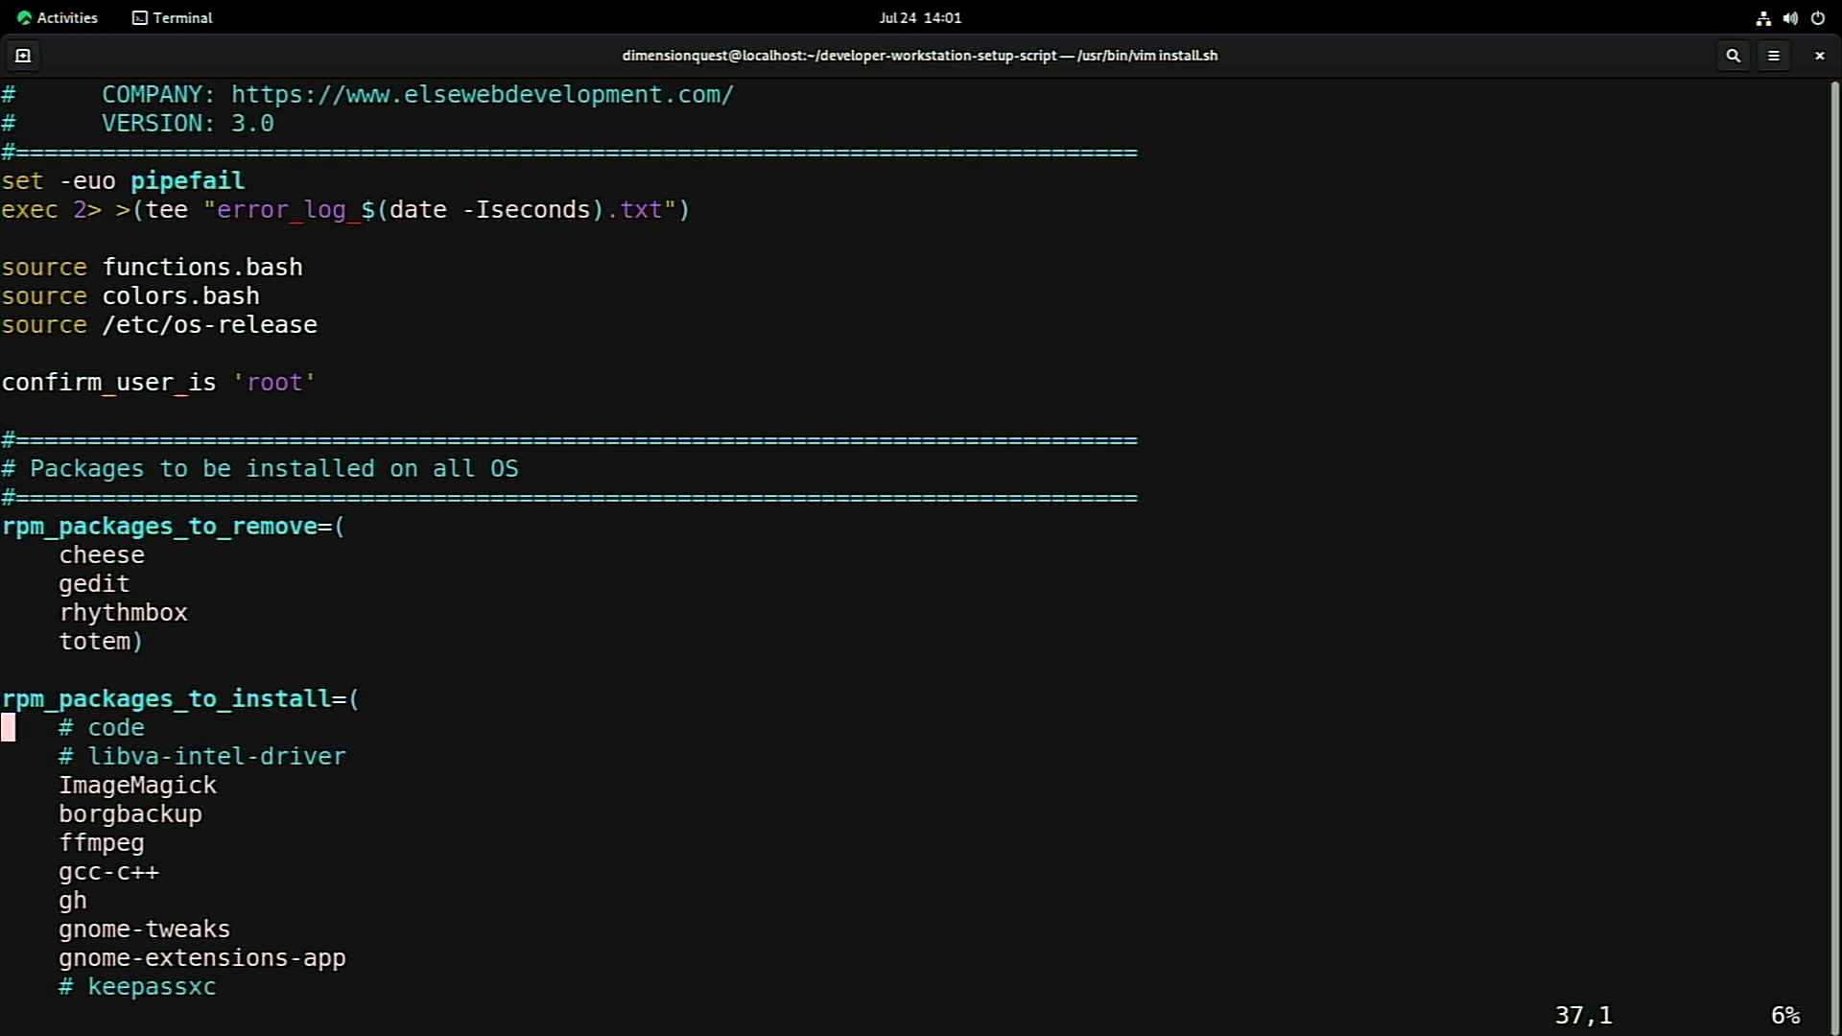
{"action": "key", "text": "l"}
{"action": "key", "text": "l"}
{"action": "key", "text": "l"}
{"action": "key", "text": "l"}
{"action": "key", "text": "l"}
{"action": "key", "text": "h"}
{"action": "key", "text": "x"}
{"action": "key", "text": "x"}
- Add a terminator package line below the kitty entry
{"action": "key", "text": "j"}
{"action": "key", "text": "j"}
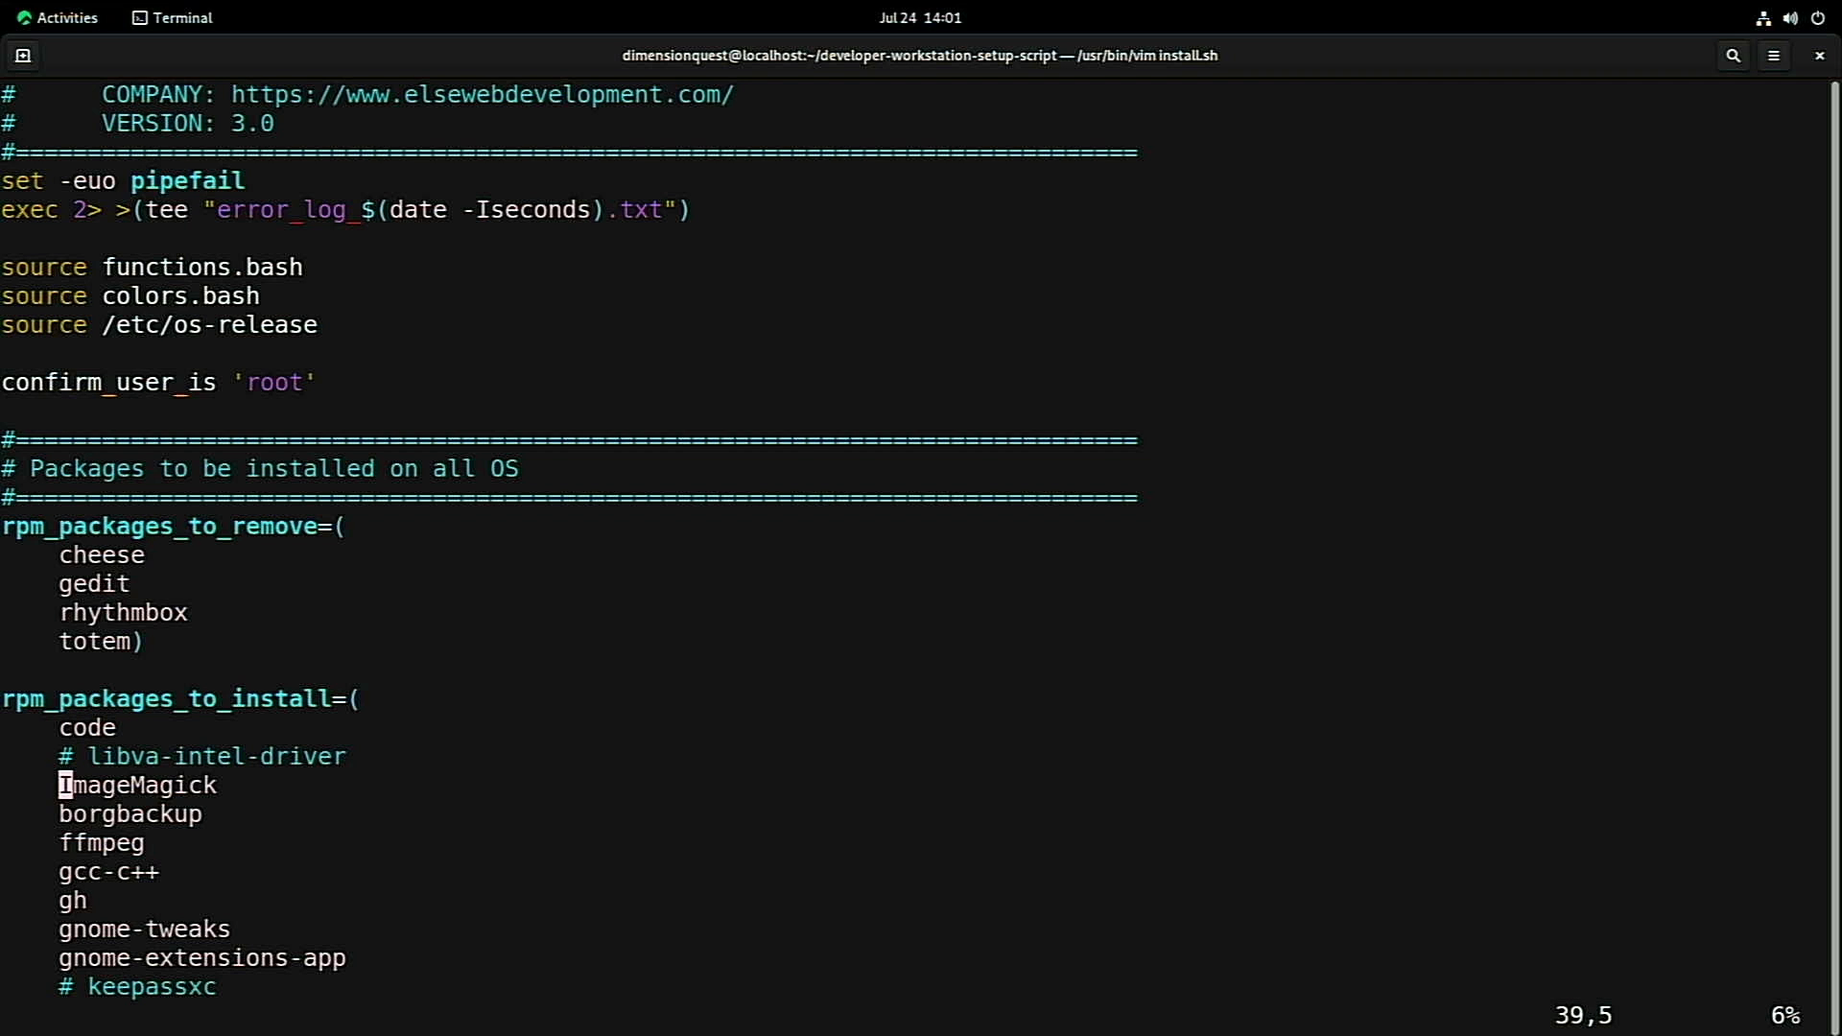
{"action": "key", "text": "j"}
{"action": "key", "text": "j"}
{"action": "key", "text": "j"}
{"action": "key", "text": "j"}
{"action": "key", "text": "j"}
{"action": "key", "text": "j"}
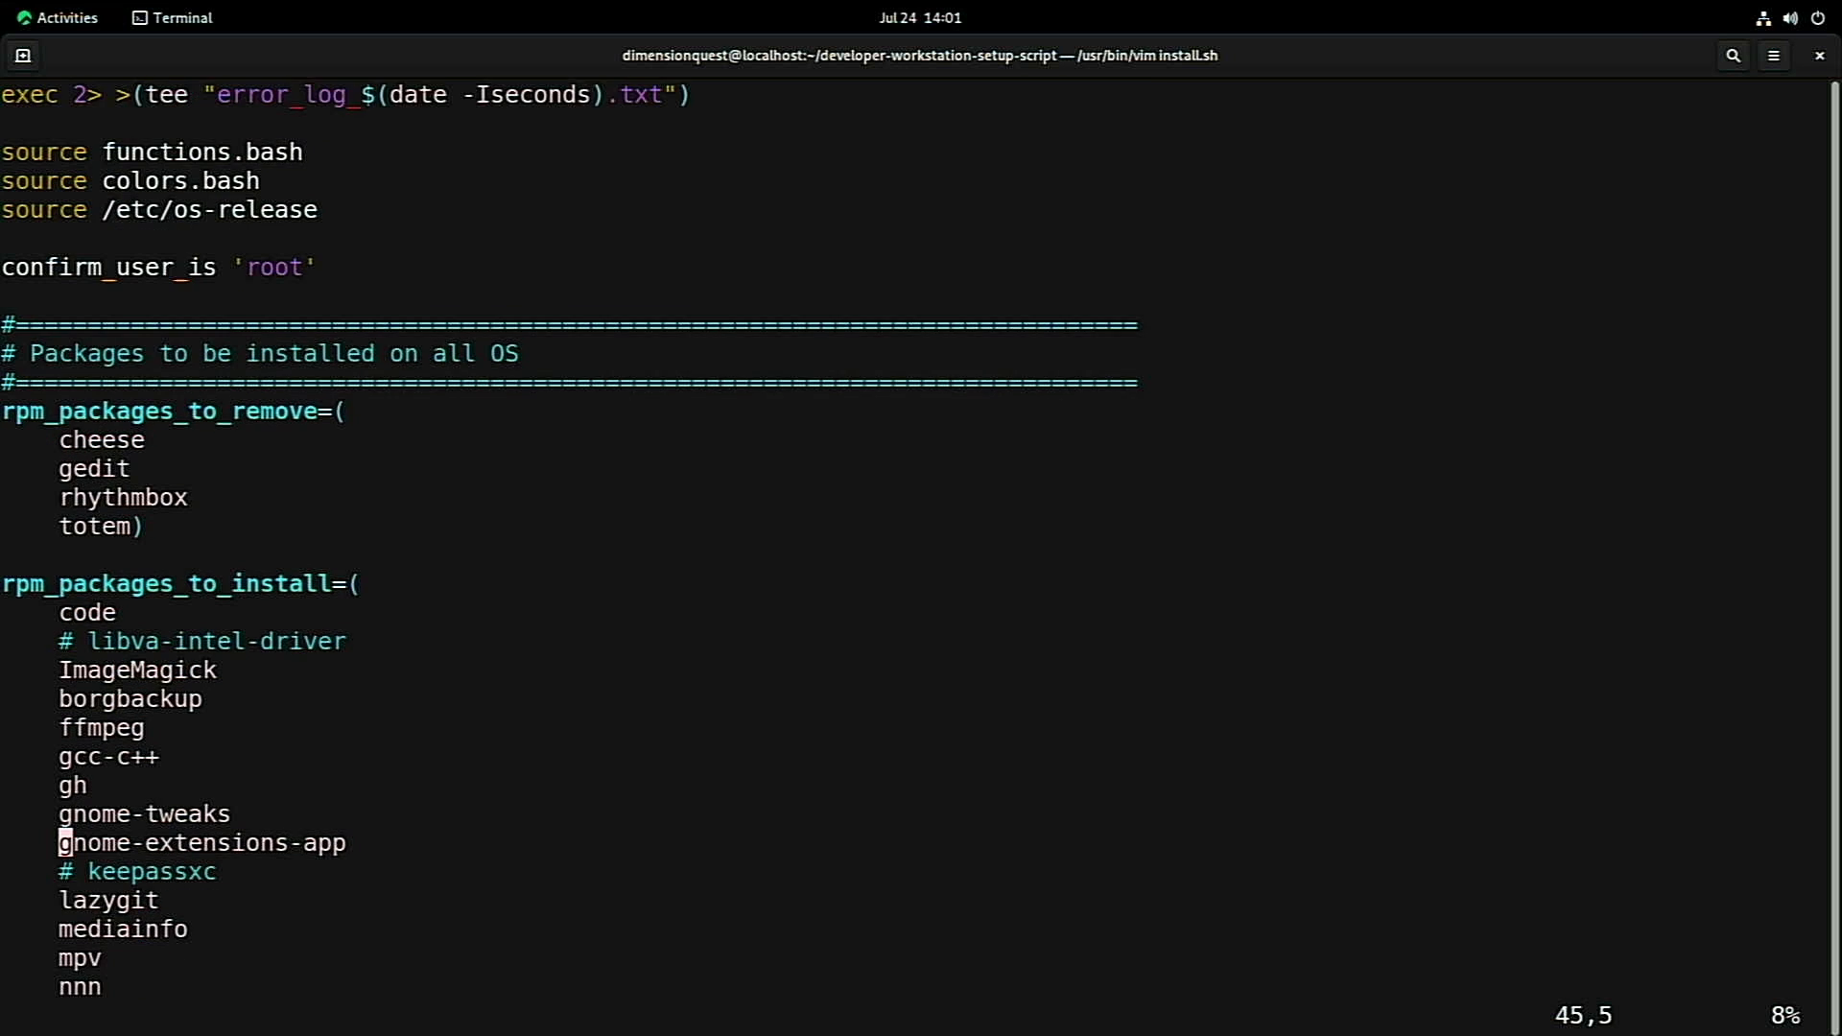
{"action": "key", "text": "j"}
{"action": "key", "text": "j"}
{"action": "key", "text": "j"}
{"action": "key", "text": "j"}
{"action": "key", "text": "j"}
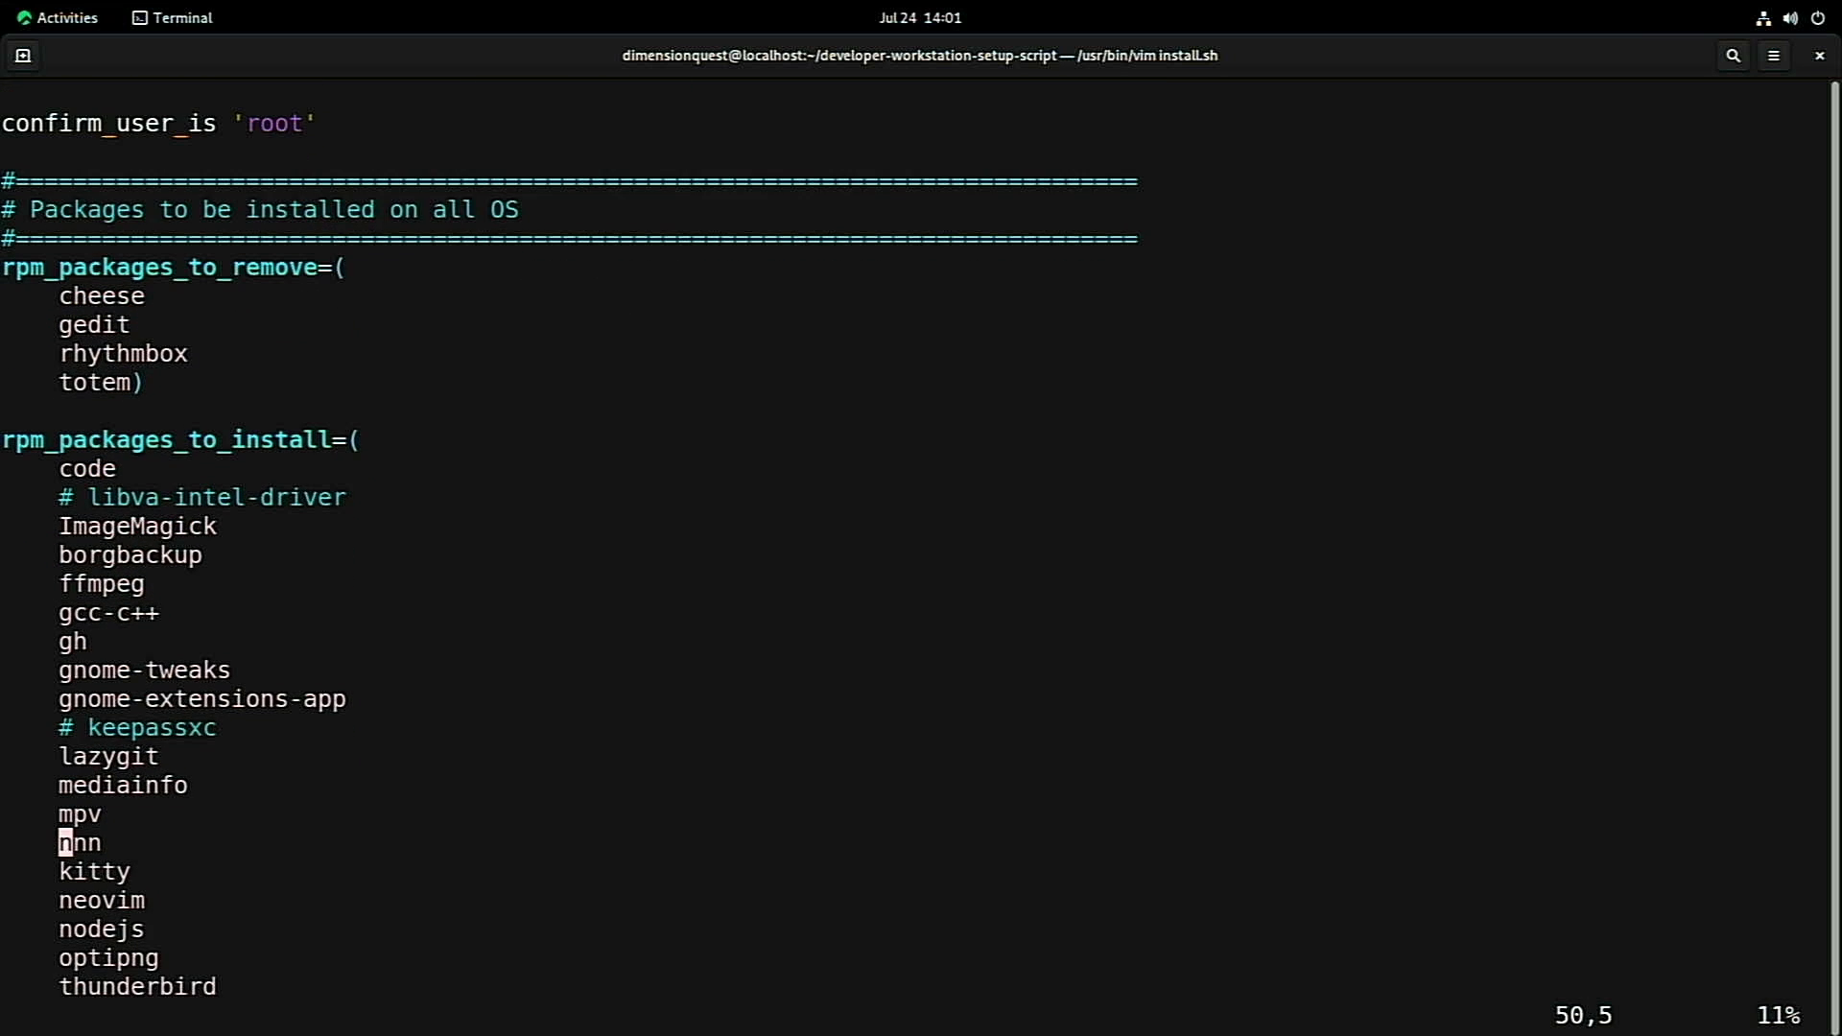
{"action": "key", "text": "j"}
{"action": "key", "text": "j"}
{"action": "key", "text": "j"}
{"action": "key", "text": "j"}
{"action": "key", "text": "j"}
{"action": "key", "text": "j"}
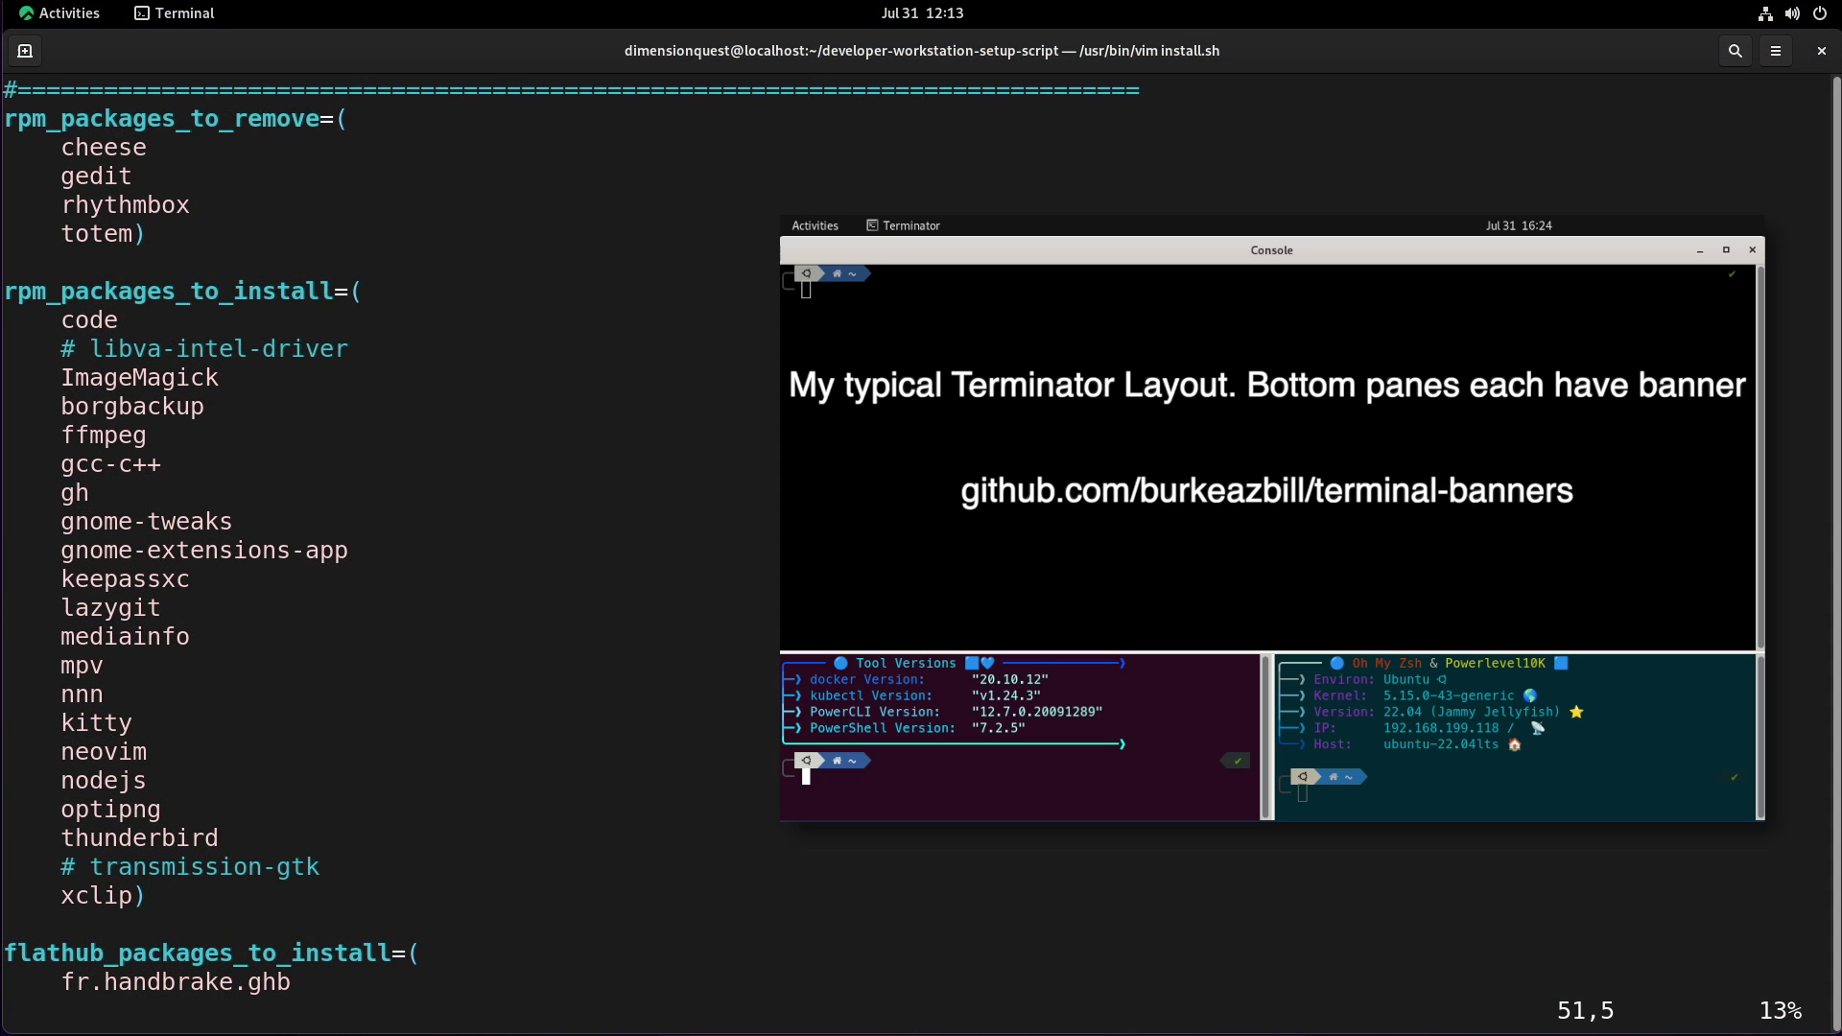
{"action": "key", "text": "dollar"}
{"action": "key", "text": "a"}
{"action": "key", "text": "Return"}
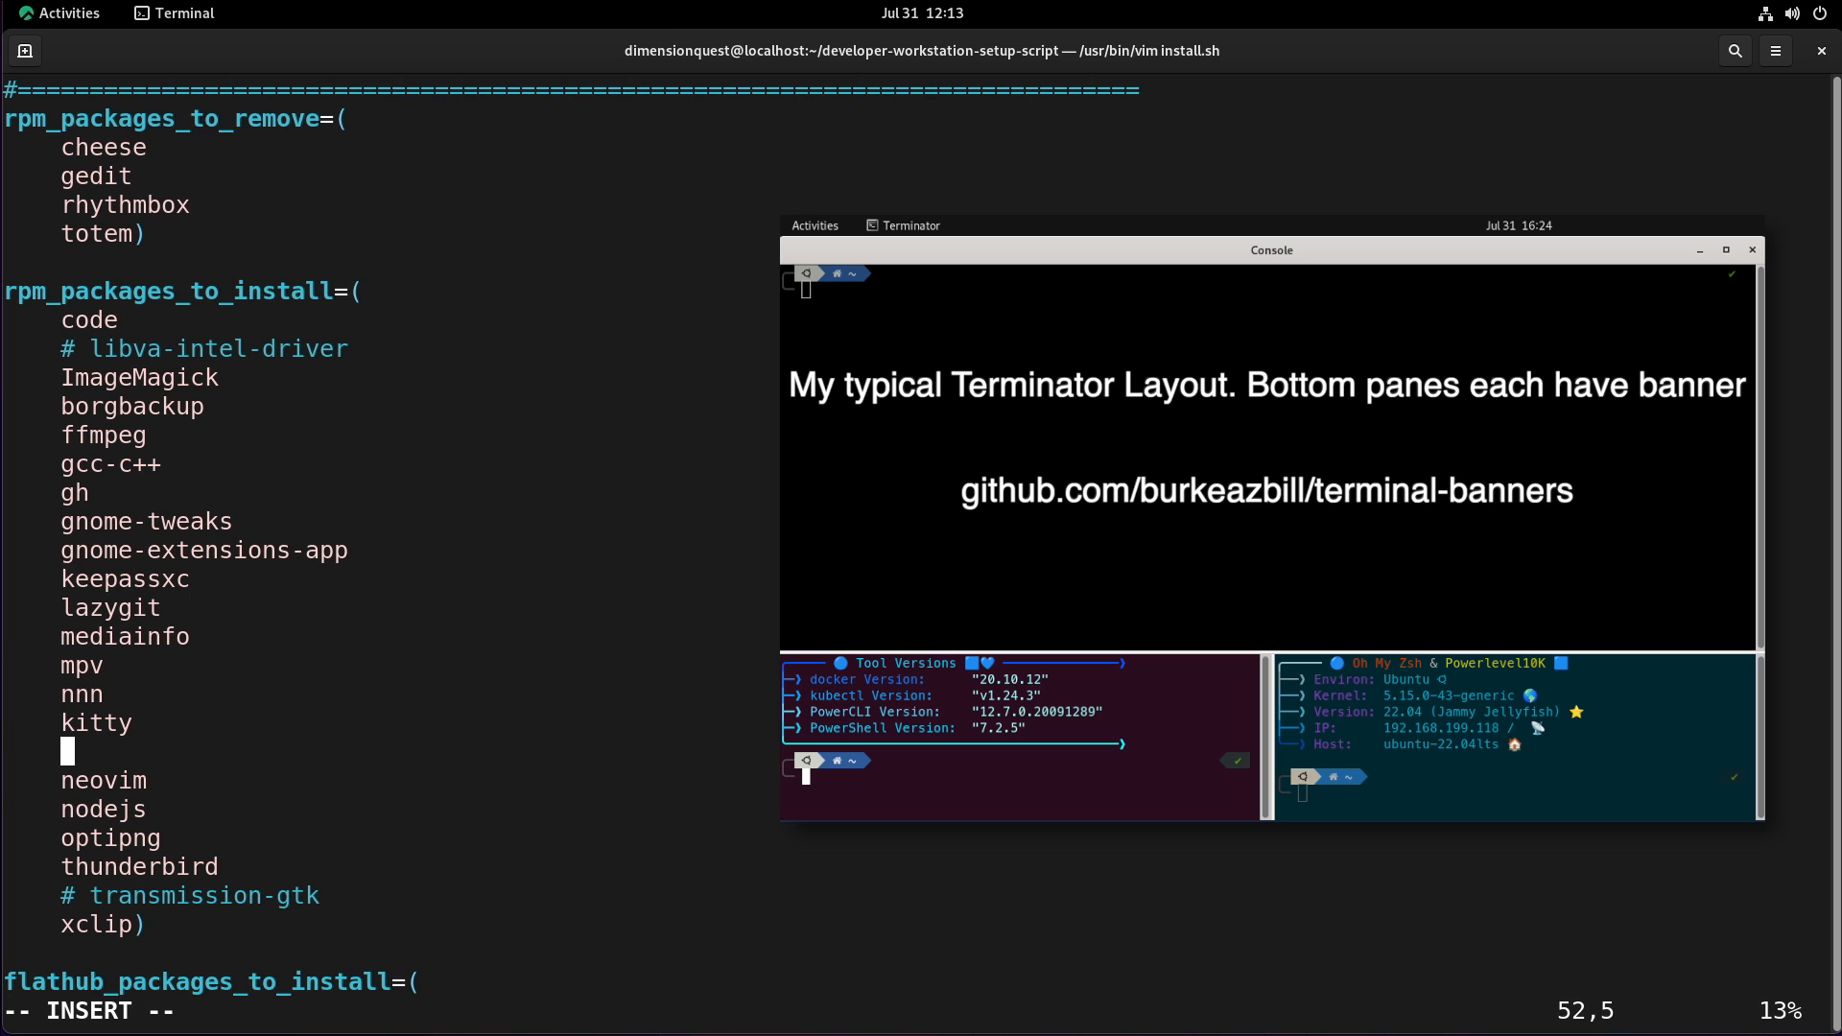
{"action": "type", "text": "terminato"}
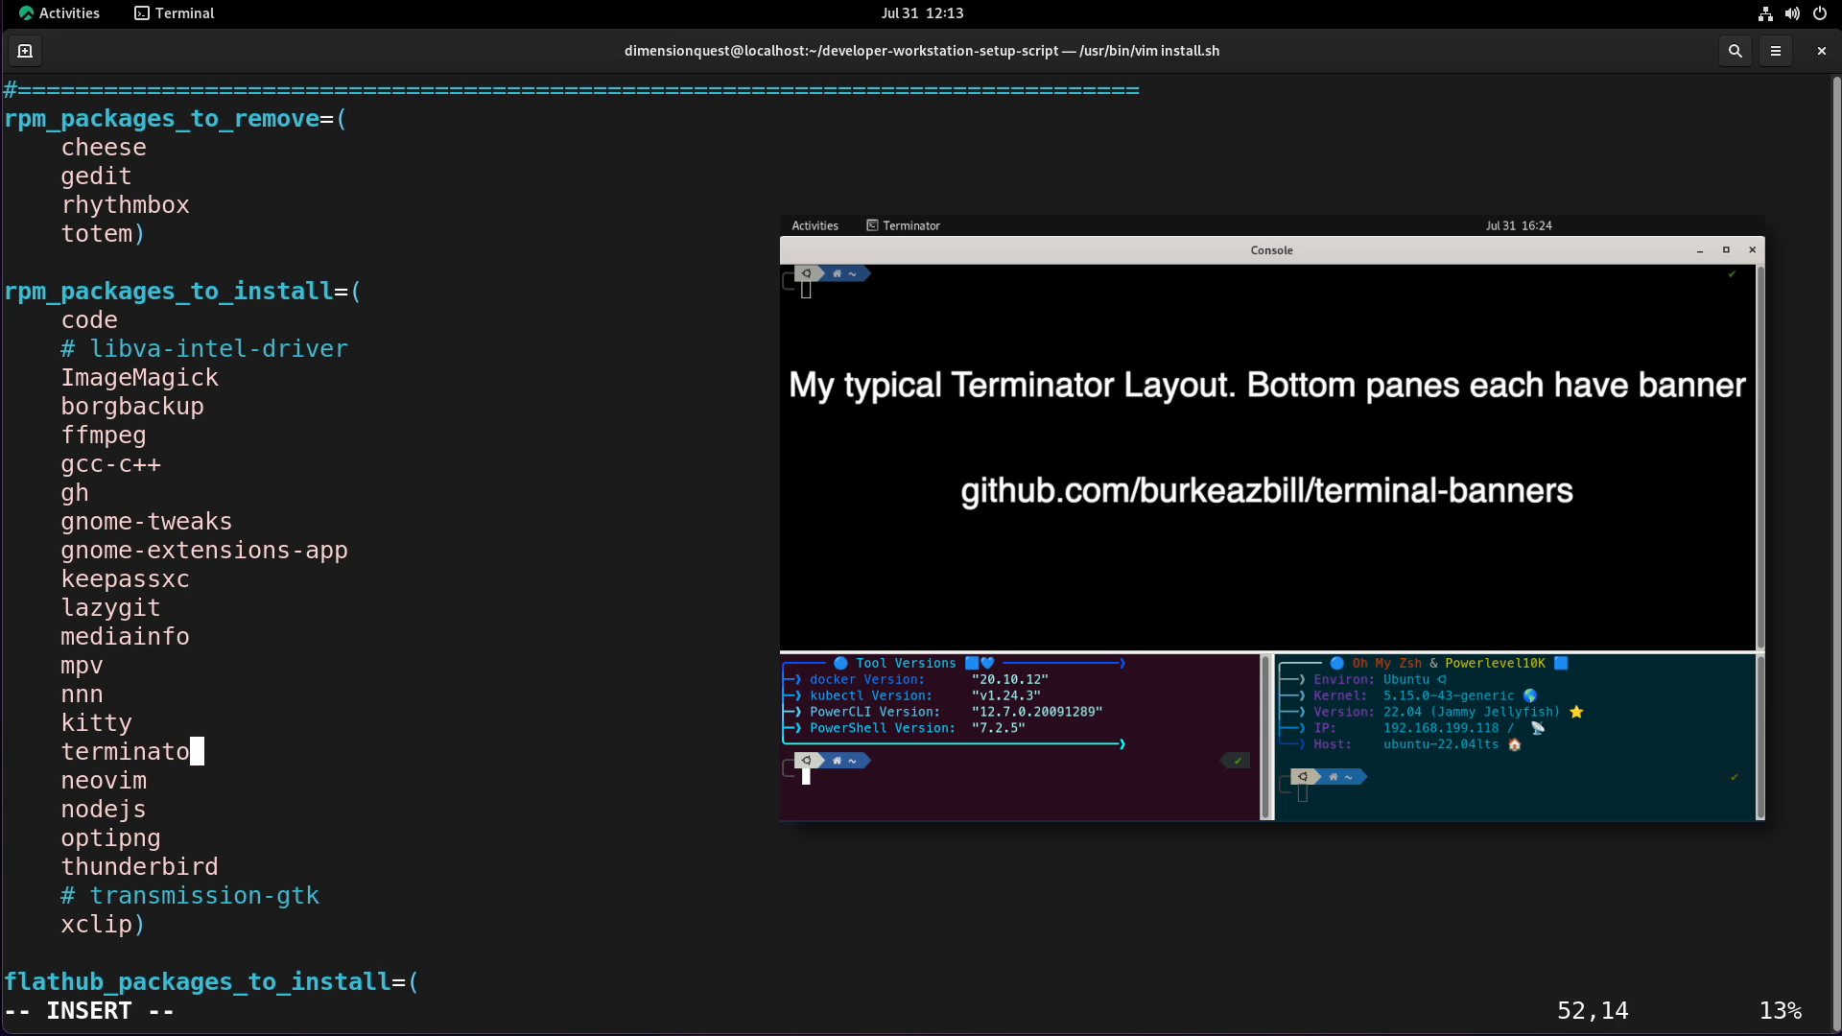
{"action": "type", "text": "r"}
{"action": "key", "text": "Escape"}
{"action": "type", "text": ":"}
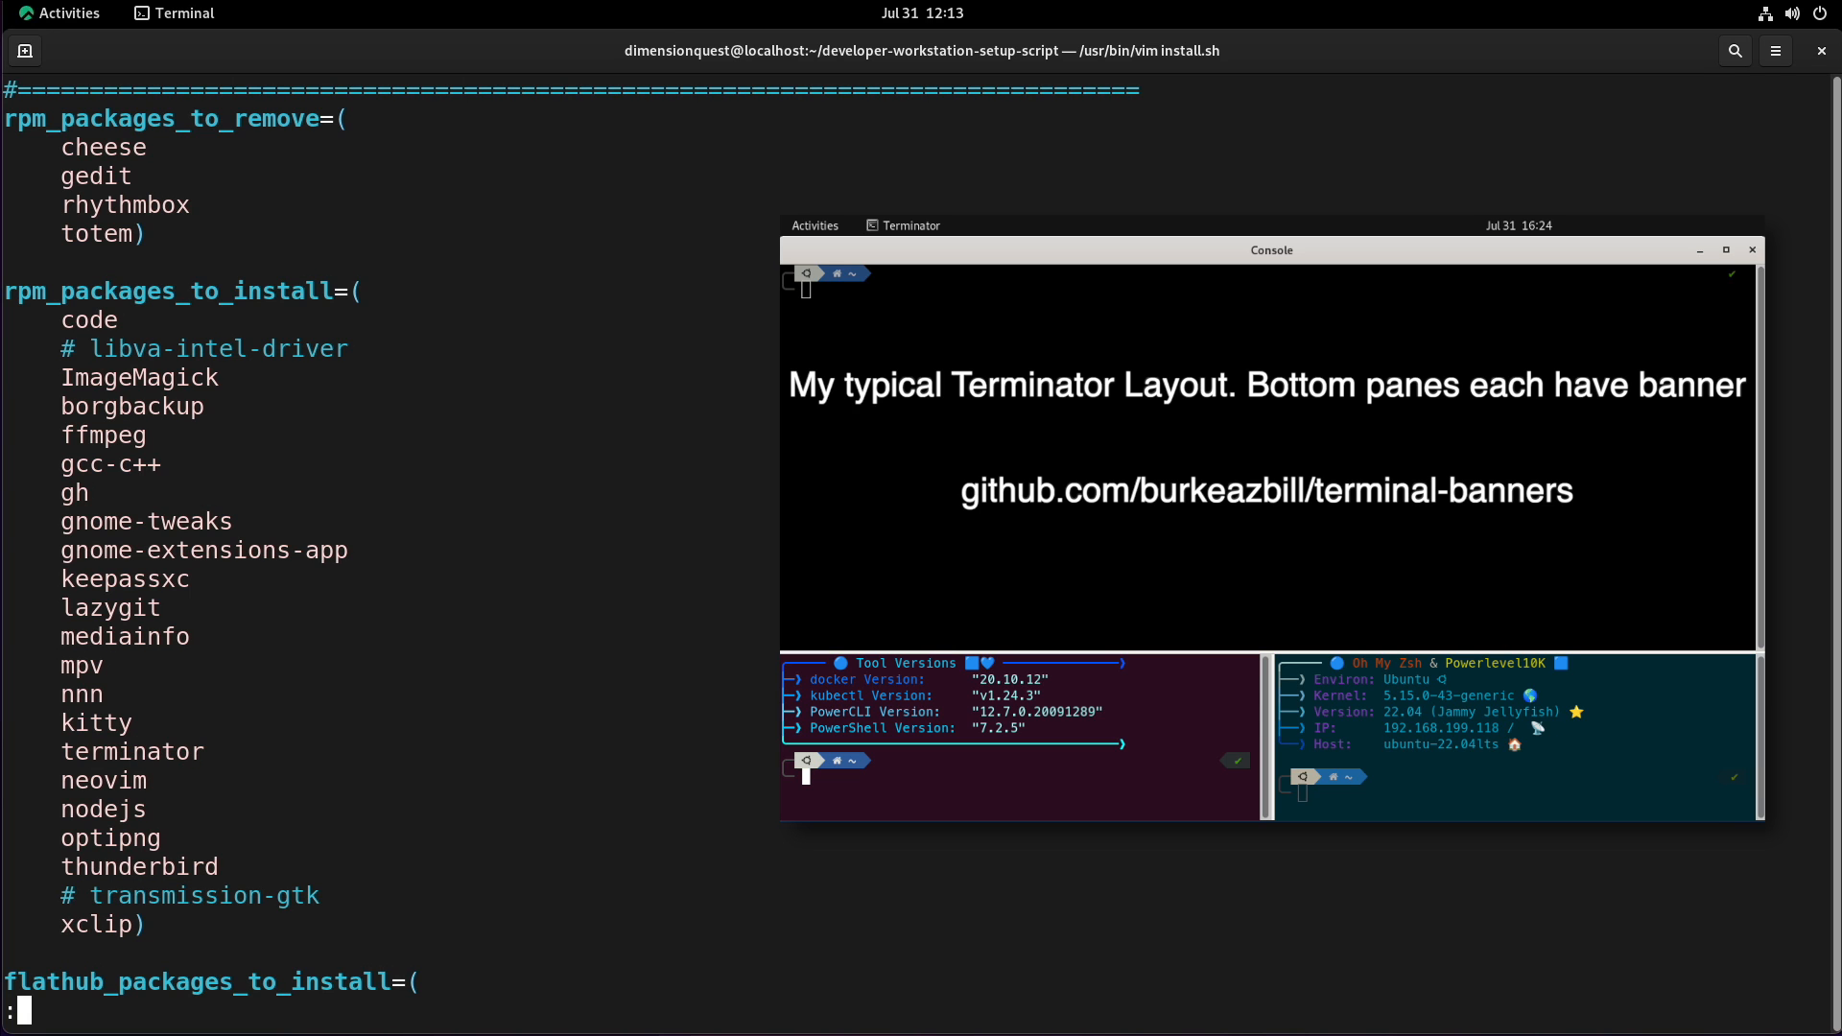
{"action": "type", "text": "x"}
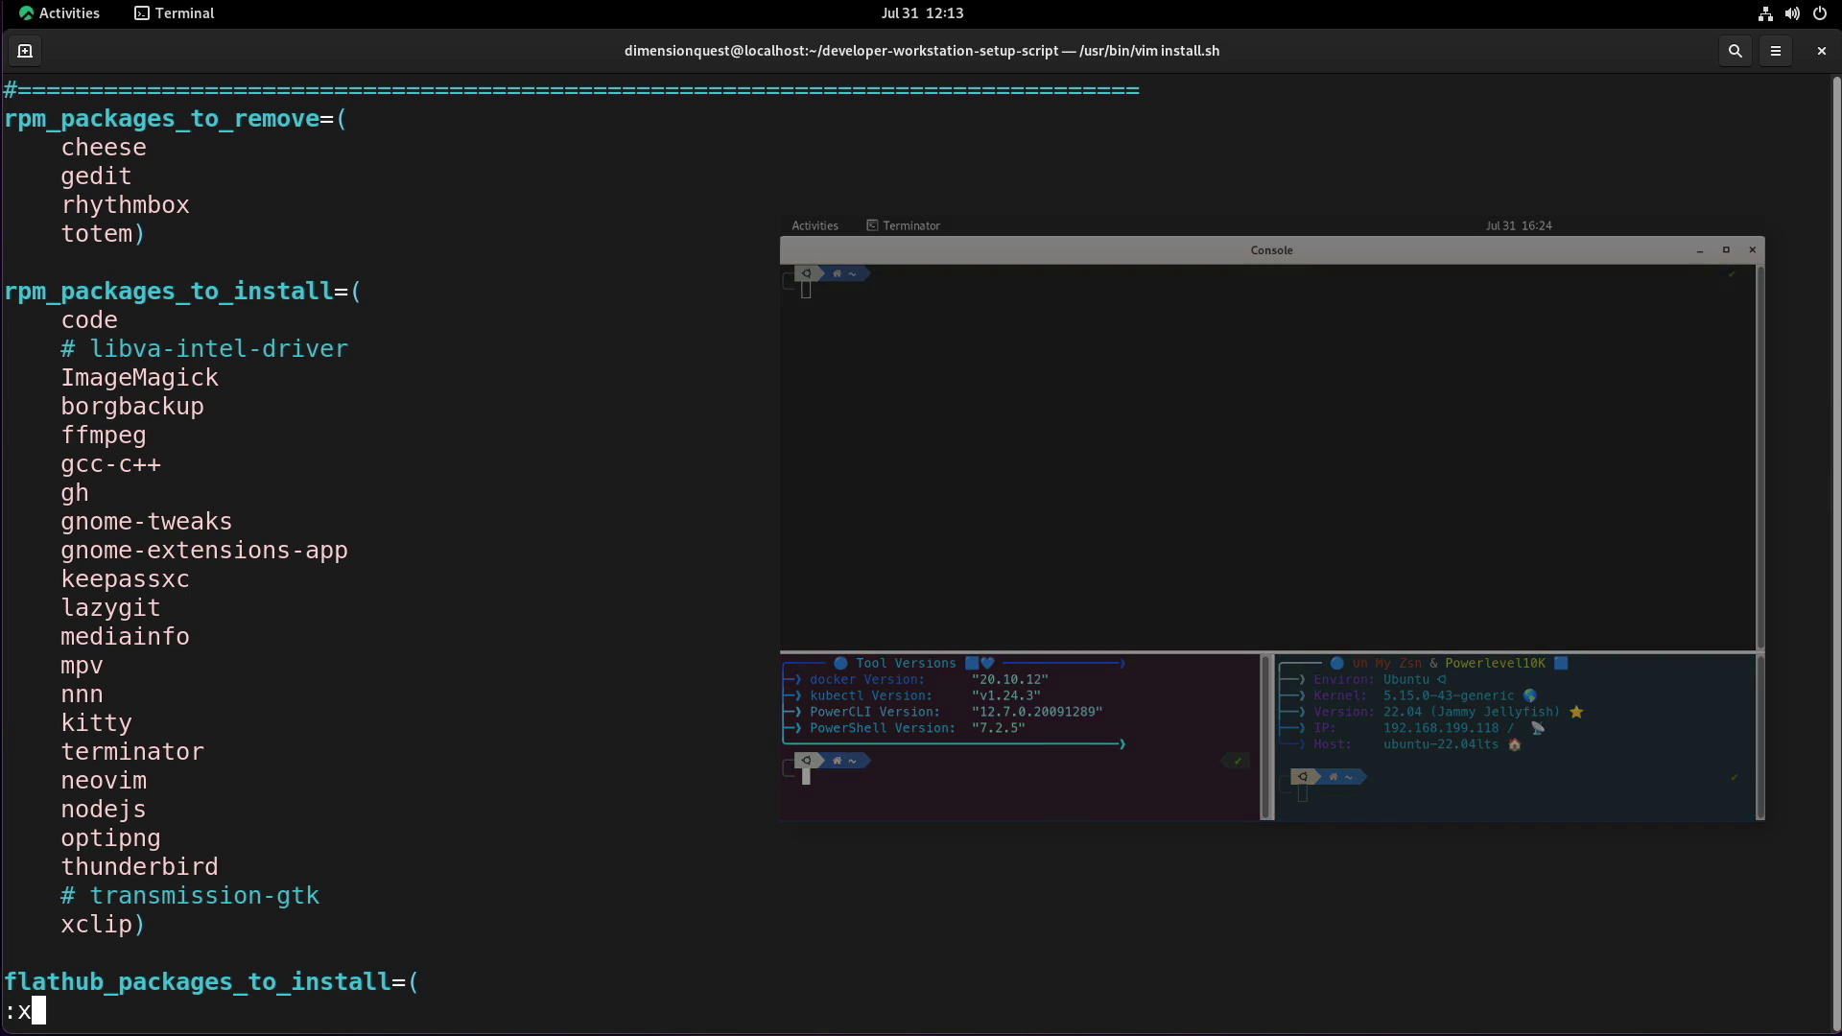
- Save install.sh, then run it as sudo ./install.sh with the password until everything installs
{"action": "key", "text": "Return"}
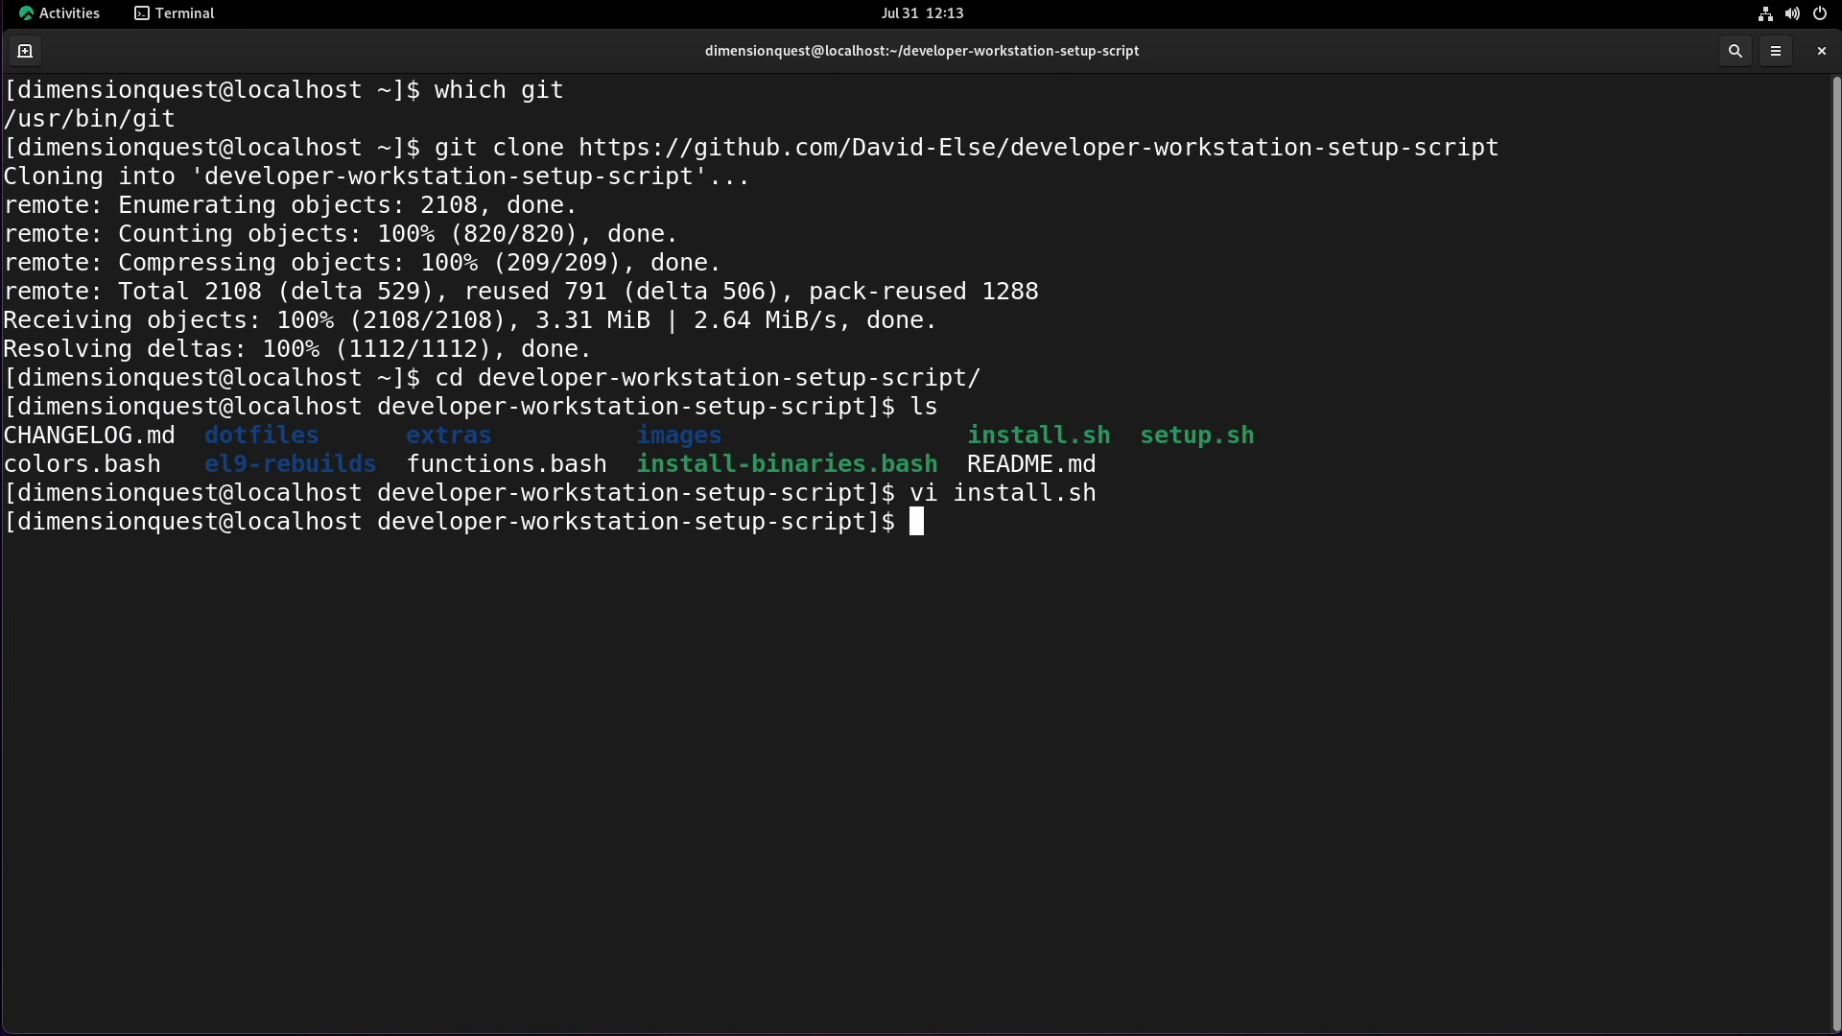
{"action": "type", "text": "./i"}
{"action": "type", "text": "nstall.sh"}
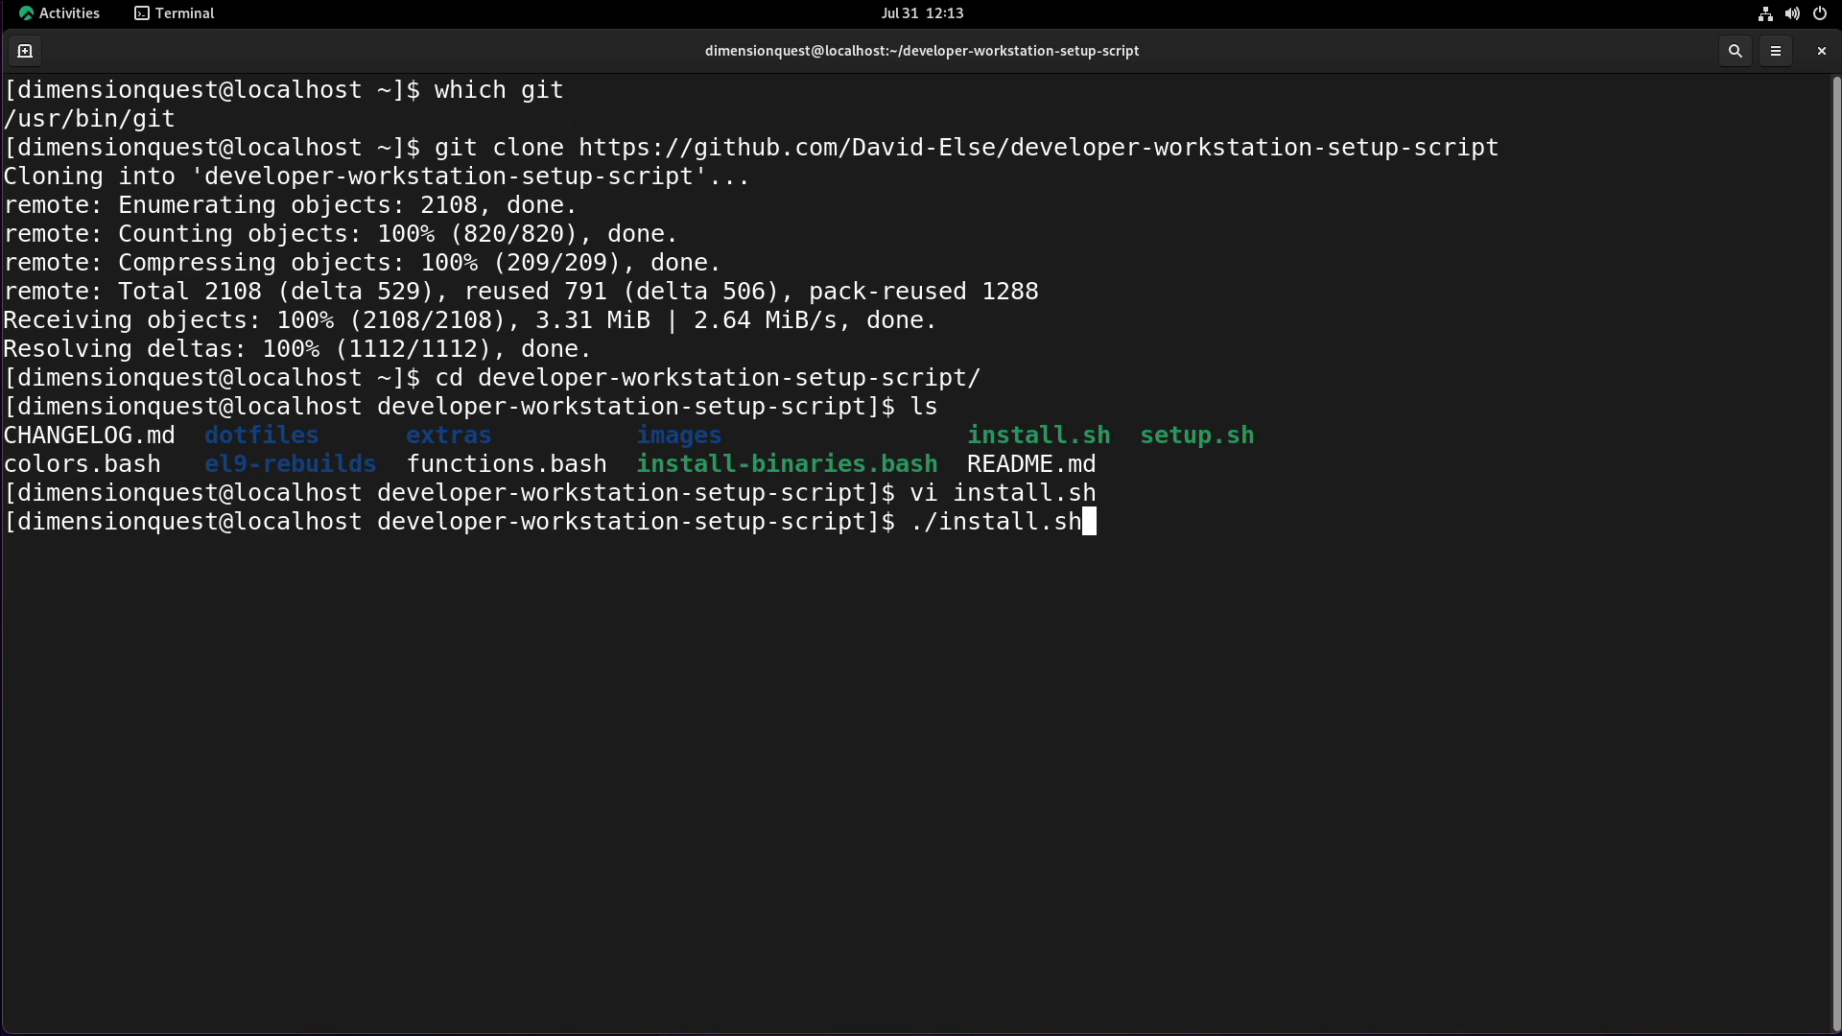
{"action": "key", "text": "Return"}
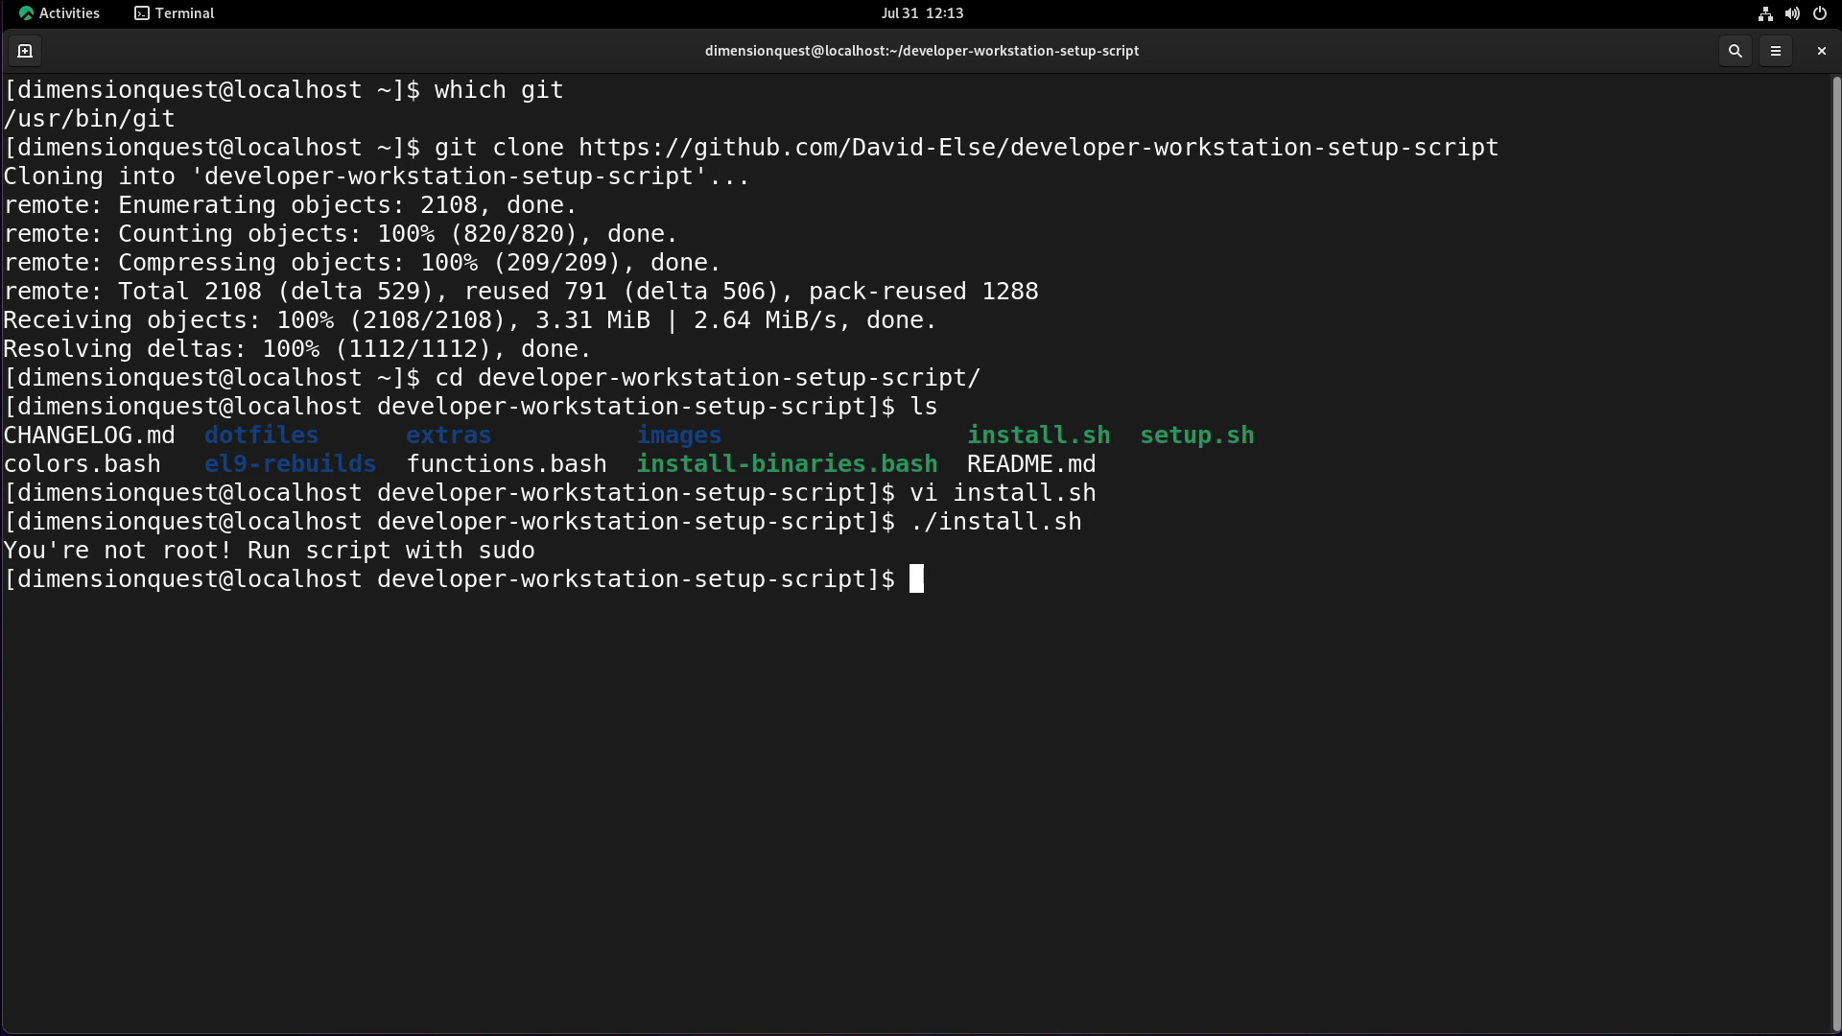
{"action": "type", "text": "sudo "}
{"action": "type", "text": "./ins"}
{"action": "type", "text": "tall.sh"}
{"action": "key", "text": "Return"}
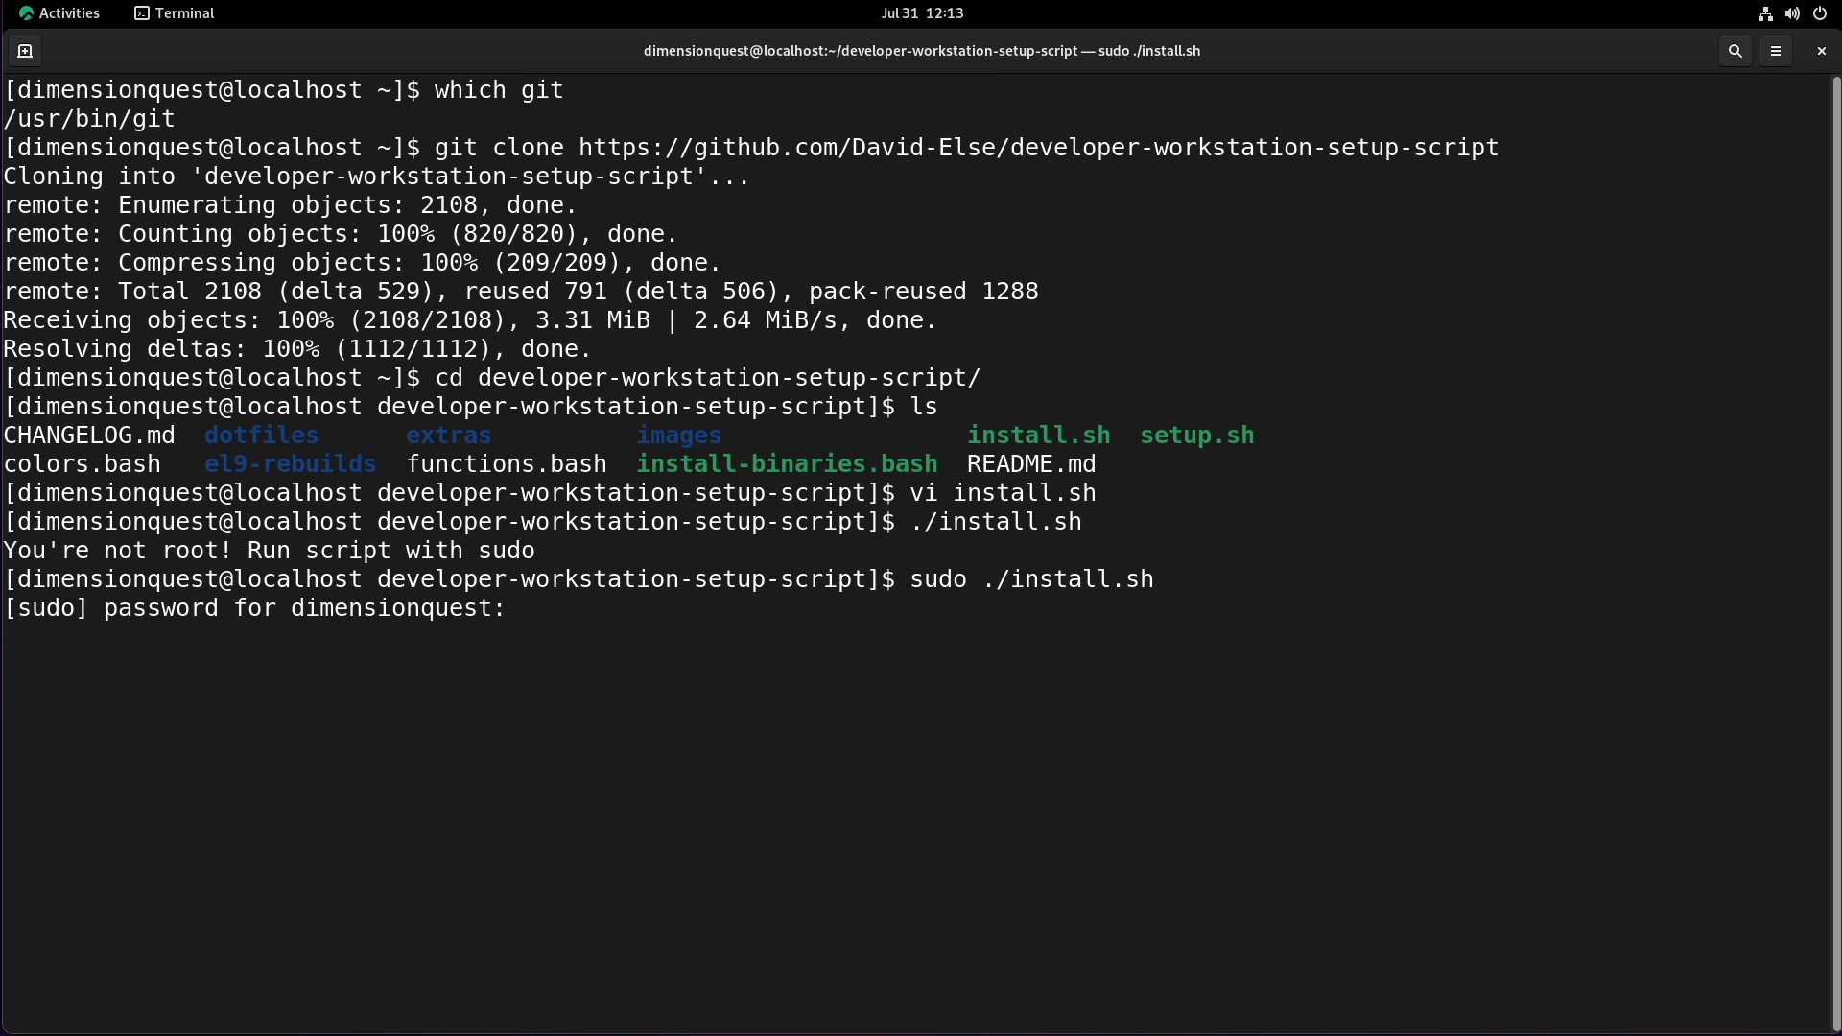
{"action": "key", "text": "Return"}
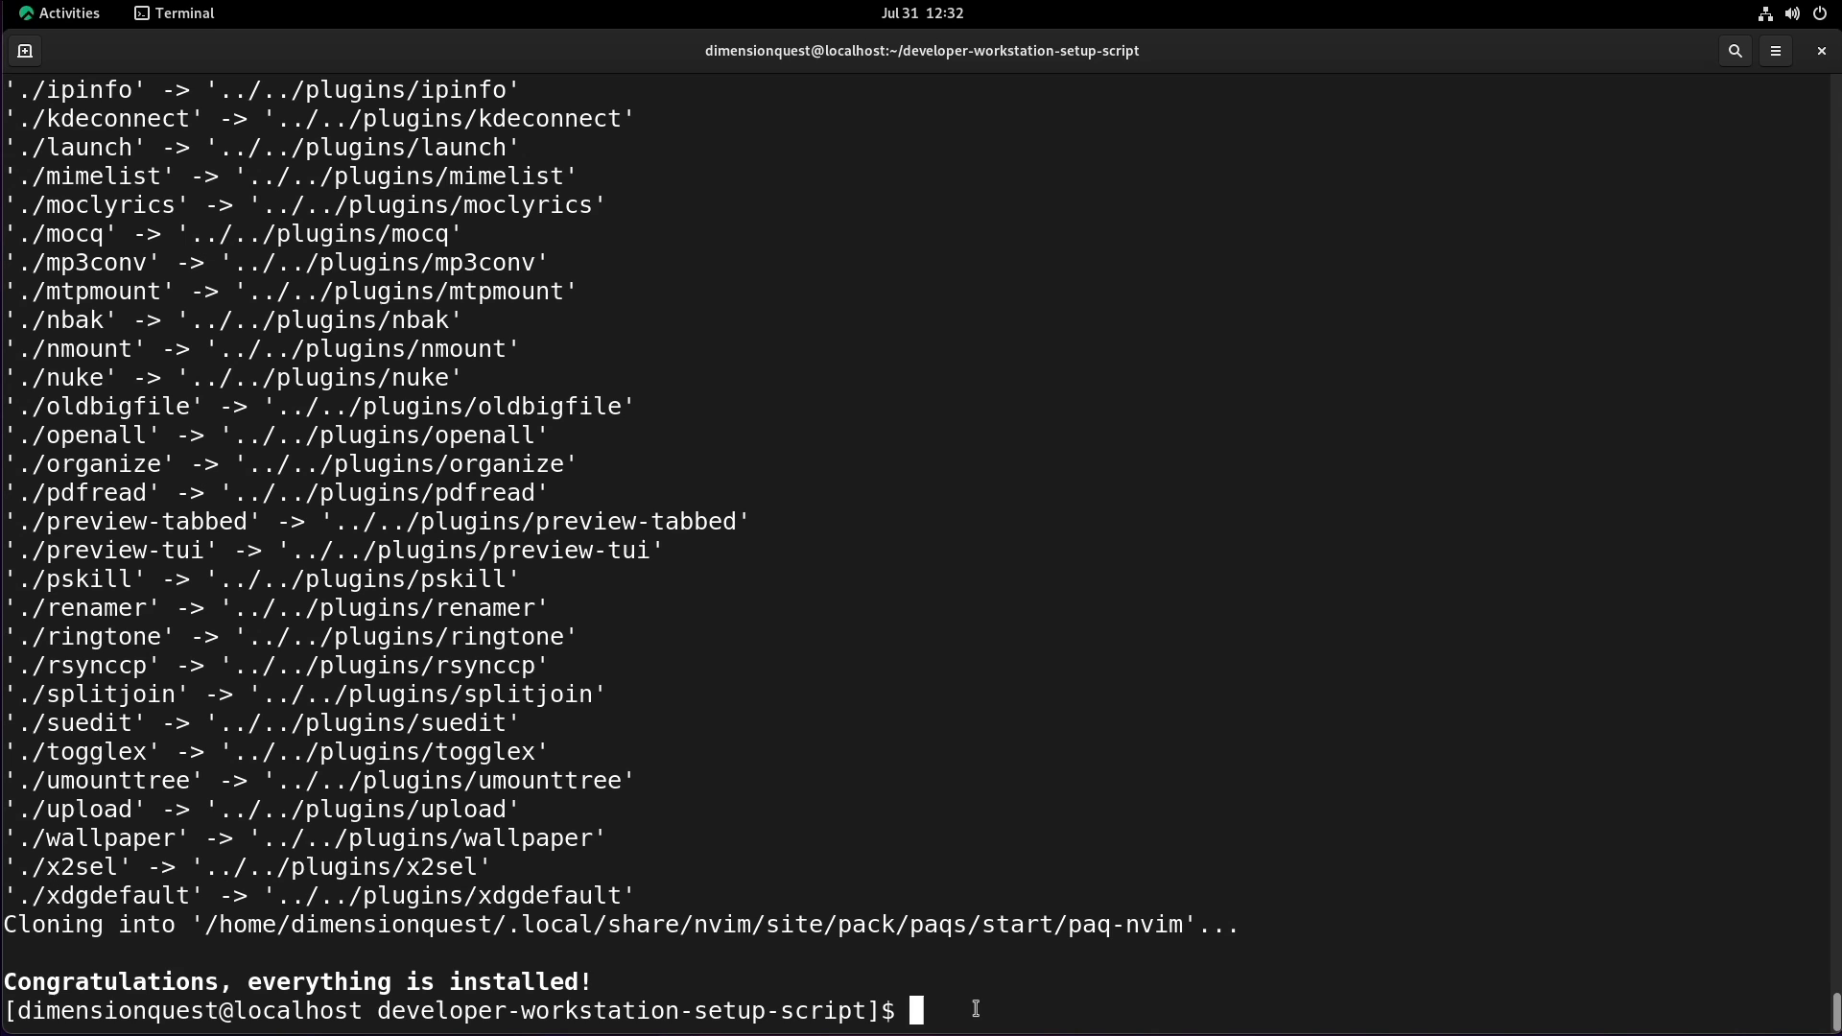
{"action": "type", "text": "ls -ahl *.sh"}
- Run ls -ahl *.sh and ls -ahl to see scripts and error logs with permissions and sizes
{"action": "key", "text": "Return"}
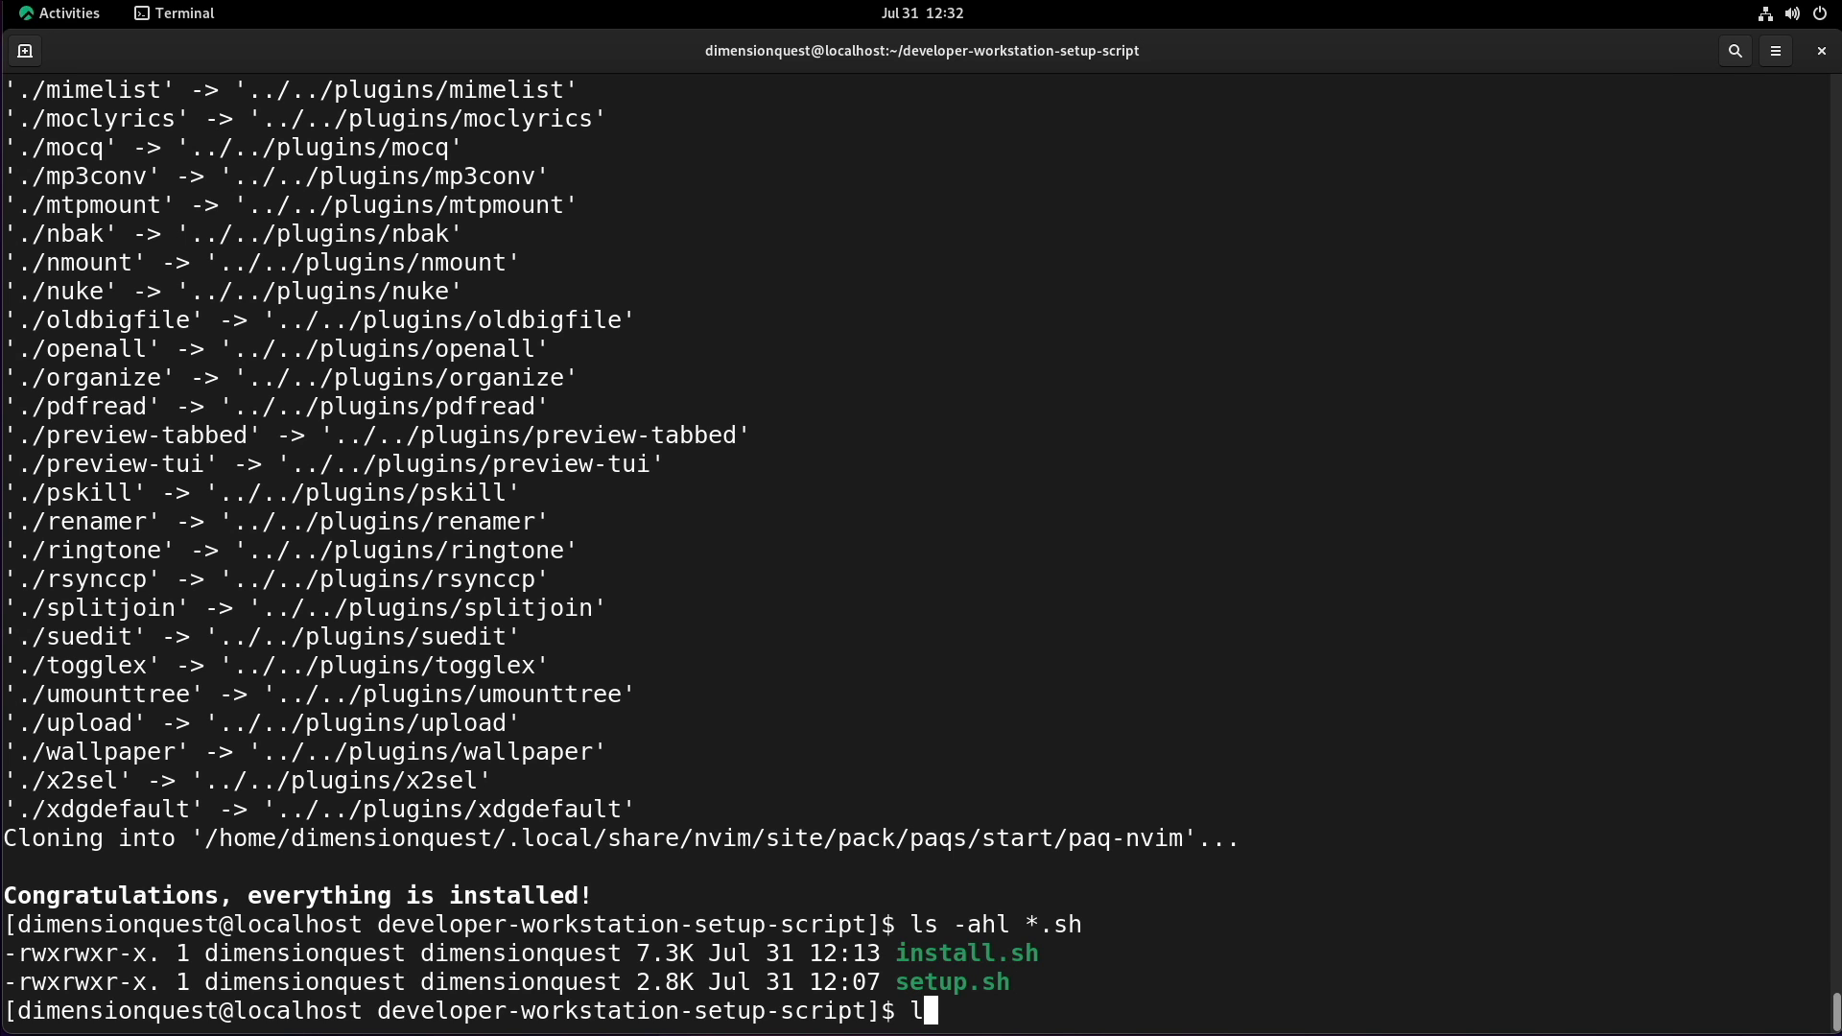
{"action": "type", "text": "ls -ahl"}
{"action": "key", "text": "Return"}
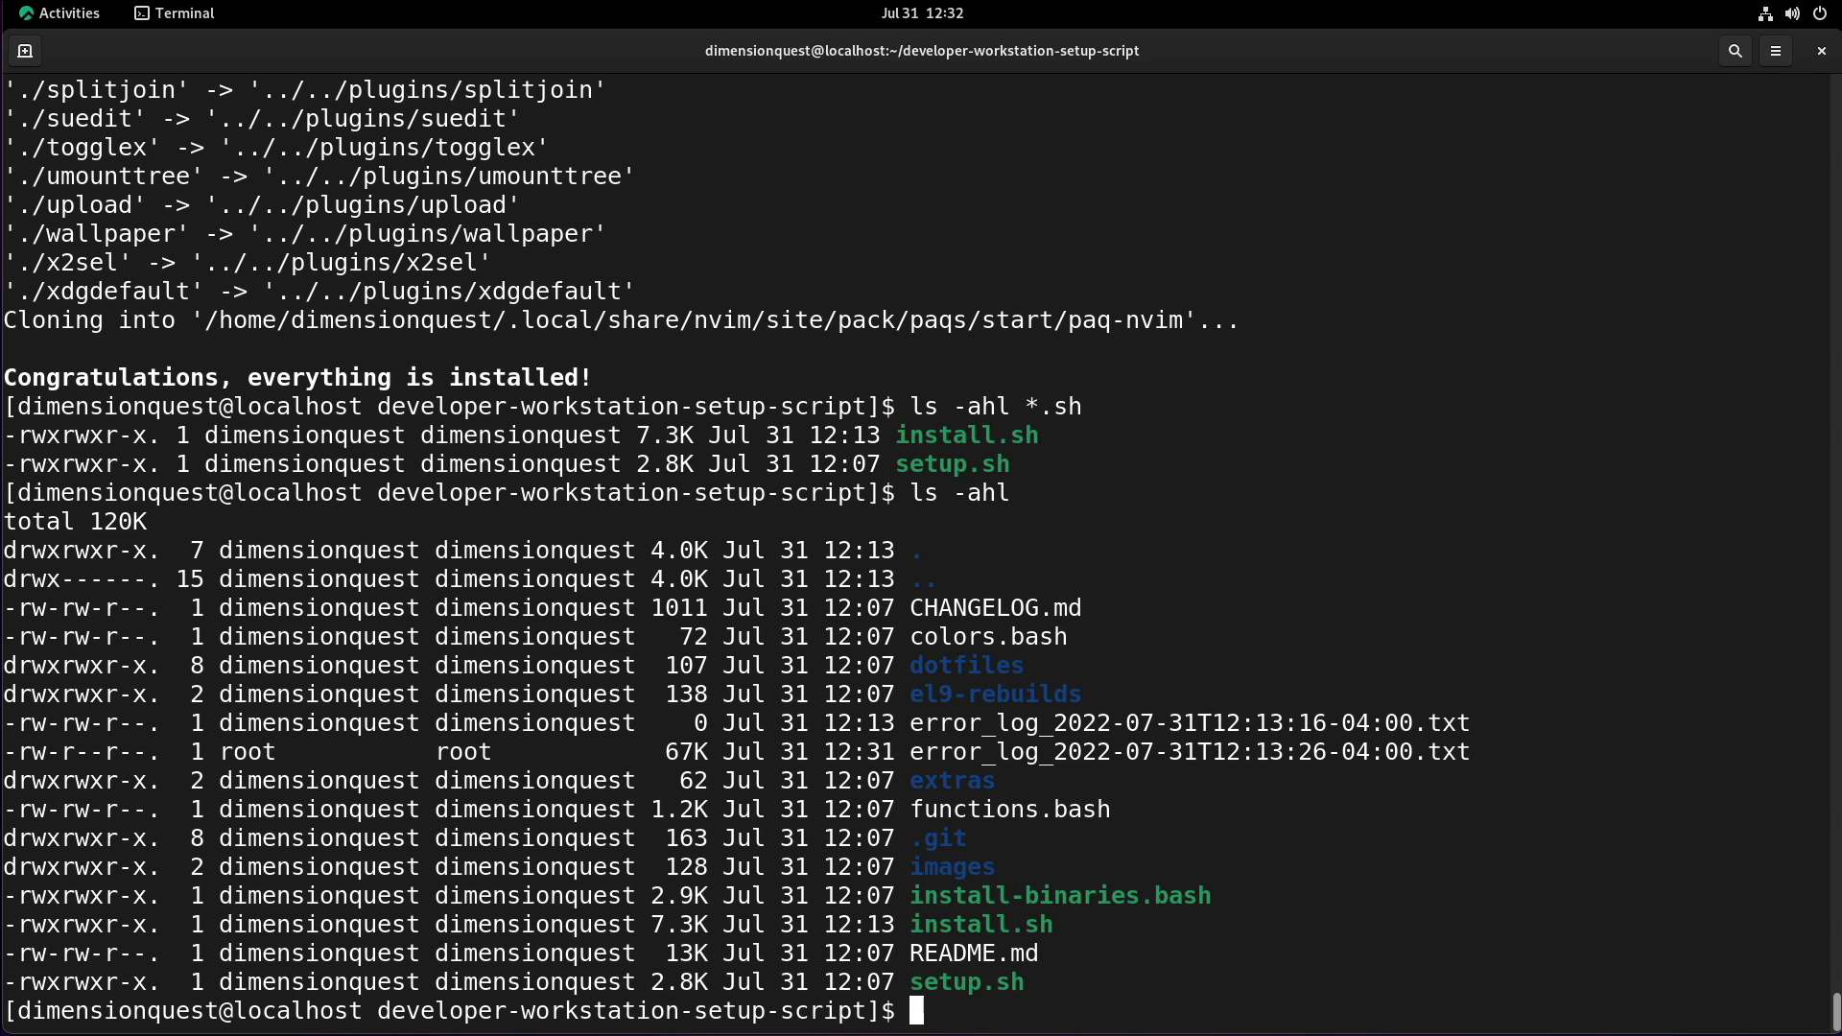
{"action": "type", "text": "vi install-bi"}
{"action": "type", "text": "naries."}
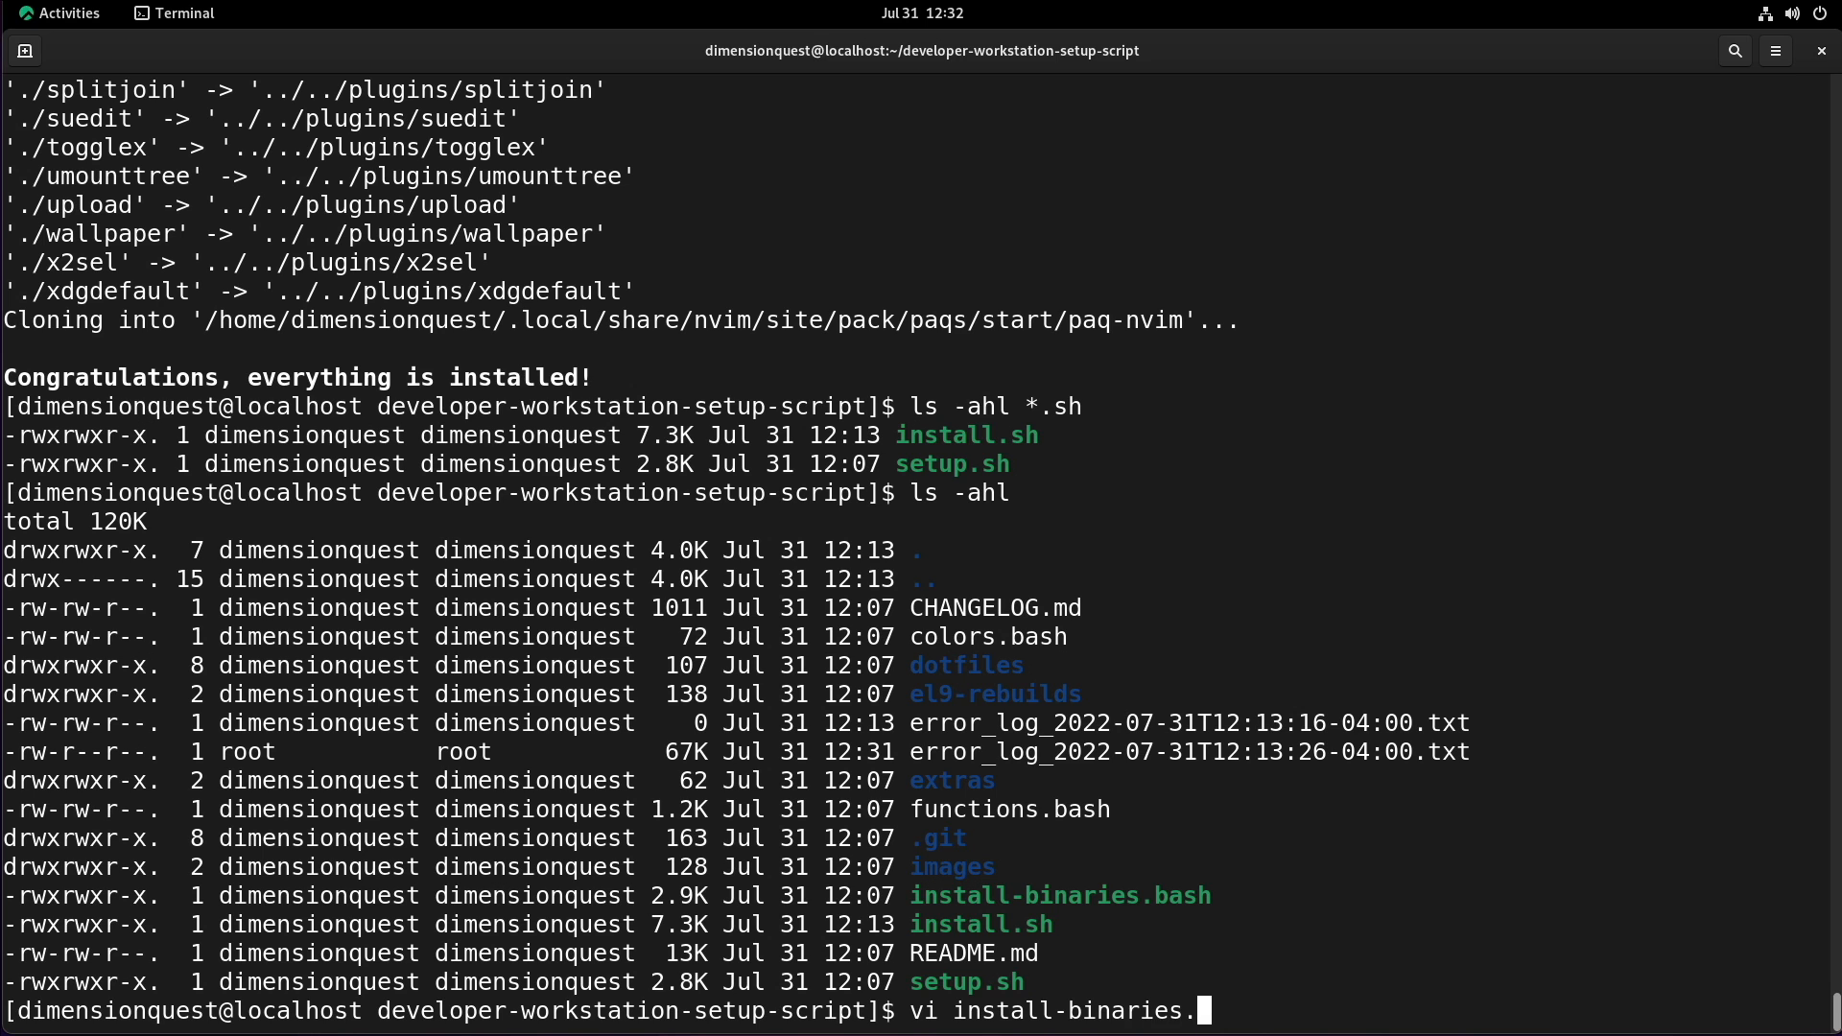
{"action": "type", "text": "bash"}
{"action": "key", "text": "Return"}
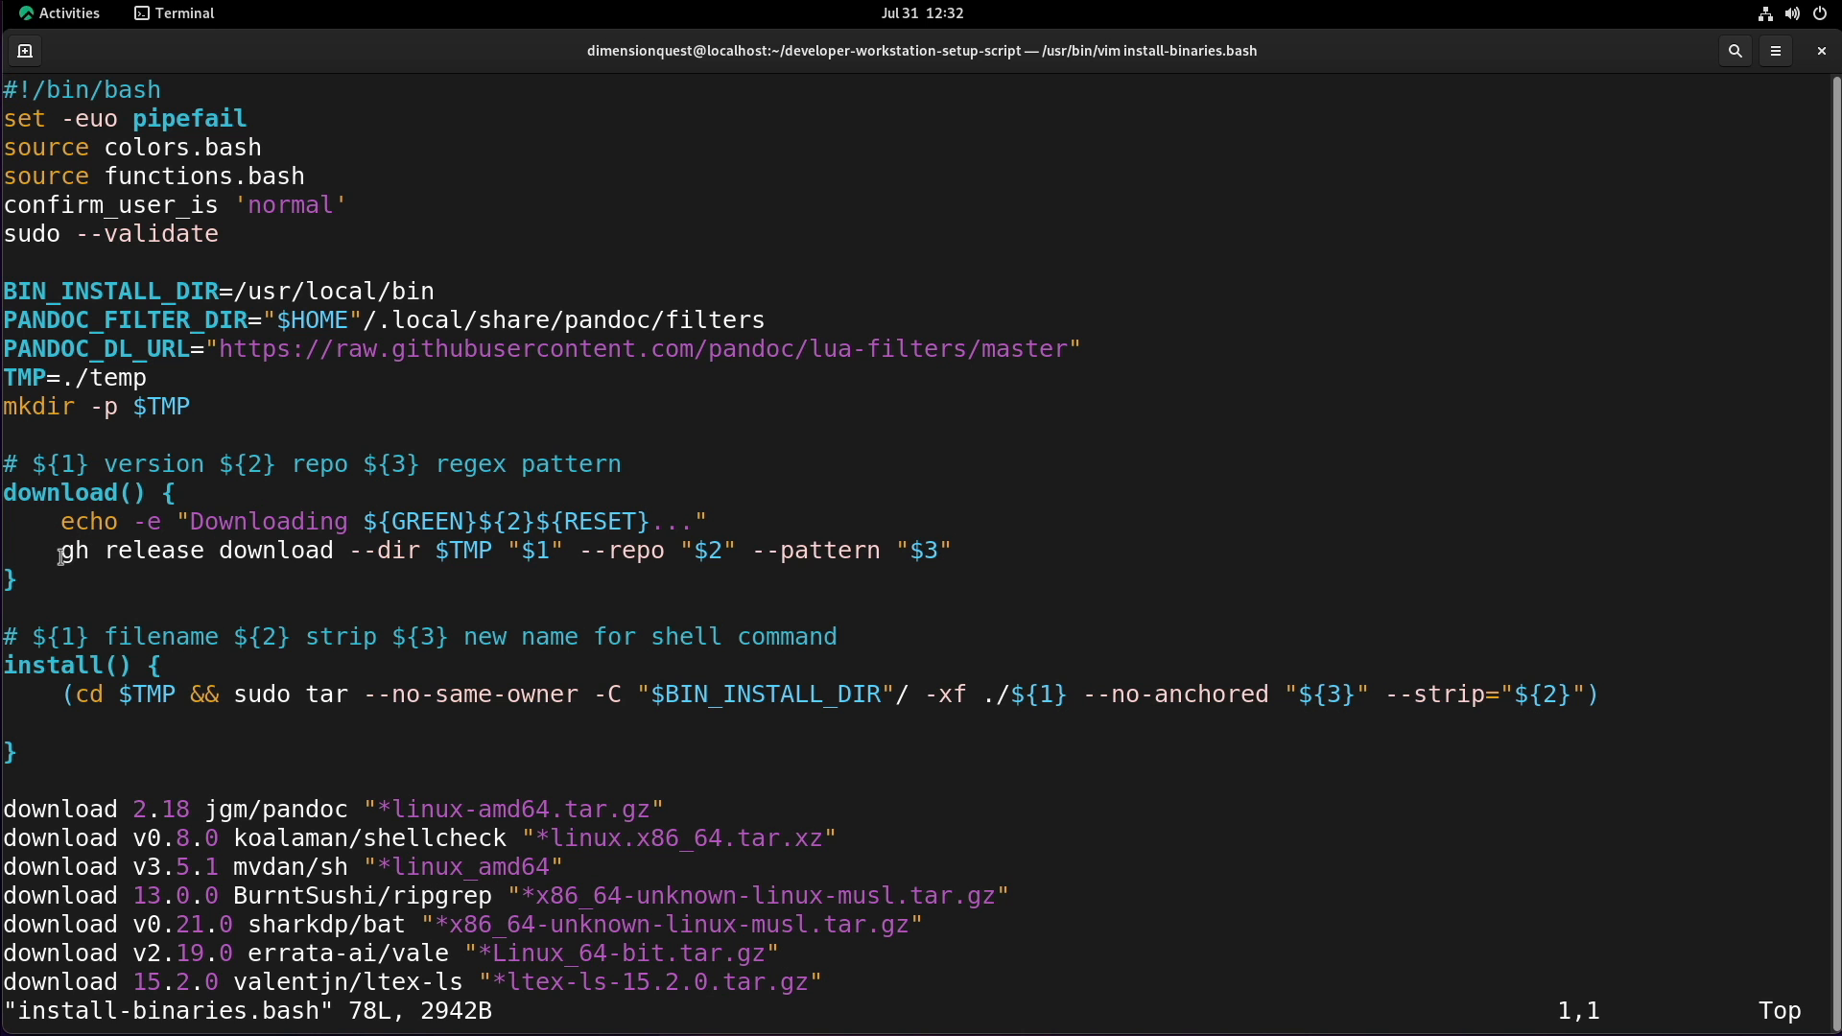
{"action": "left_click_drag", "start_coordinate": [60, 551], "coordinate": [960, 554]}
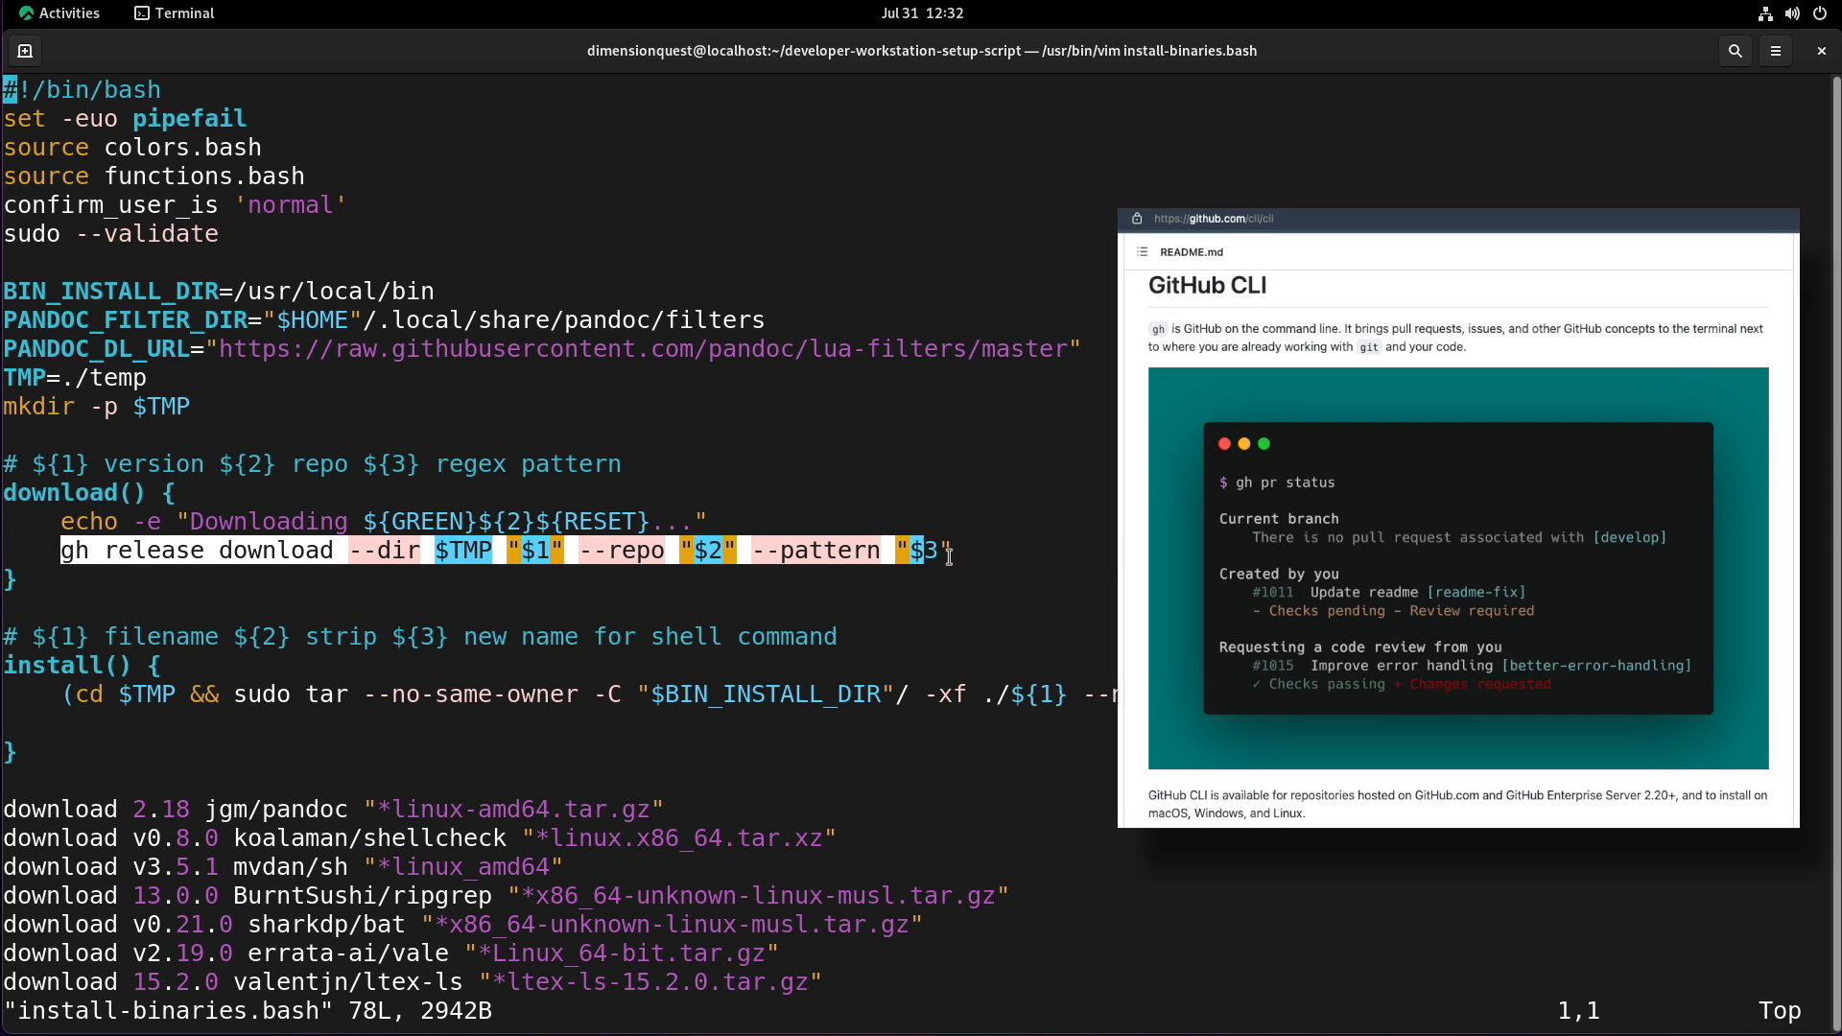
{"action": "left_click", "coordinate": [75, 552]}
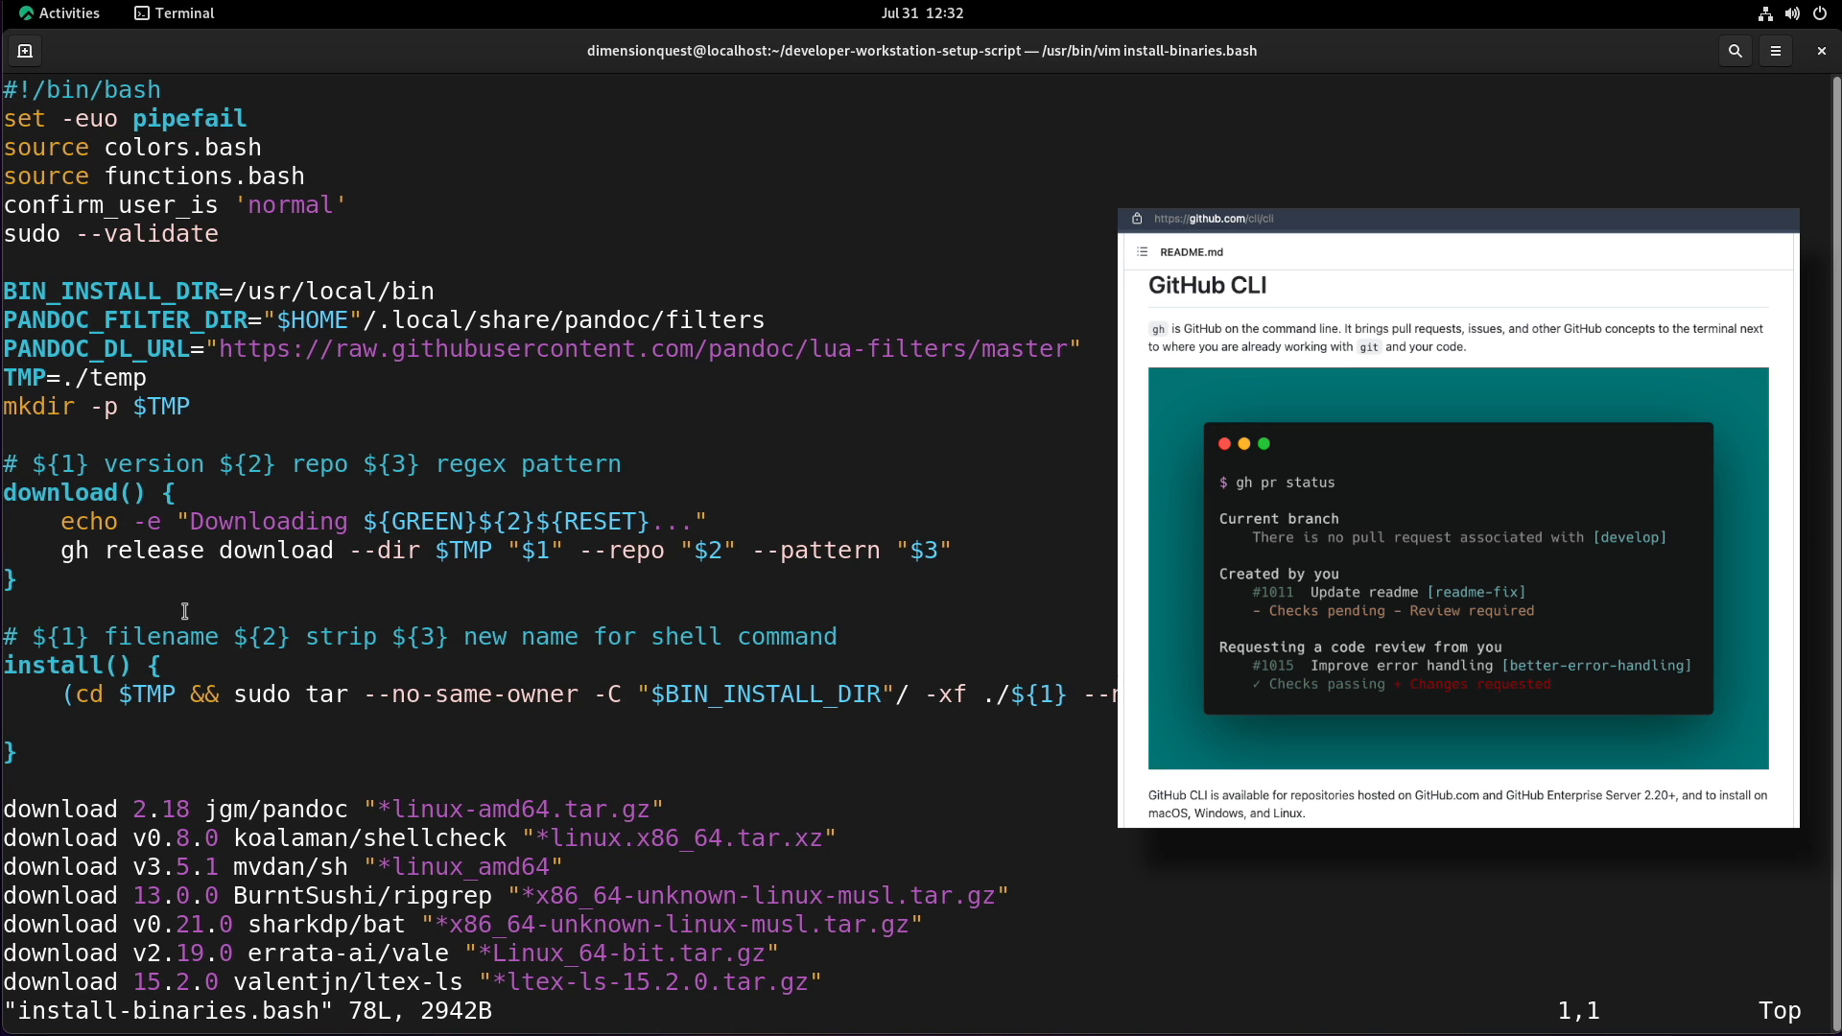
{"action": "key", "text": "Escape"}
{"action": "type", "text": ":q!"}
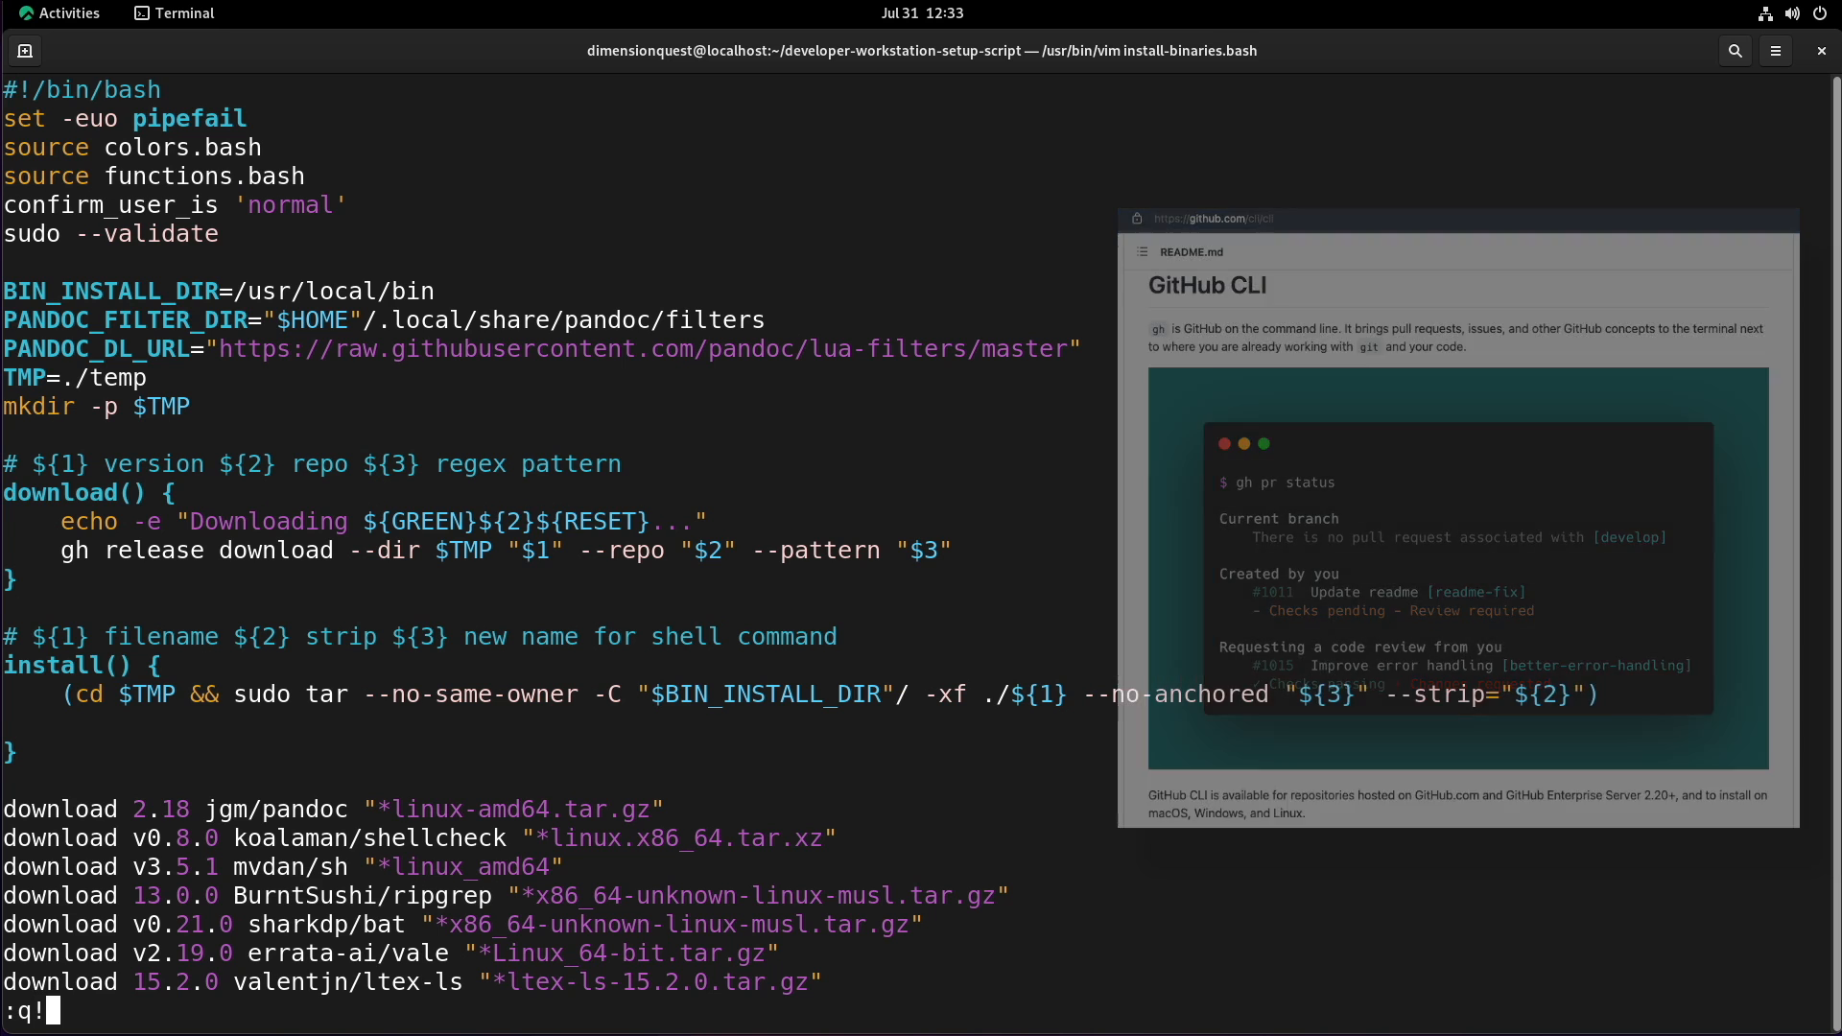
{"action": "key", "text": "Return"}
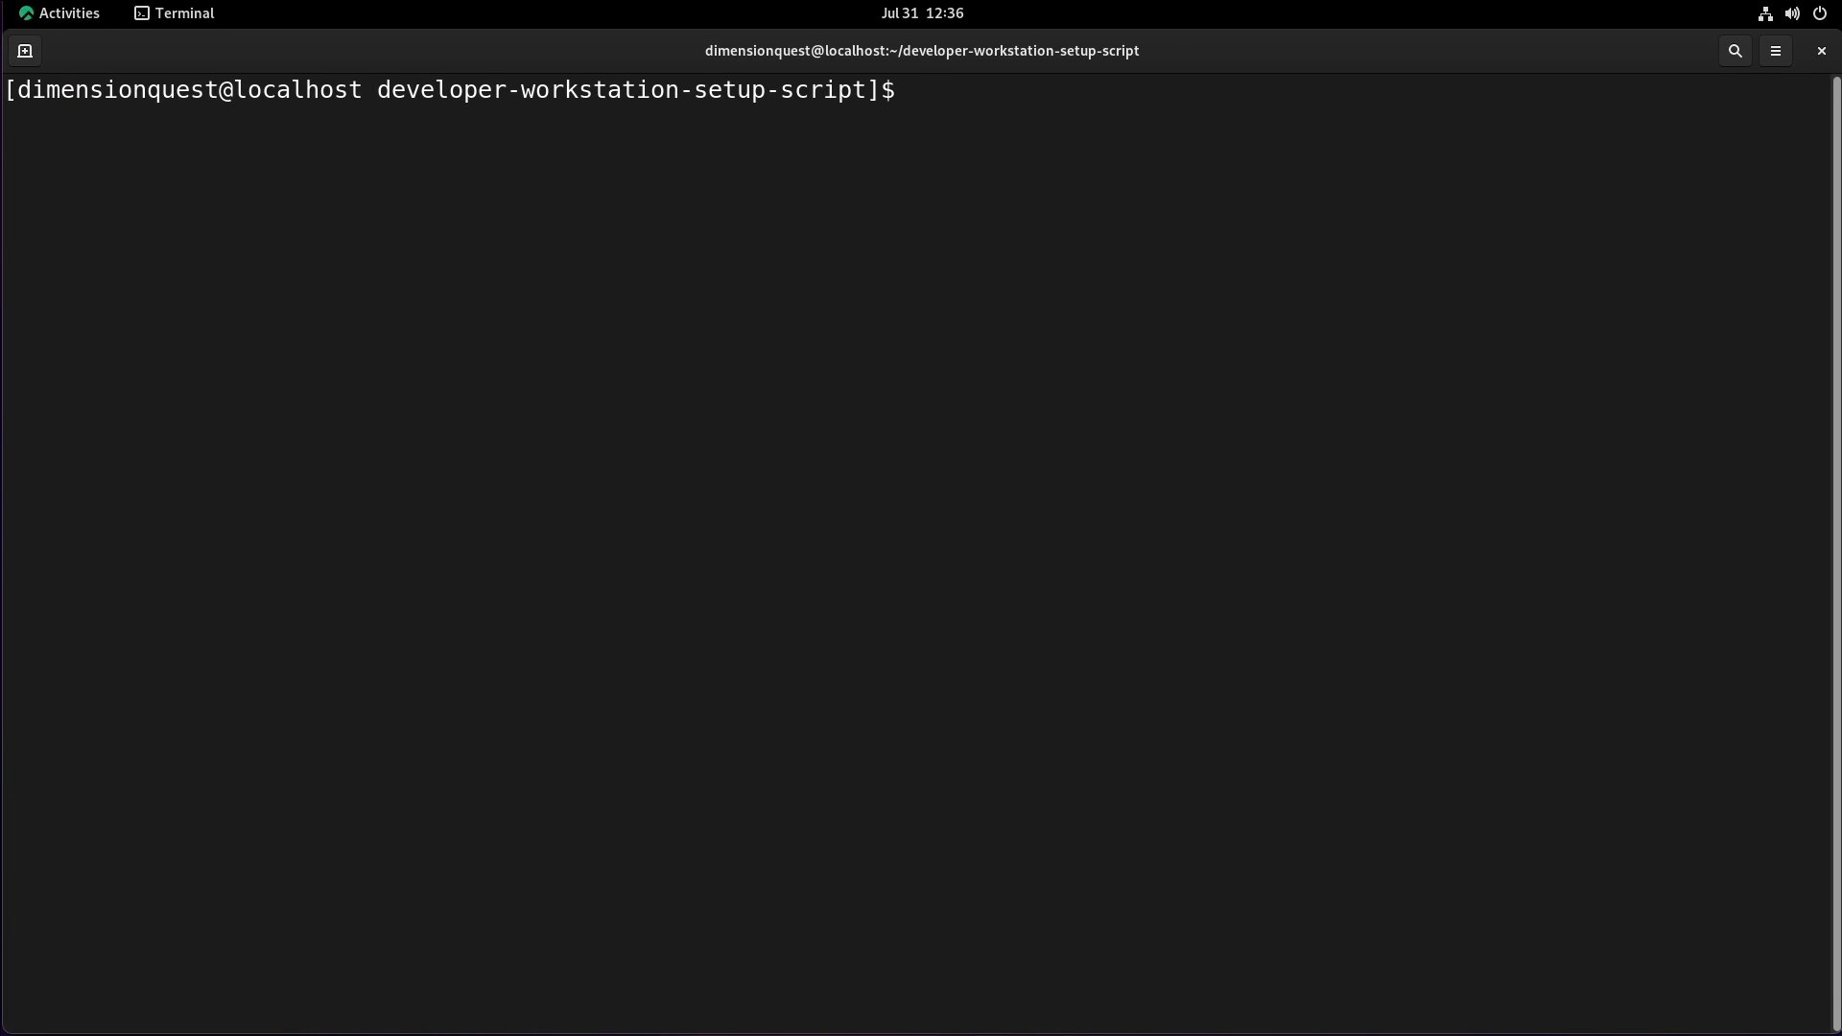
{"action": "type", "text": "l"}
{"action": "type", "text": "s ah"}
- List the folder with ls -ahl, then run ./install-binaries.bash, which halts asking for GitHub CLI login
{"action": "key", "text": "BackSpace"}
{"action": "key", "text": "BackSpace"}
{"action": "type", "text": "-ahl"}
{"action": "key", "text": "Return"}
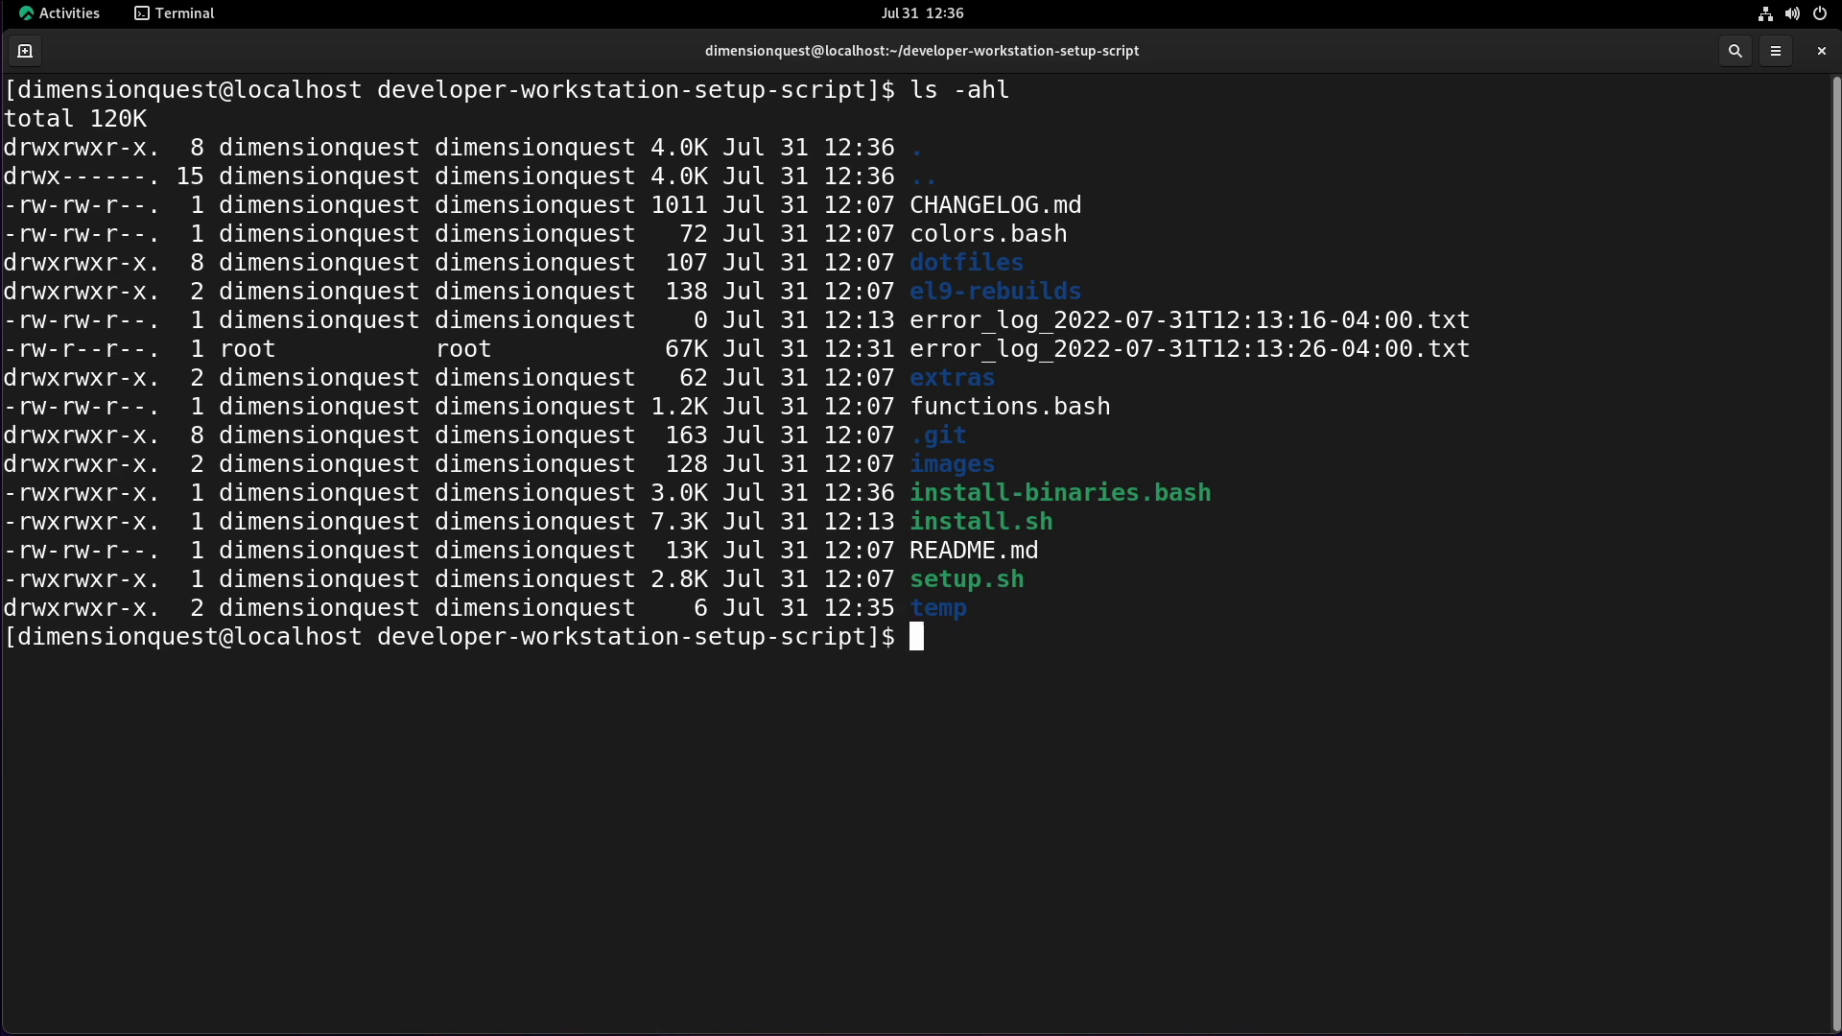
{"action": "type", "text": "./install-"}
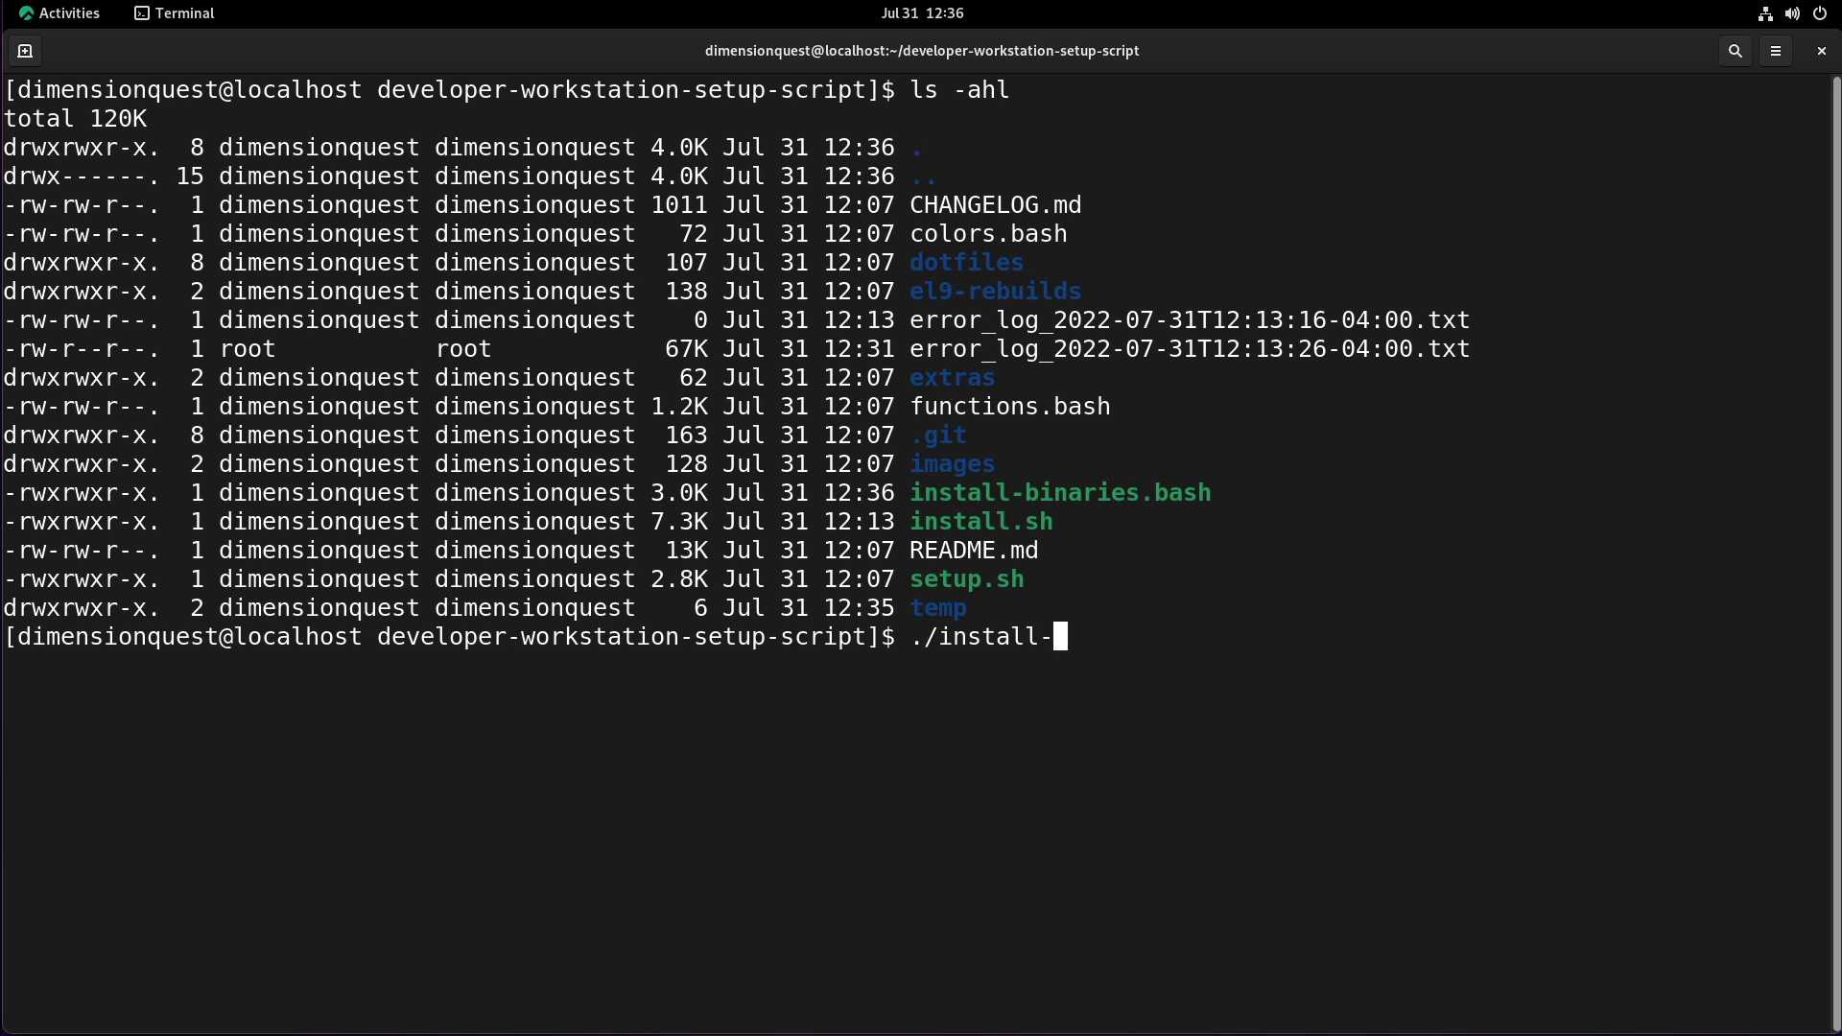
{"action": "type", "text": "b"}
{"action": "key", "text": "Tab"}
{"action": "key", "text": "Return"}
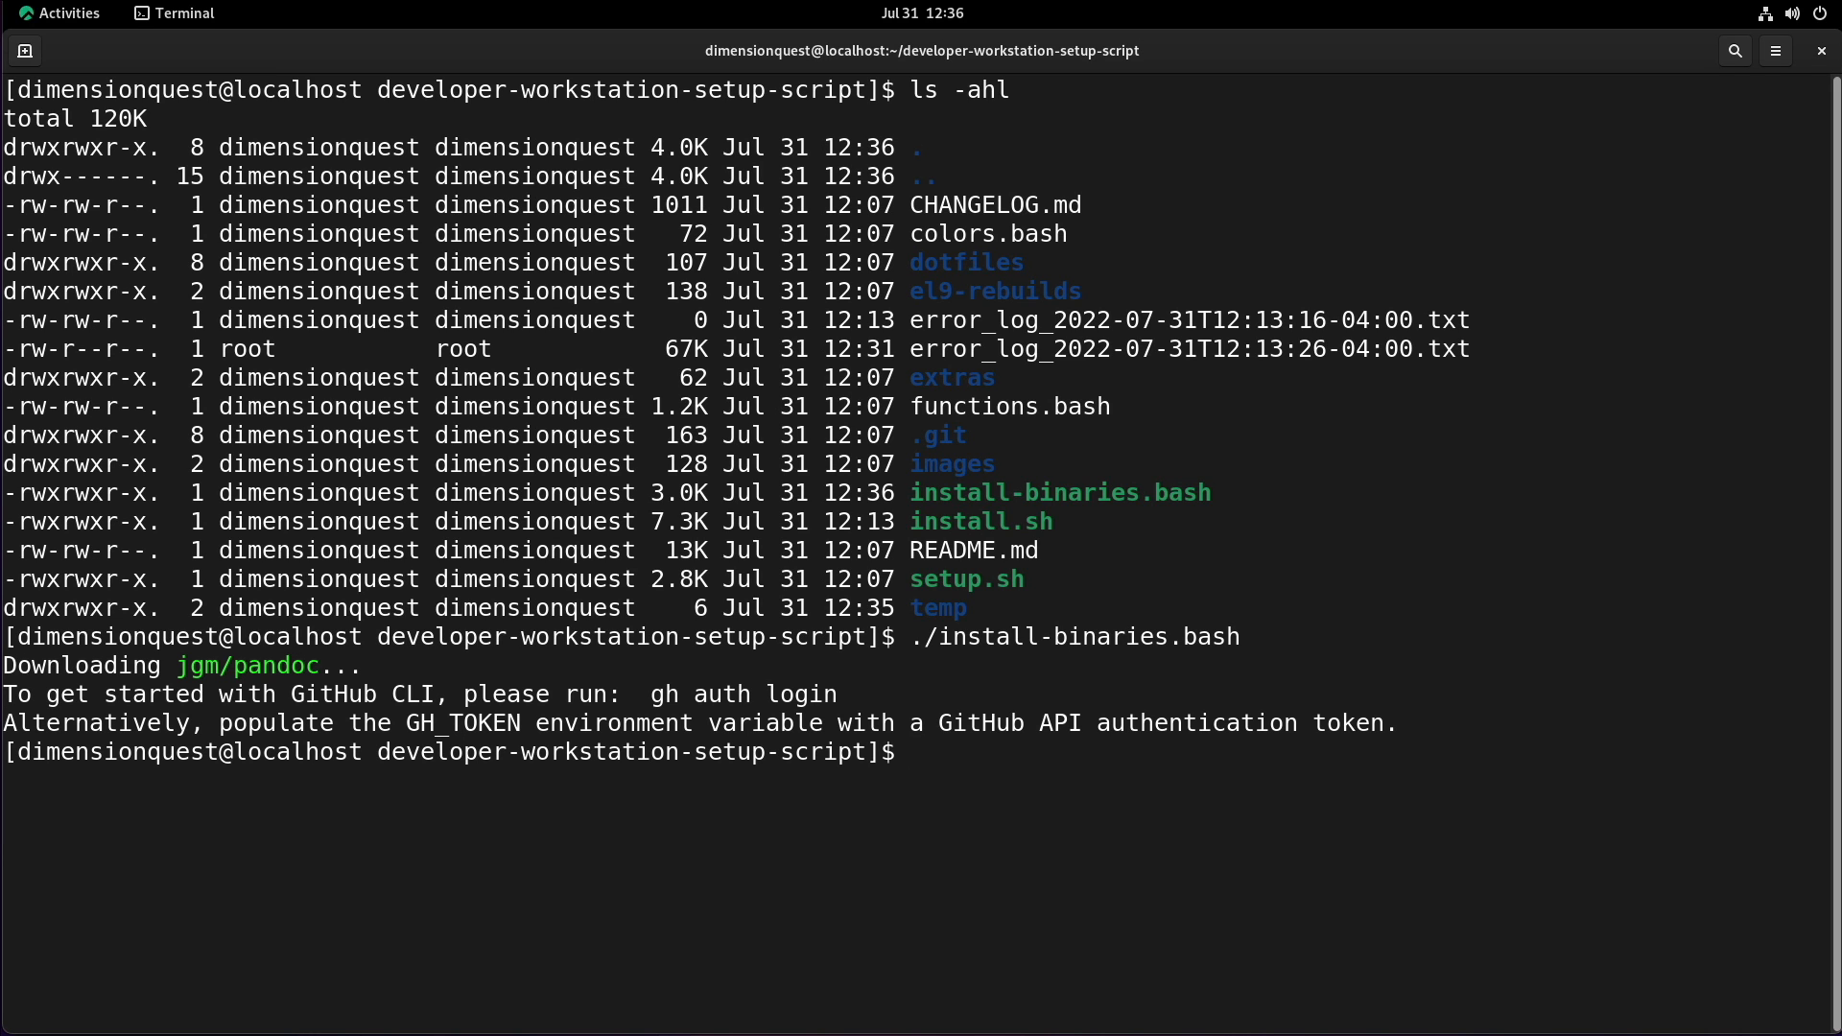
{"action": "type", "text": "gh auth l"}
{"action": "type", "text": "ogin"}
- Start gh auth login for GitHub.com over HTTPS, authenticating Git and choosing web-browser login
{"action": "key", "text": "Return"}
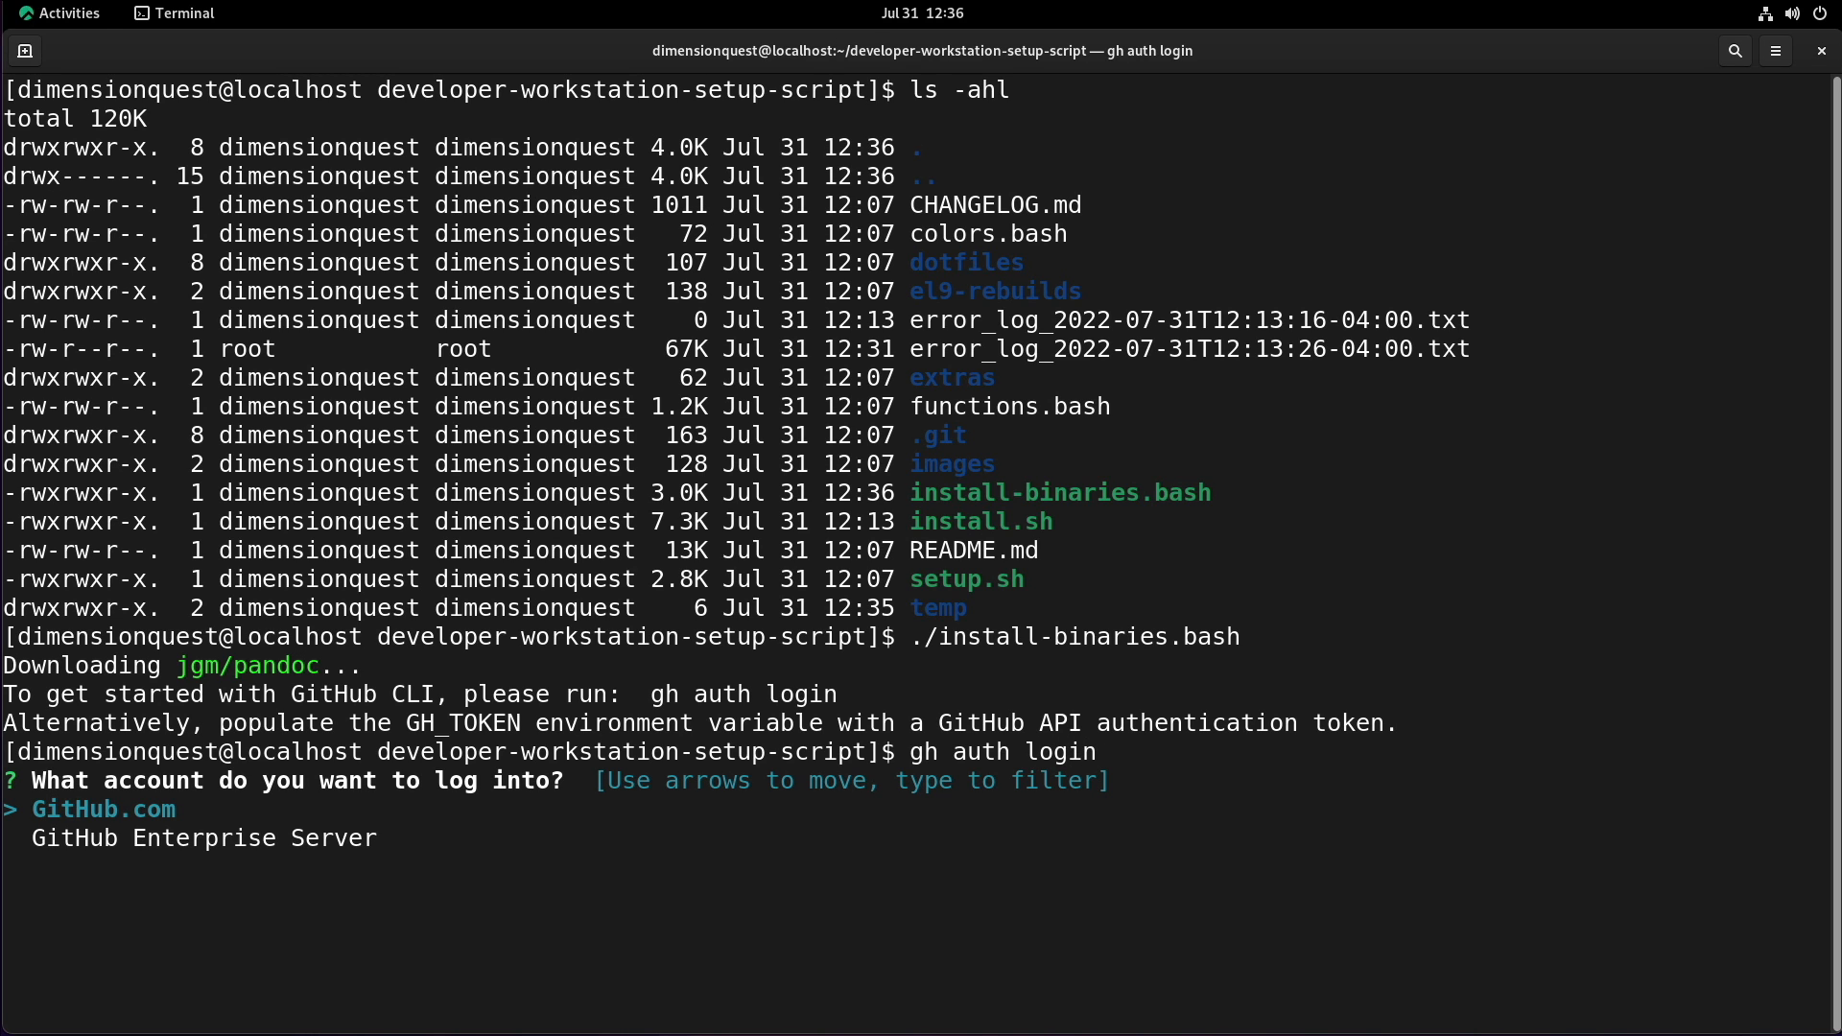
{"action": "key", "text": "Return"}
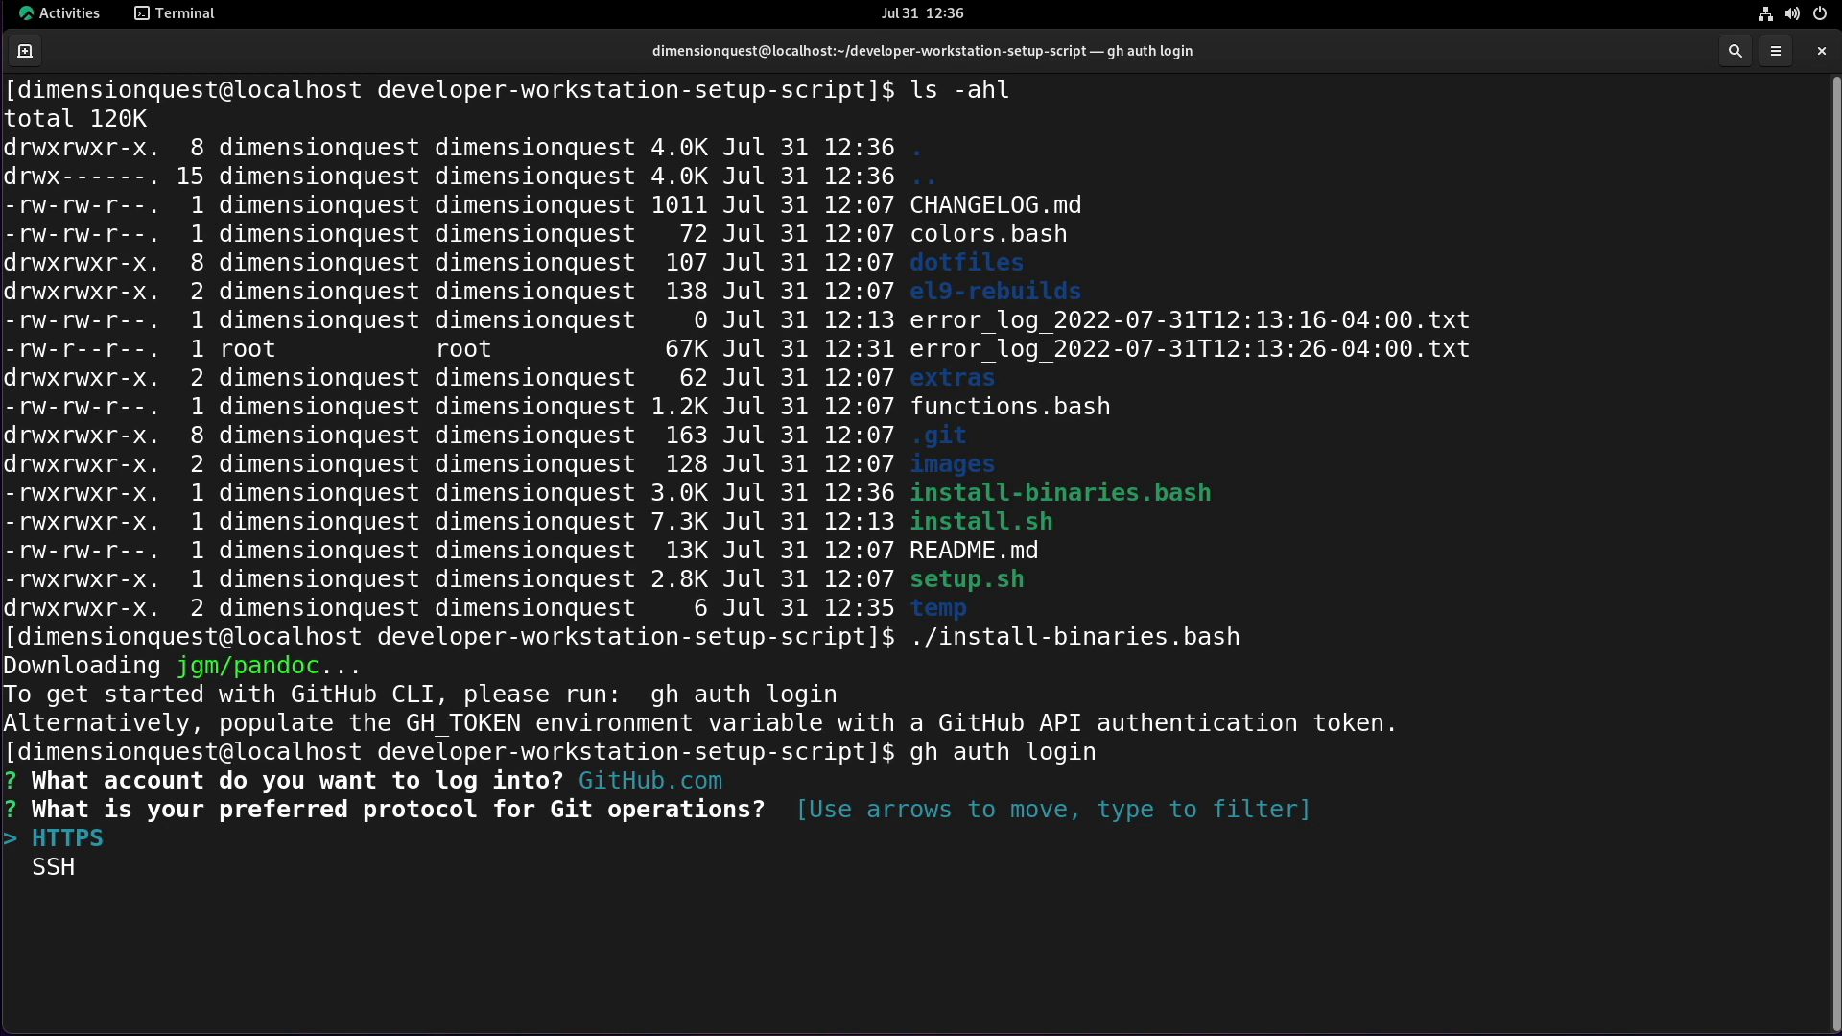
{"action": "key", "text": "Return"}
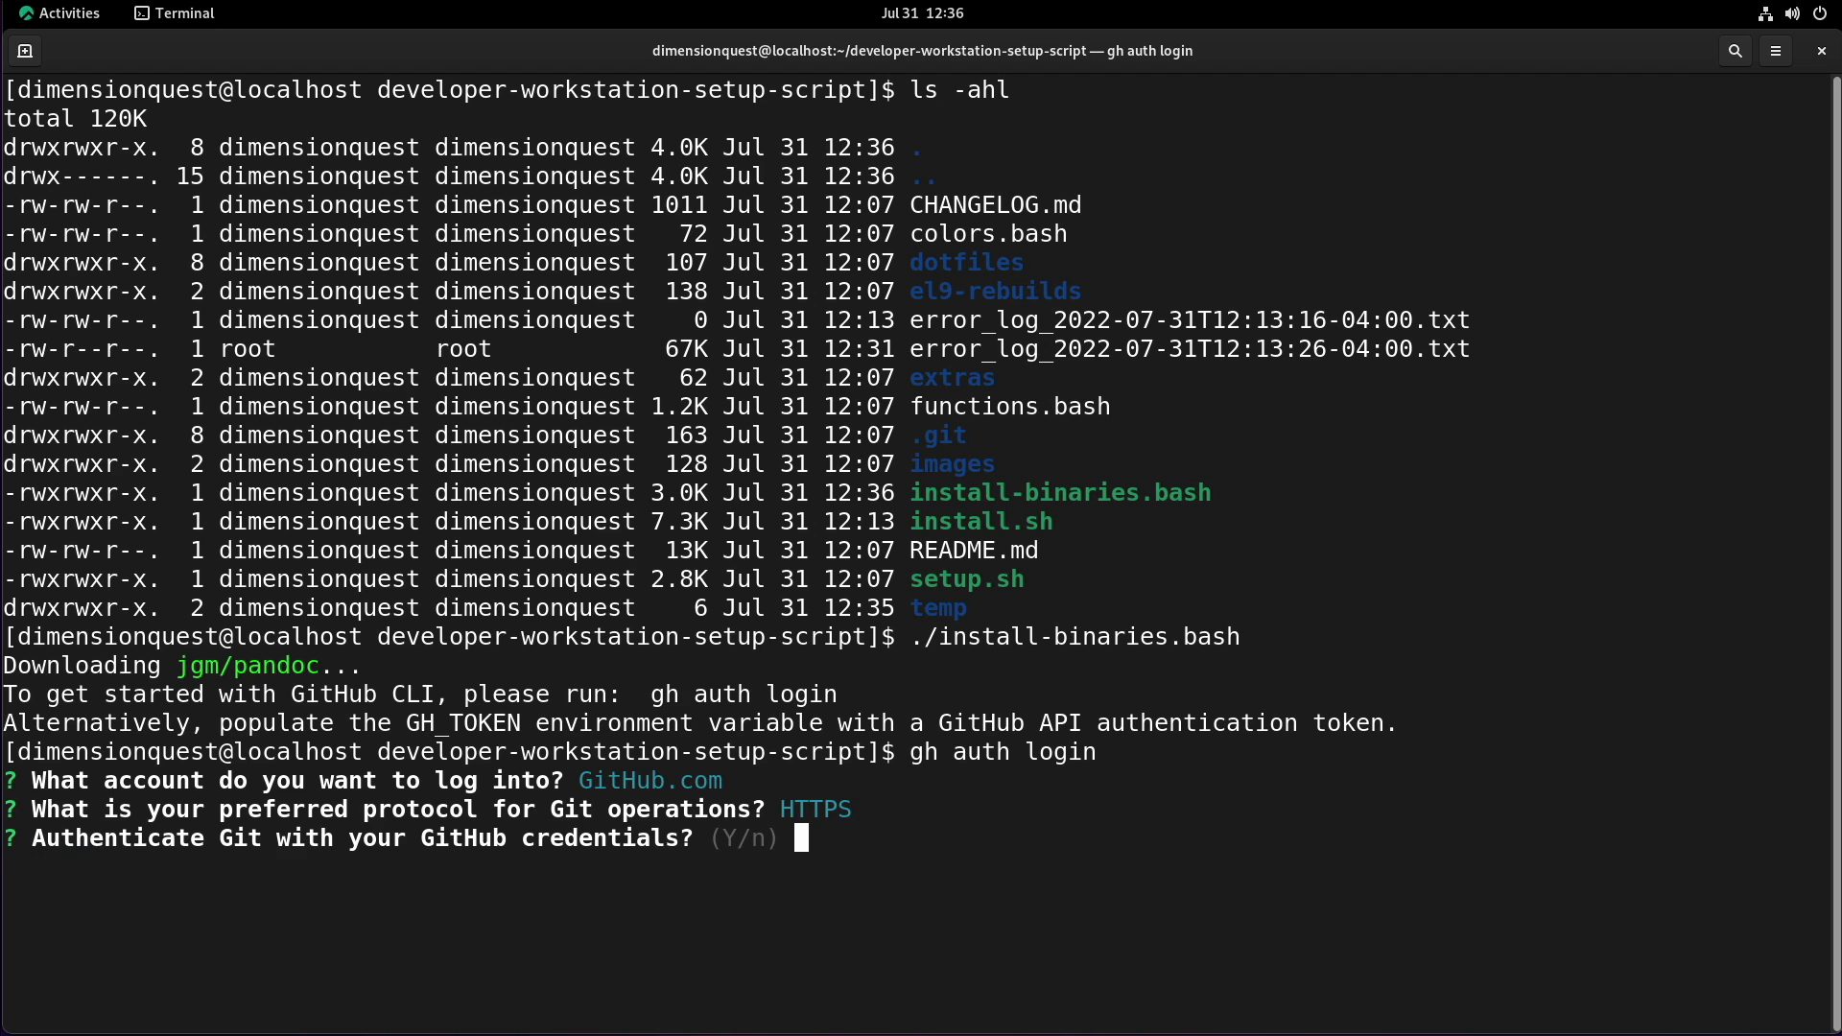
{"action": "type", "text": "Y"}
{"action": "key", "text": "Return"}
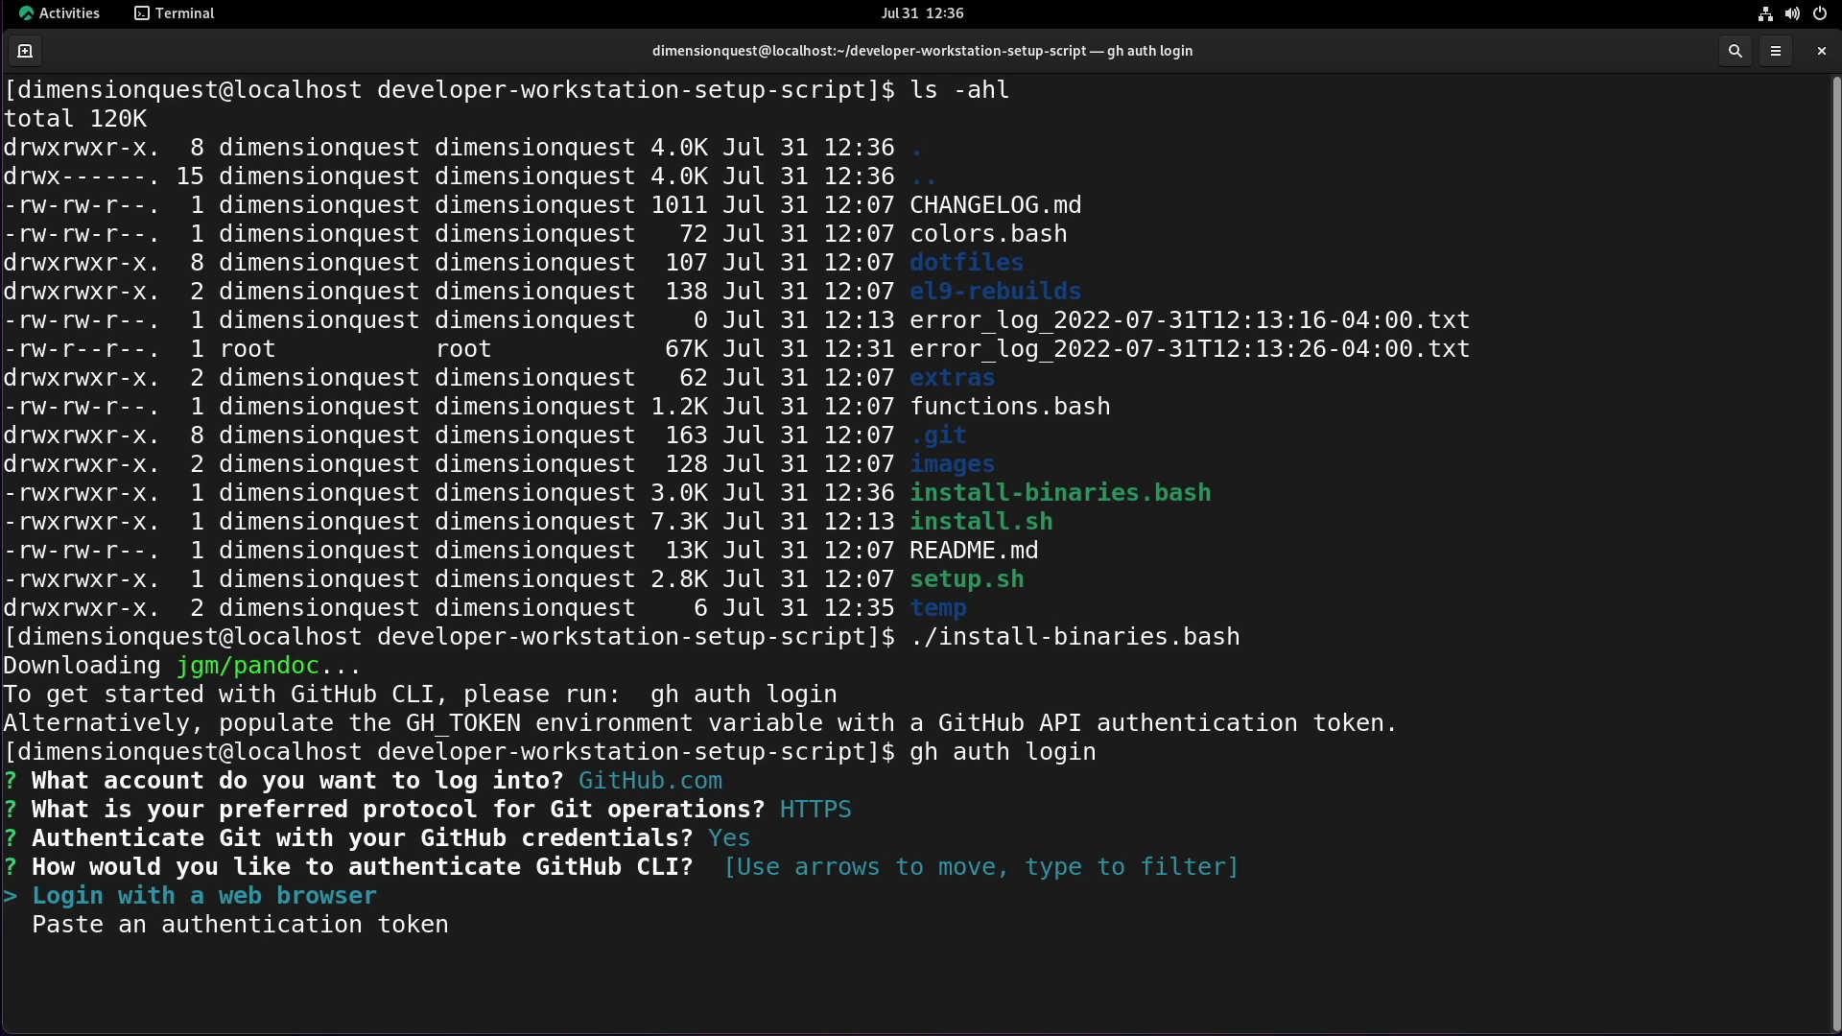
{"action": "key", "text": "Return"}
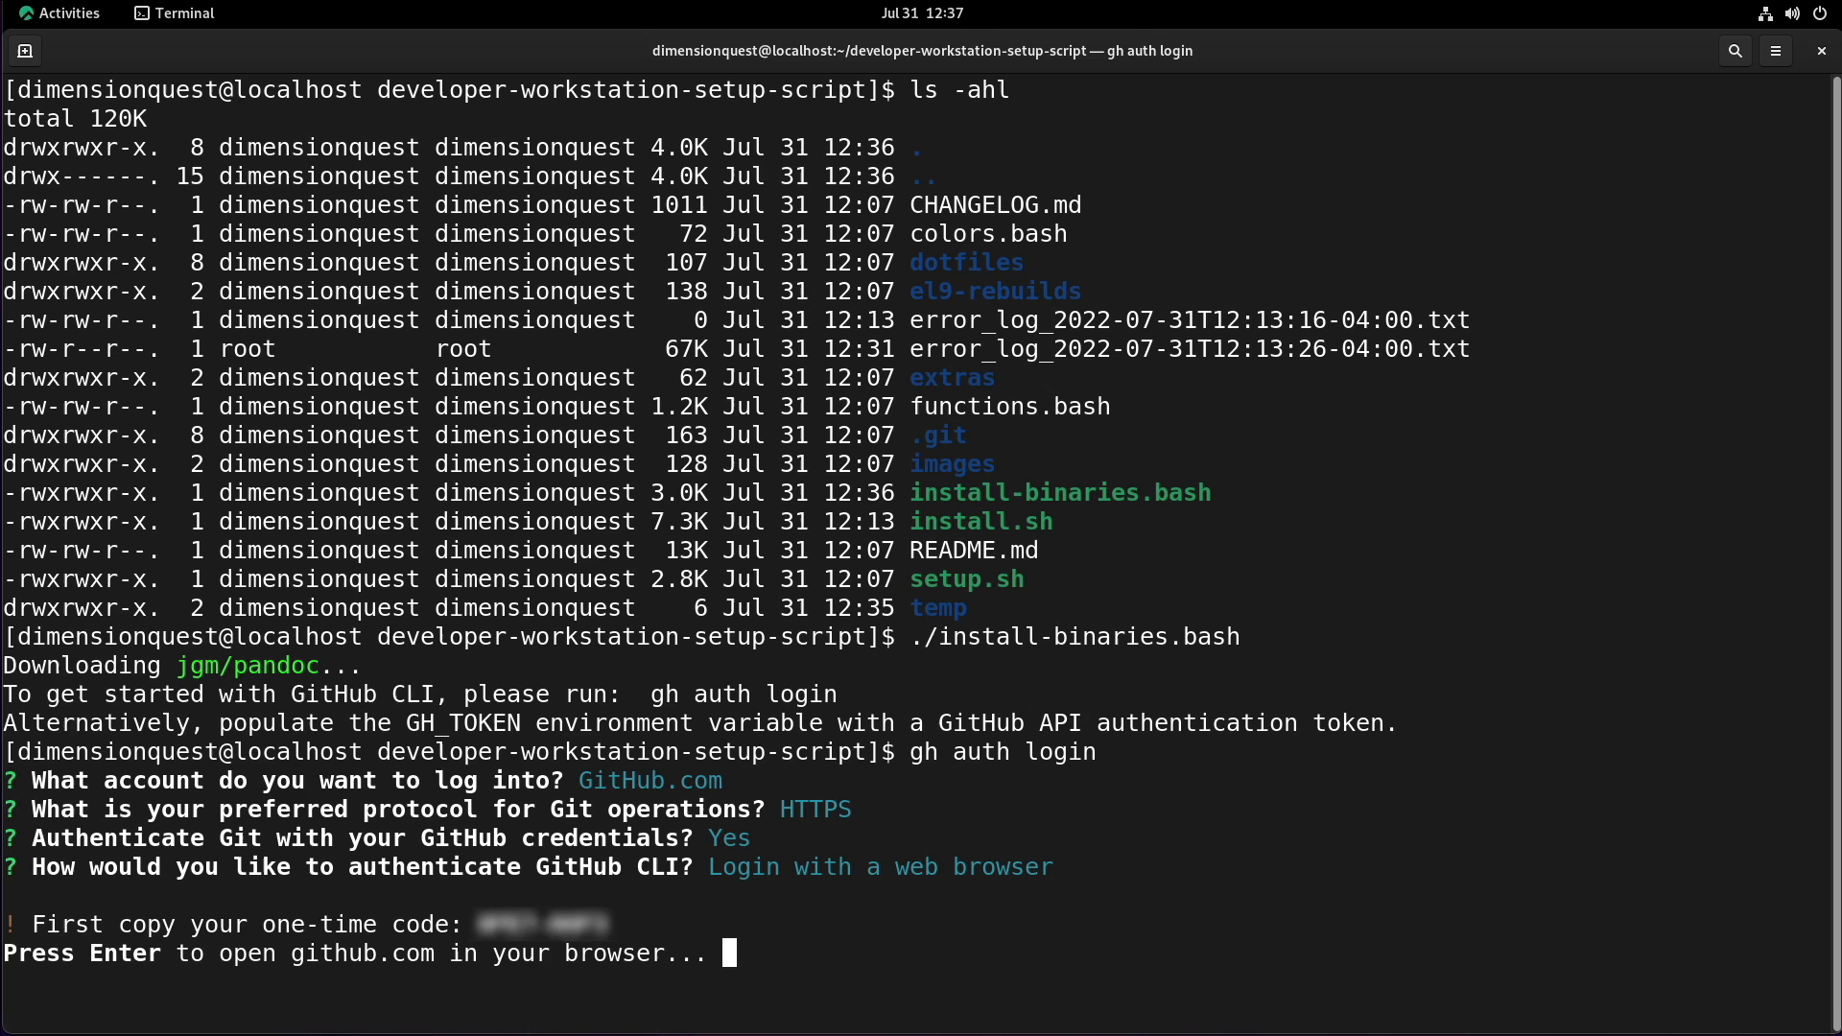
- Copy the one-time login code and launch github.com's device page in the browser
{"action": "left_click_drag", "start_coordinate": [475, 923], "coordinate": [591, 917]}
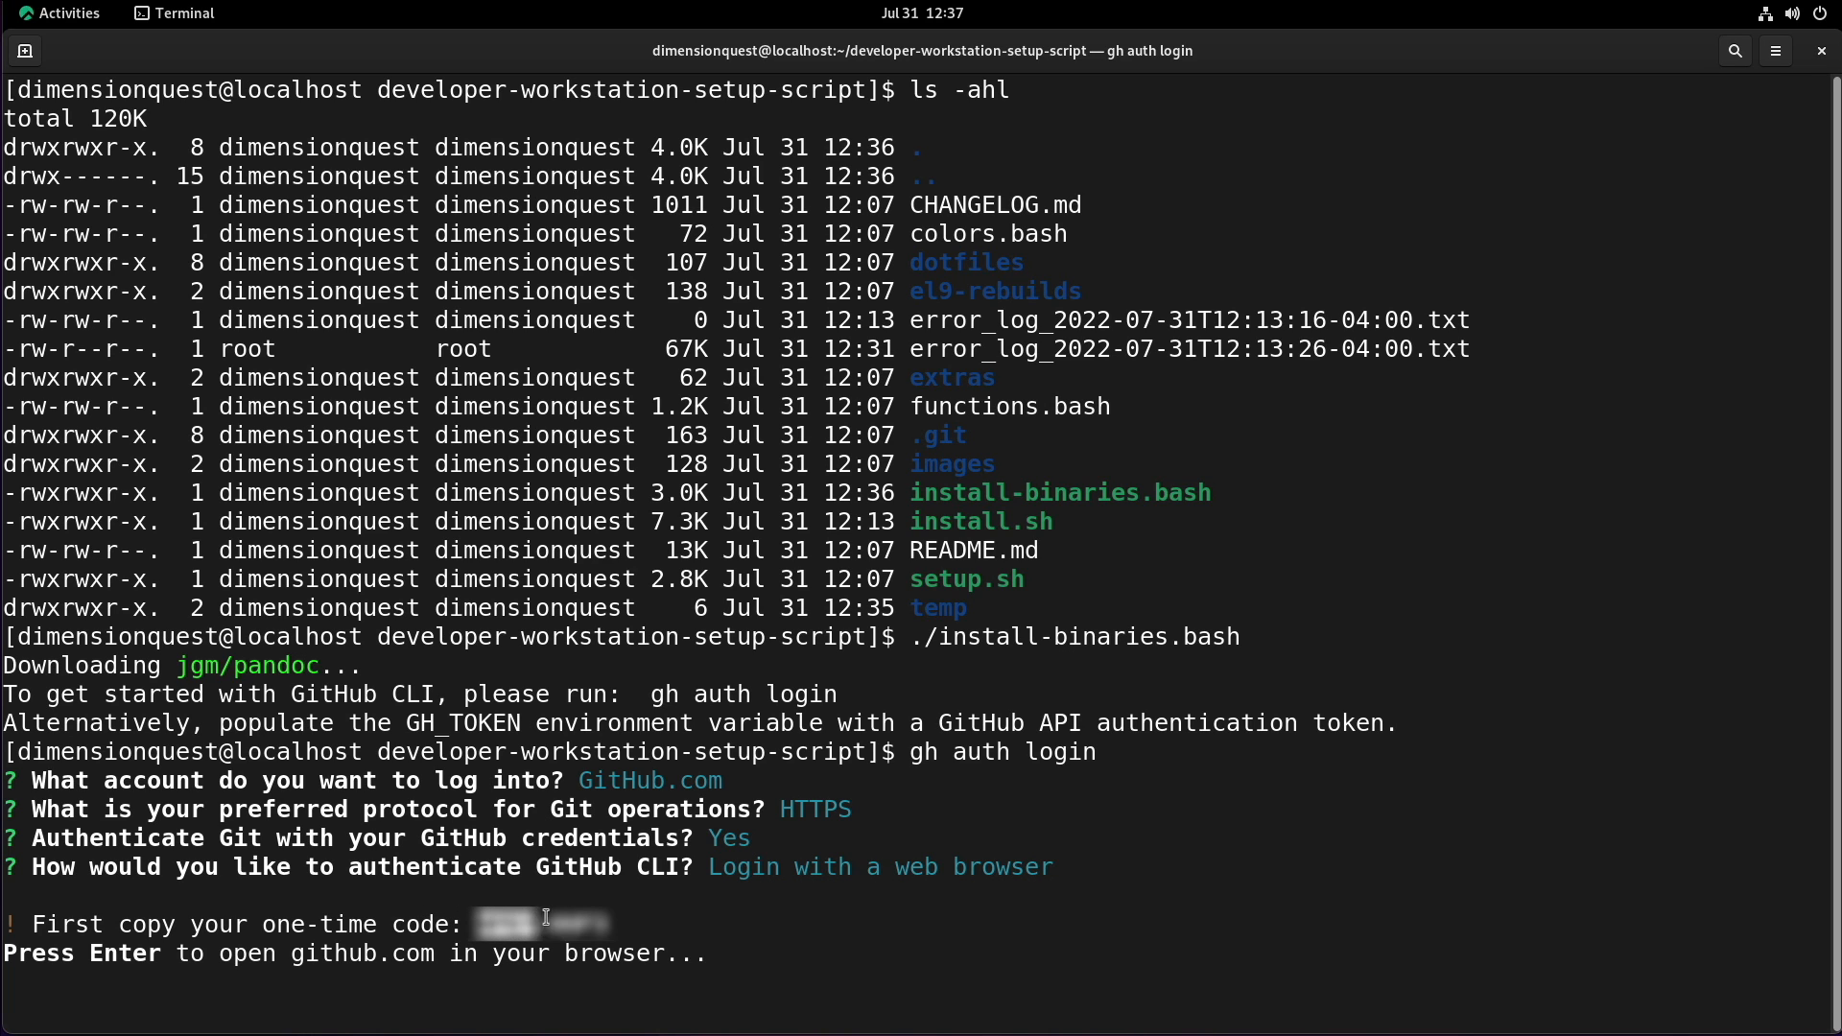
{"action": "right_click", "coordinate": [599, 922]}
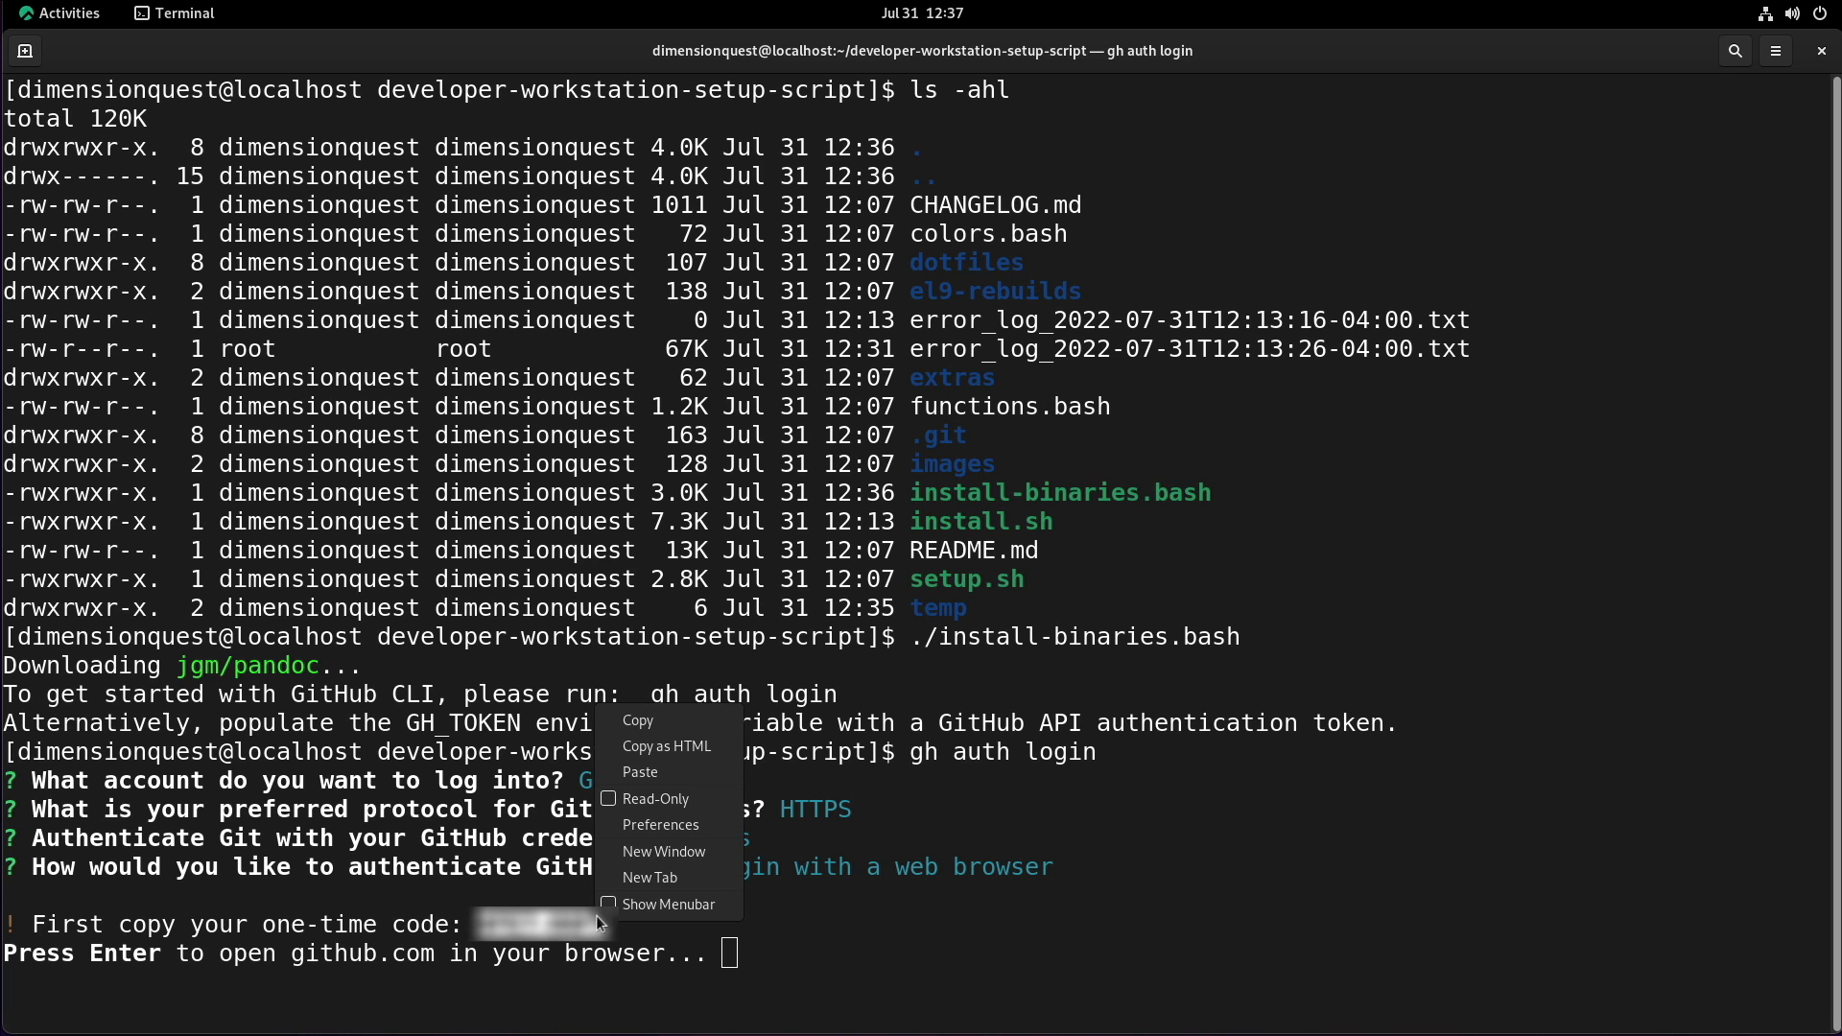
{"action": "left_click", "coordinate": [638, 720]}
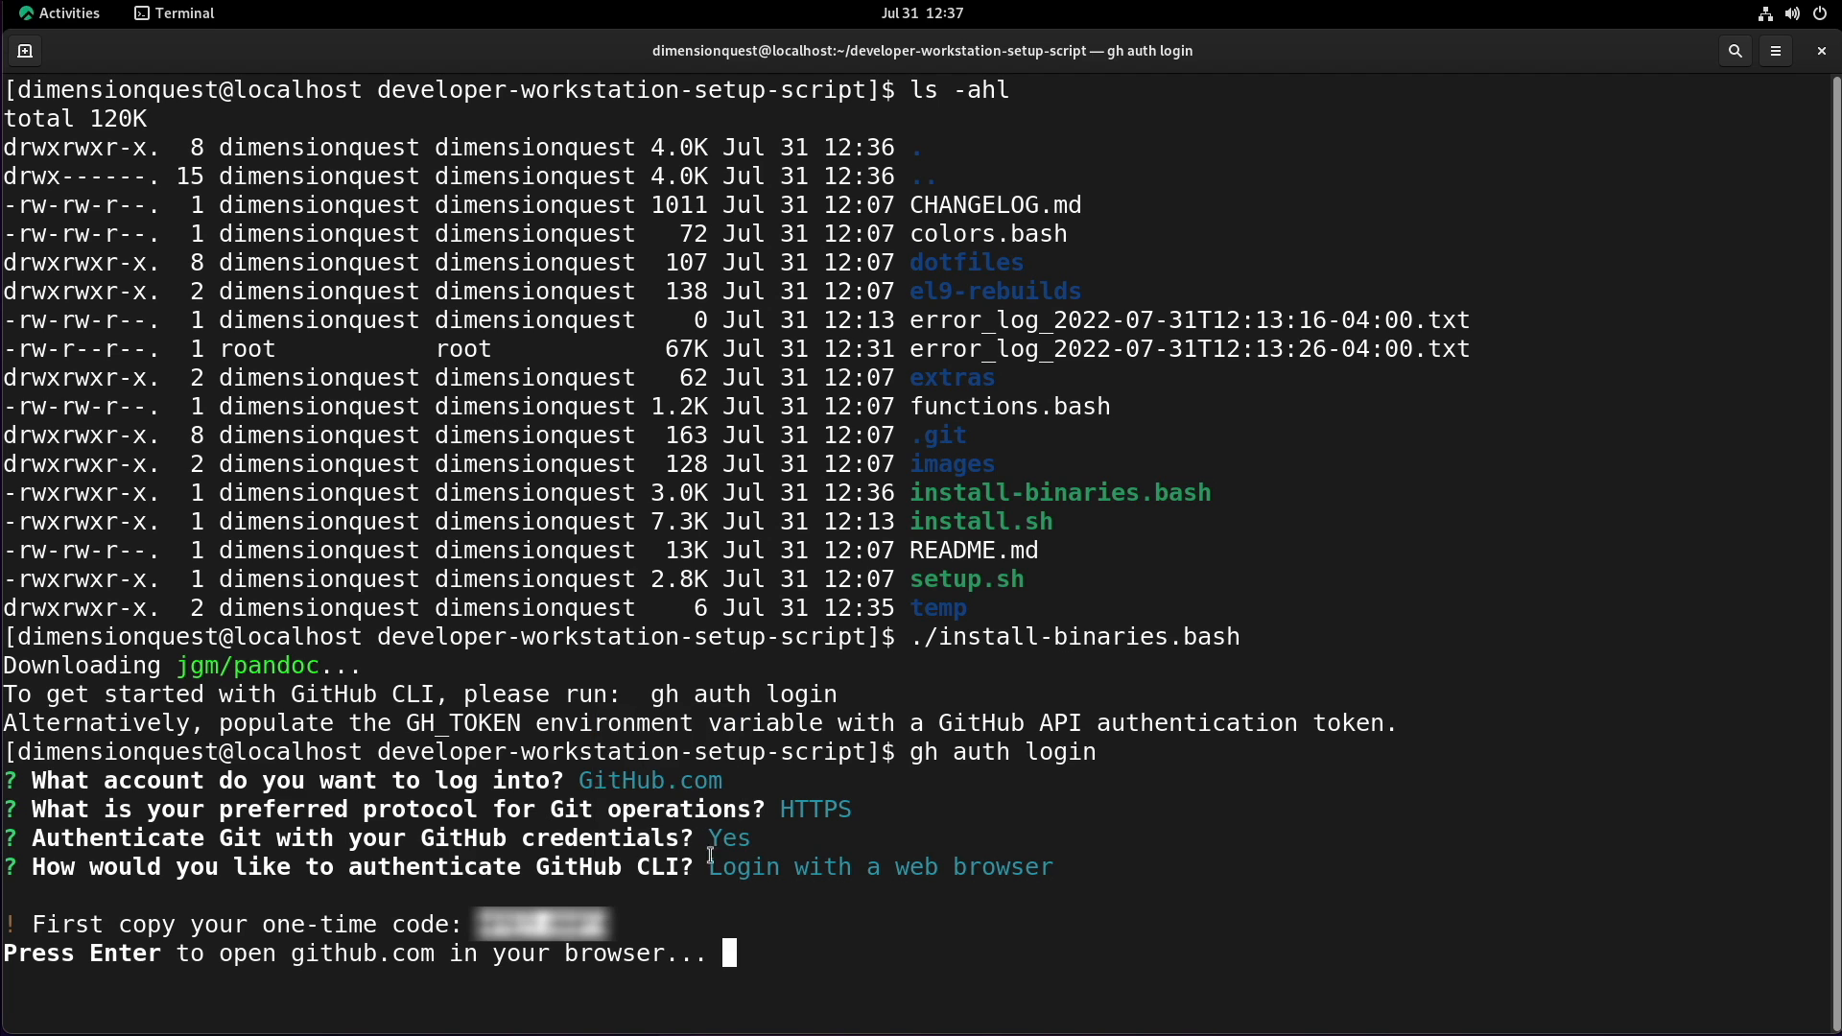
{"action": "key", "text": "Return"}
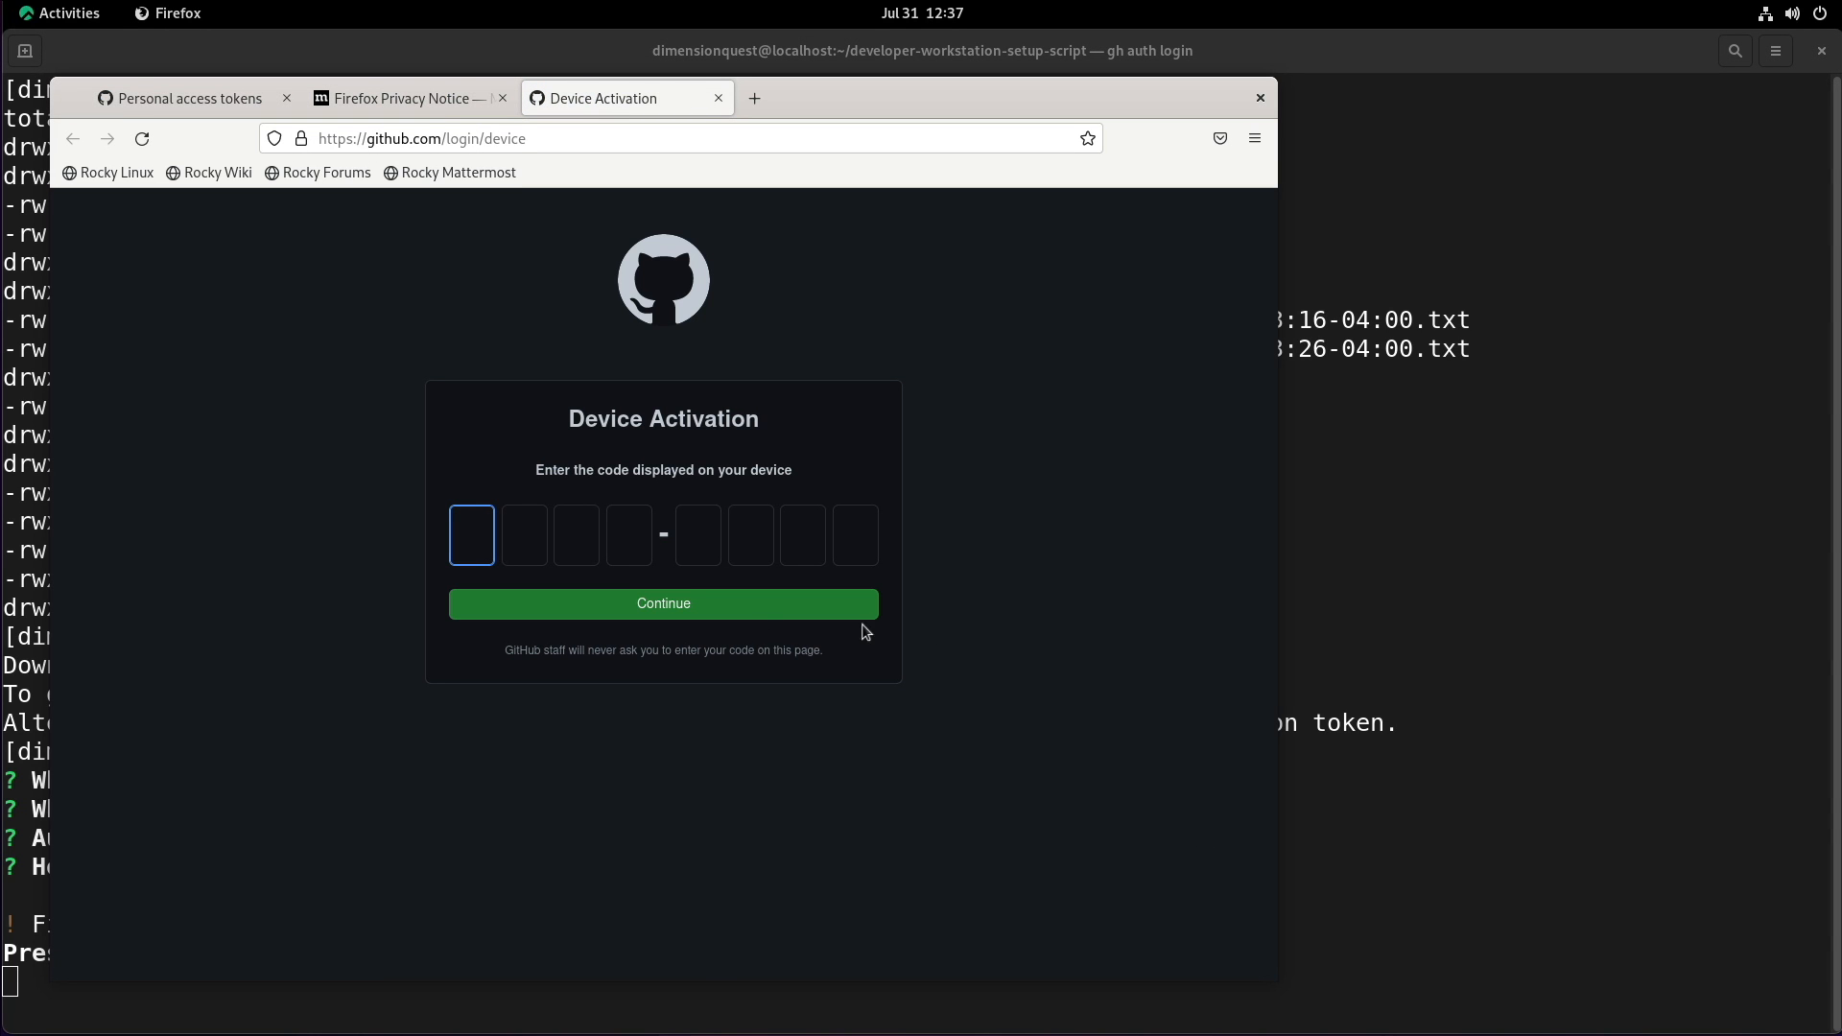
- Paste the one-time code, continue to authorize GitHub CLI, then close Firefox and its tabs
{"action": "right_click", "coordinate": [482, 539]}
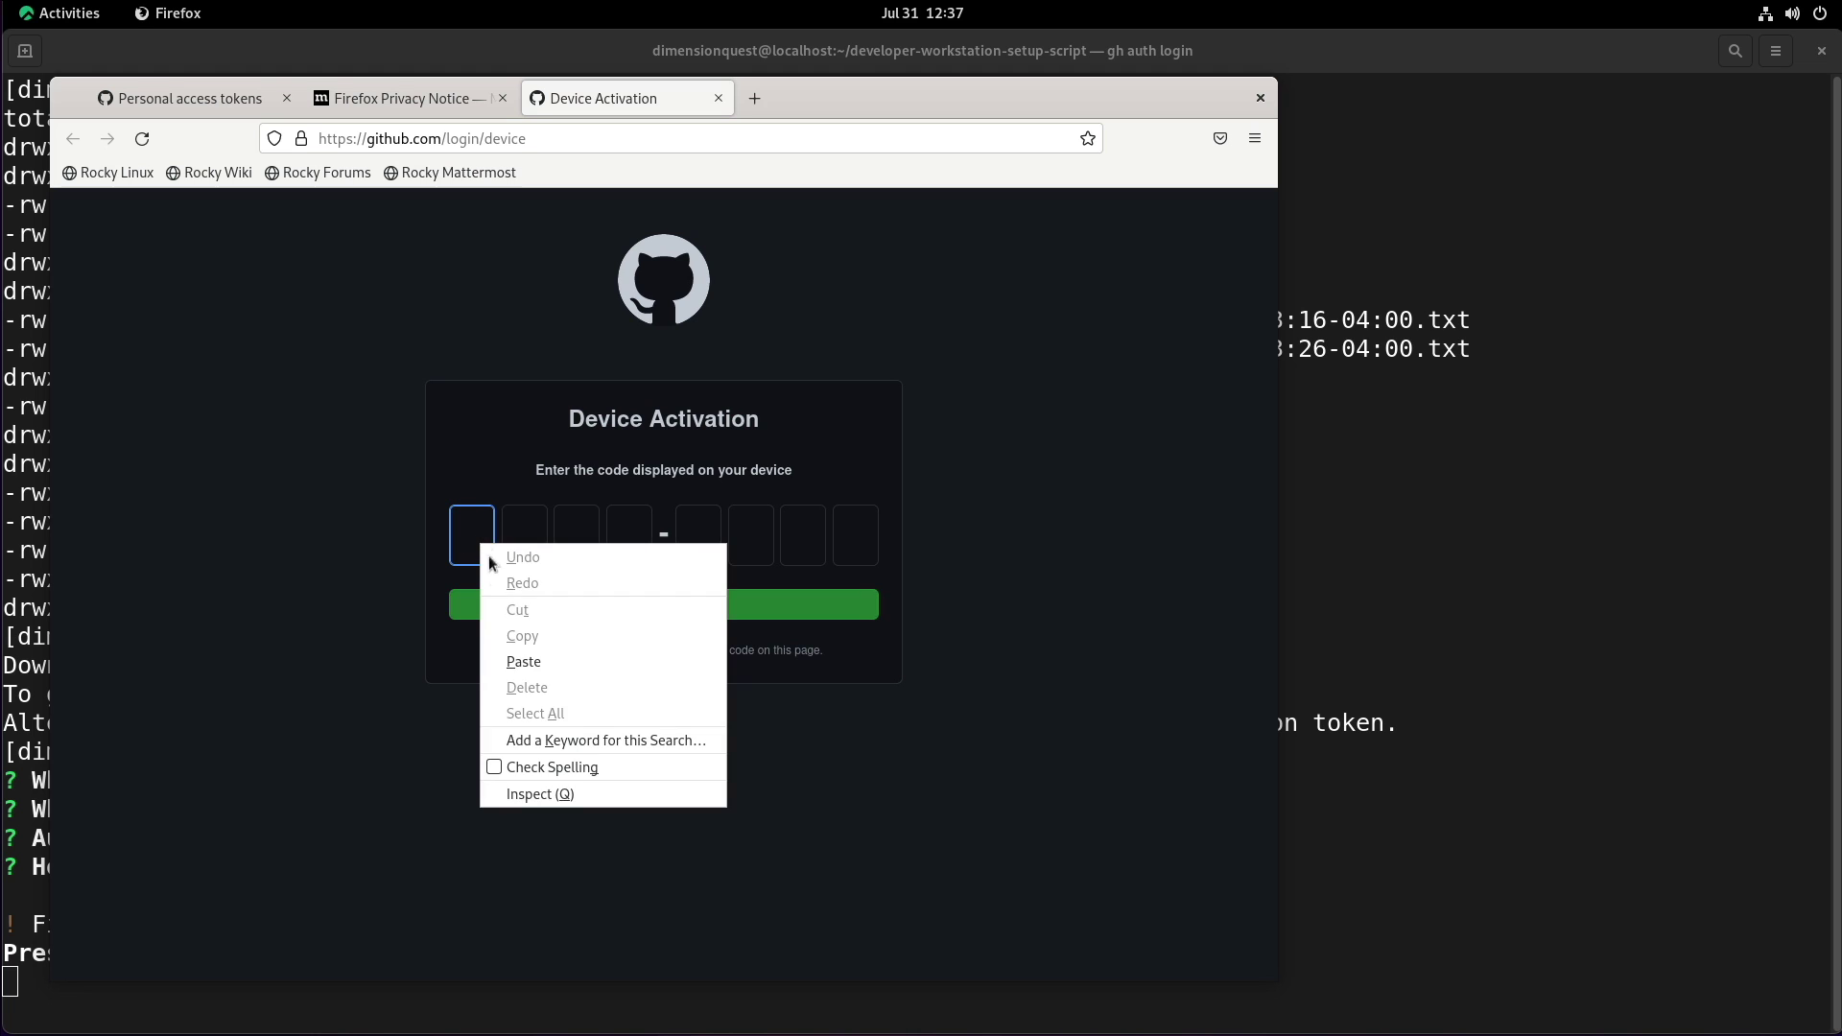
{"action": "left_click", "coordinate": [522, 660]}
{"action": "left_click", "coordinate": [639, 609]}
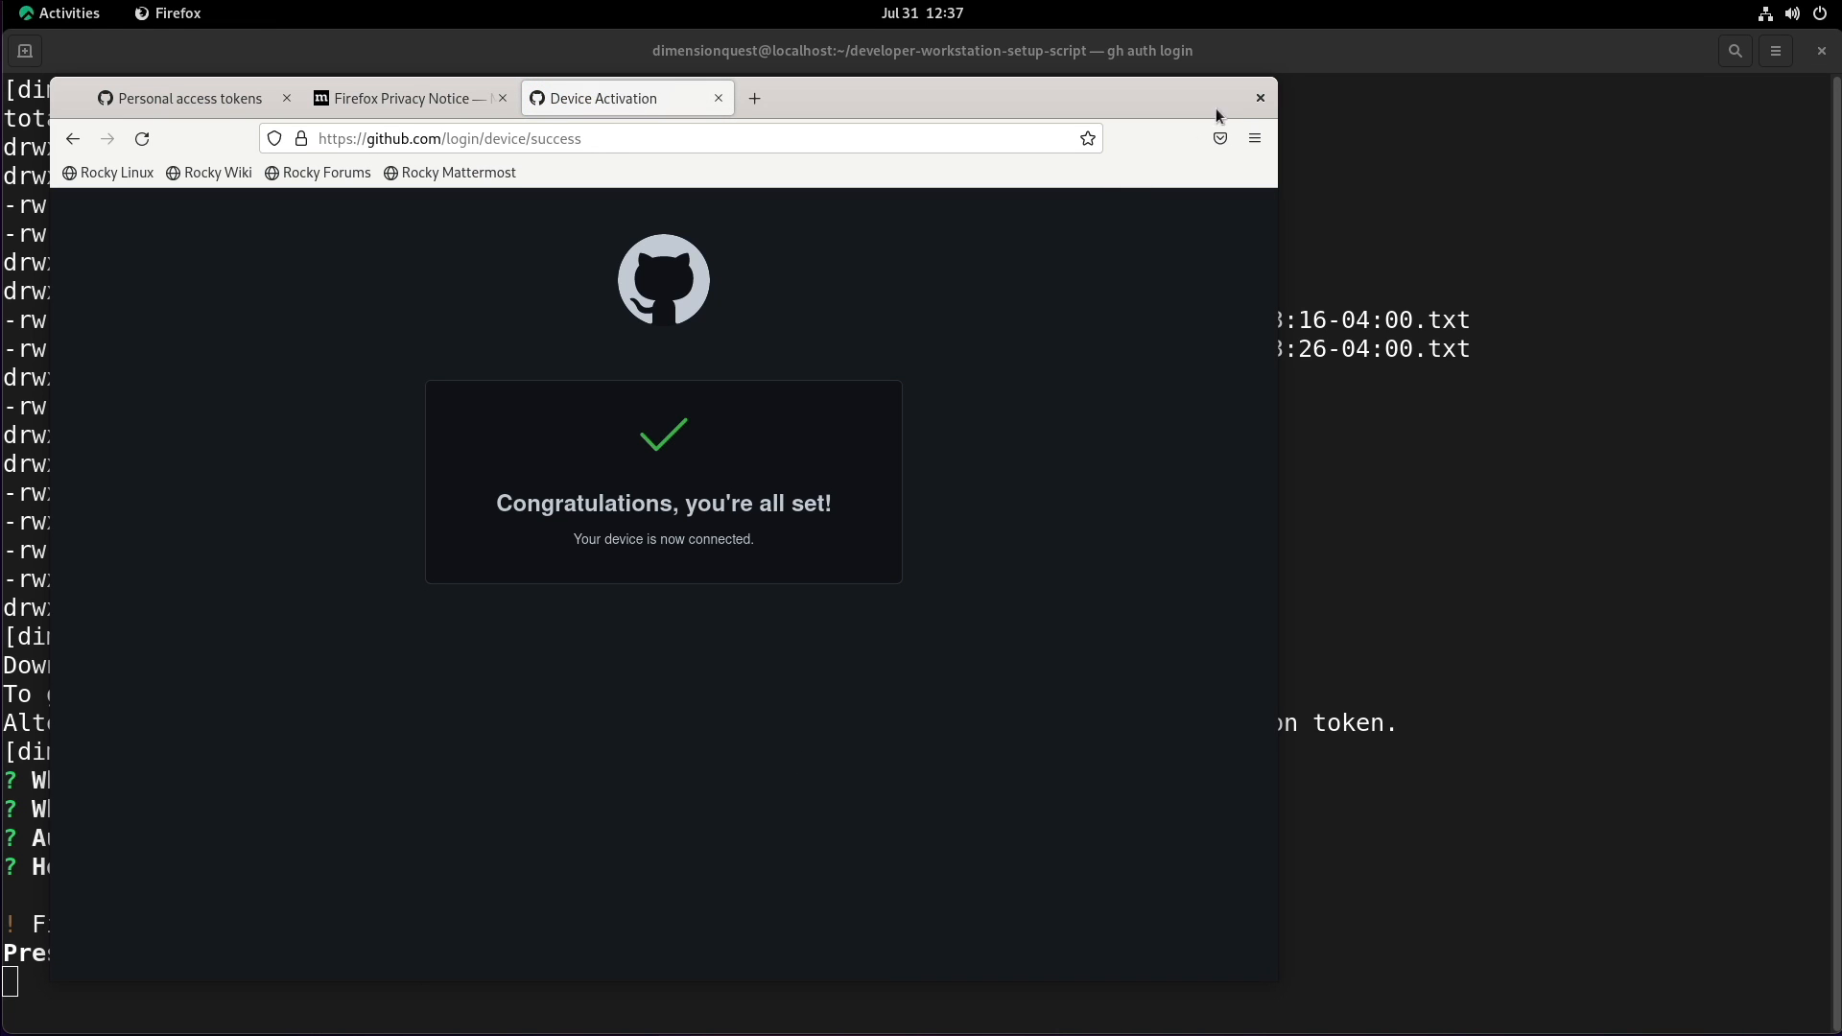
{"action": "left_click", "coordinate": [1259, 102]}
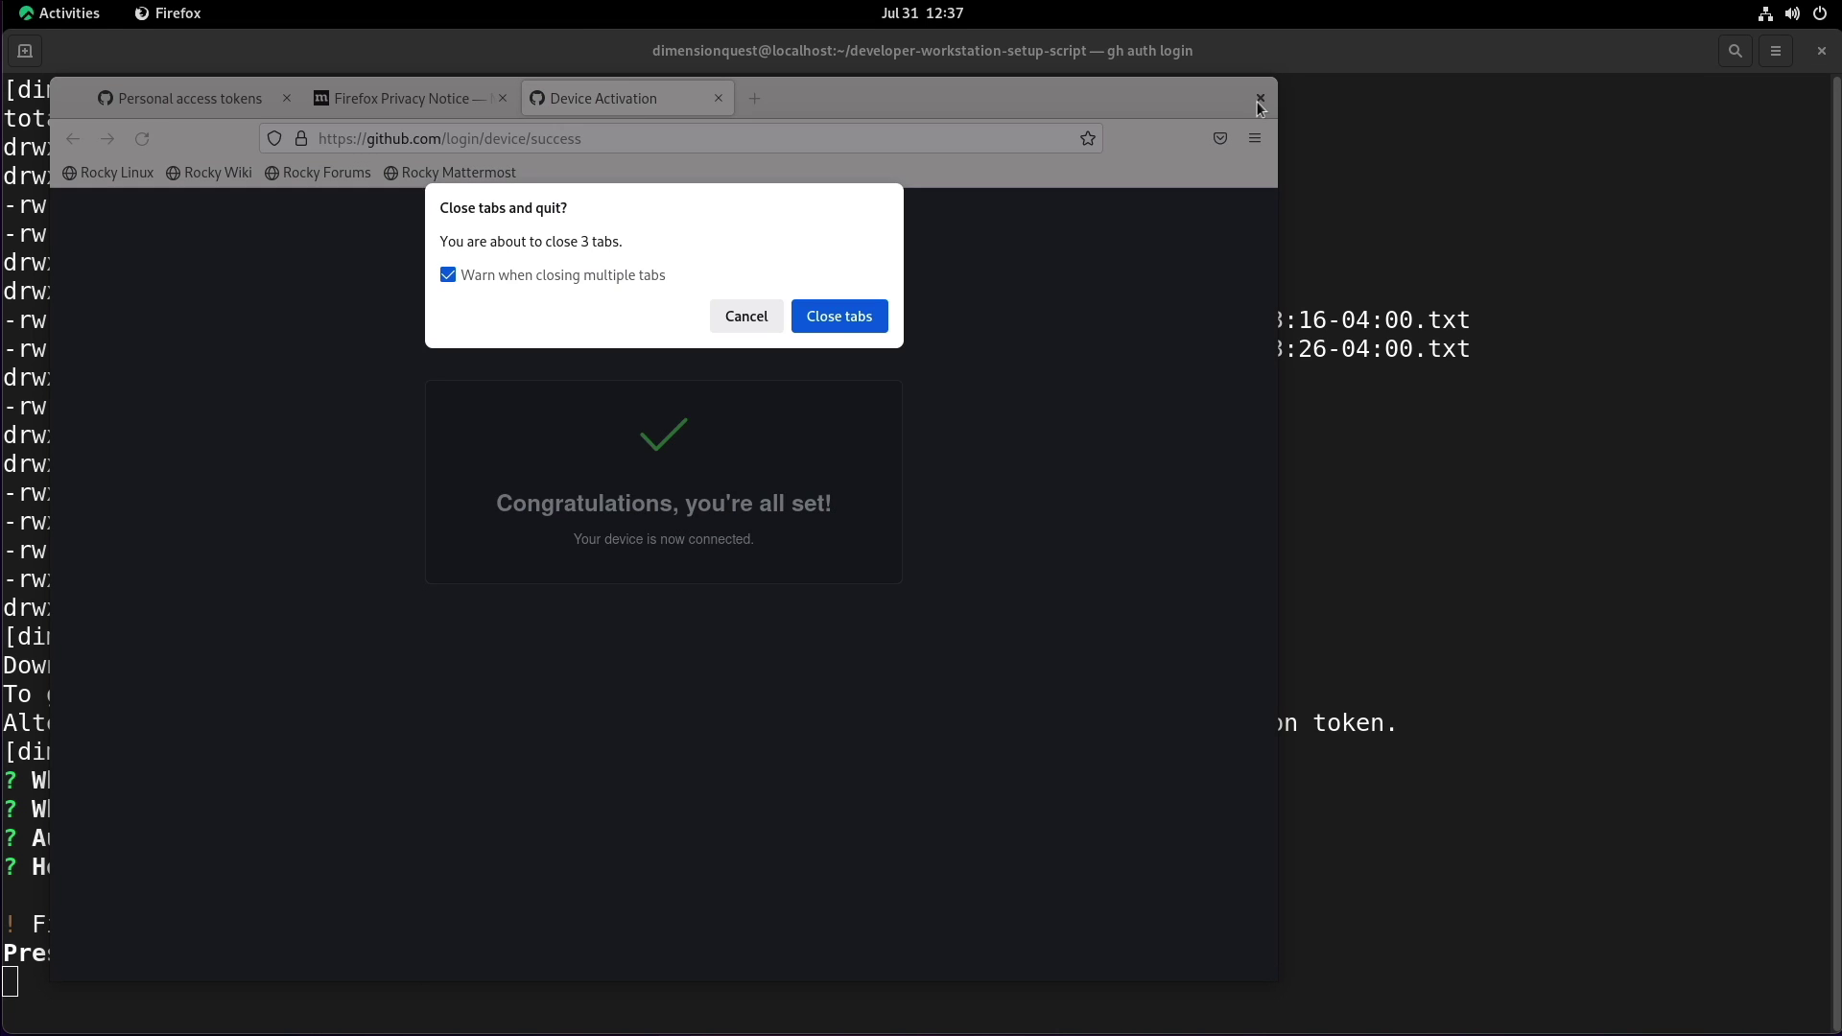
{"action": "left_click", "coordinate": [839, 315]}
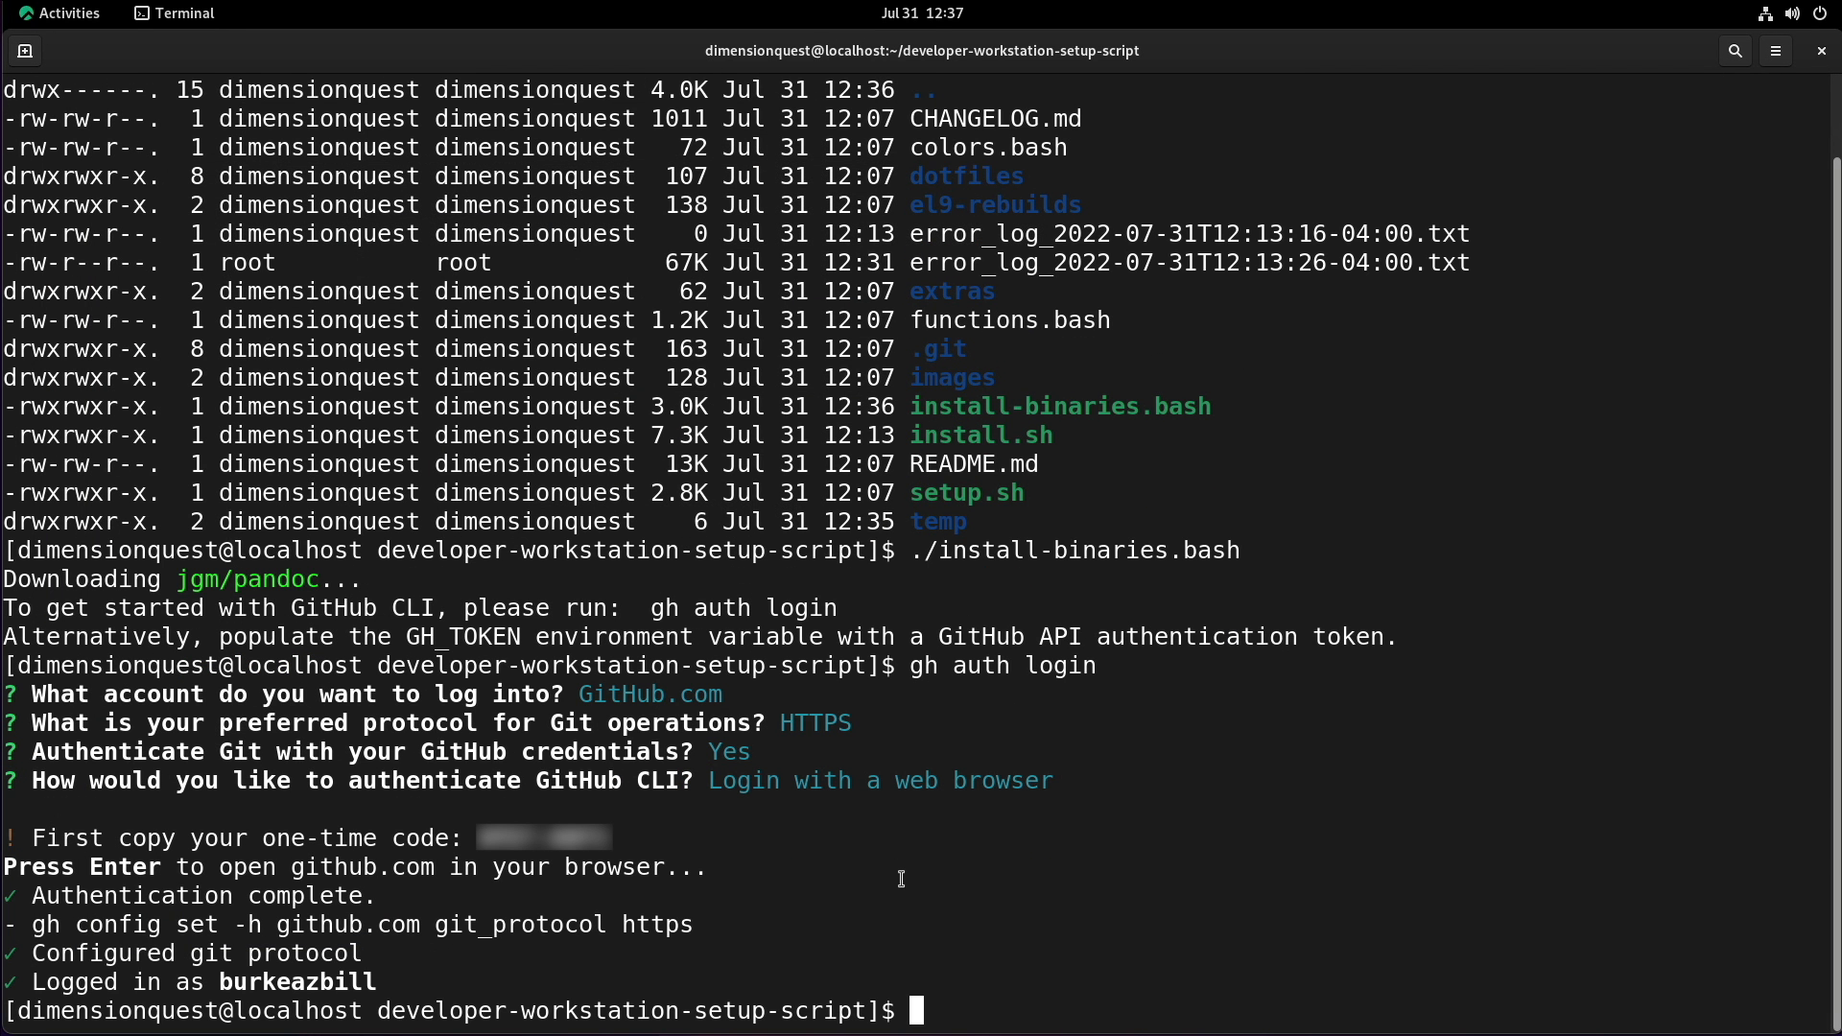
- Rerun ./install-binaries.bash so GitHub binaries land in /usr/local/bin and Pandoc filters install
{"action": "key", "text": "Up"}
{"action": "key", "text": "Up"}
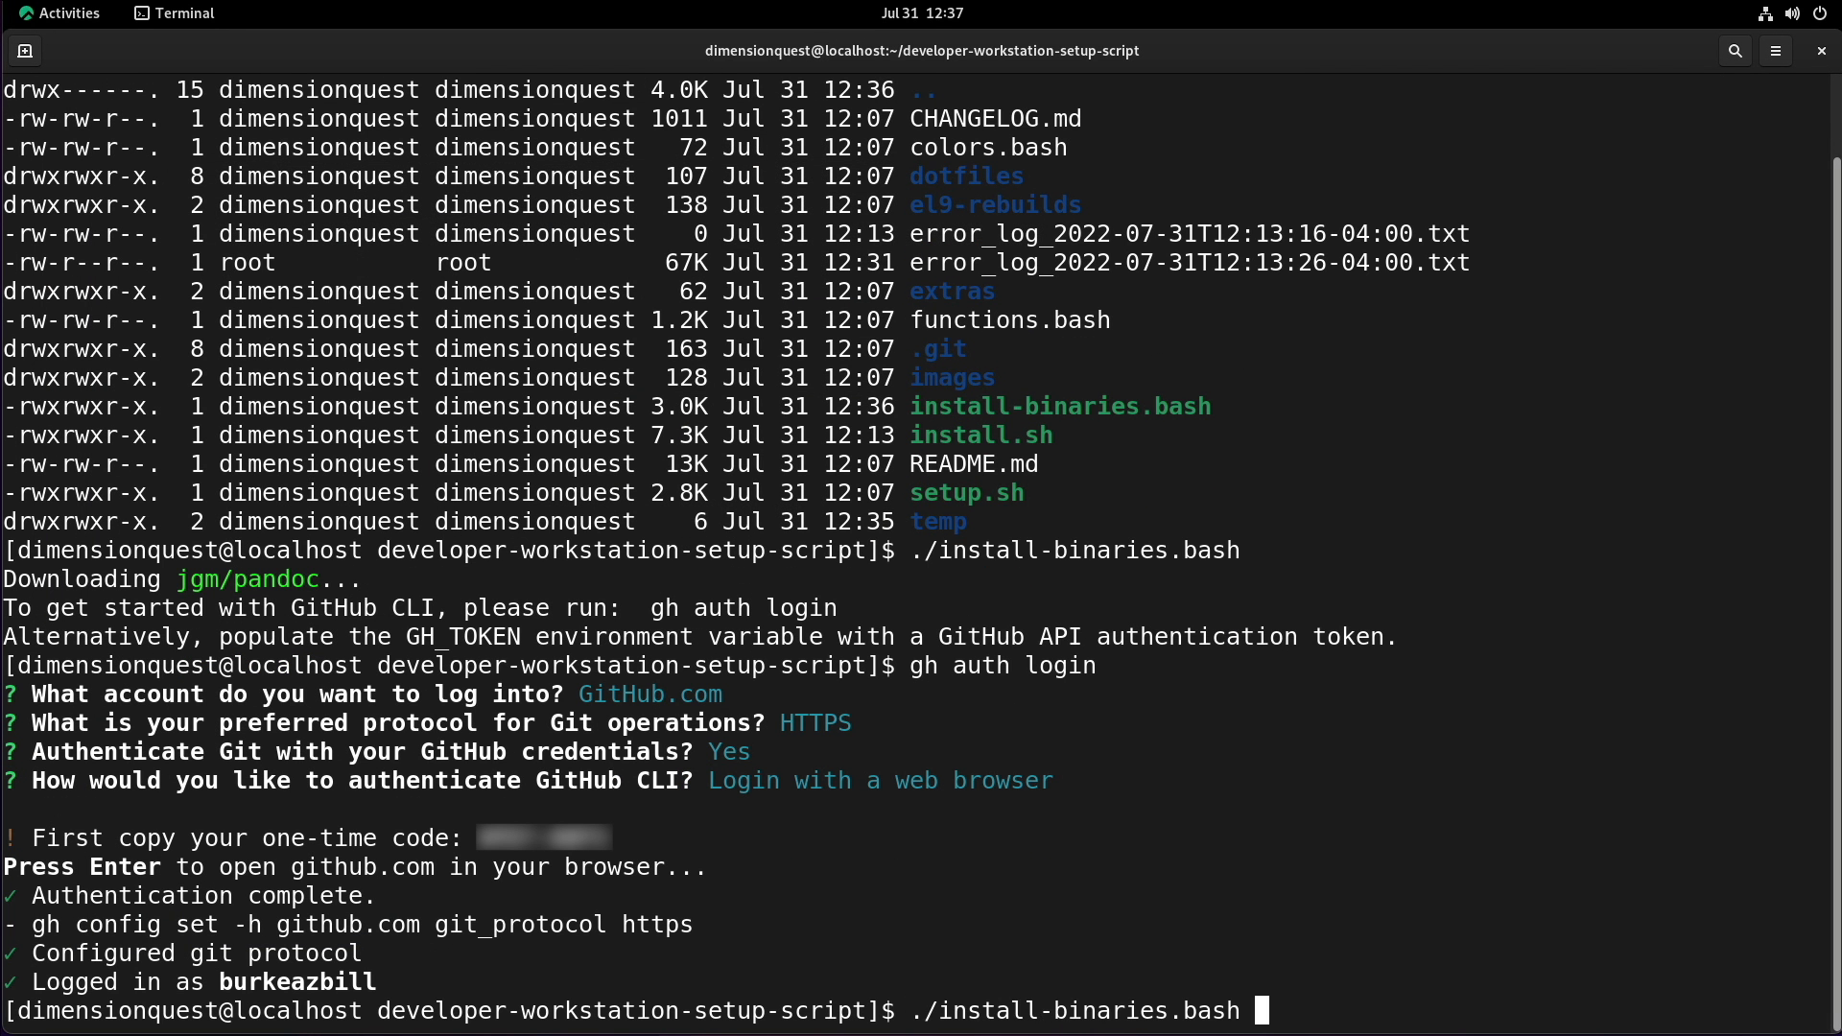
{"action": "key", "text": "Return"}
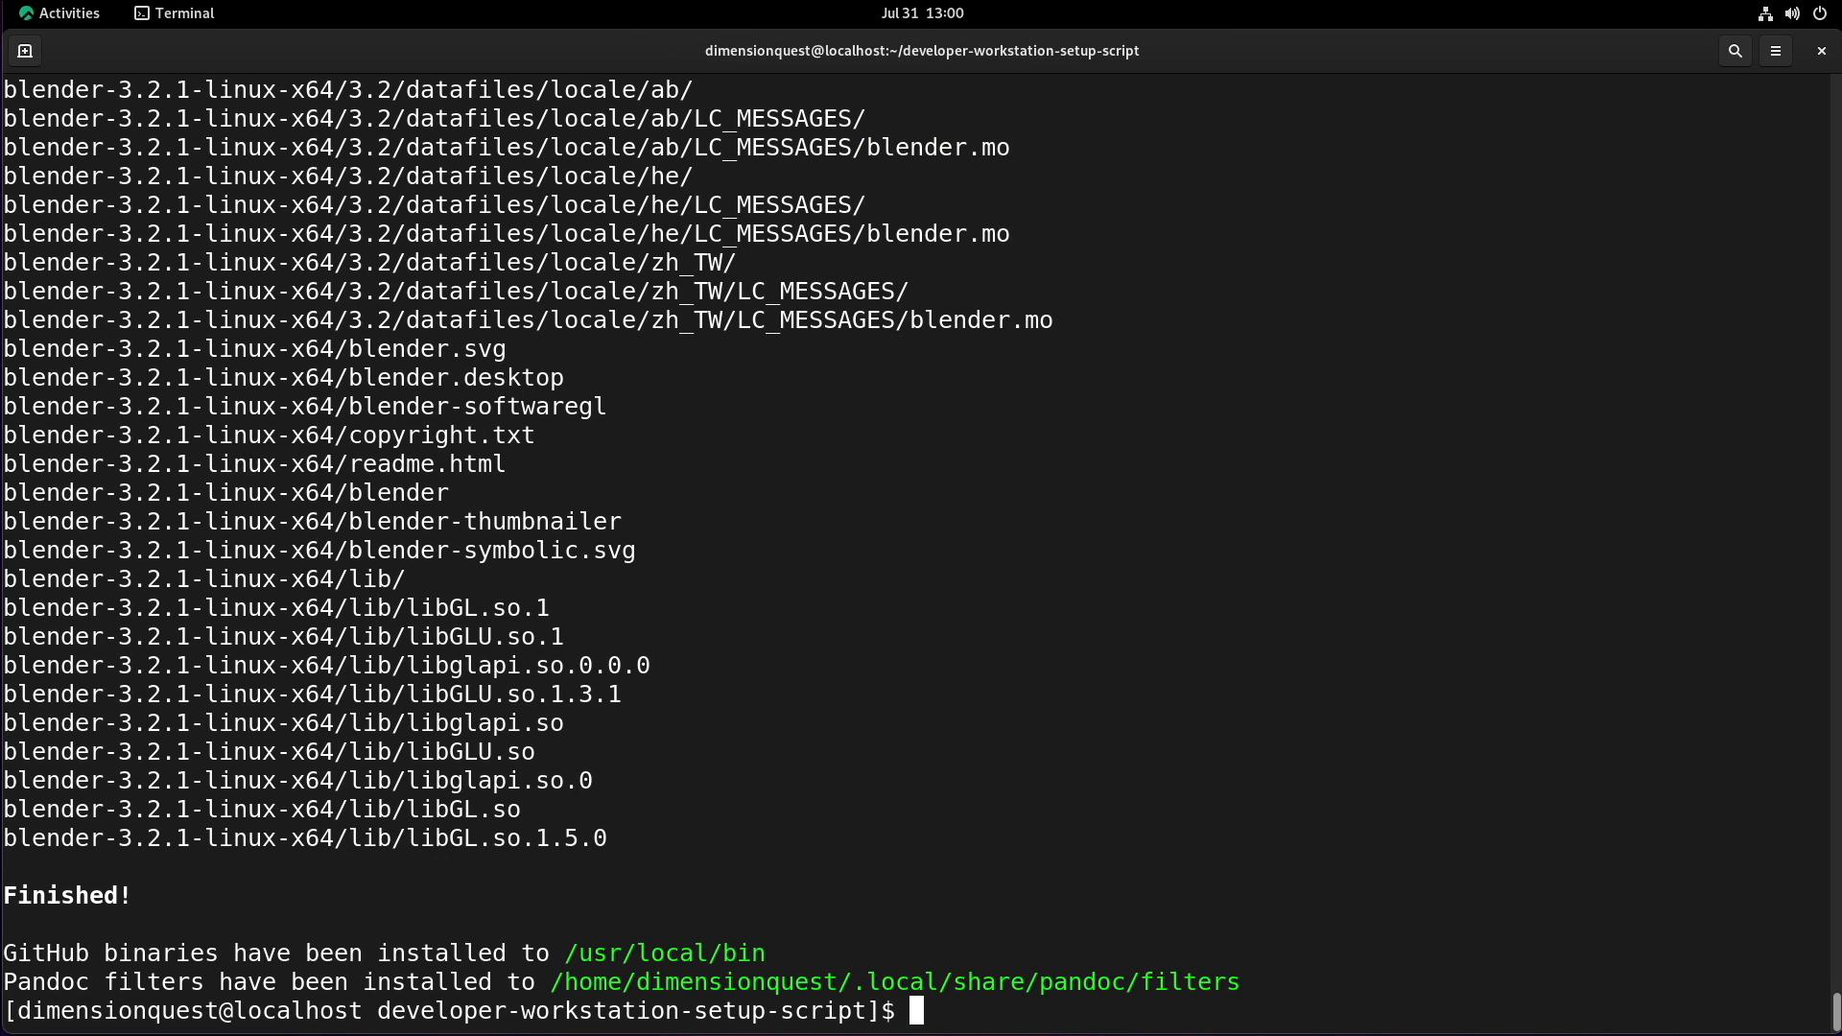
{"action": "type", "text": "./set"}
{"action": "type", "text": "up.sh"}
- Run ./setup.sh with hostname rocky9desktop and sub-pixel rendering y, then sudo shutdown -r now
{"action": "key", "text": "Return"}
{"action": "type", "text": "rock"}
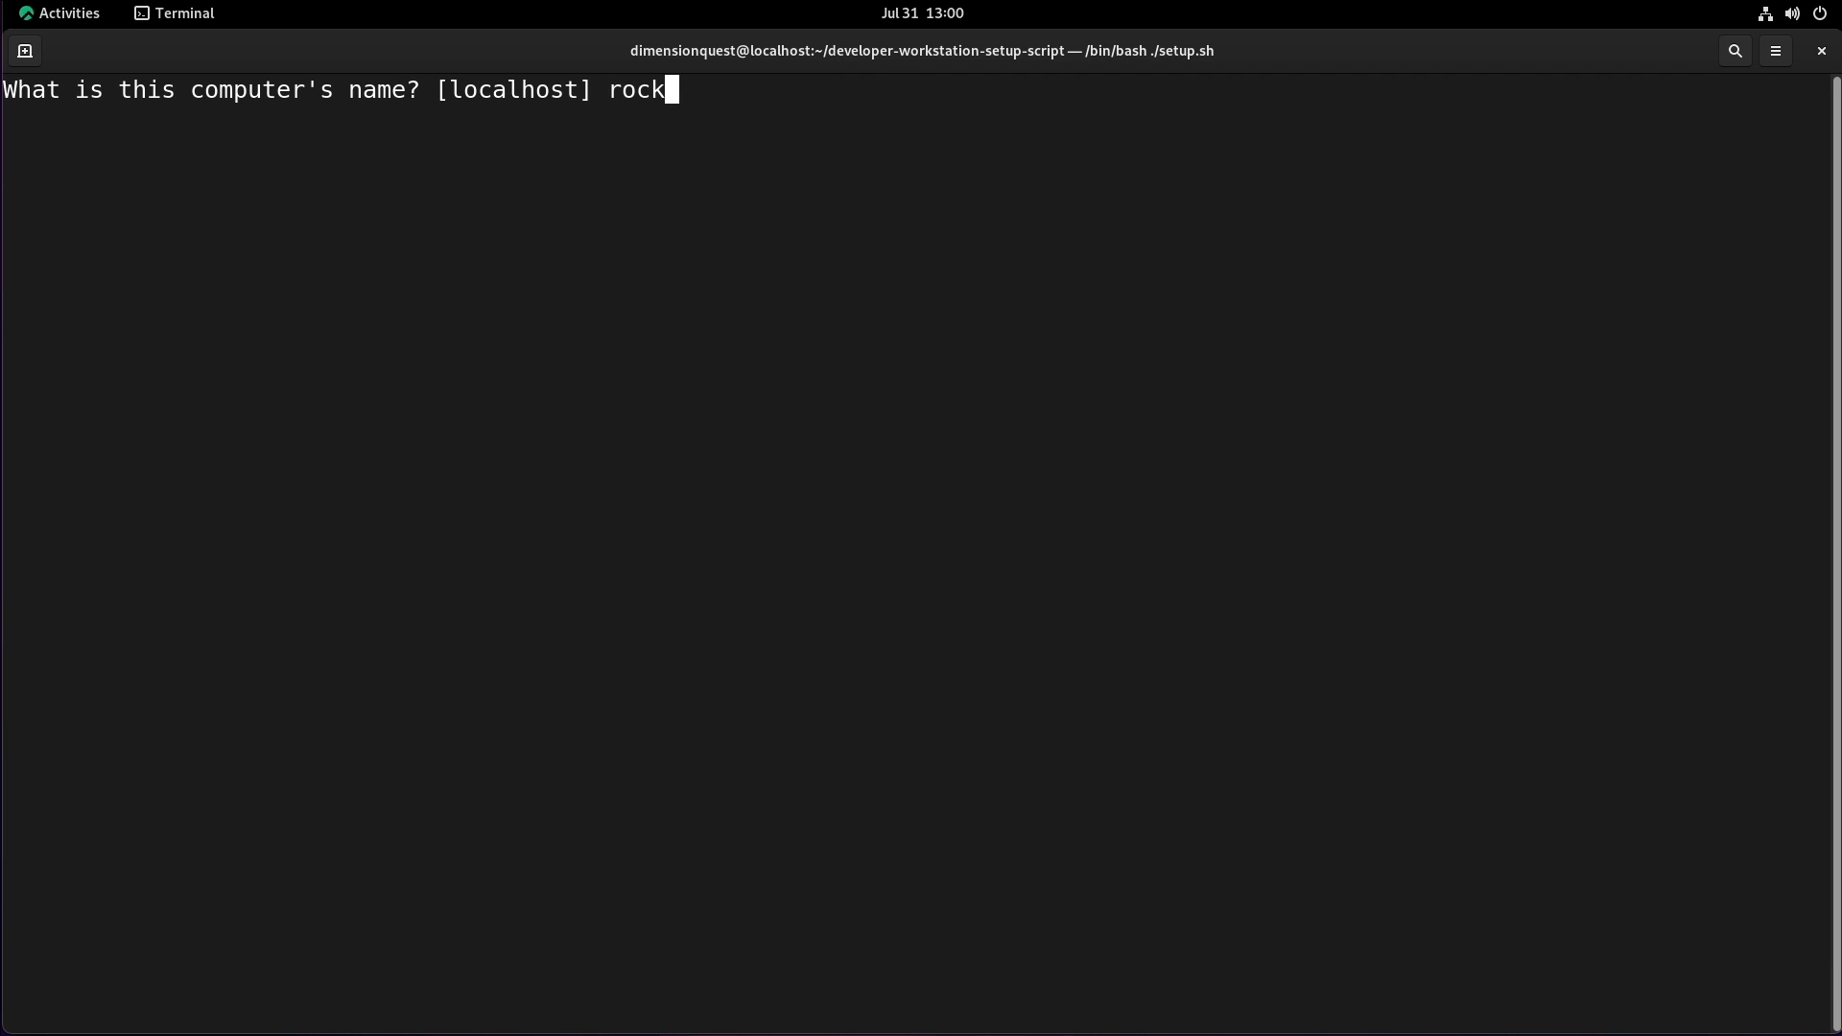
{"action": "type", "text": "y9"}
{"action": "type", "text": "desktop"}
{"action": "key", "text": "Return"}
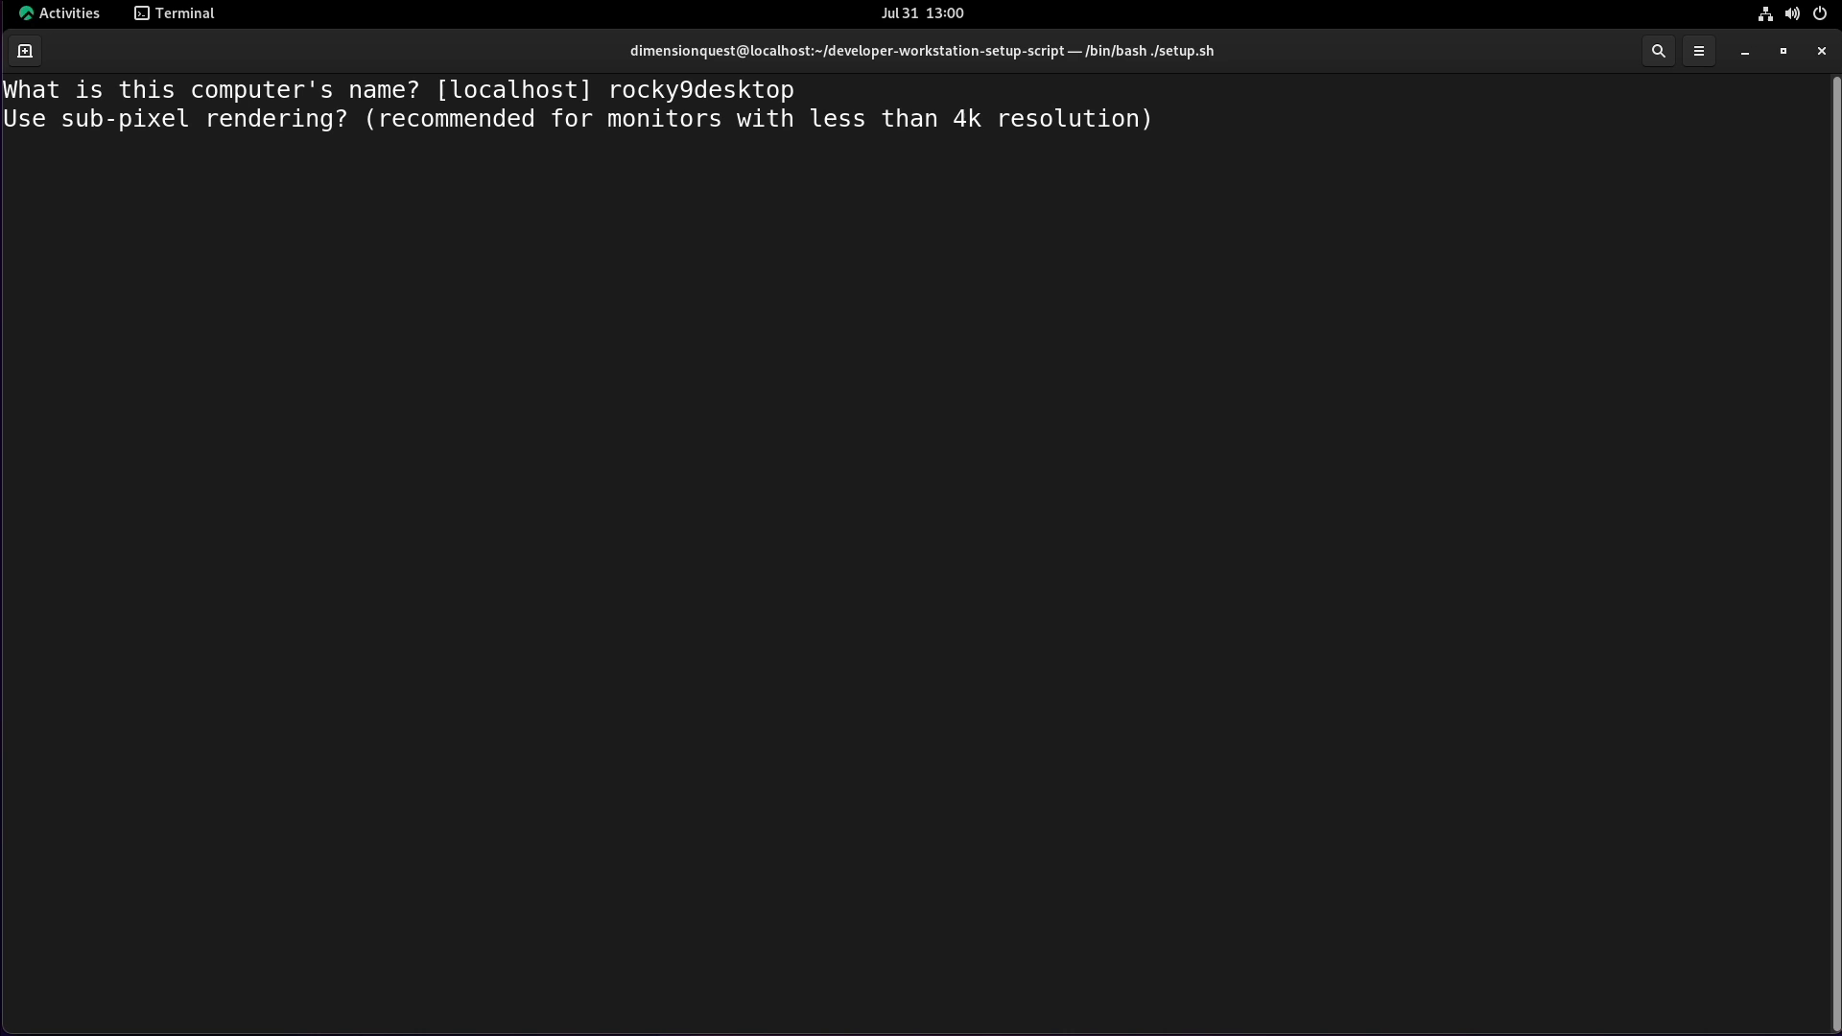
{"action": "type", "text": "y"}
{"action": "key", "text": "Return"}
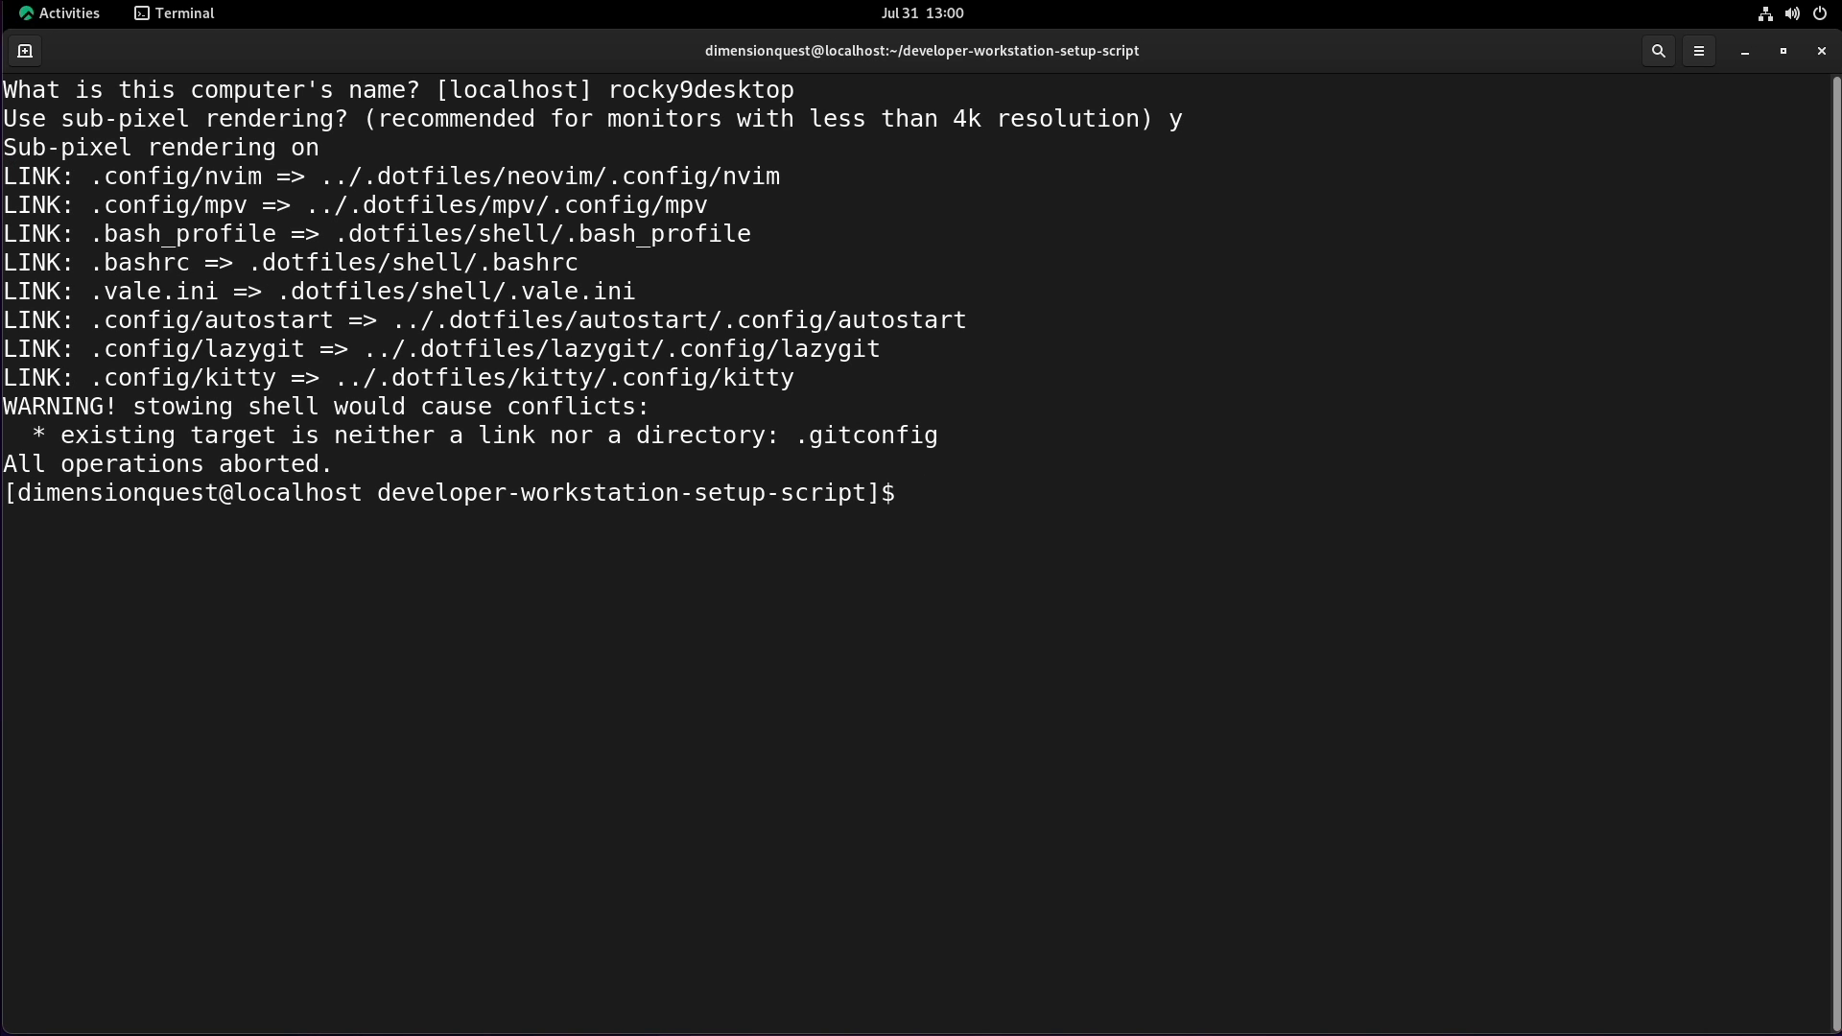
{"action": "type", "text": "sudo shutdown -r now"}
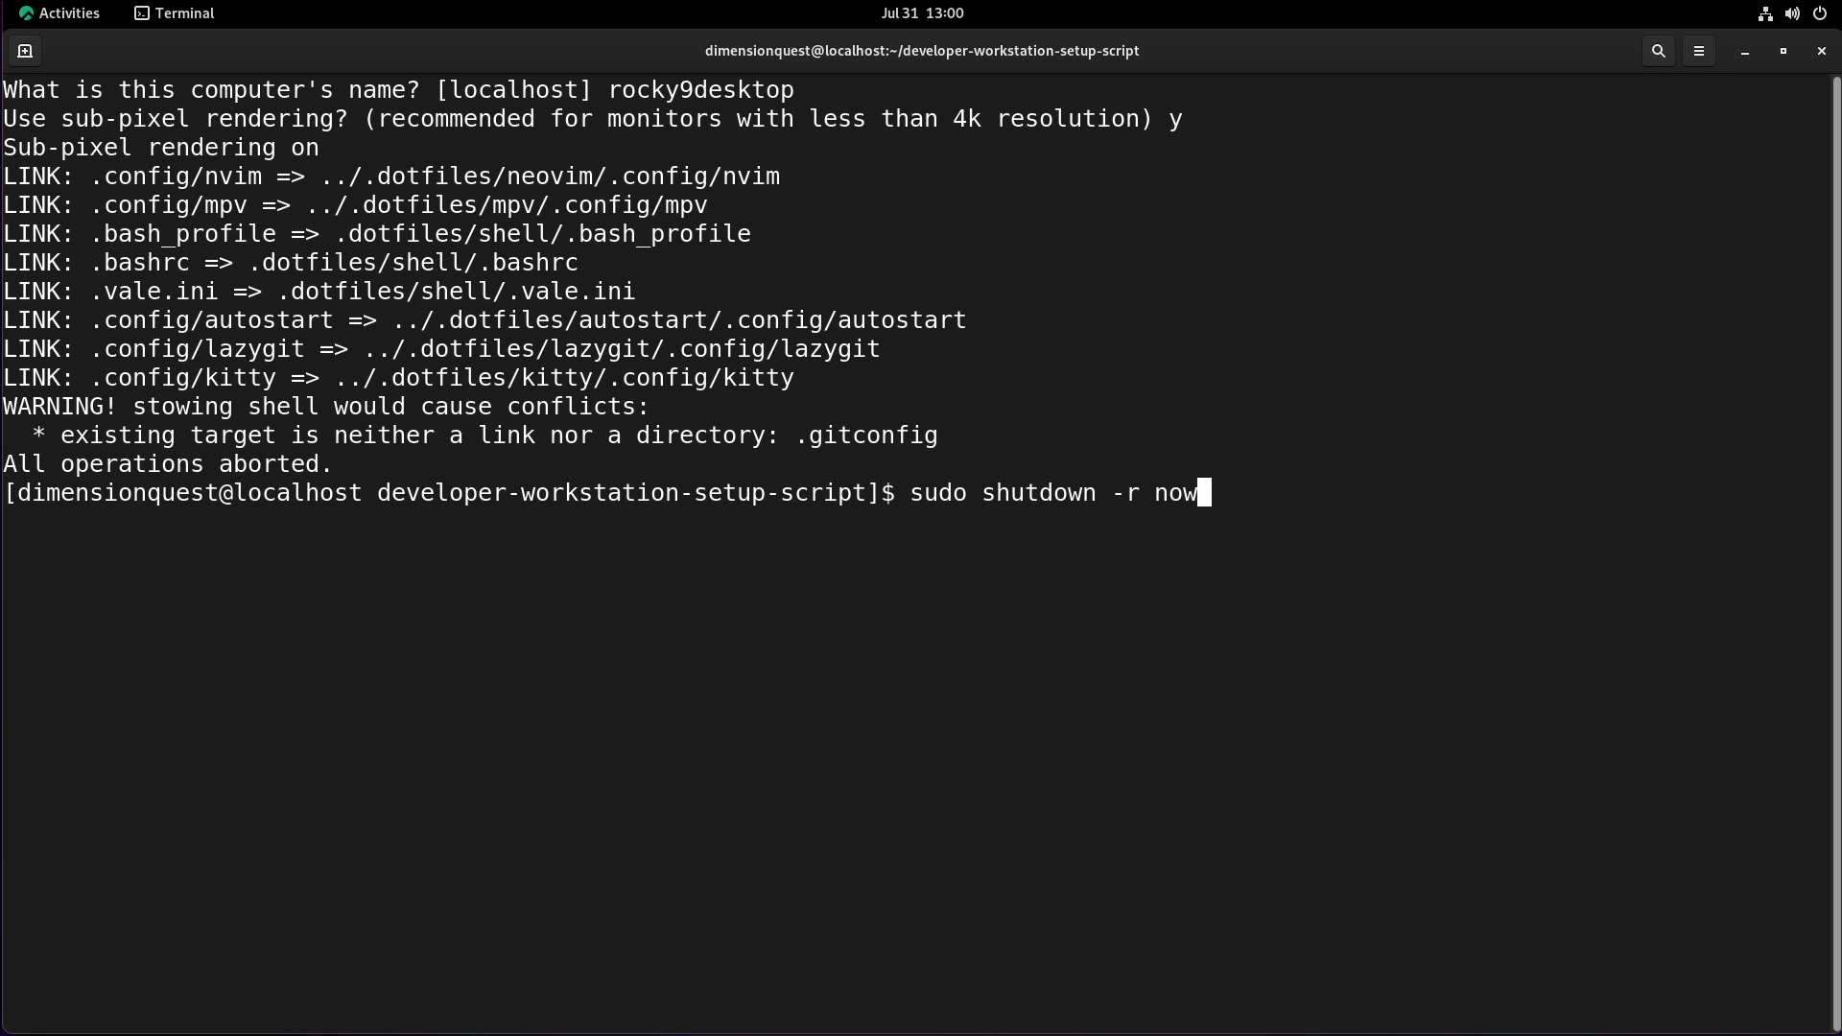
{"action": "key", "text": "Return"}
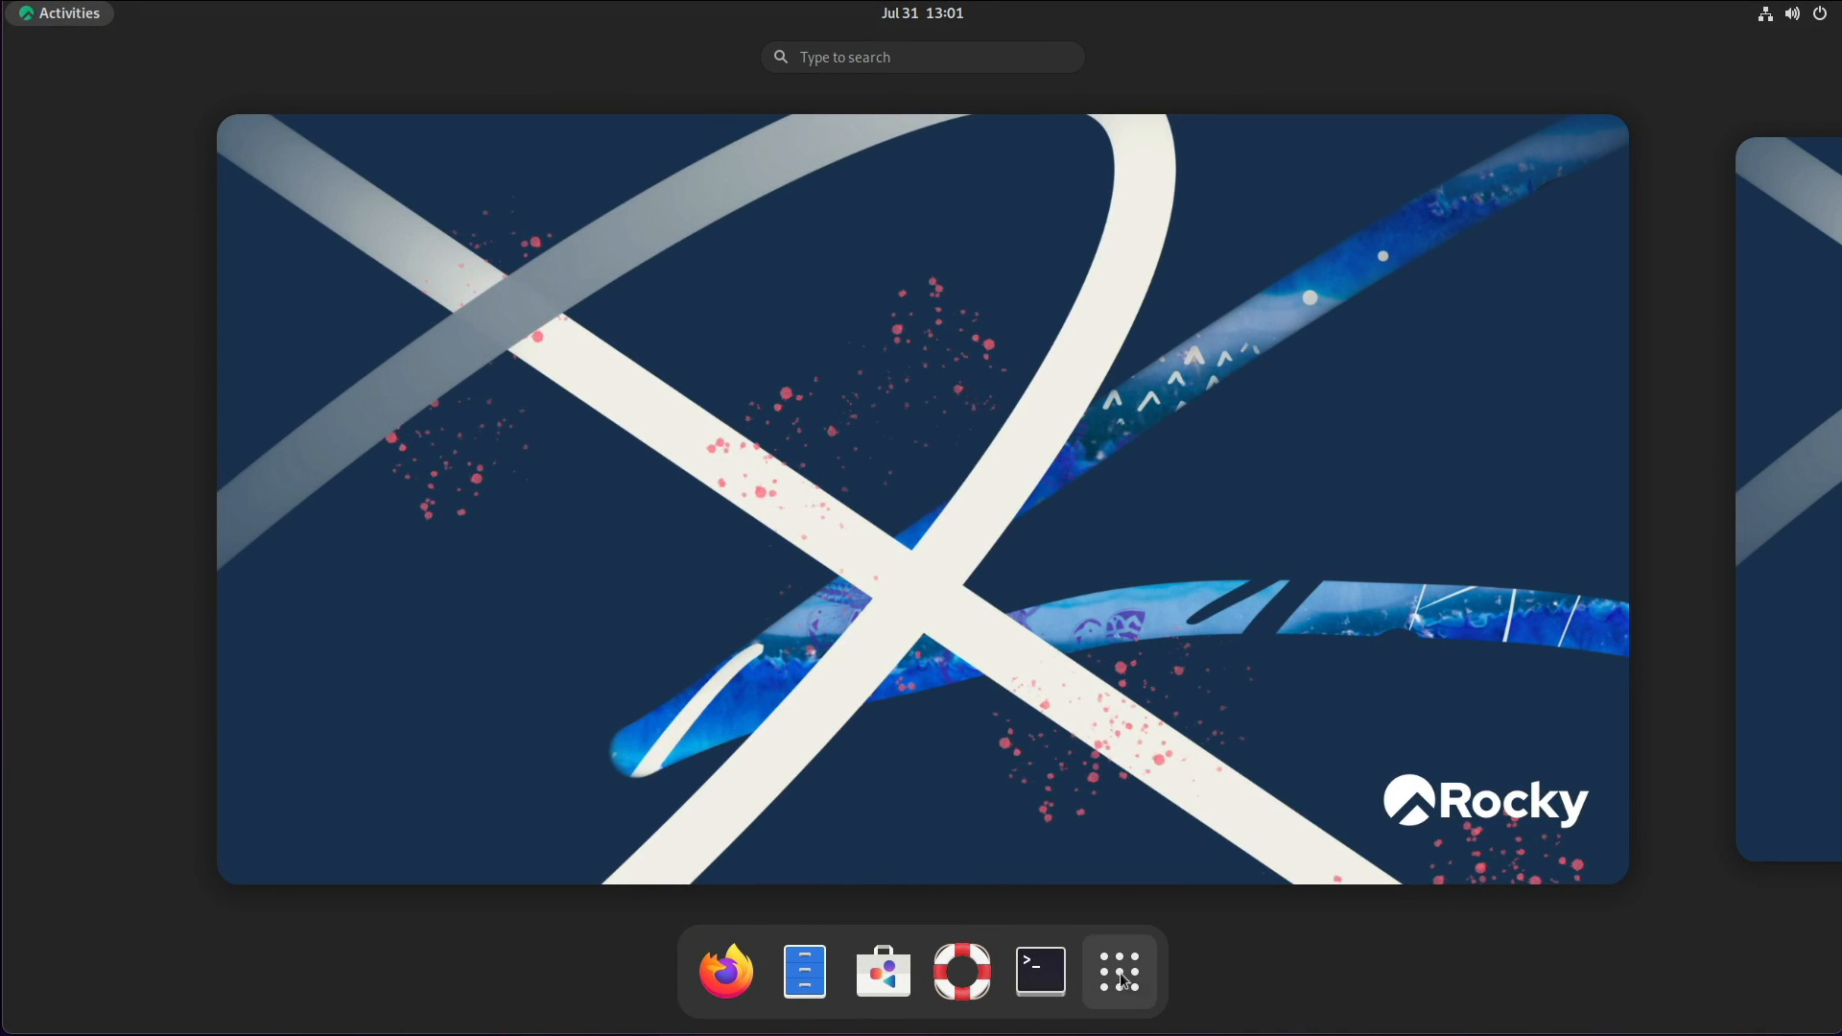
- From Show Applications, add Terminator and Visual Studio Code to Favorites, then launch Terminator from the dash
{"action": "left_click", "coordinate": [1120, 973]}
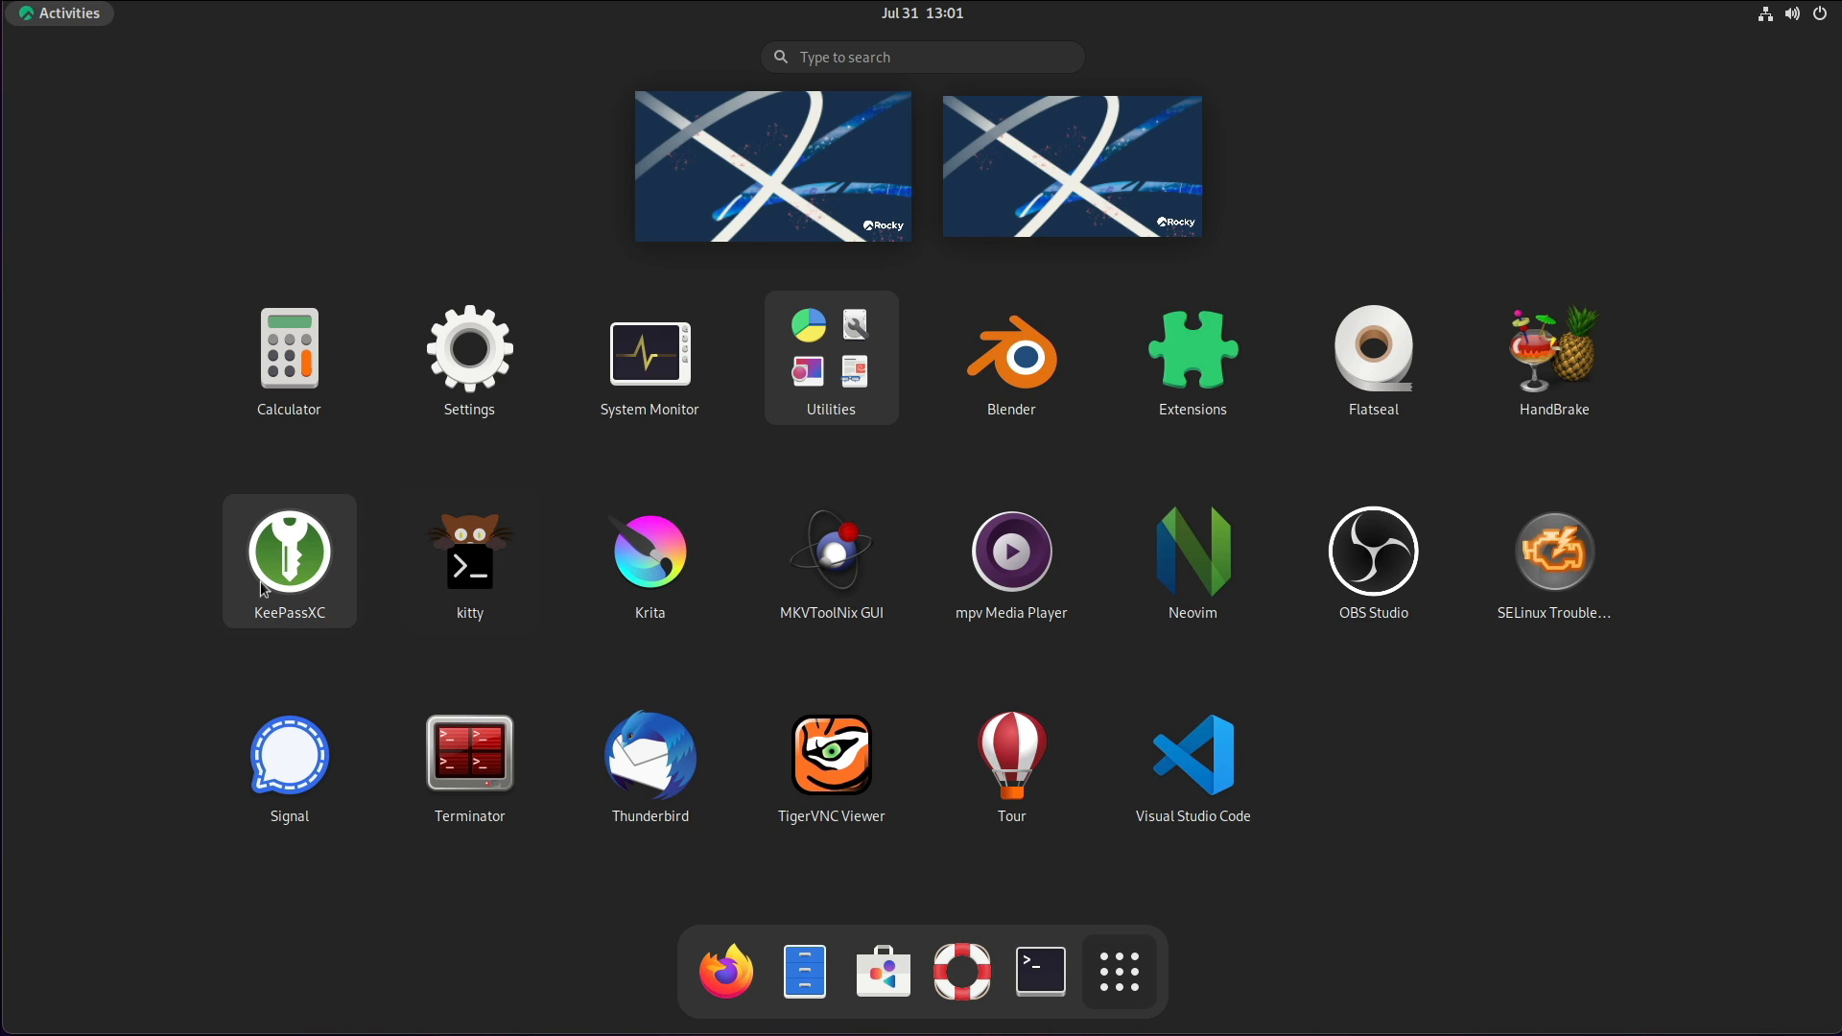
{"action": "right_click", "coordinate": [494, 794]}
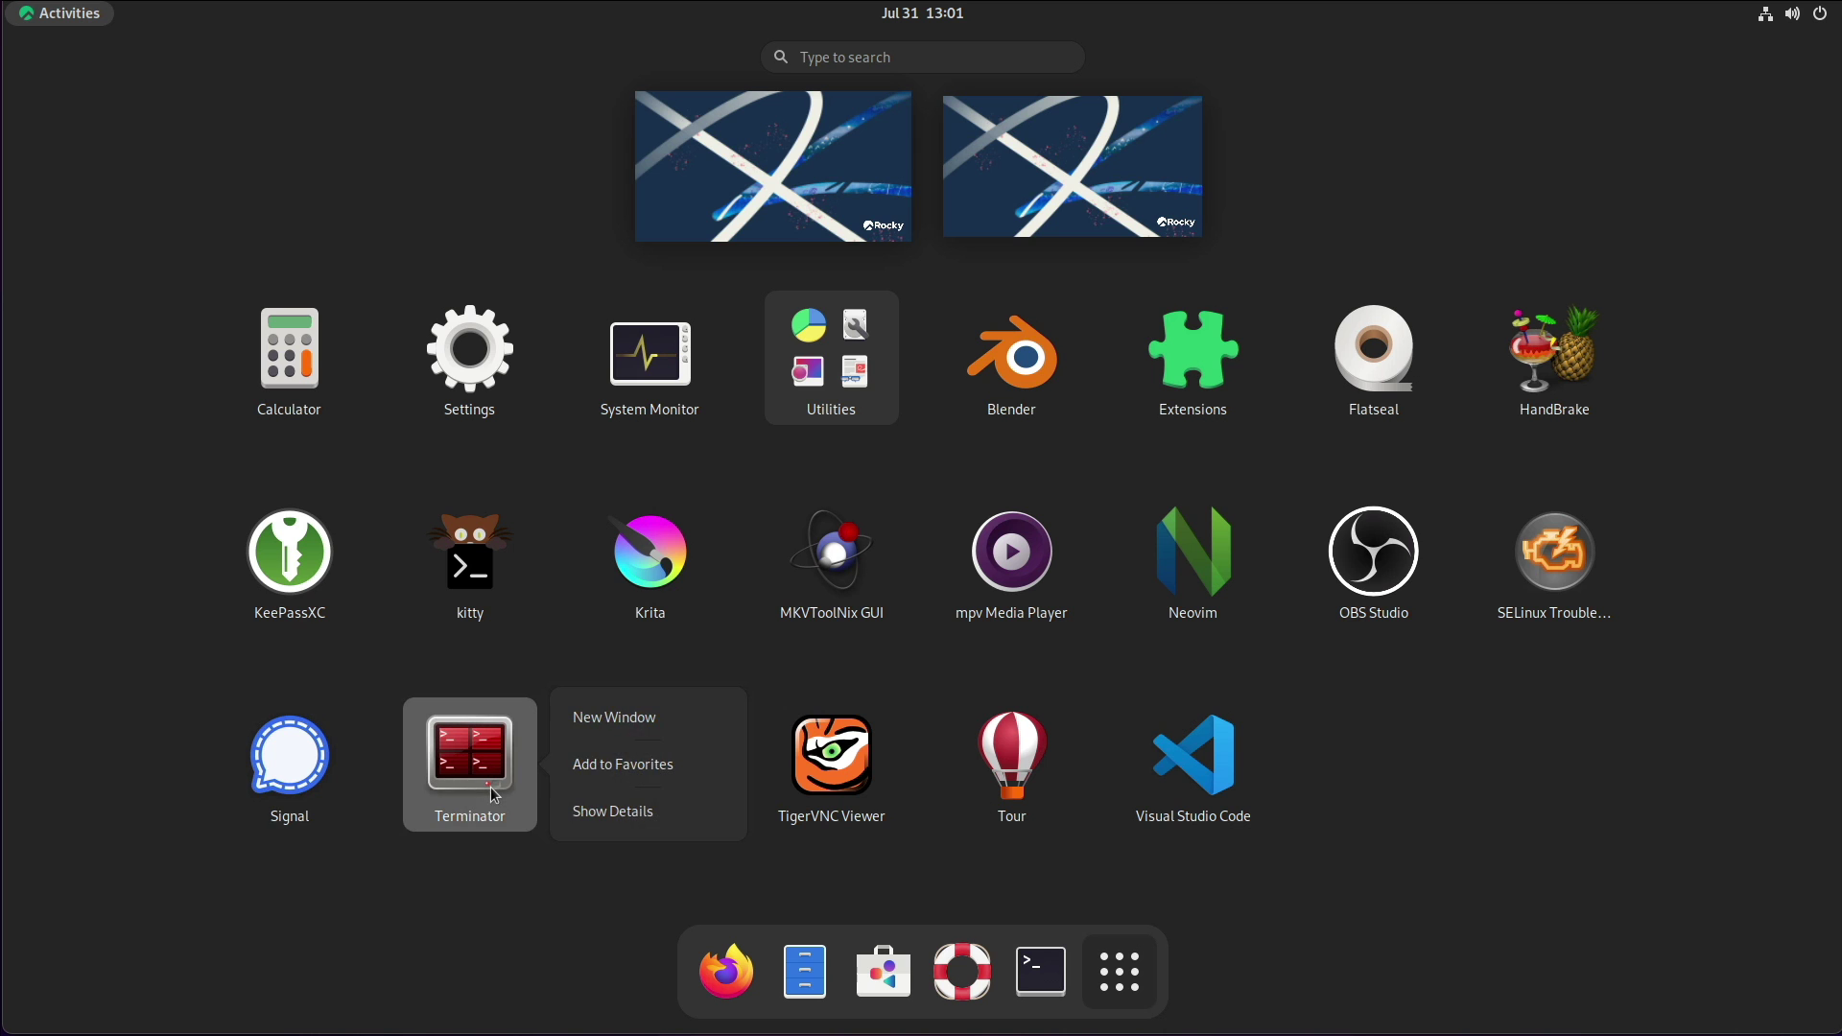
{"action": "left_click", "coordinate": [621, 765]}
{"action": "right_click", "coordinate": [1002, 781]}
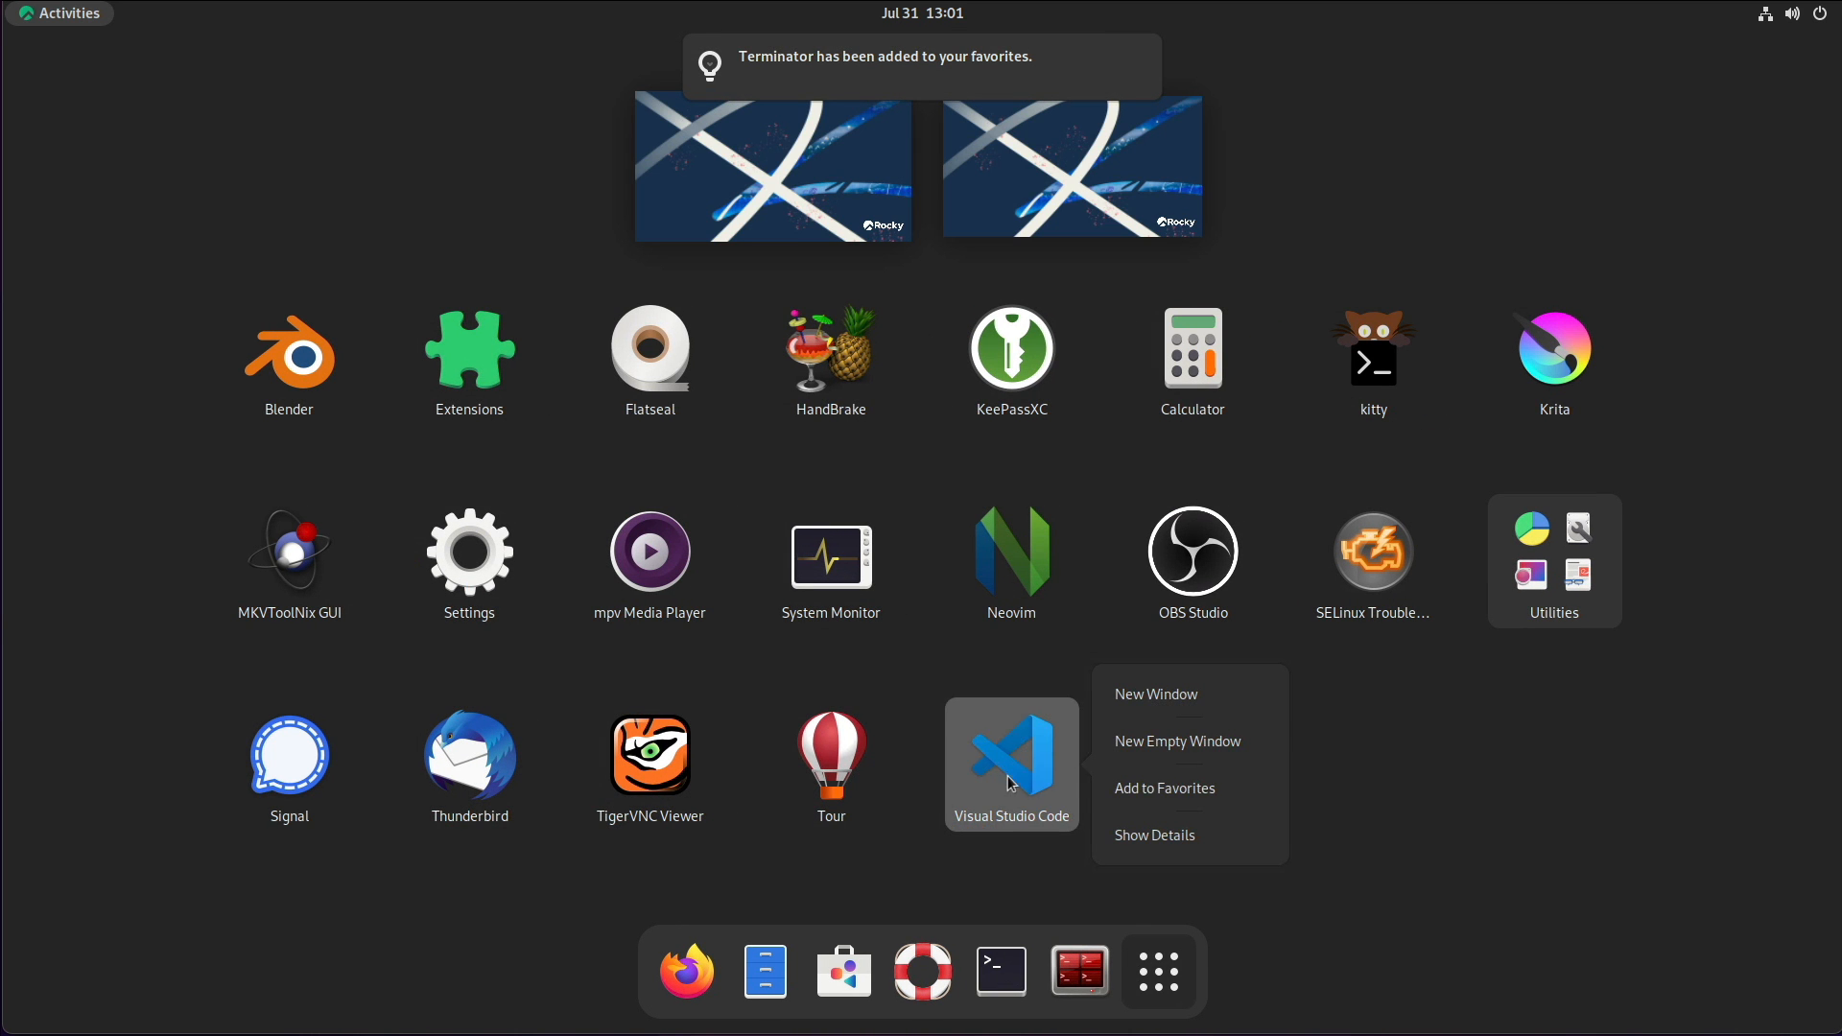
{"action": "left_click", "coordinate": [1166, 787]}
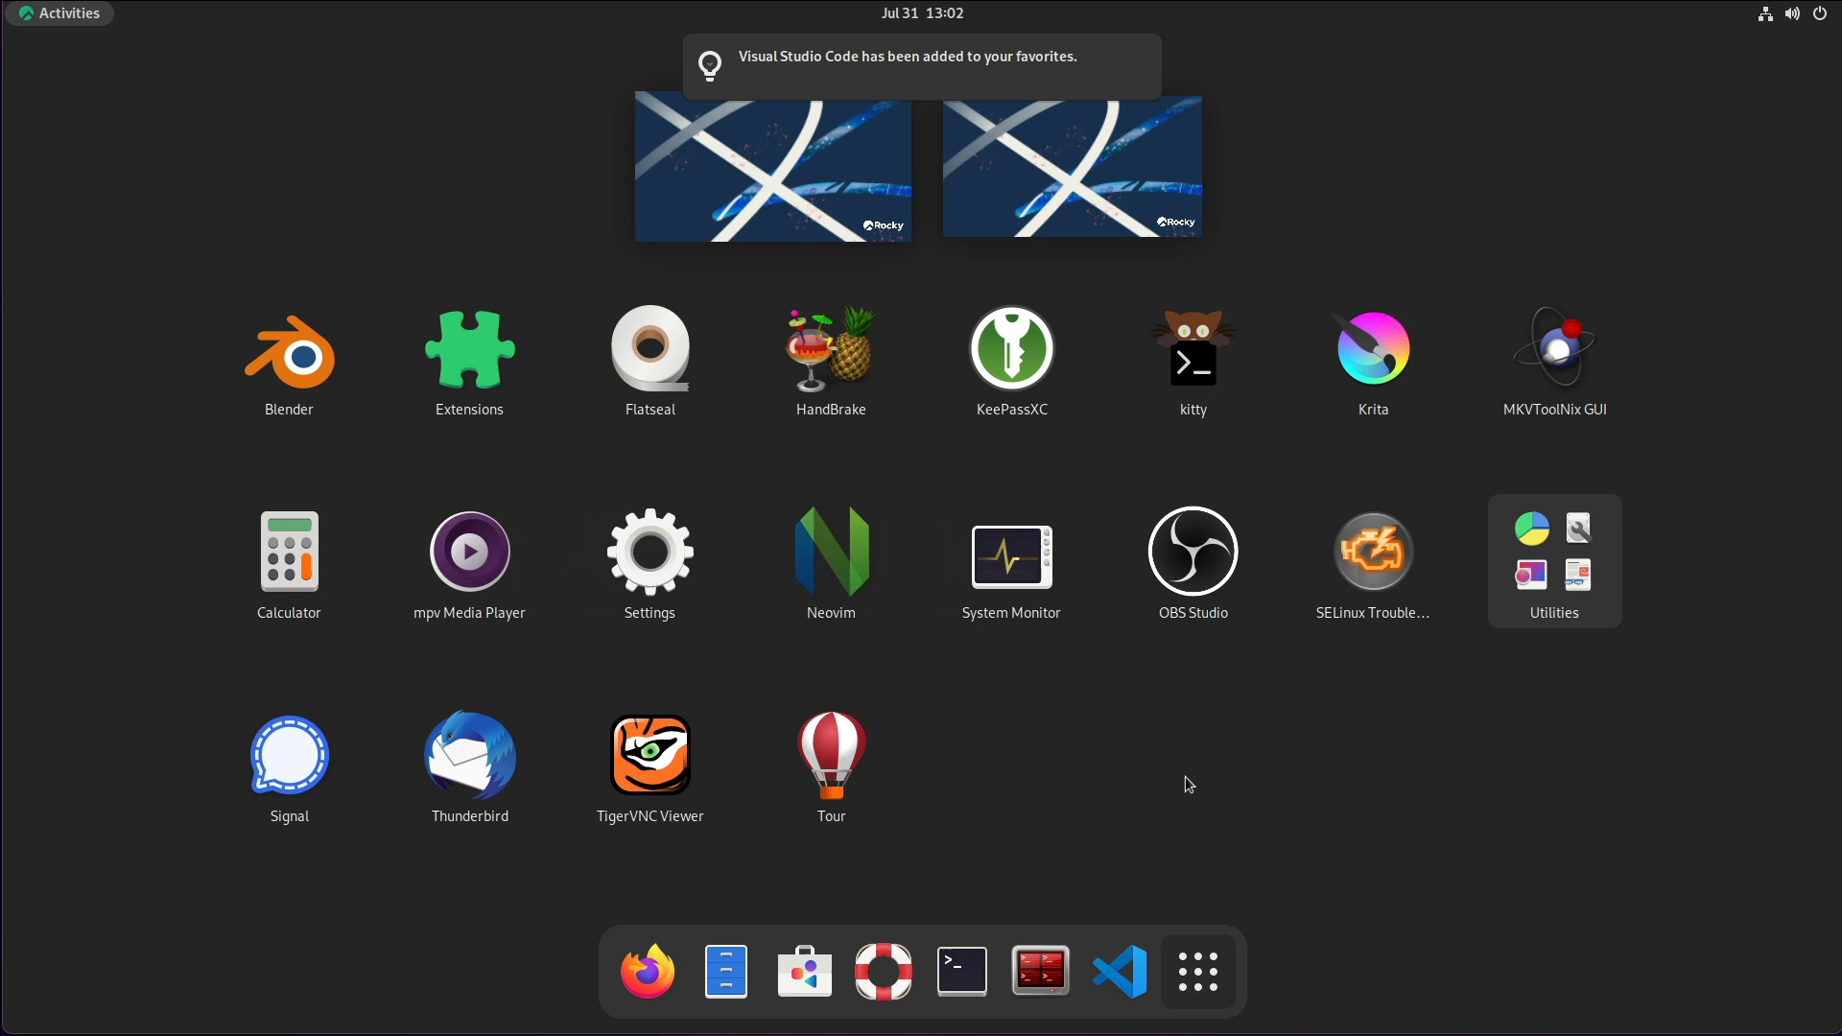
{"action": "left_click", "coordinate": [1043, 973]}
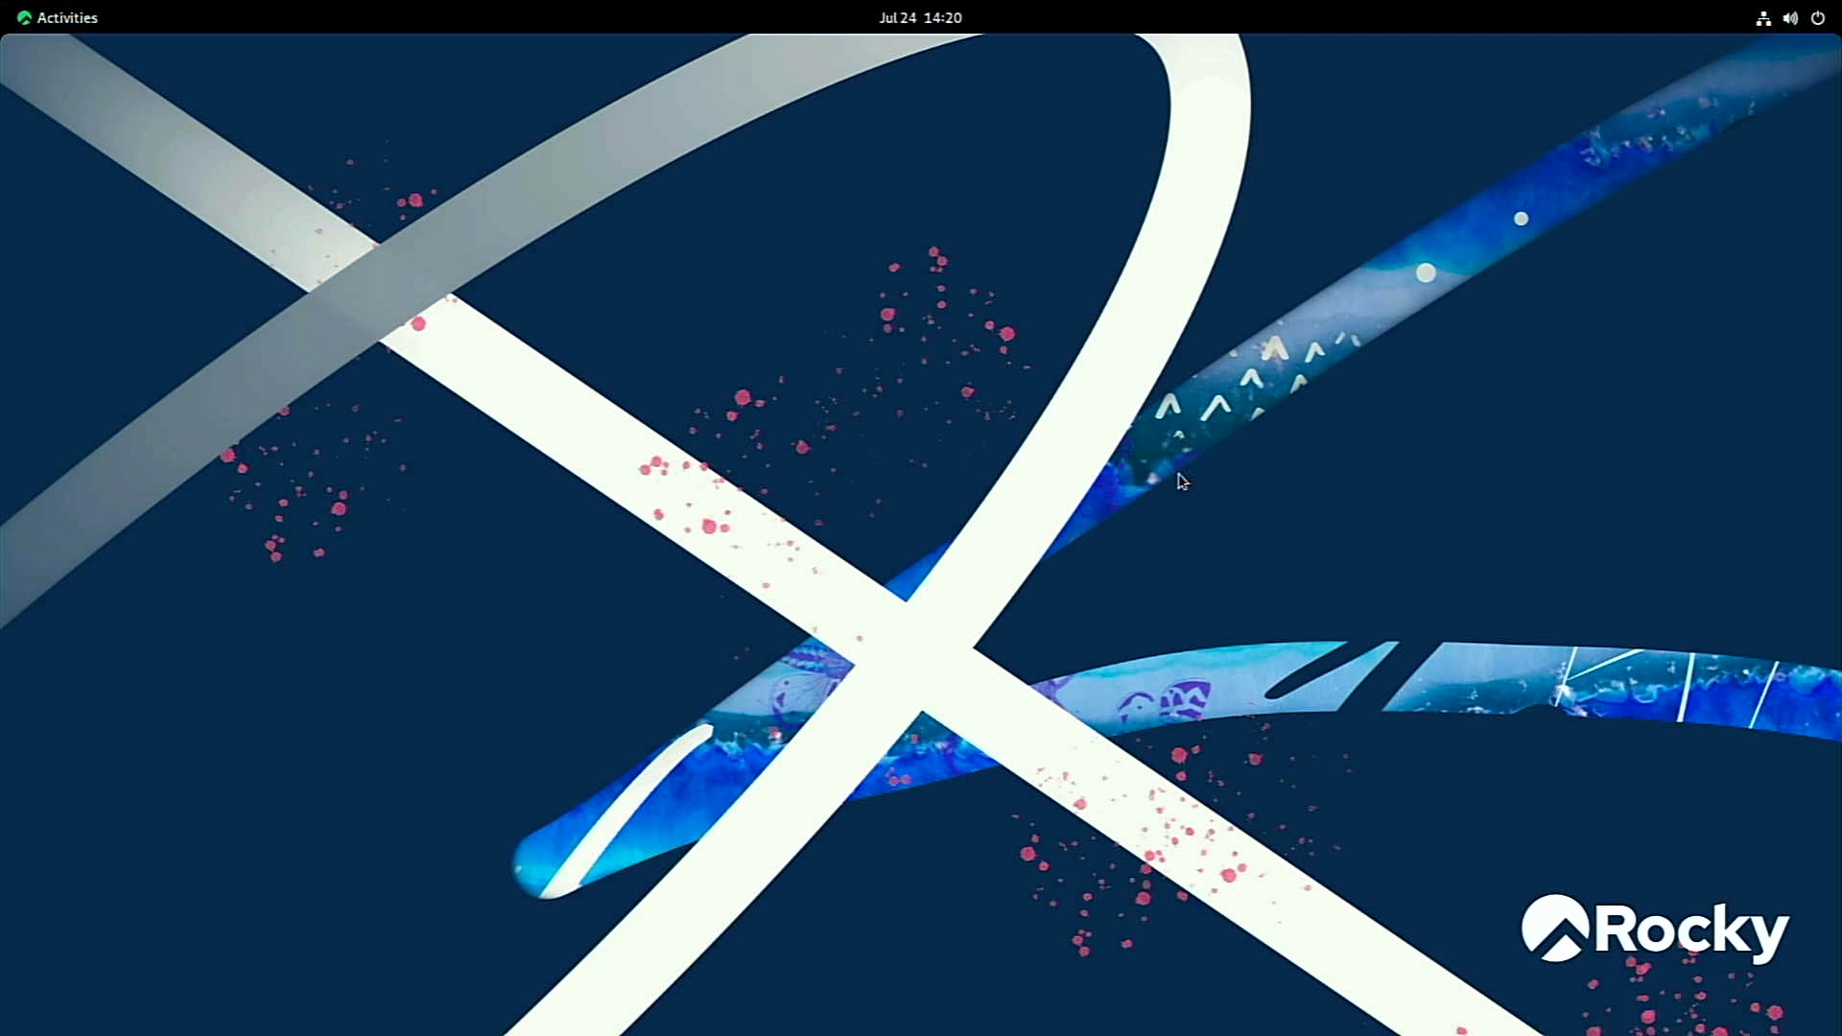